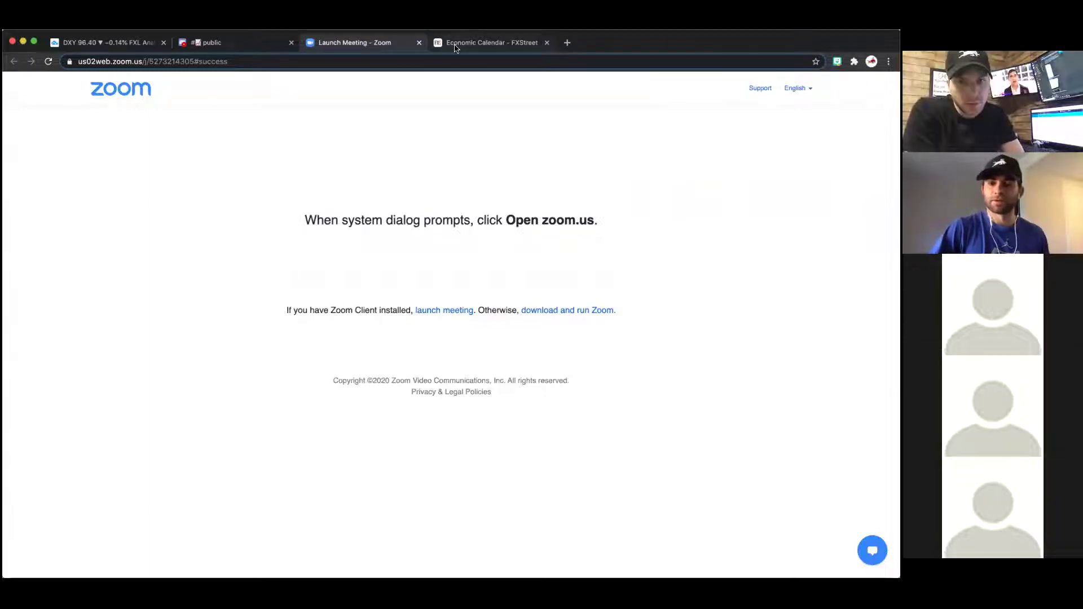
# - Check the day's releases on the FXStreet economic calendar and return to the DXY chart in TradingView
pyautogui.click(456, 45)
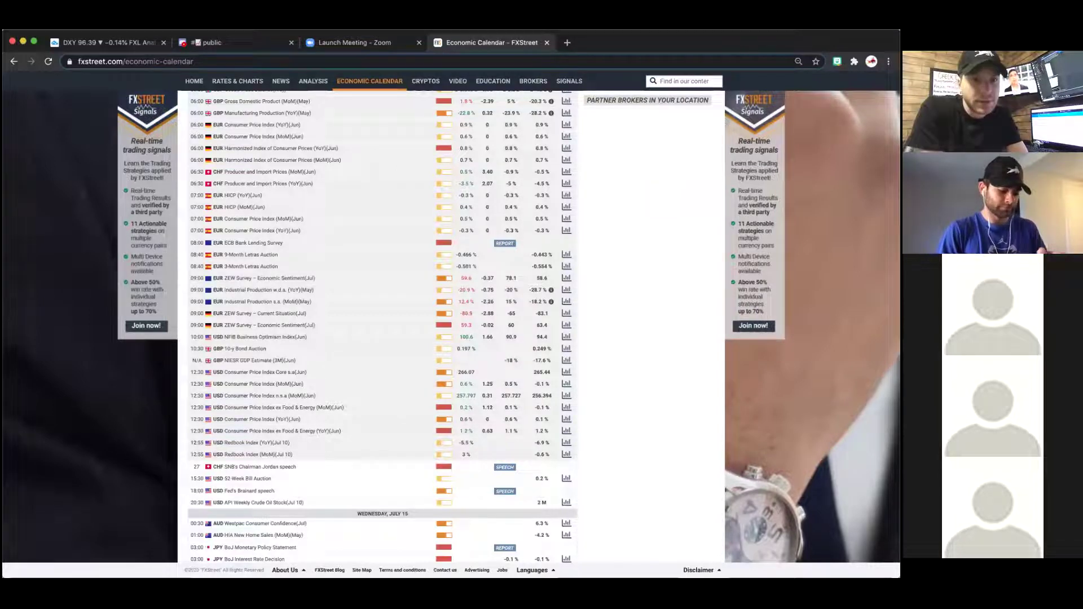
pyautogui.click(142, 45)
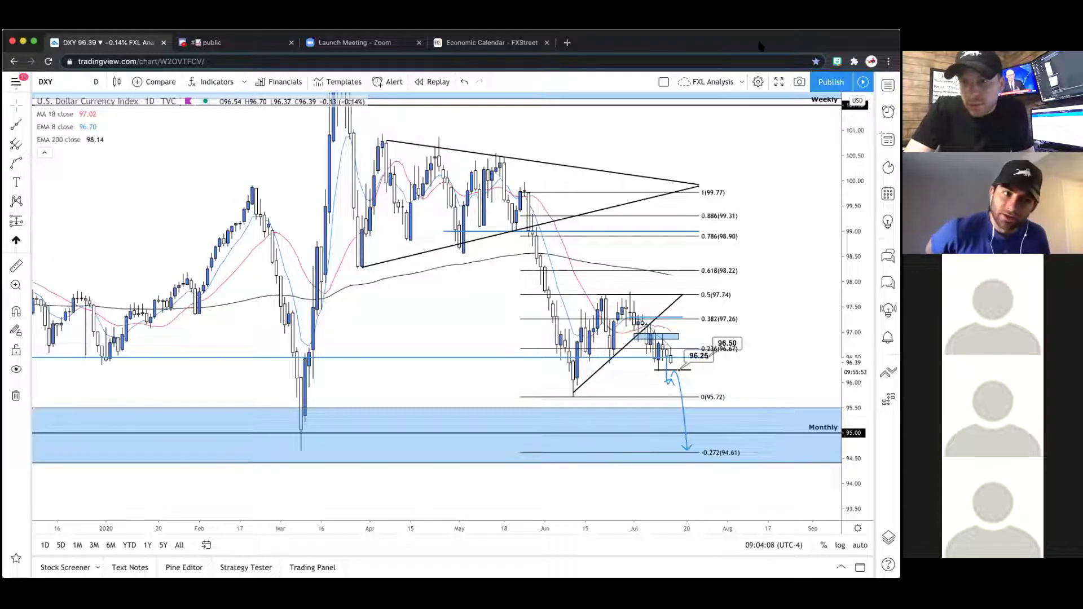
# - Examine the longer DXY daily history back to 2018, including how price behaves around the monthly zone at 95.00
pyautogui.moveTo(750, 188); pyautogui.dragTo(752, 191)
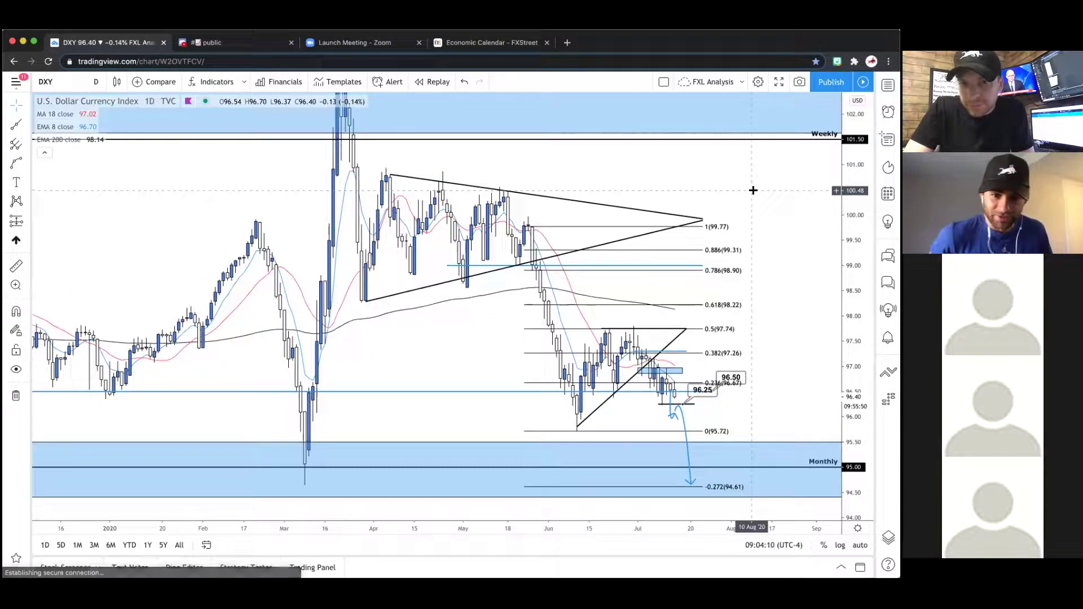
pyautogui.moveTo(854, 200); pyautogui.dragTo(854, 251)
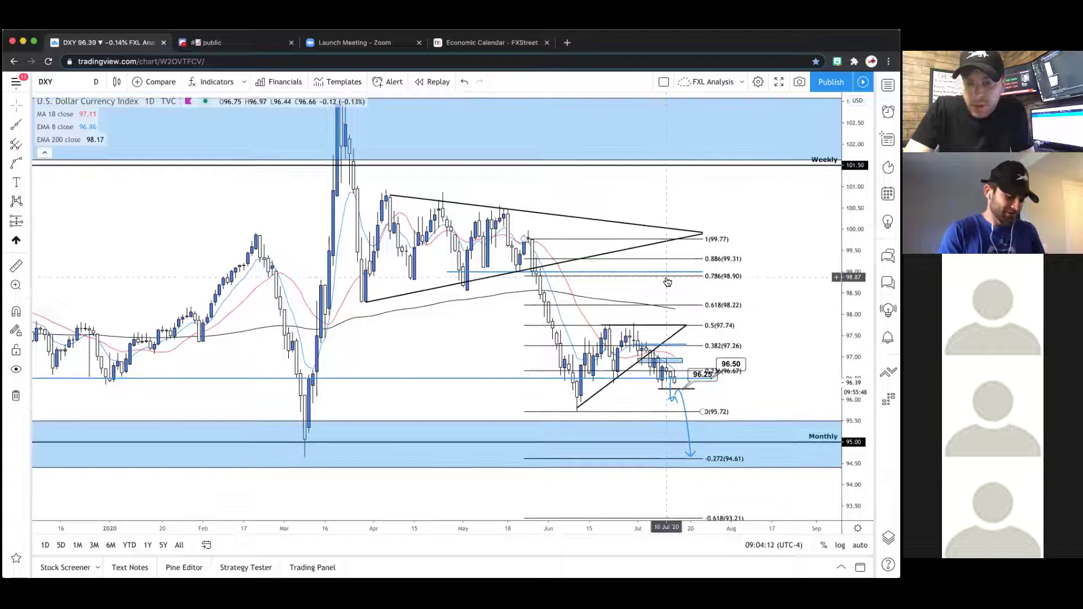
pyautogui.scroll(3, 717, 249)
pyautogui.scroll(-3, 766, 227)
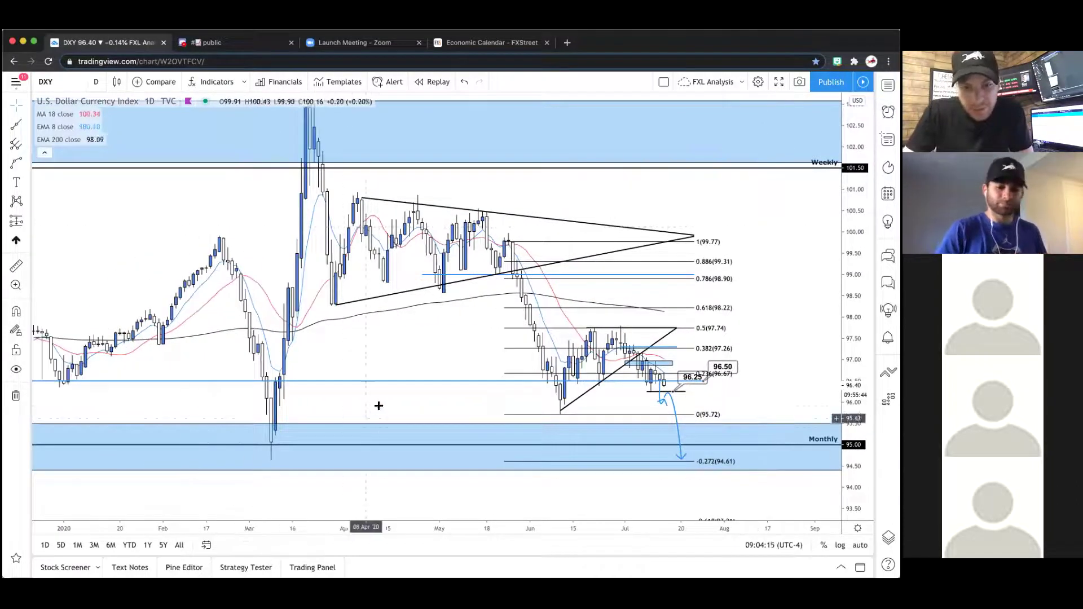
pyautogui.click(406, 499)
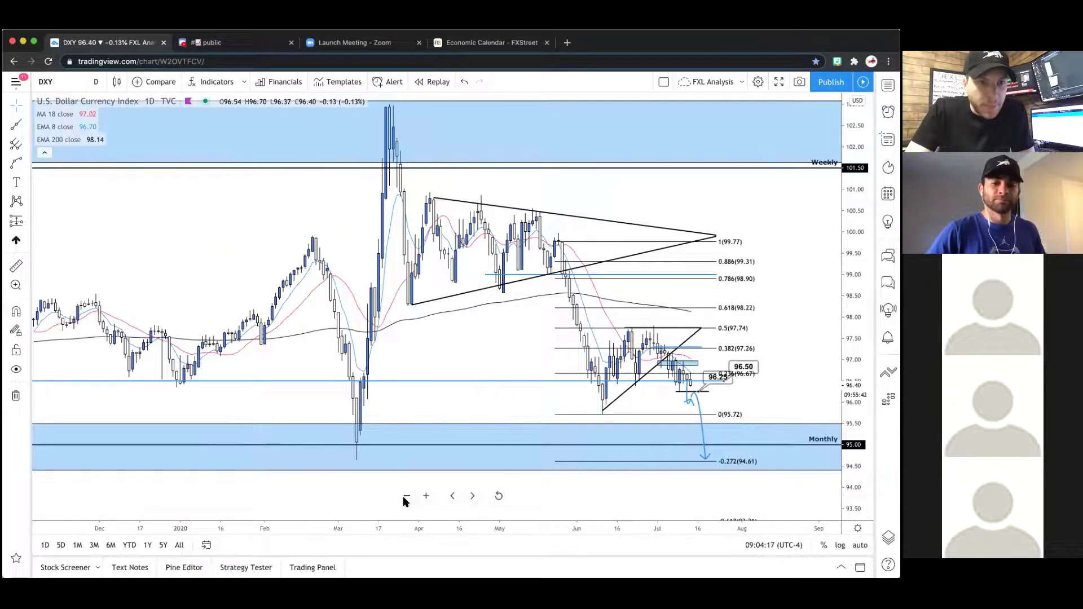
pyautogui.click(406, 498)
pyautogui.click(406, 498)
pyautogui.click(407, 499)
pyautogui.click(406, 496)
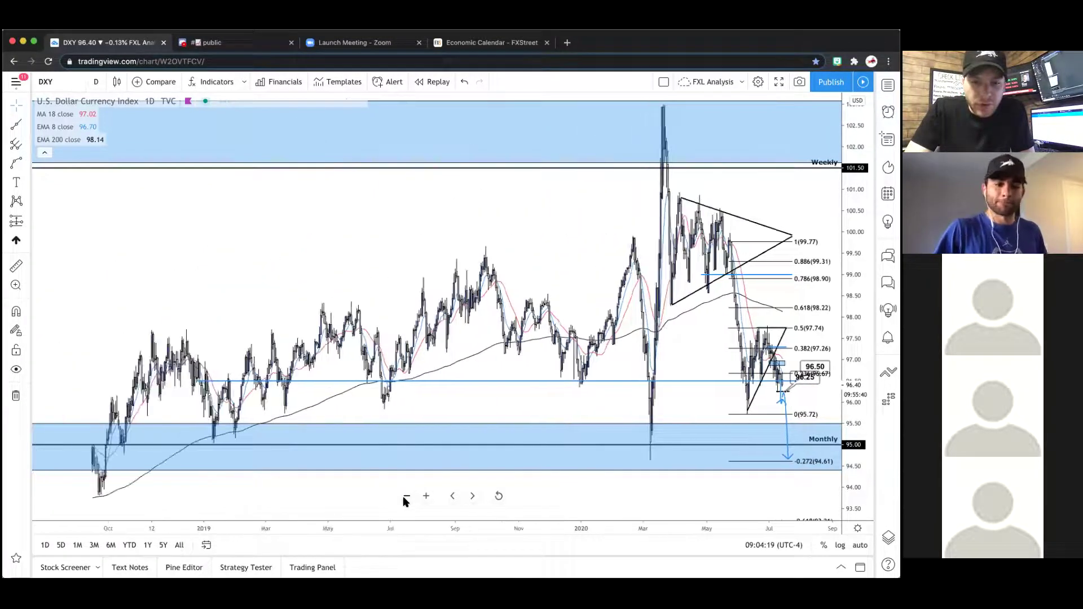
pyautogui.click(406, 496)
pyautogui.moveTo(352, 267); pyautogui.dragTo(296, 252)
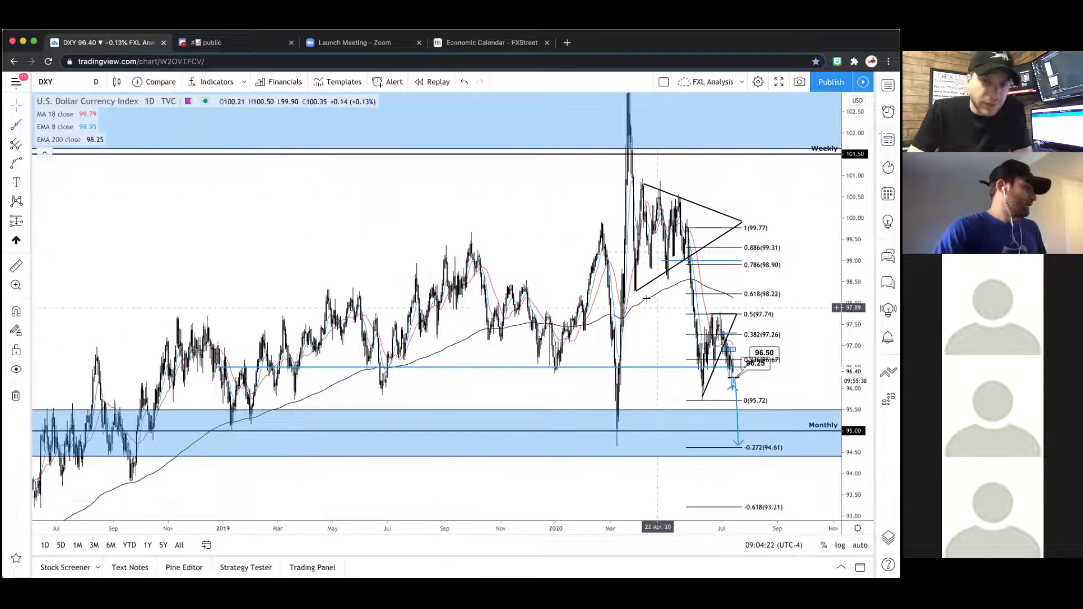
pyautogui.scroll(5, 649, 305)
pyautogui.scroll(-5, 671, 314)
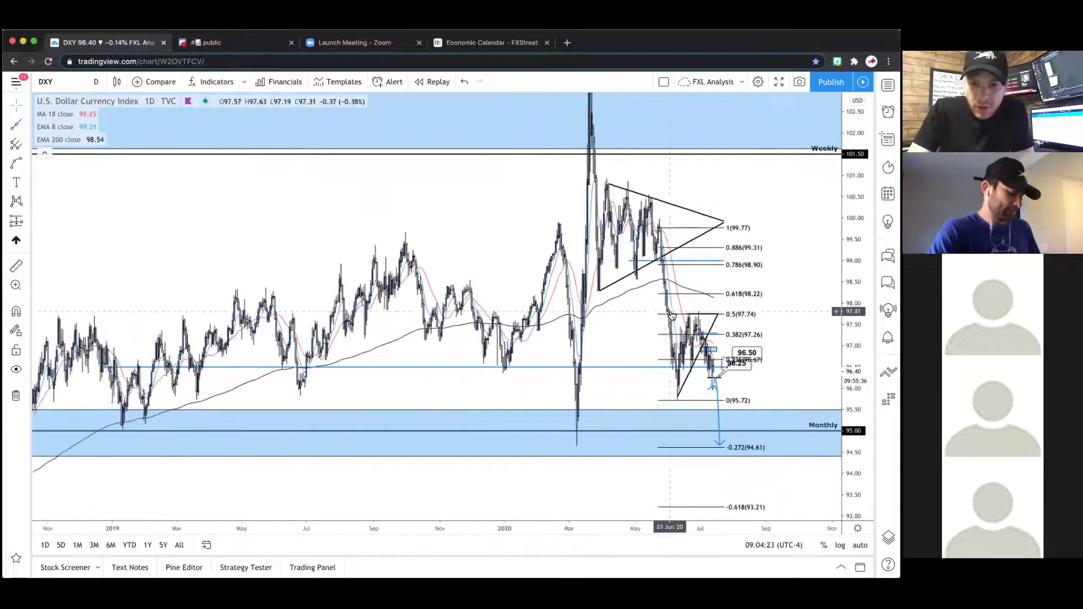
pyautogui.scroll(-2, 290, 334)
pyautogui.moveTo(290, 334); pyautogui.dragTo(281, 238)
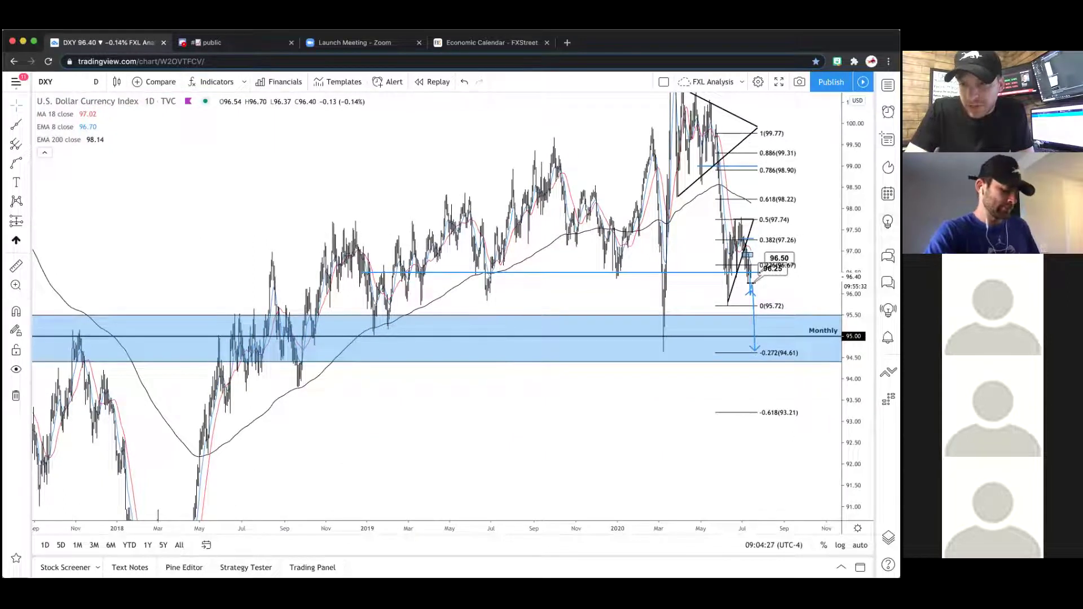
pyautogui.moveTo(853, 199); pyautogui.dragTo(853, 294)
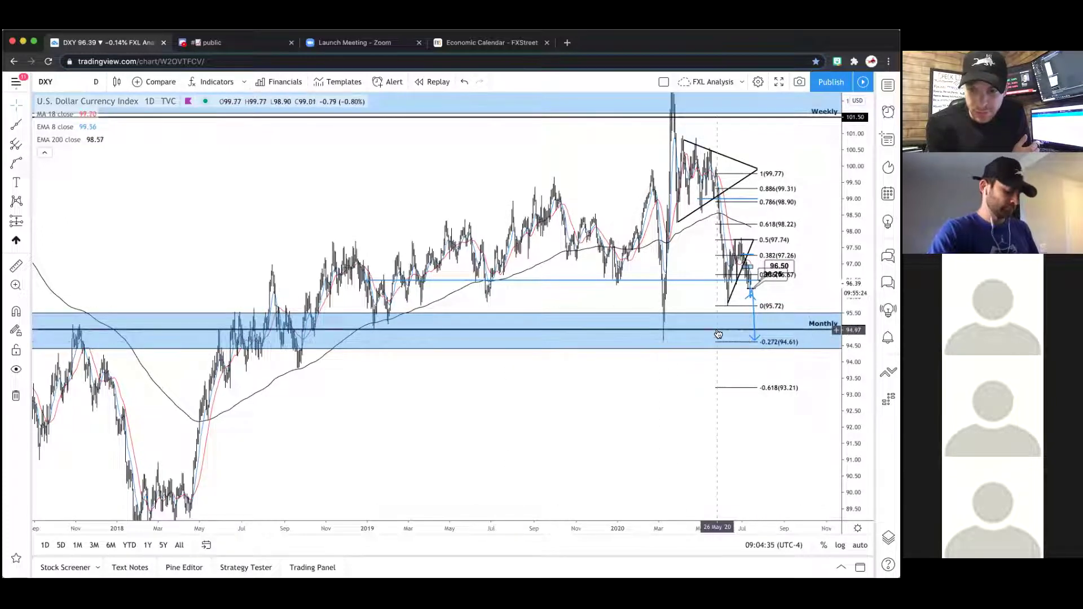
# - Examine recent DXY daily price action, from the large triangle to the 96.25 level and the -0.272 Fibonacci extension
pyautogui.scroll(5, 494, 322)
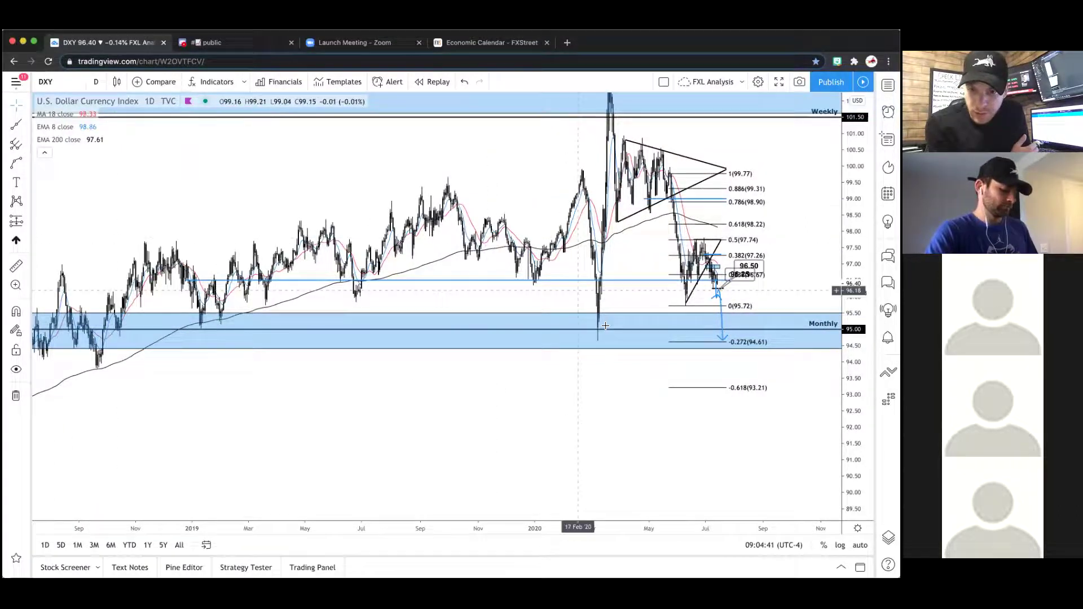
pyautogui.scroll(3, 604, 323)
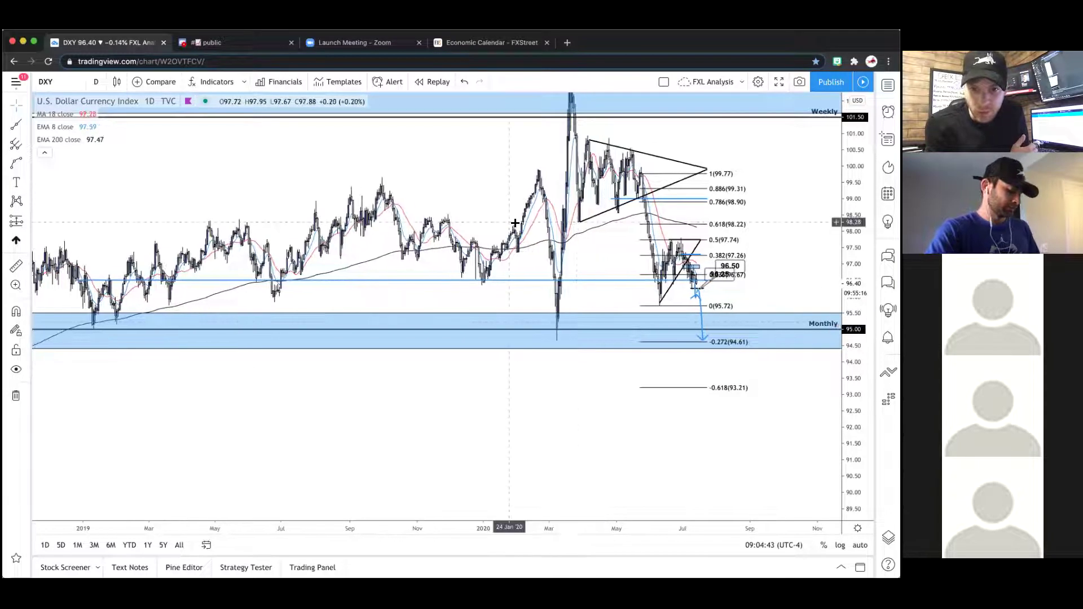
pyautogui.scroll(3, 564, 342)
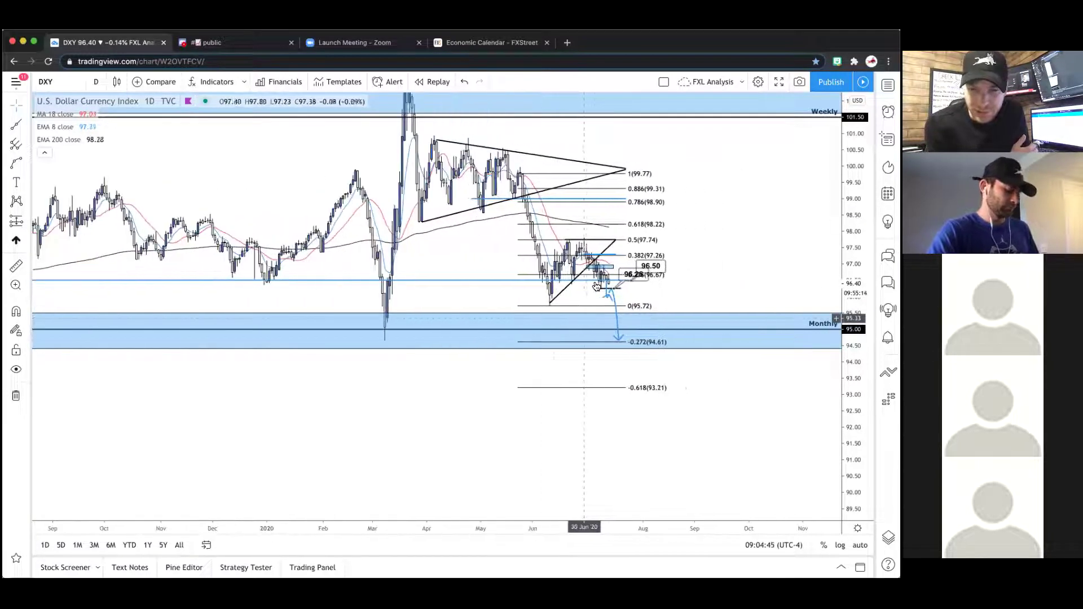
pyautogui.scroll(3, 607, 293)
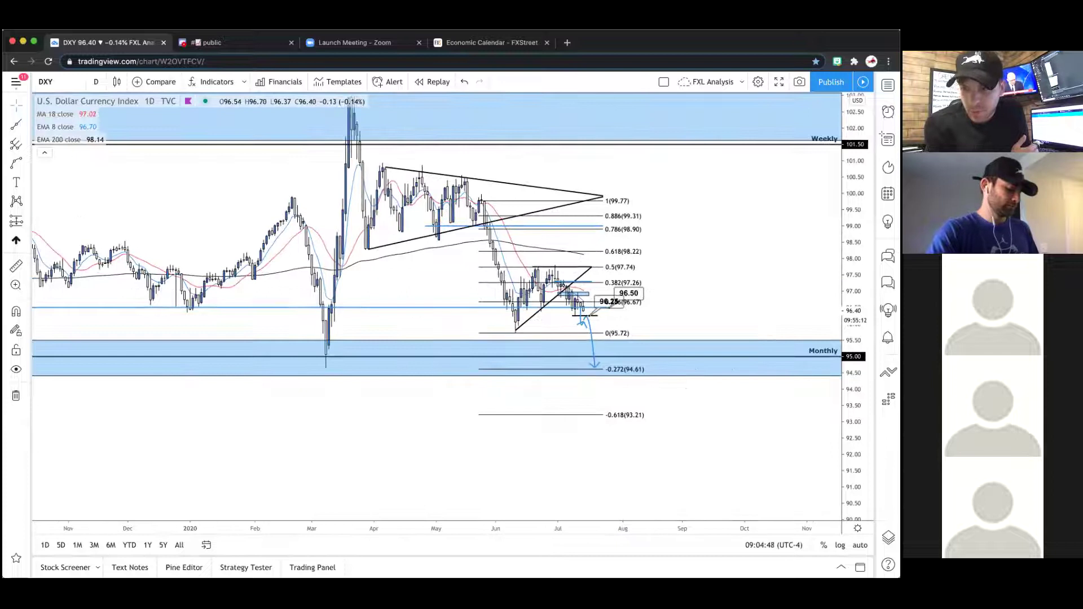
pyautogui.moveTo(855, 282); pyautogui.dragTo(855, 217)
pyautogui.moveTo(711, 215); pyautogui.dragTo(721, 261)
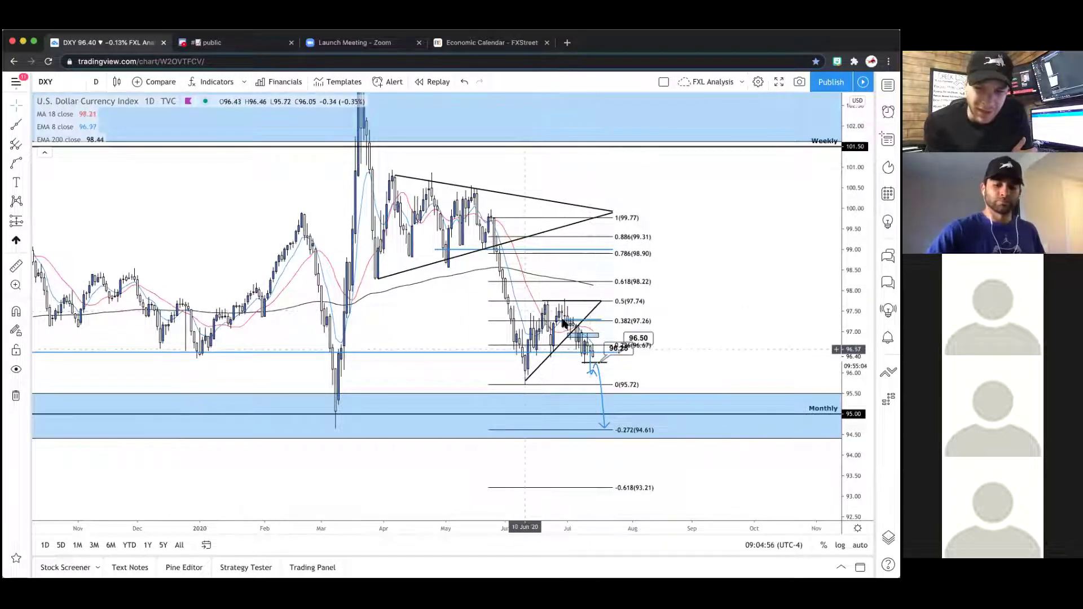
pyautogui.scroll(3, 574, 330)
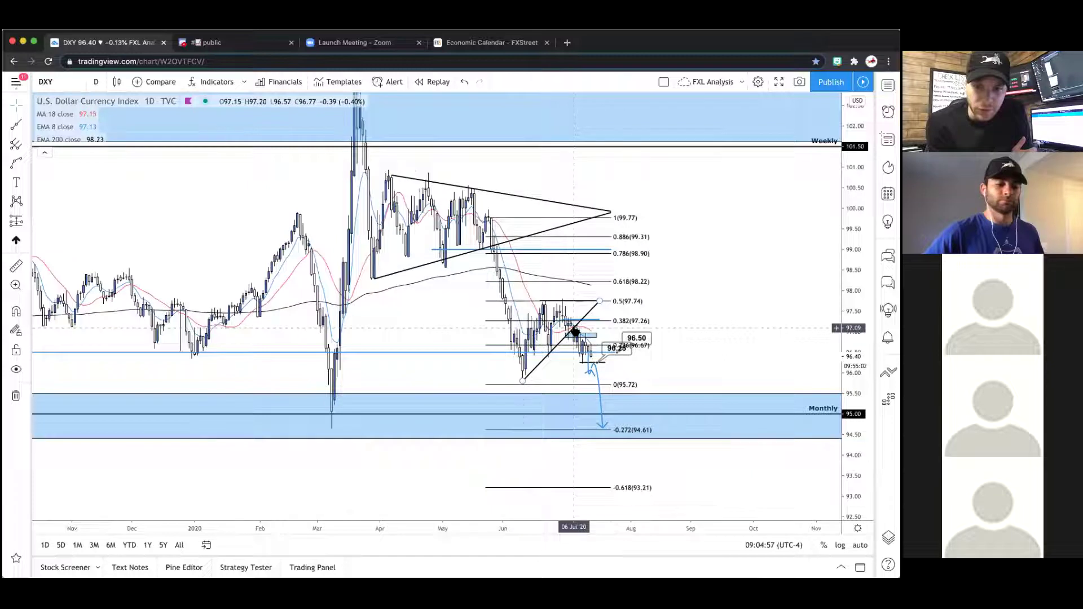
pyautogui.scroll(2, 574, 368)
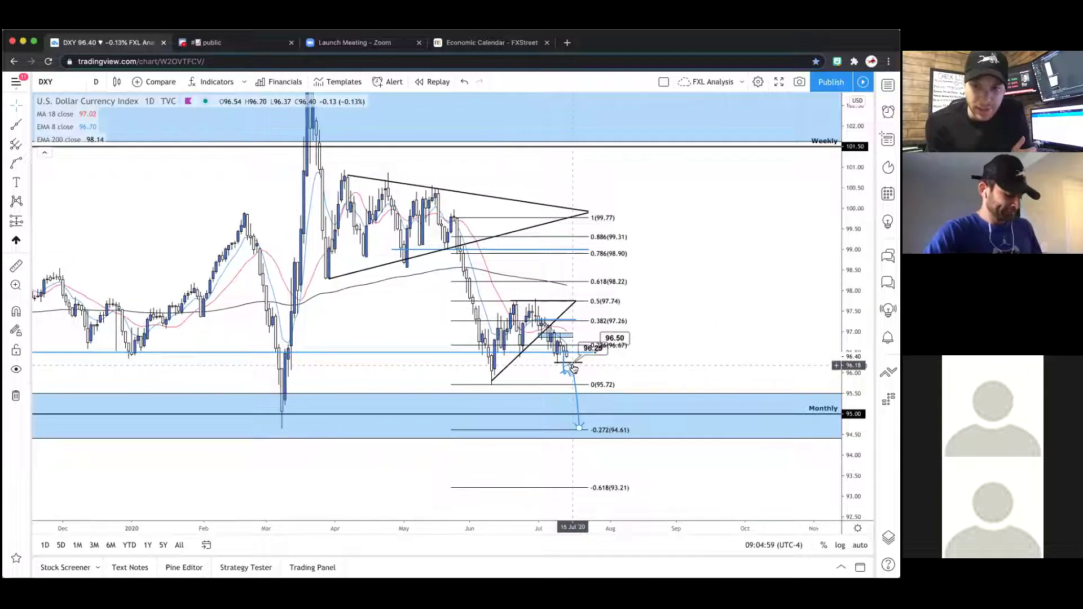
# - Set the DXY chart to the 4-hour timeframe and enlarge the area around the 96.25 level and the monthly zone
pyautogui.click(95, 83)
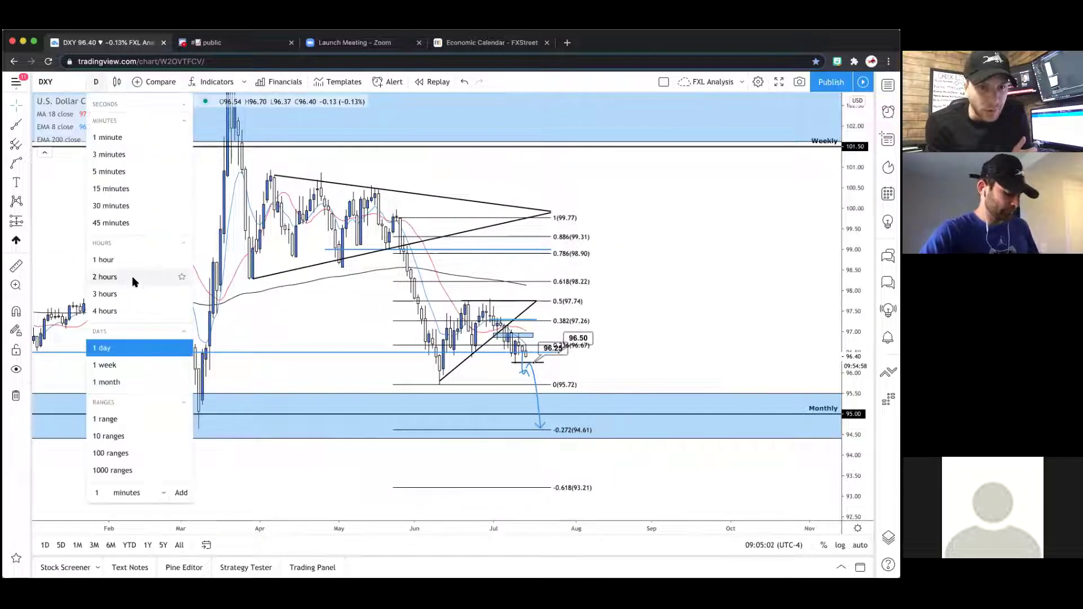
pyautogui.click(118, 311)
pyautogui.scroll(-4, 773, 435)
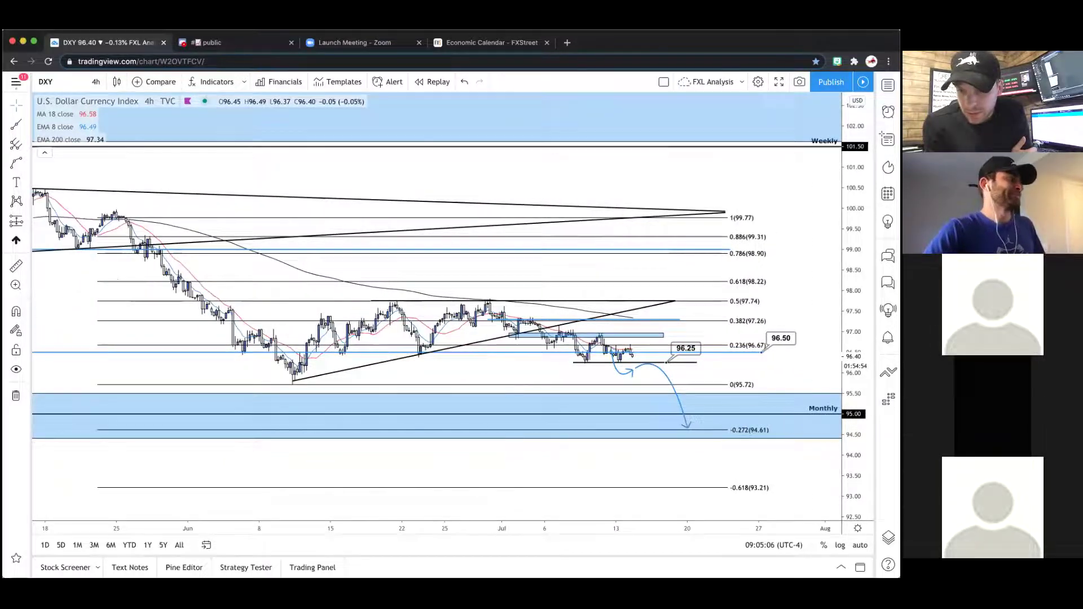
pyautogui.moveTo(856, 435); pyautogui.dragTo(855, 258)
pyautogui.moveTo(776, 423); pyautogui.dragTo(777, 303)
pyautogui.scroll(2, 778, 300)
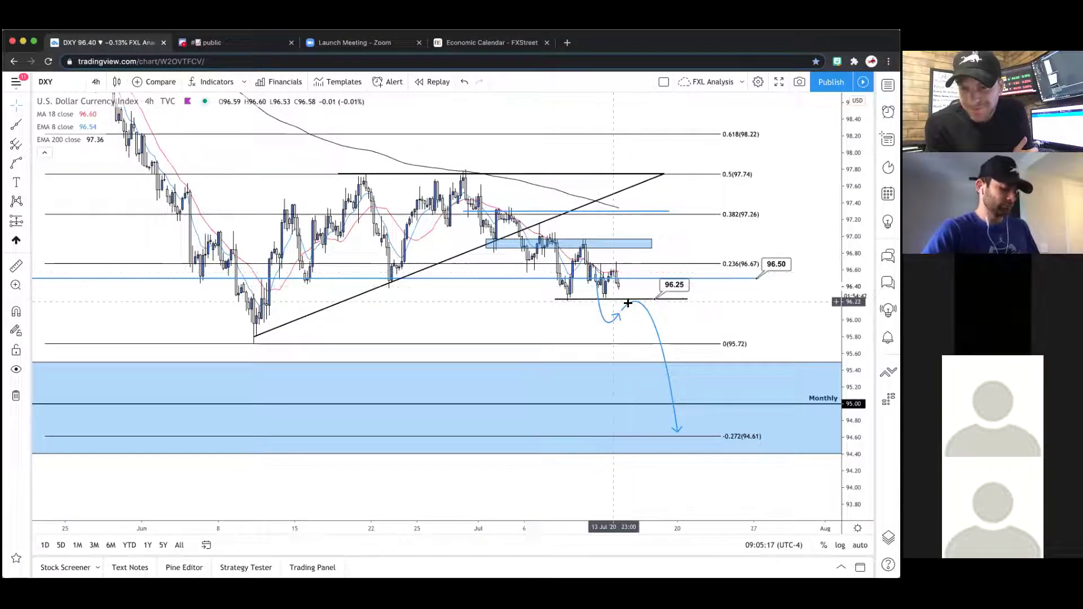
pyautogui.scroll(2, 612, 299)
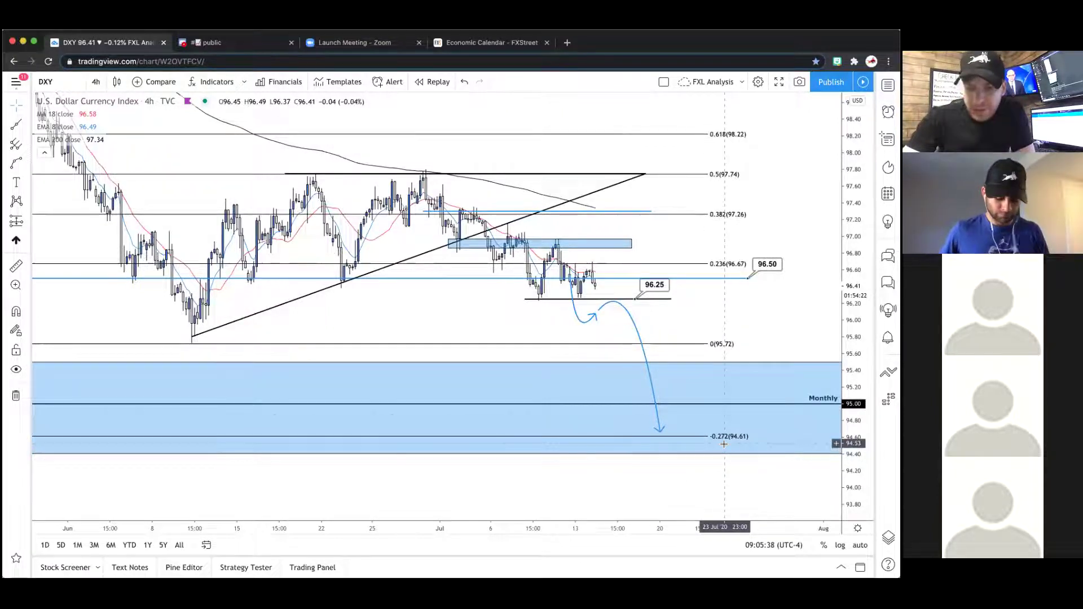
# - Examine the 4-hour DXY decline against the Fibonacci levels and the drawn projection path toward 94.61
pyautogui.scroll(-1, 724, 445)
pyautogui.scroll(-1, 662, 404)
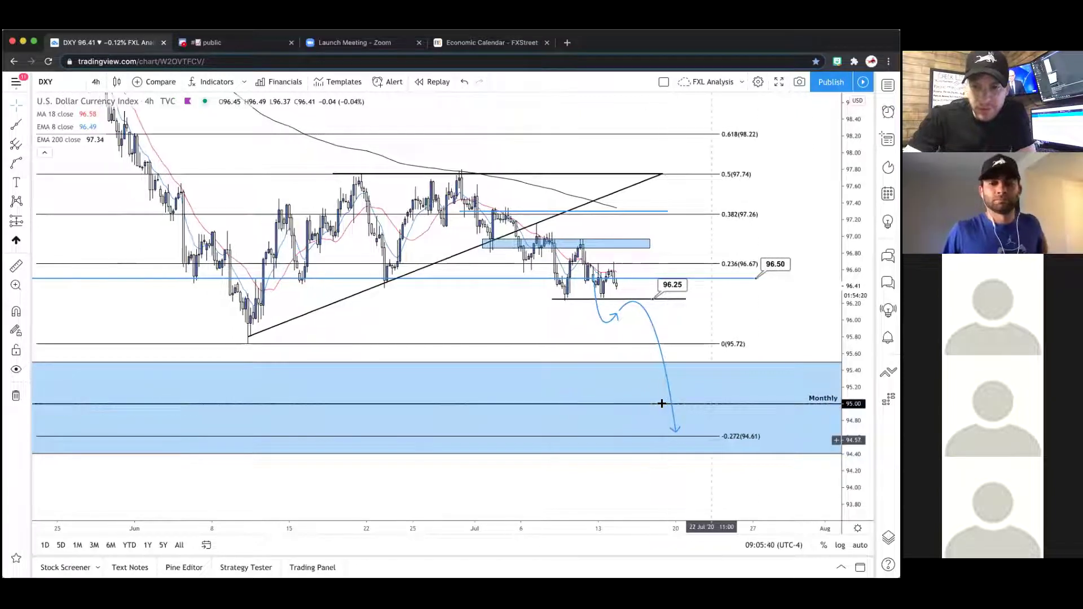
pyautogui.scroll(-2, 519, 289)
pyautogui.moveTo(521, 290); pyautogui.dragTo(543, 391)
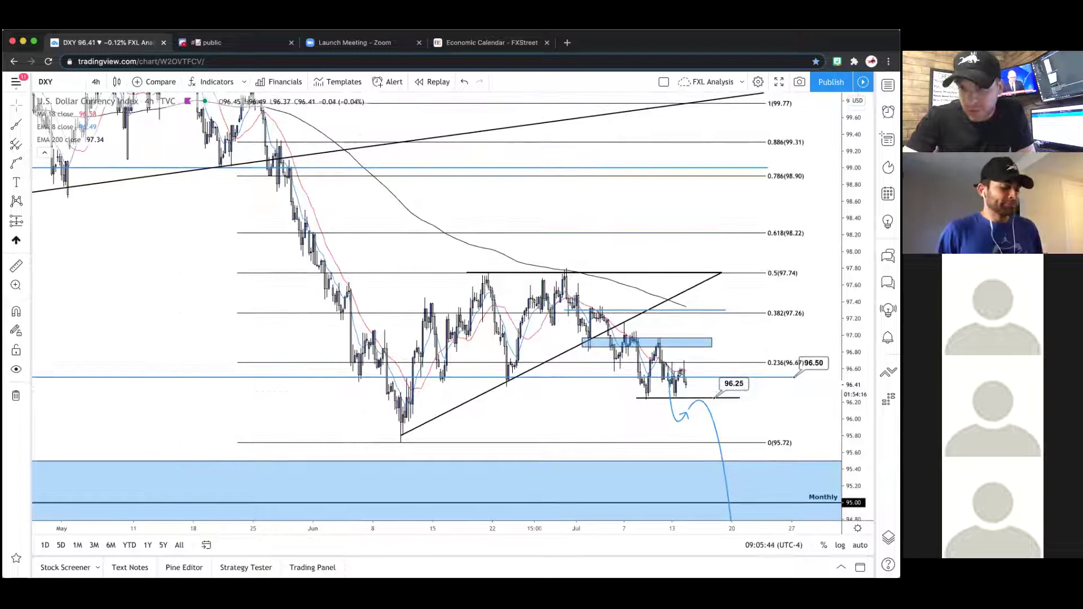
pyautogui.scroll(-3, 322, 151)
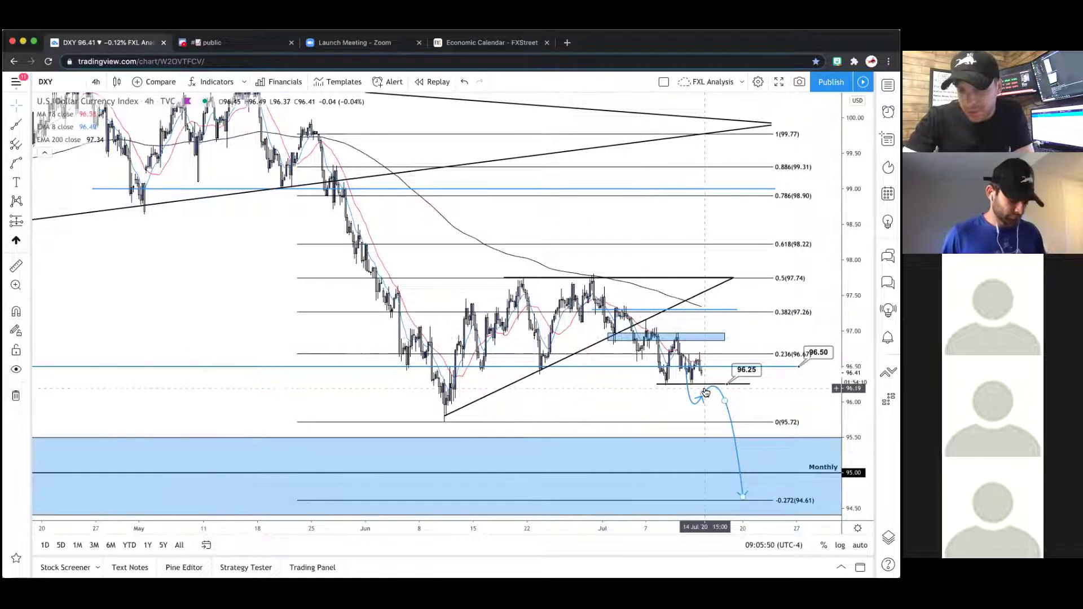
pyautogui.scroll(4, 705, 392)
pyautogui.moveTo(855, 429); pyautogui.dragTo(855, 393)
pyautogui.moveTo(780, 408); pyautogui.dragTo(730, 307)
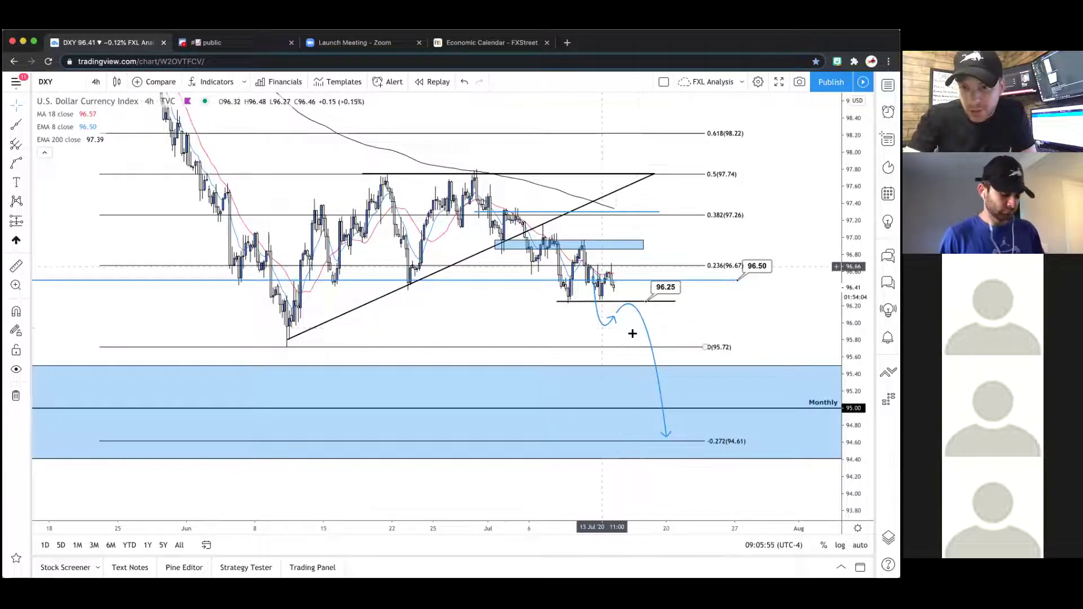
pyautogui.hscroll(-2, 656, 355)
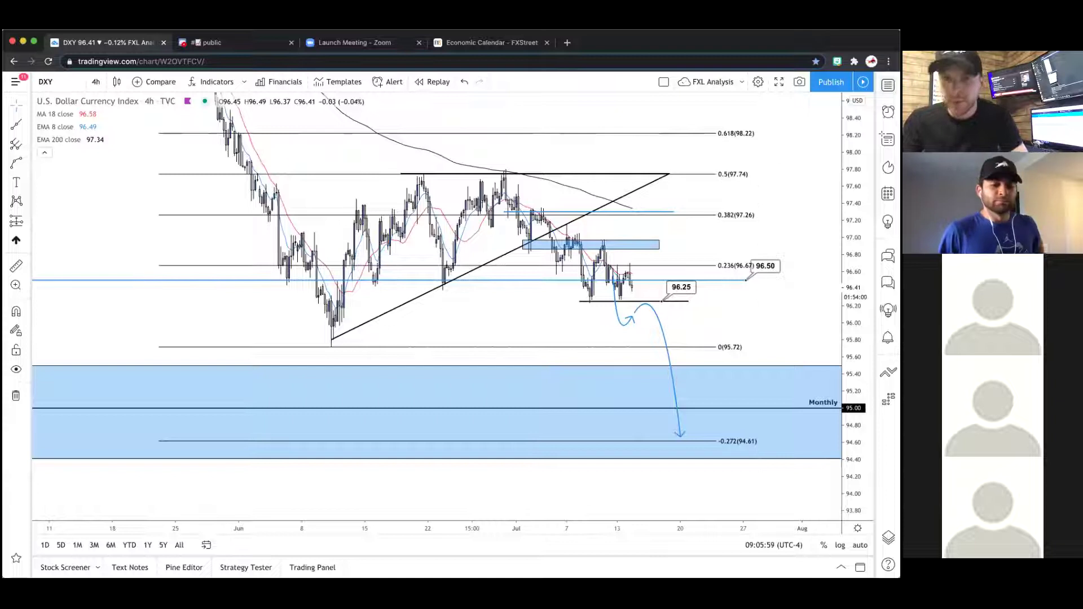
# - Open AUDUSD from the watch list and set its chart to the 1-day timeframe
pyautogui.click(888, 85)
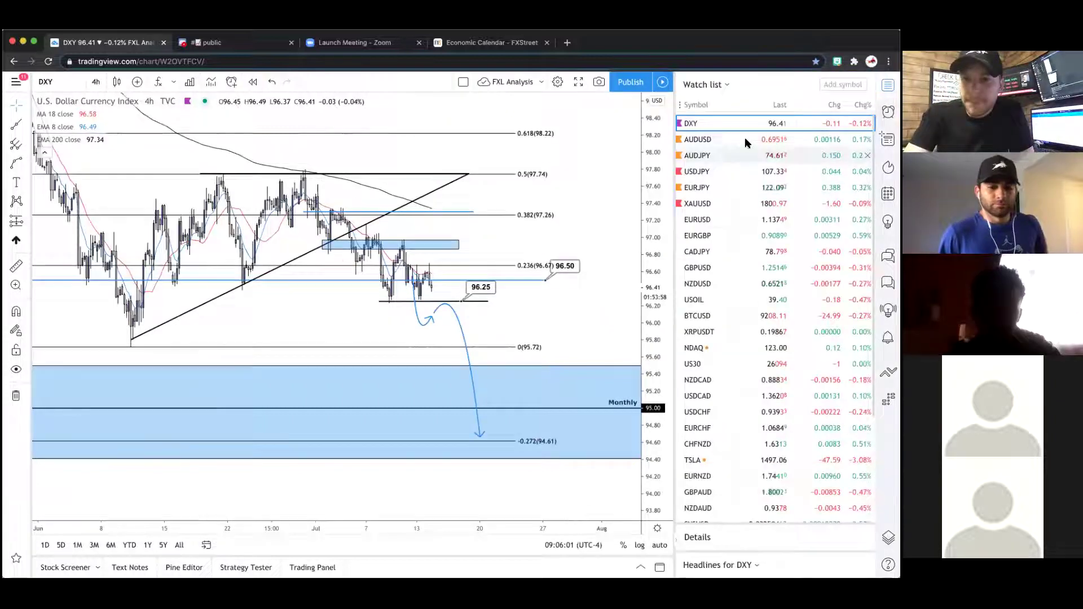
pyautogui.click(745, 141)
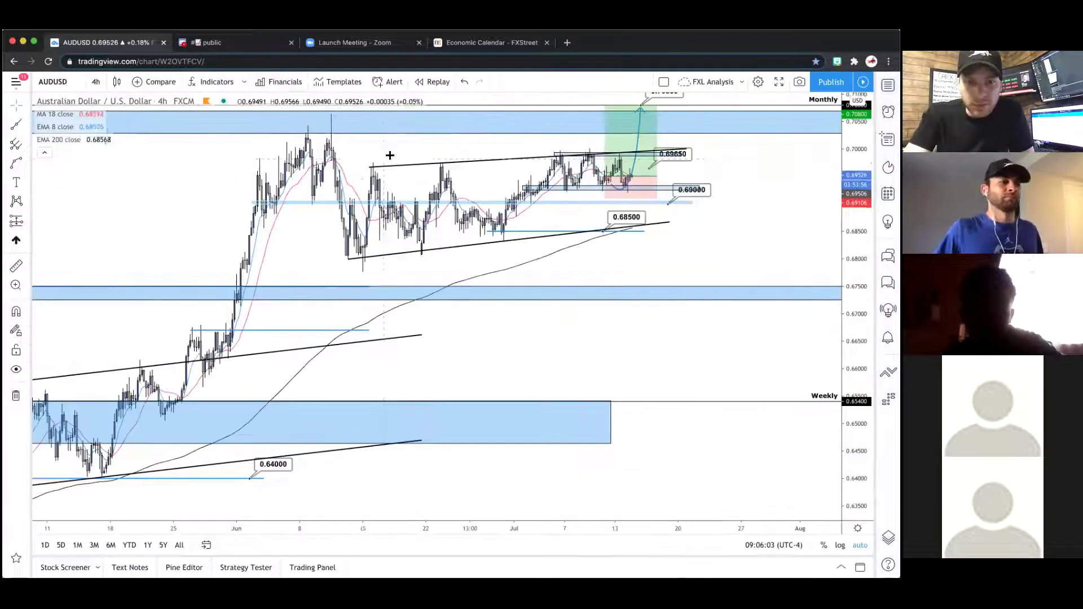
pyautogui.scroll(-2, 358, 176)
pyautogui.click(96, 83)
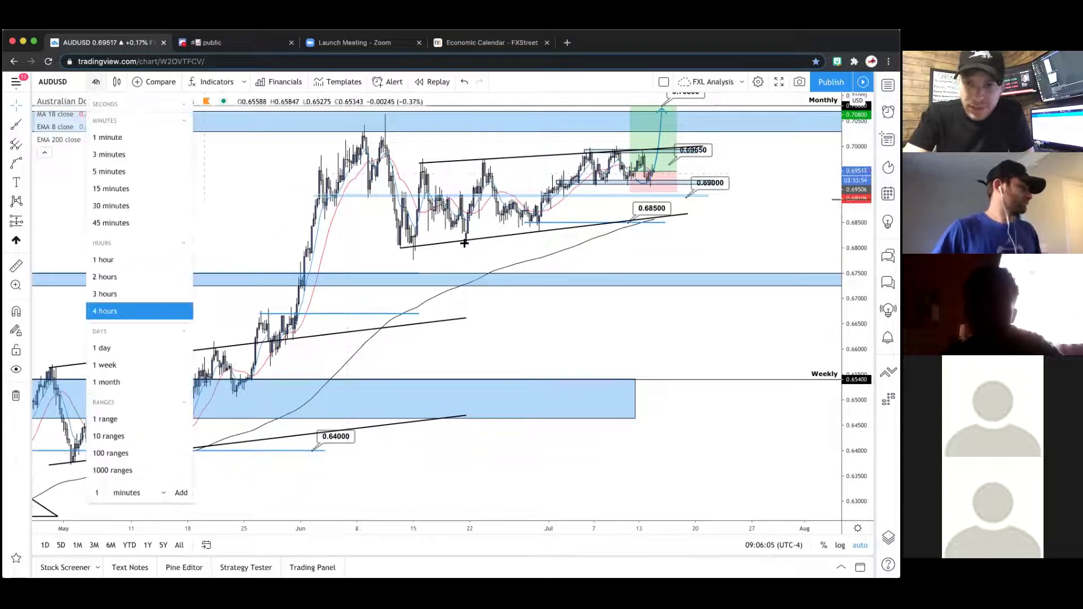
pyautogui.click(133, 348)
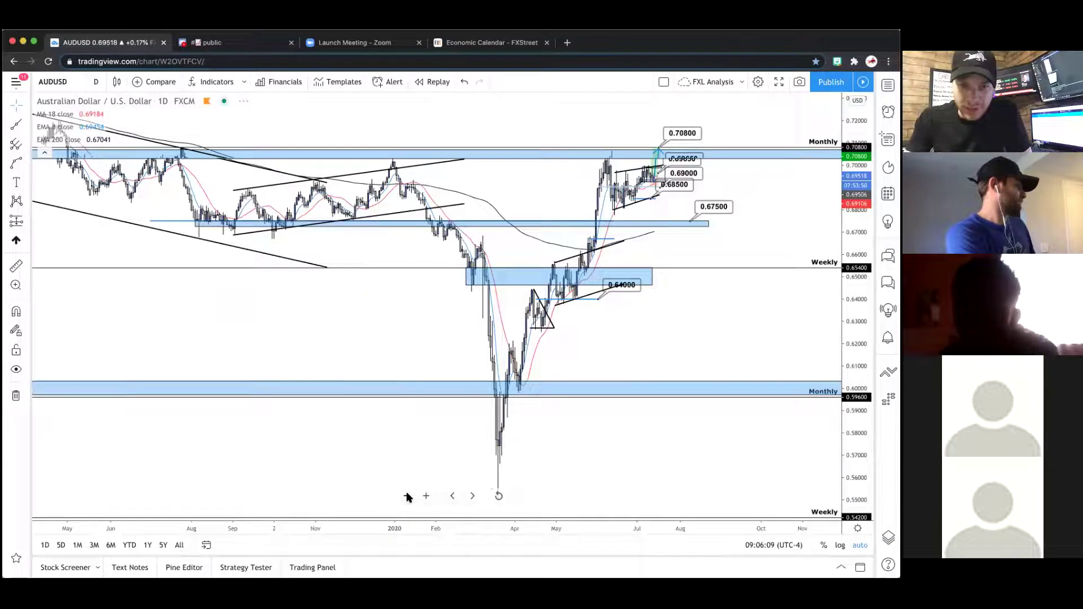
# - Examine the AUDUSD daily structure from the 2018 descending channel to the current range below the 0.70800 monthly zone
pyautogui.click(408, 496)
pyautogui.click(408, 496)
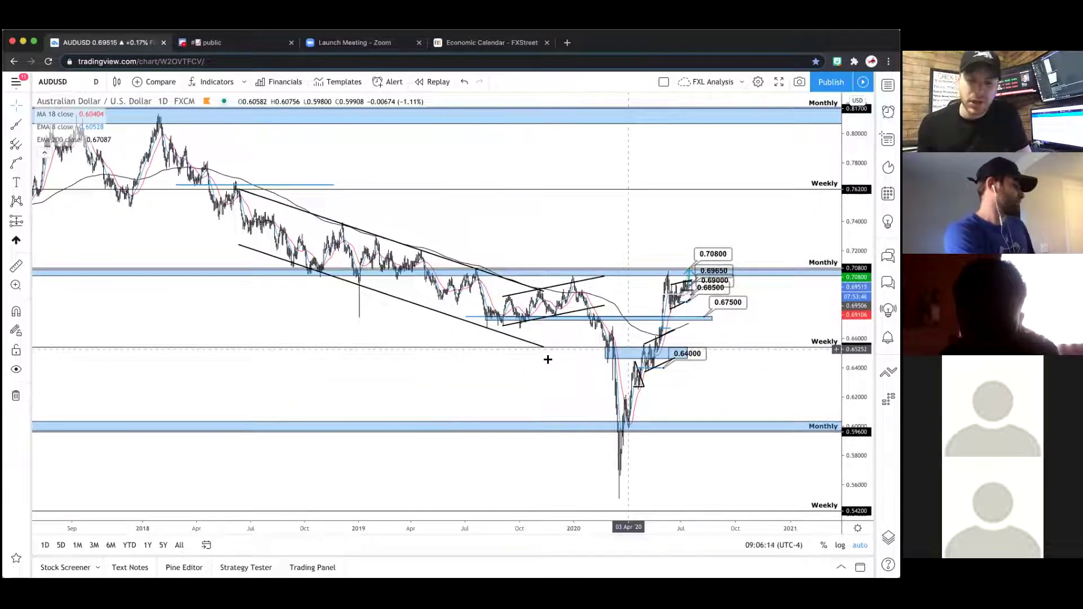
pyautogui.scroll(2, 587, 390)
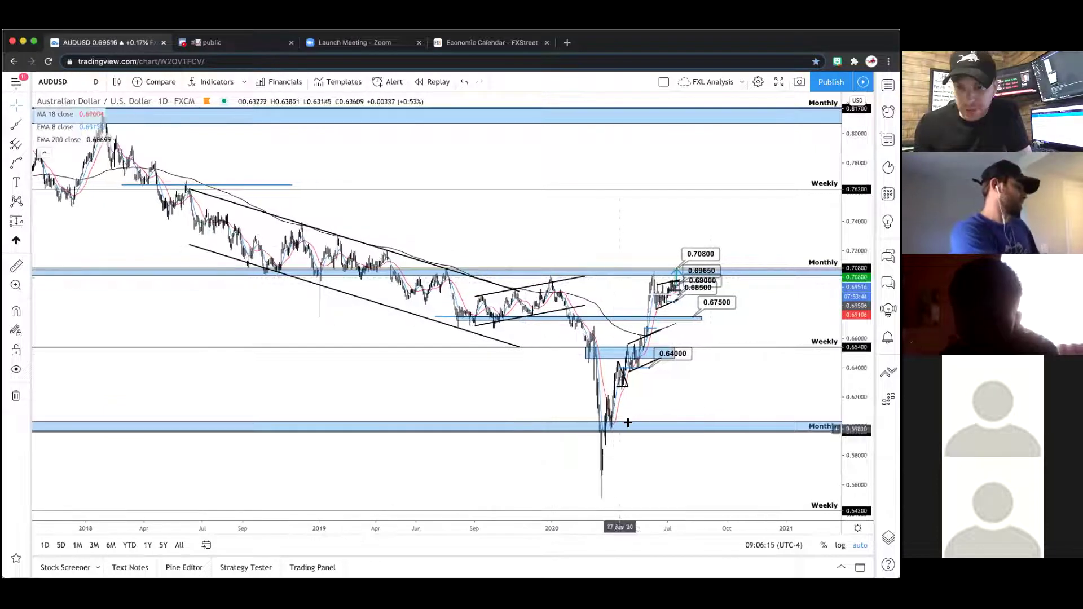
pyautogui.scroll(3, 628, 423)
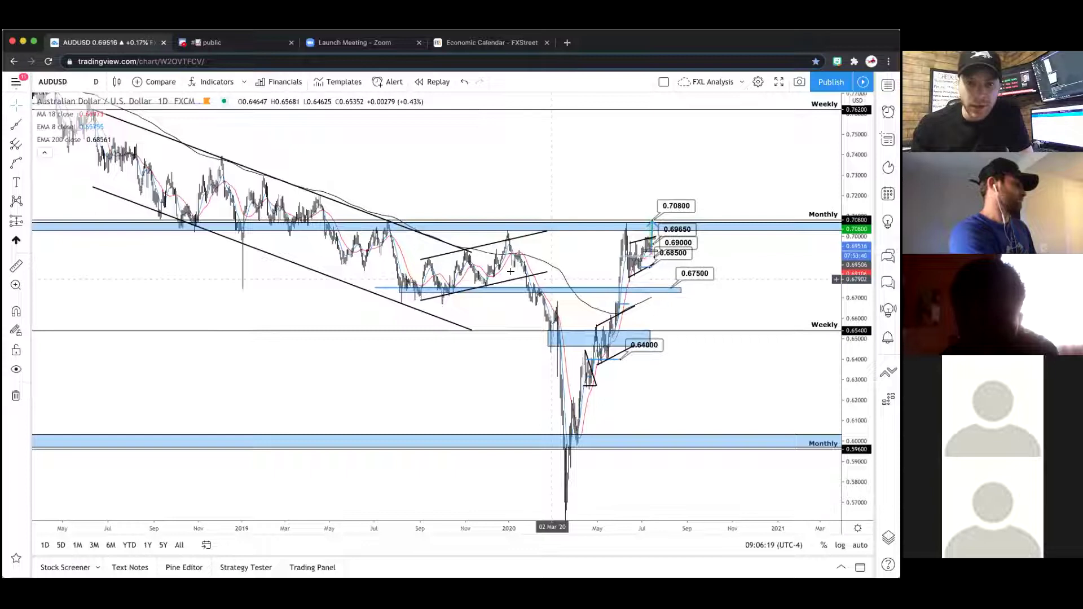
pyautogui.scroll(1, 585, 351)
pyautogui.scroll(2, 585, 351)
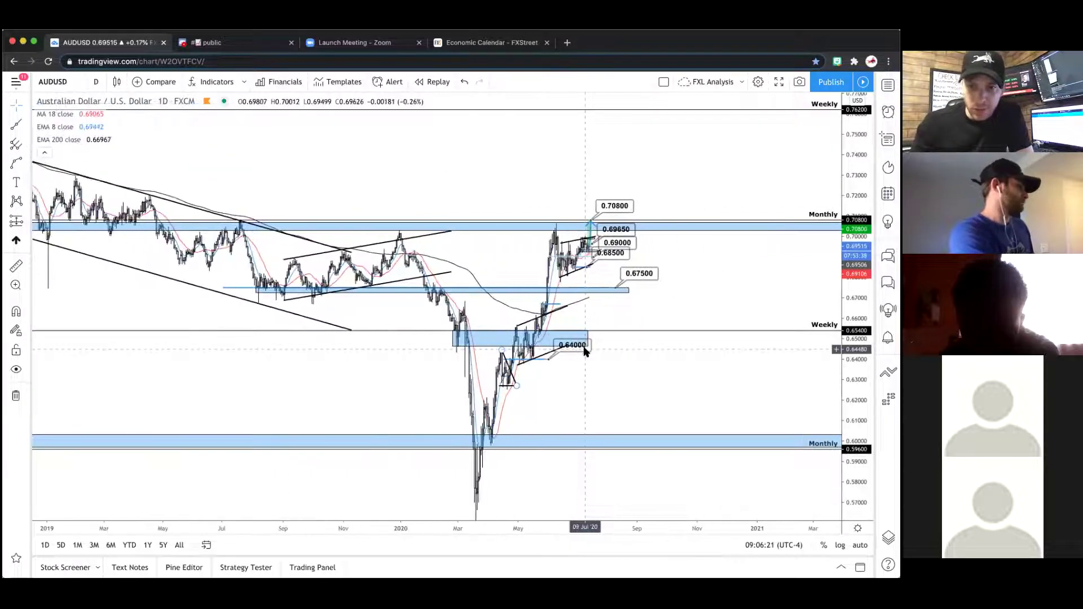
pyautogui.moveTo(856, 353); pyautogui.dragTo(710, 289)
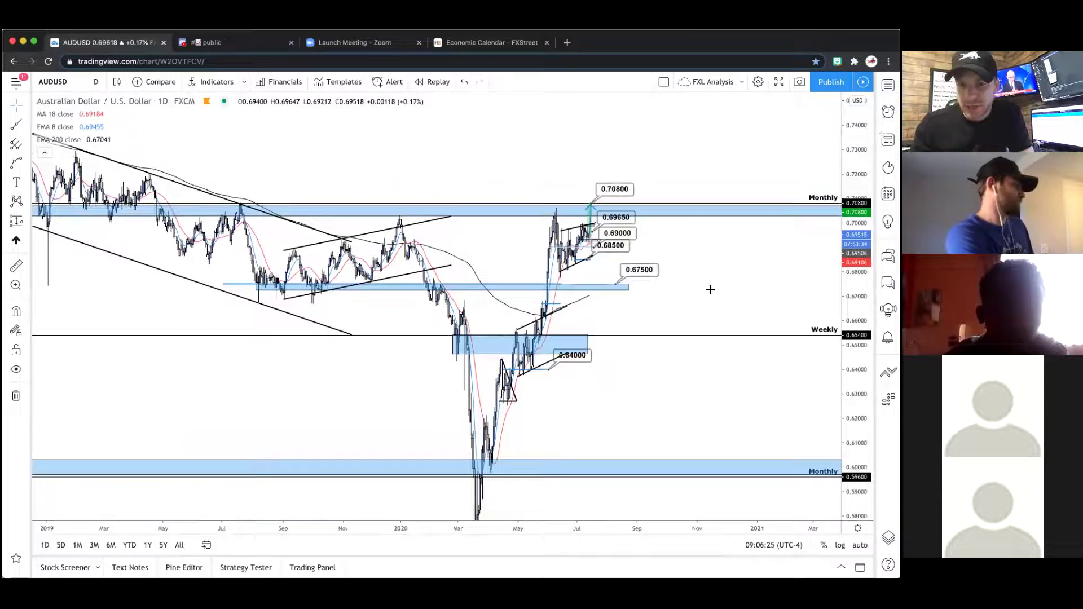
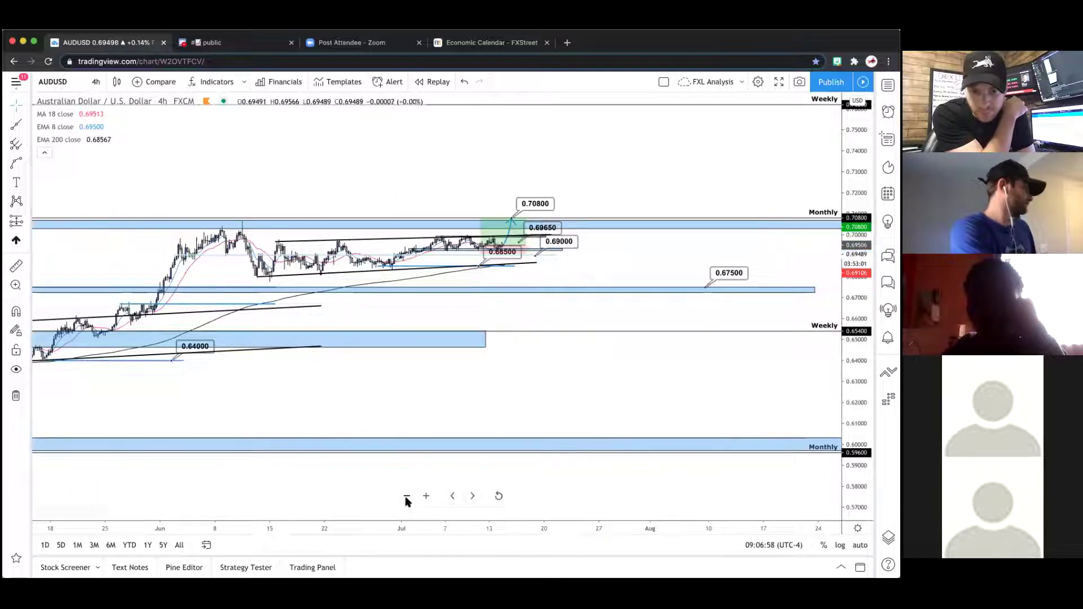
# - Examine the AUDUSD 4-hour rising channel between the 0.67500 zone and the 0.70800 monthly level, including the existing long position
pyautogui.click(406, 499)
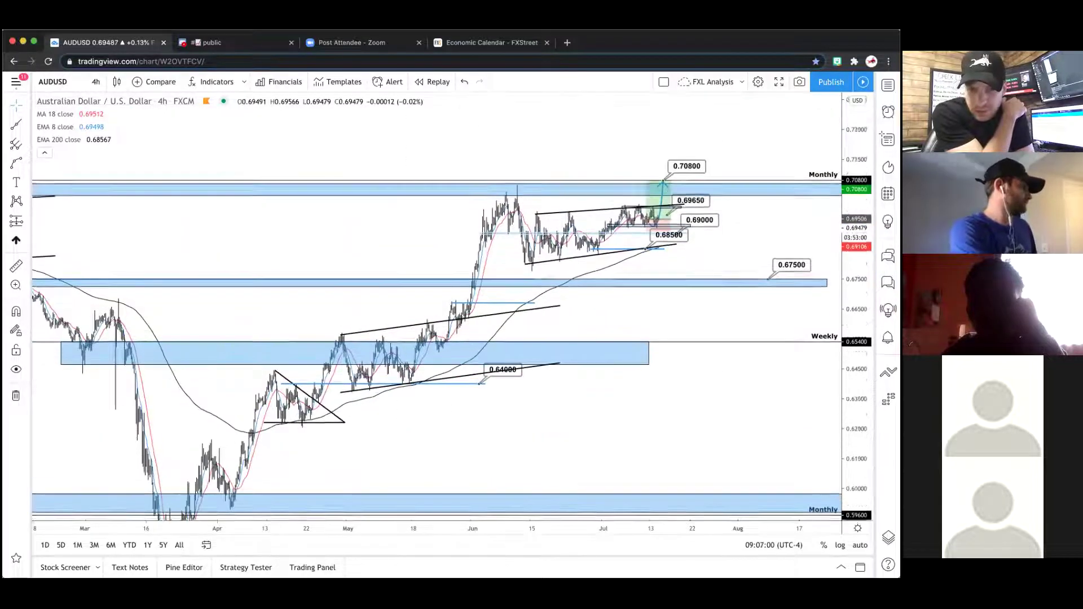
pyautogui.scroll(5, 496, 346)
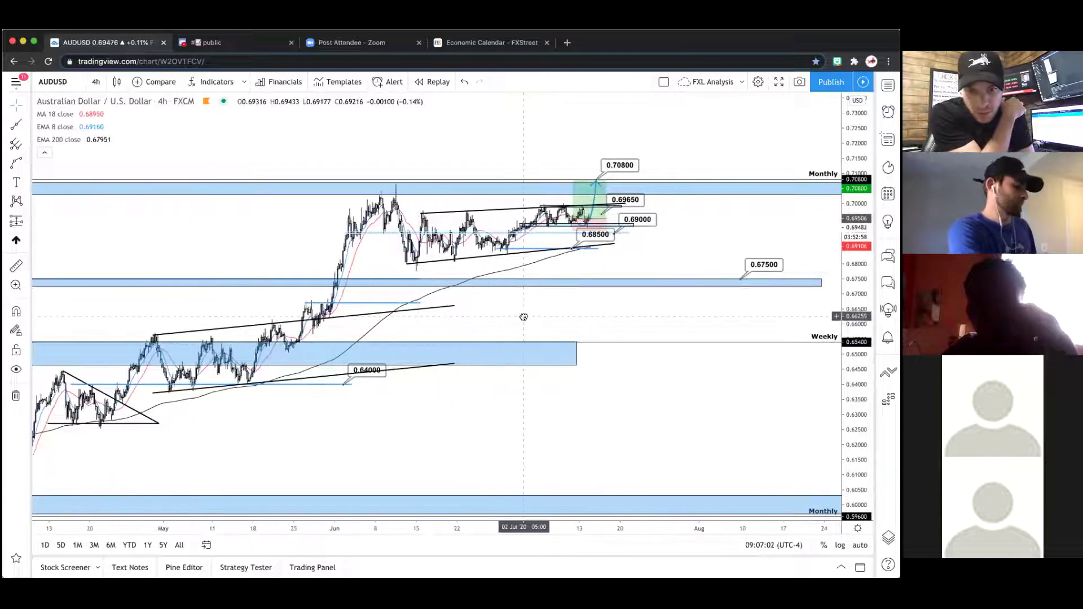
pyautogui.moveTo(523, 317); pyautogui.dragTo(573, 338)
pyautogui.moveTo(857, 343); pyautogui.dragTo(857, 235)
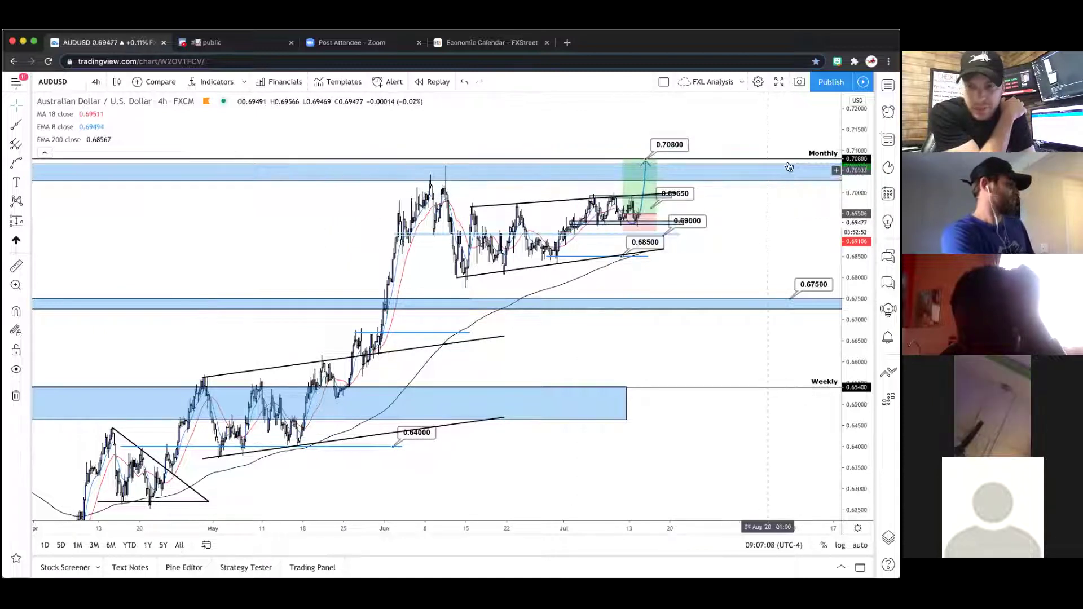
pyautogui.scroll(1, 643, 181)
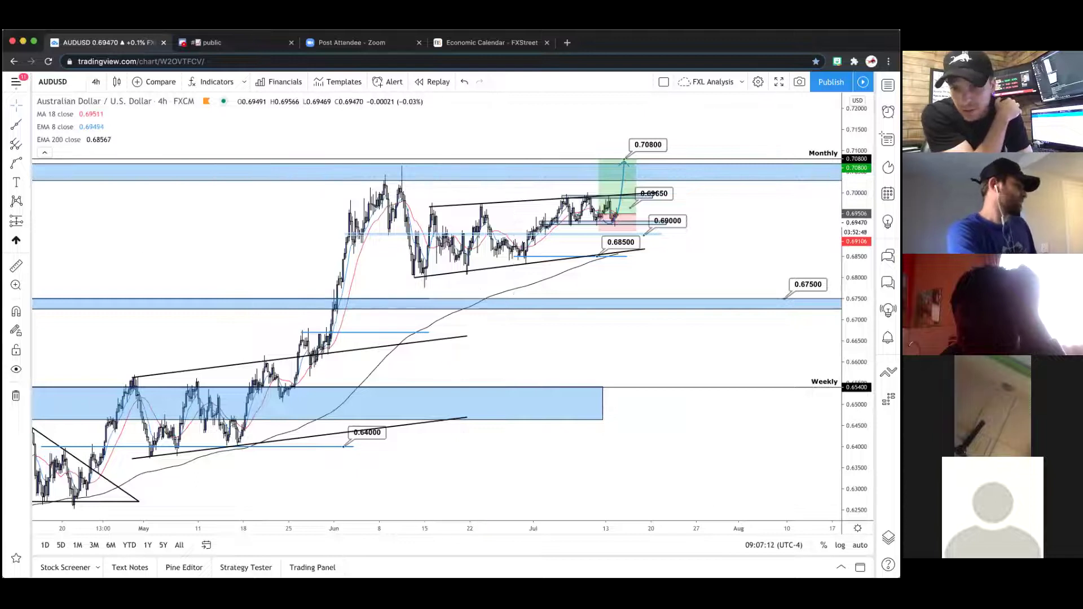
pyautogui.scroll(3, 617, 327)
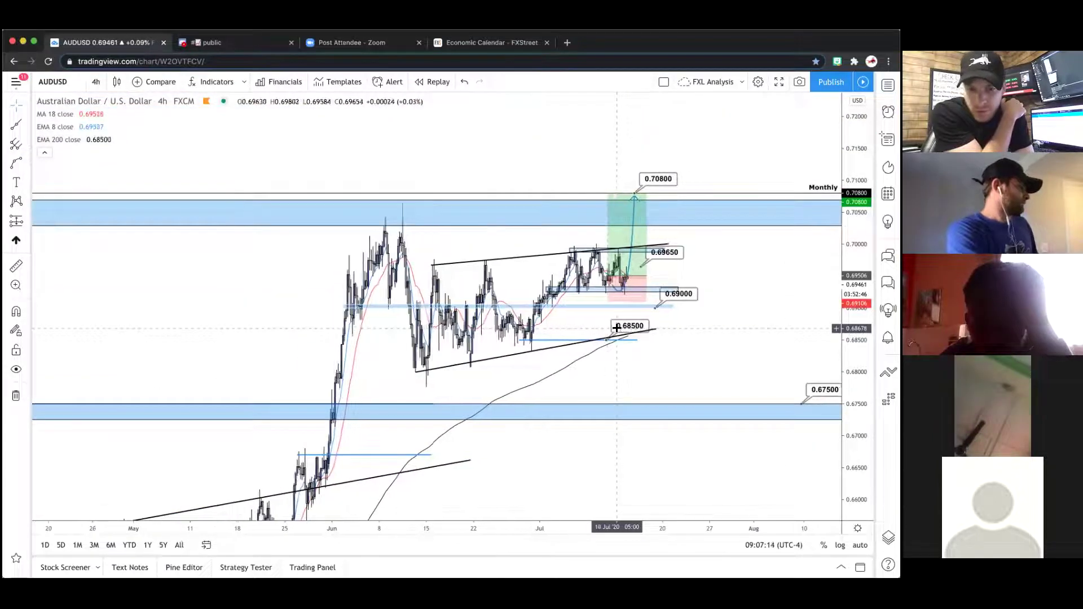
pyautogui.scroll(2, 617, 327)
pyautogui.scroll(2, 361, 263)
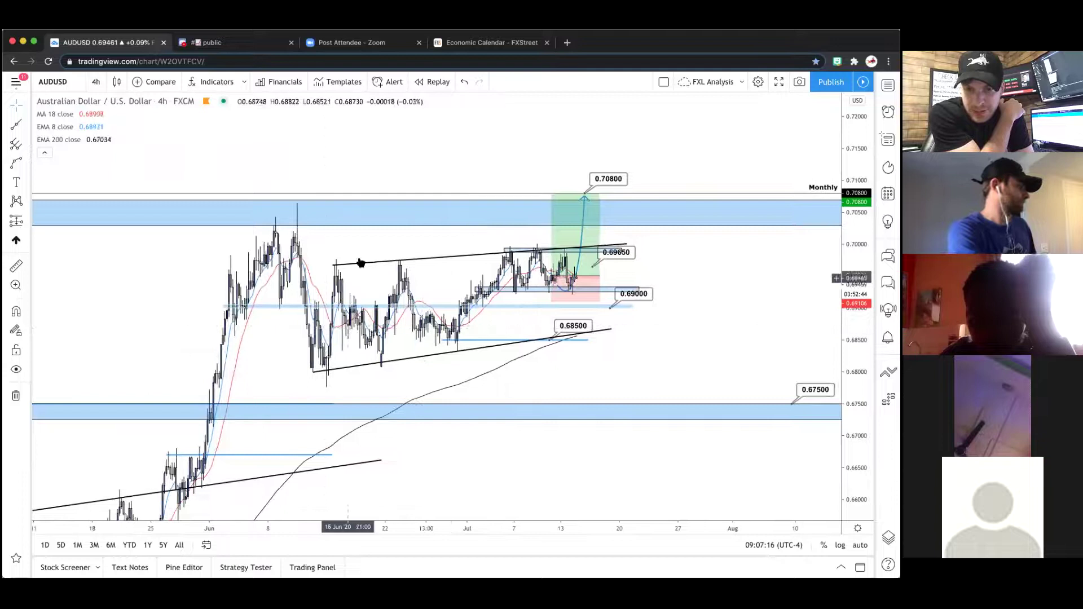
pyautogui.moveTo(857, 361); pyautogui.dragTo(857, 254)
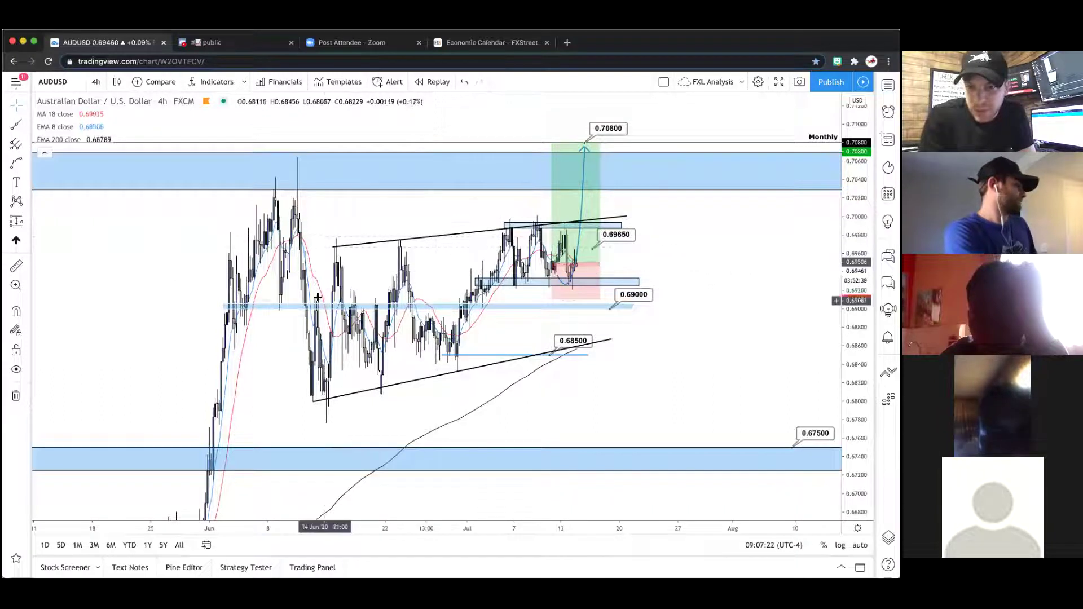
pyautogui.hscroll(3, 600, 241)
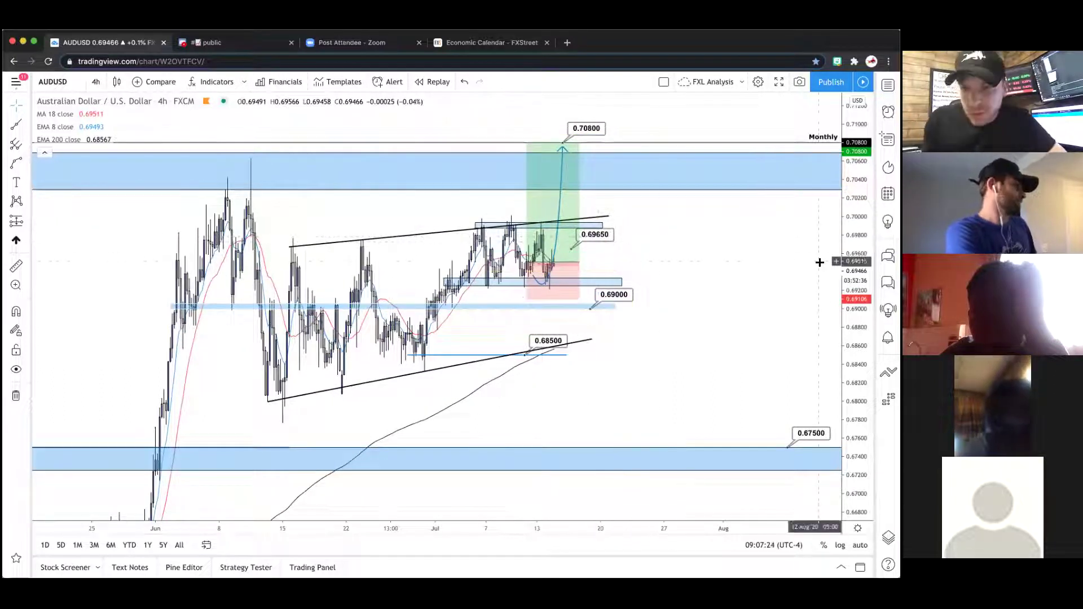
pyautogui.moveTo(858, 276); pyautogui.dragTo(858, 214)
pyautogui.scroll(3, 579, 212)
# - Move the 0.69650 price label onto the small resistance zone at the recent highs and set its price to 0.69900
pyautogui.moveTo(624, 213); pyautogui.dragTo(739, 320)
pyautogui.click(620, 257)
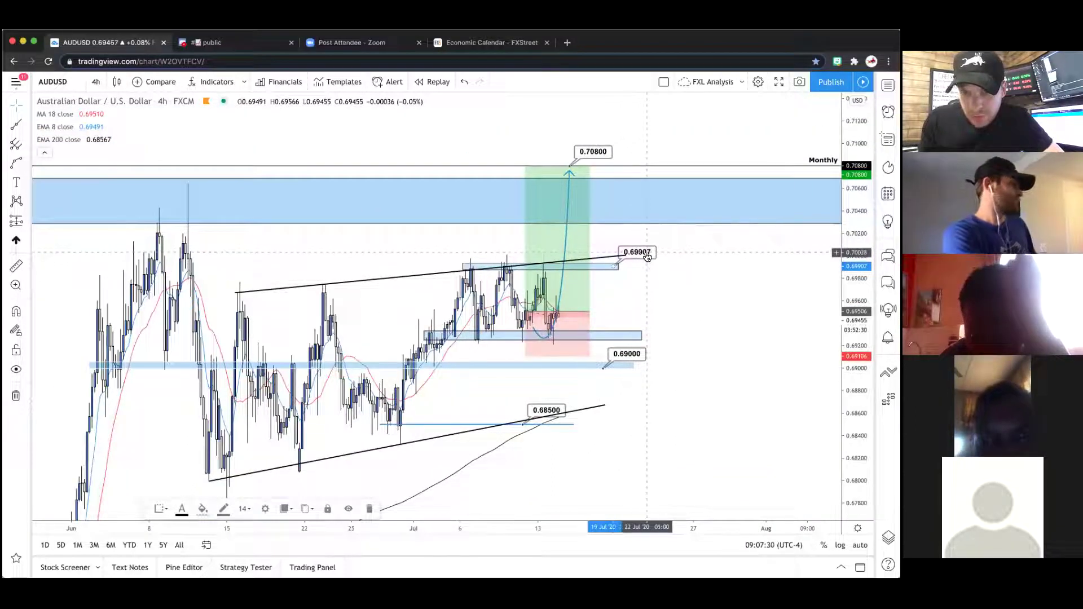
pyautogui.doubleClick(647, 257)
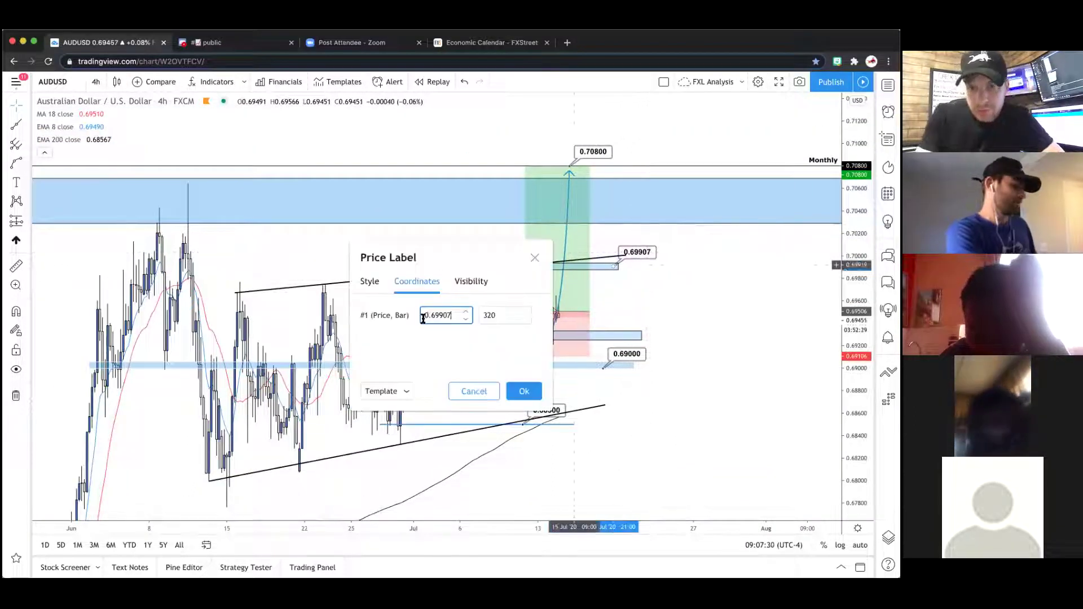
pyautogui.click(515, 391)
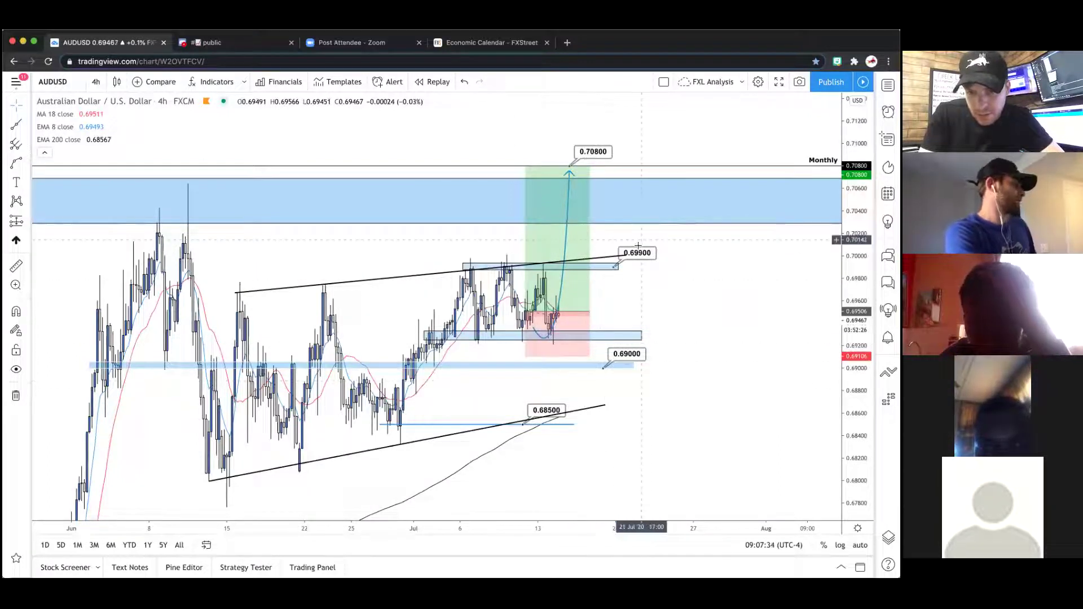
# - Move the 0.69000 price label onto the small support zone beneath the latest candles and set its price to 0.69300
pyautogui.moveTo(628, 352); pyautogui.dragTo(637, 319)
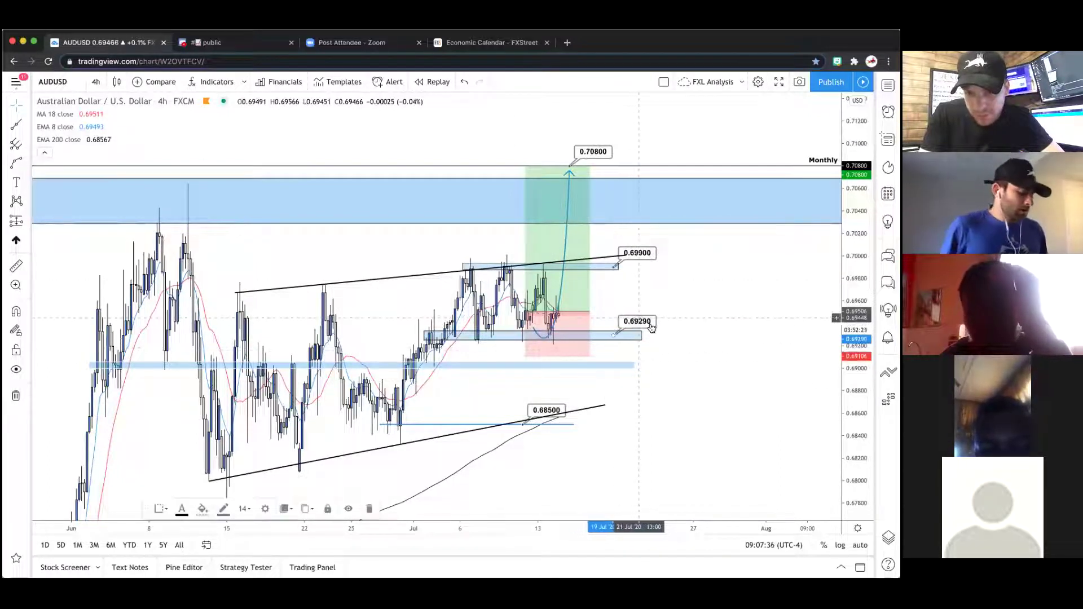
pyautogui.doubleClick(648, 325)
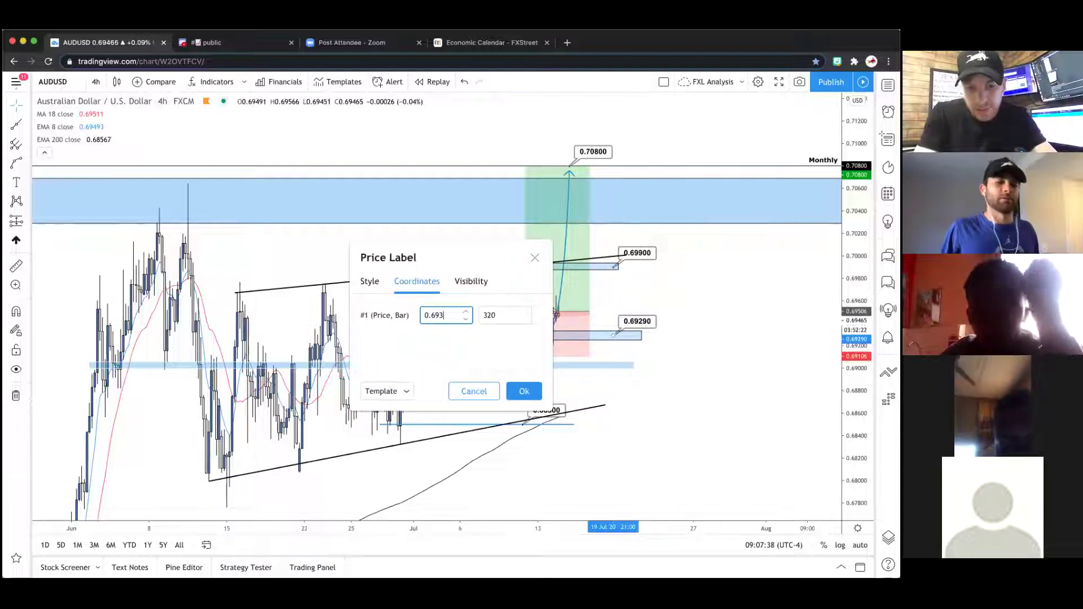
pyautogui.click(515, 391)
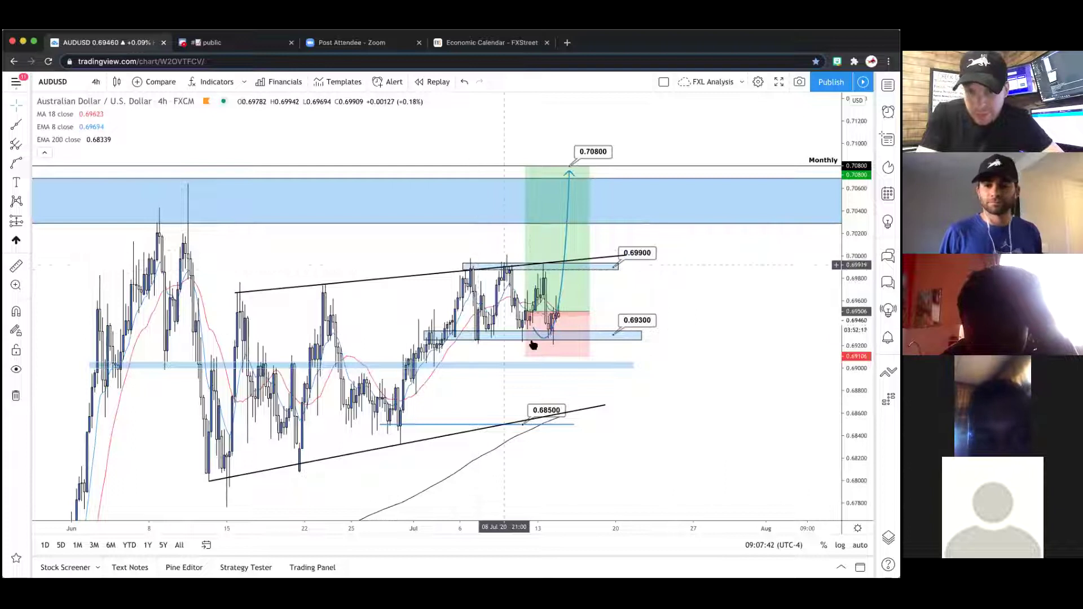
# - Delete the long position and reshape the projection arrow into a break above the 0.69900 zone with a pullback toward it
pyautogui.scroll(2, 563, 281)
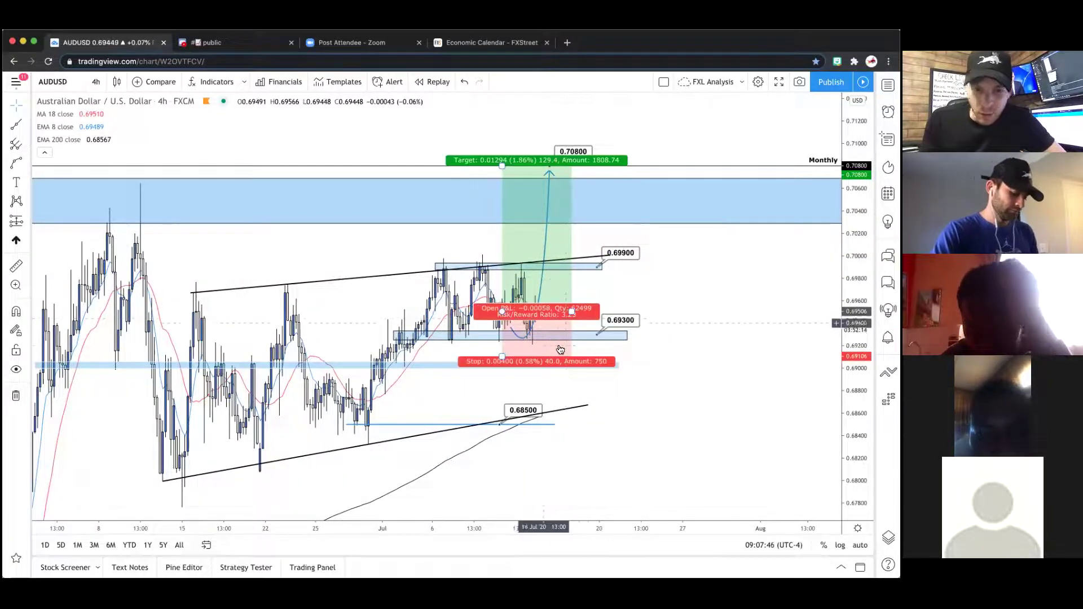
pyautogui.scroll(2, 560, 350)
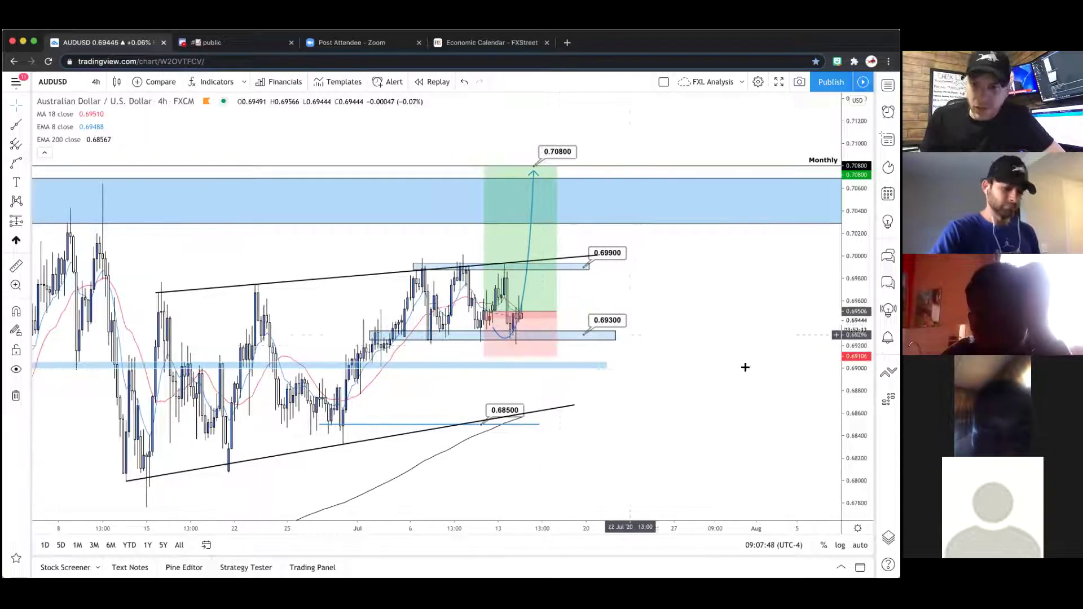
pyautogui.moveTo(856, 364); pyautogui.dragTo(857, 306)
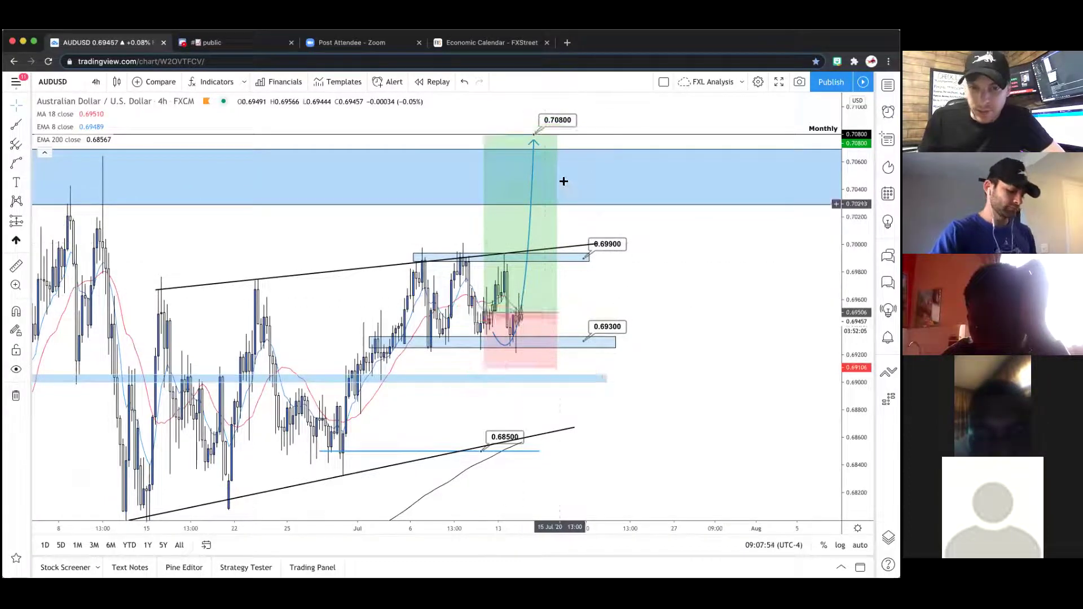
pyautogui.click(495, 337)
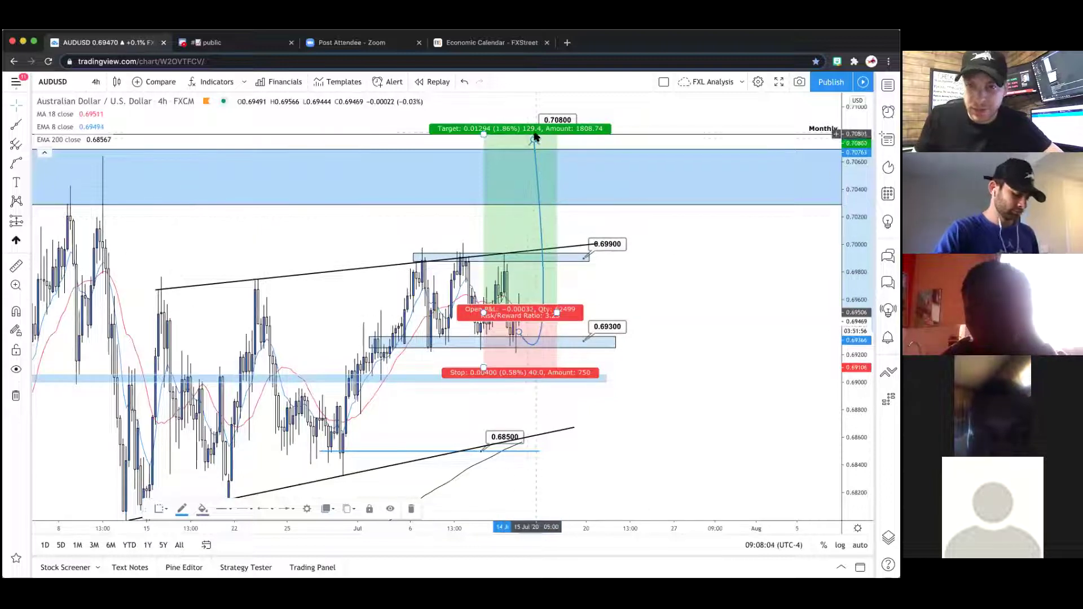
pyautogui.click(554, 138)
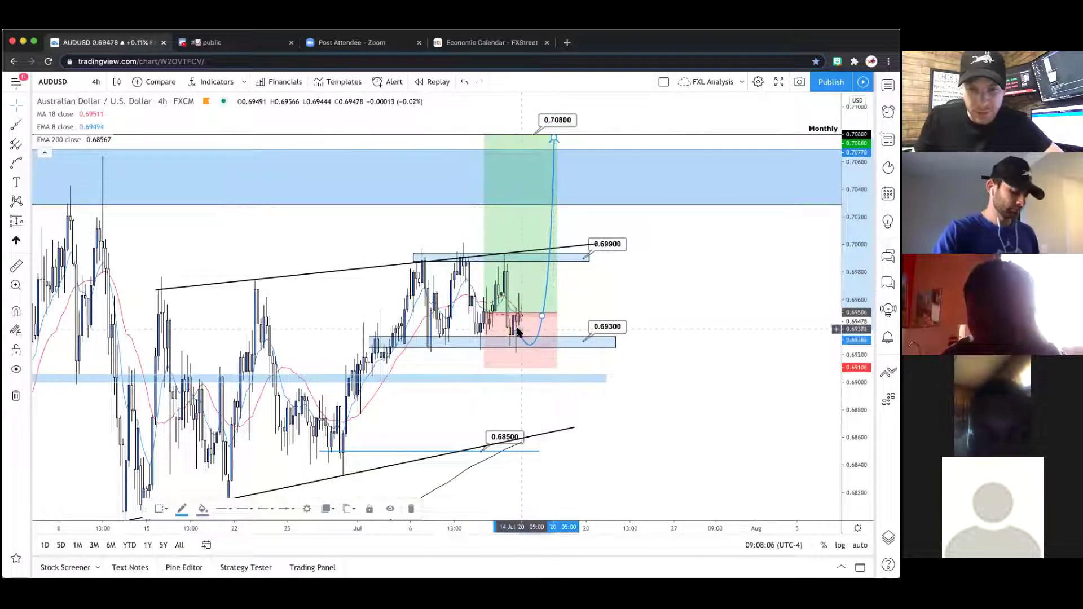
pyautogui.moveTo(518, 261); pyautogui.dragTo(516, 260)
pyautogui.click(542, 289)
pyautogui.press('Delete')
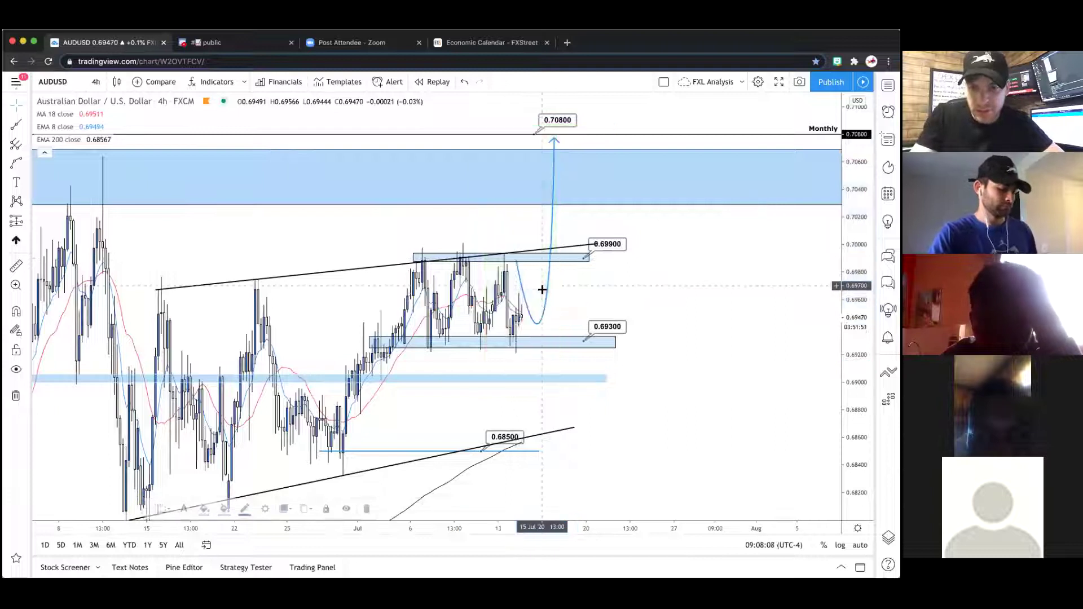
pyautogui.moveTo(546, 313); pyautogui.dragTo(531, 234)
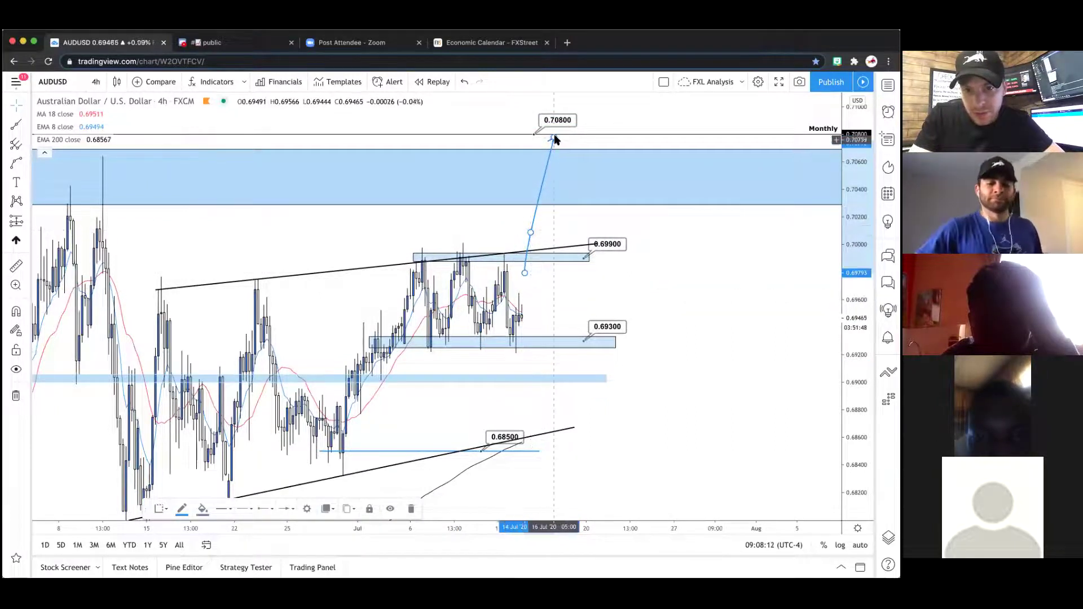
pyautogui.moveTo(555, 138); pyautogui.dragTo(556, 223)
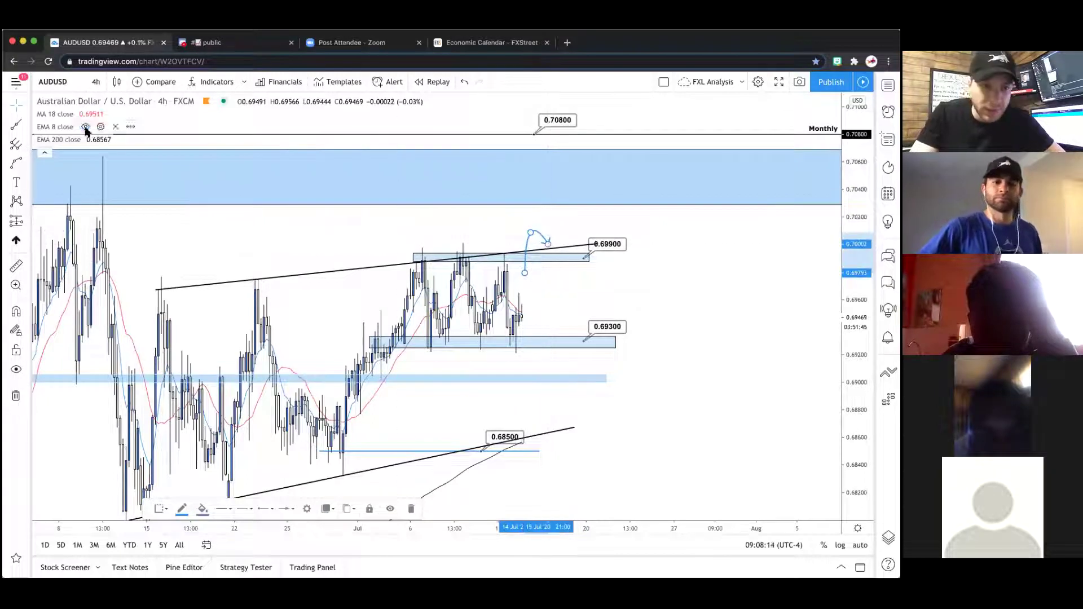
# - Draw a blue curved arrow from the pullback's end that dips into the 0.69900 zone and rises to just below 0.70800
pyautogui.click(15, 164)
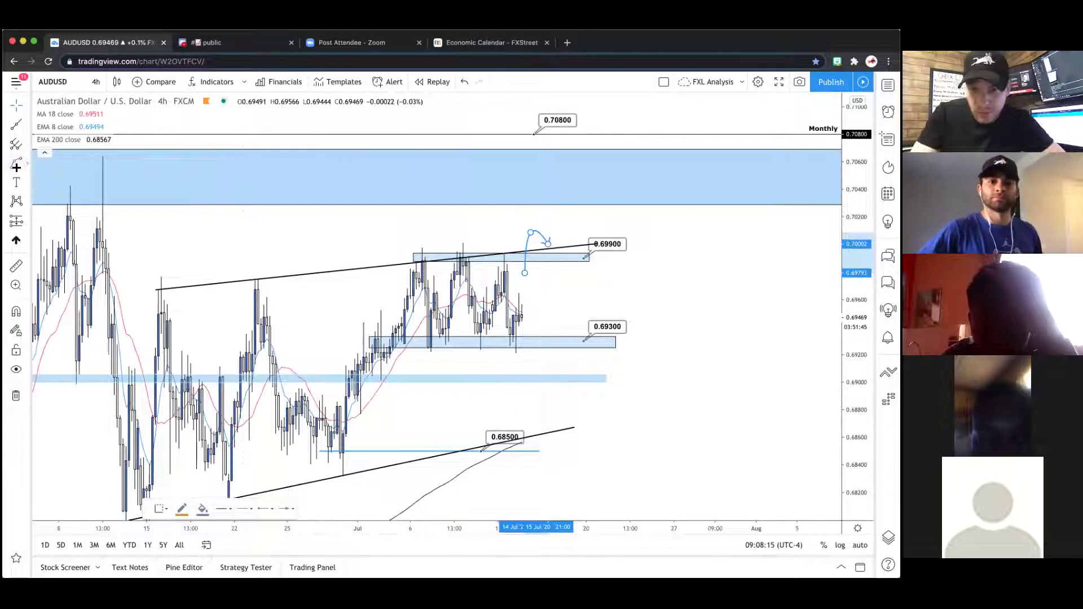
pyautogui.click(557, 250)
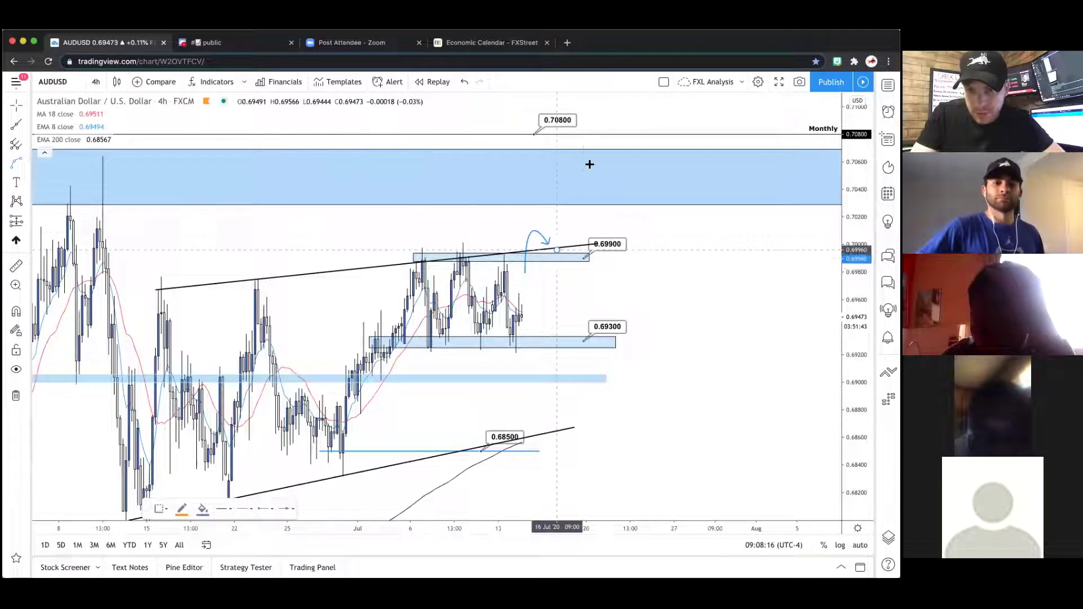
pyautogui.doubleClick(588, 199)
pyautogui.click(369, 272)
pyautogui.click(442, 305)
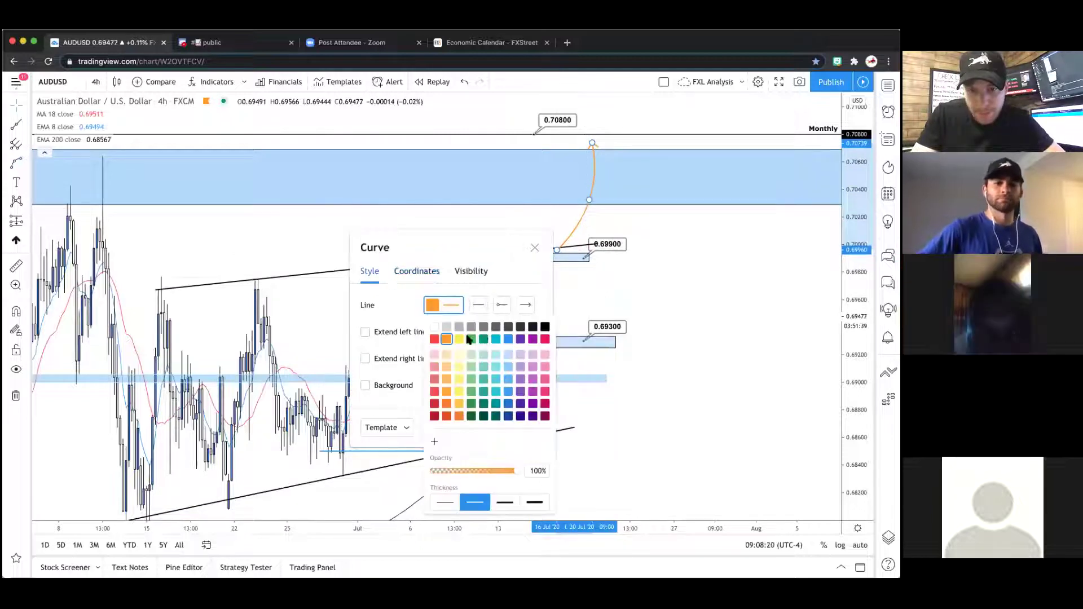
pyautogui.click(509, 339)
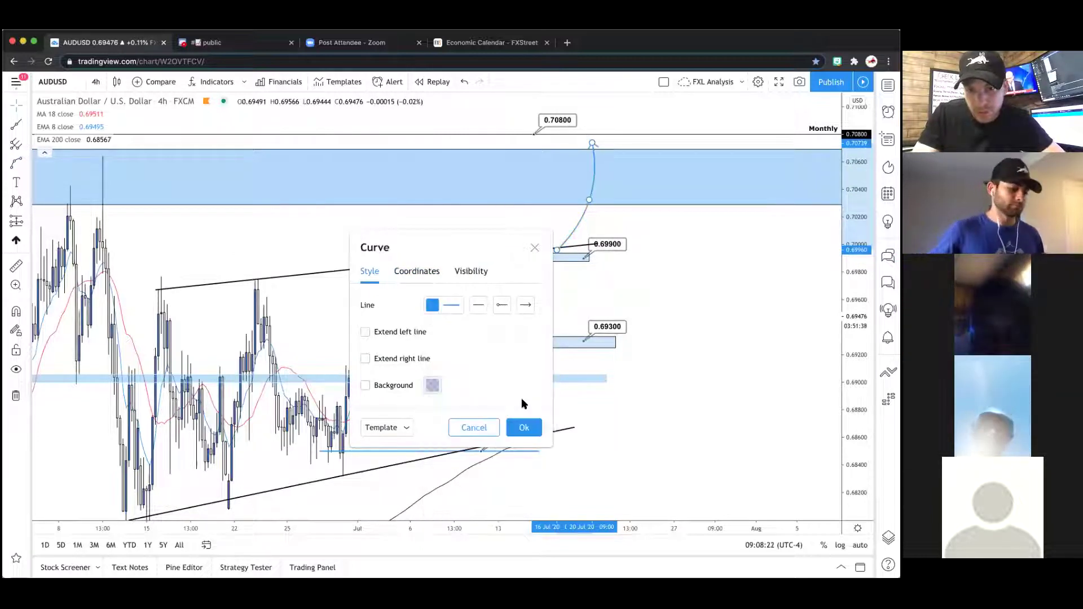
pyautogui.click(522, 426)
pyautogui.moveTo(589, 199); pyautogui.dragTo(568, 257)
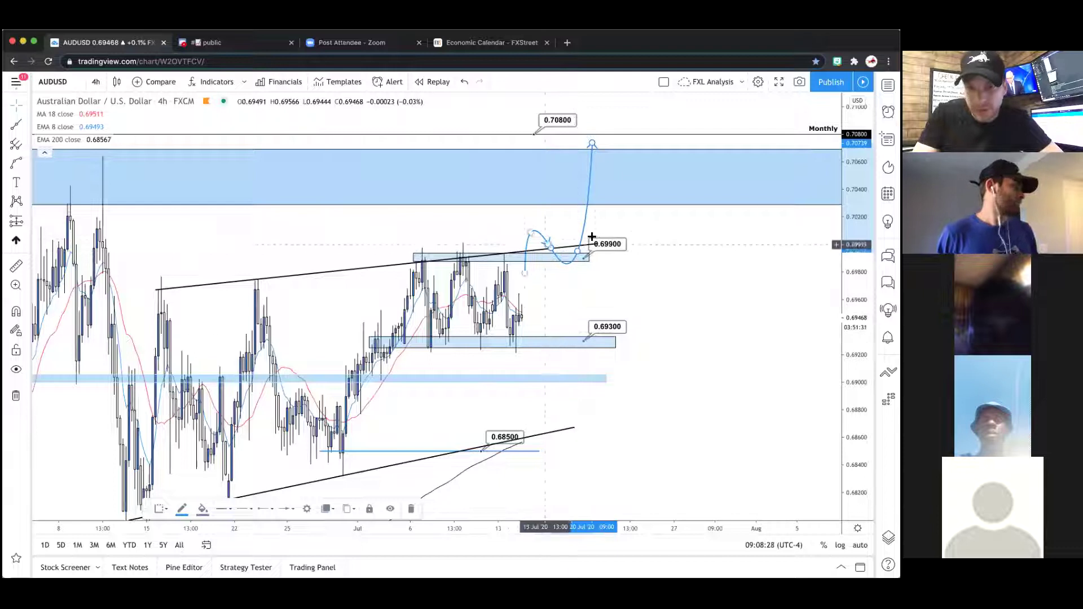
pyautogui.click(336, 245)
# - Draw two curved arrows for the bearish scenario: a break below 0.69300 with a retest of the zone, and a fall to 0.68500
pyautogui.click(22, 162)
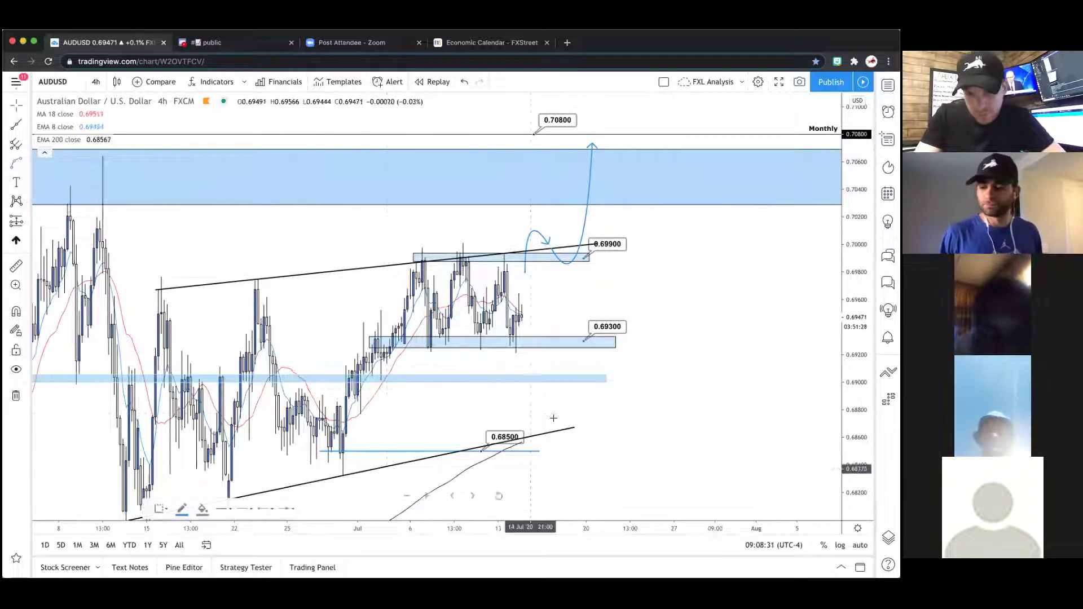
pyautogui.click(519, 351)
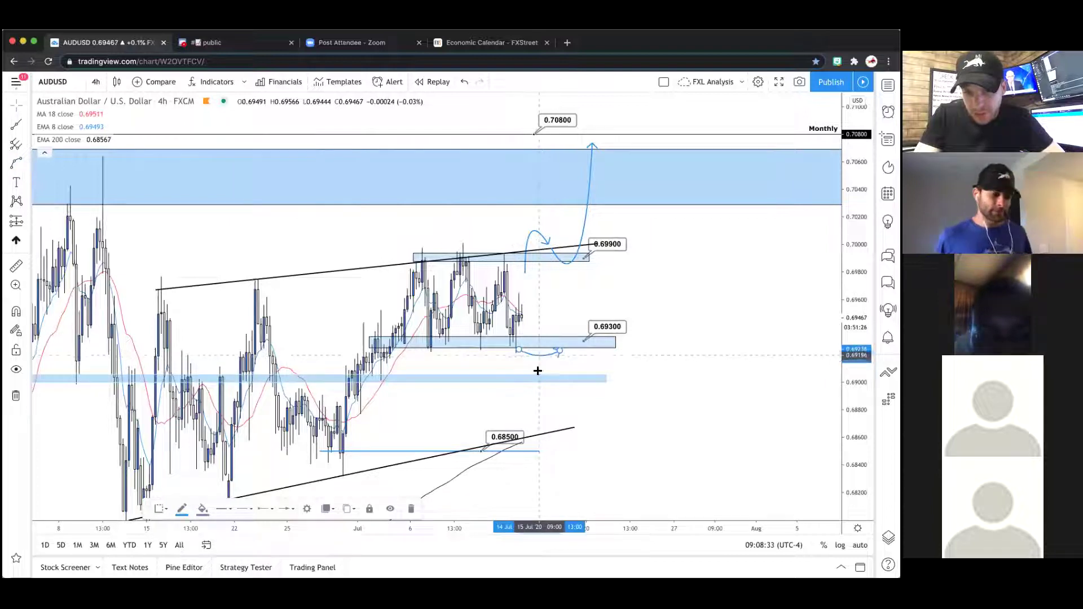
pyautogui.click(586, 451)
pyautogui.click(559, 403)
pyautogui.moveTo(558, 404); pyautogui.dragTo(560, 351)
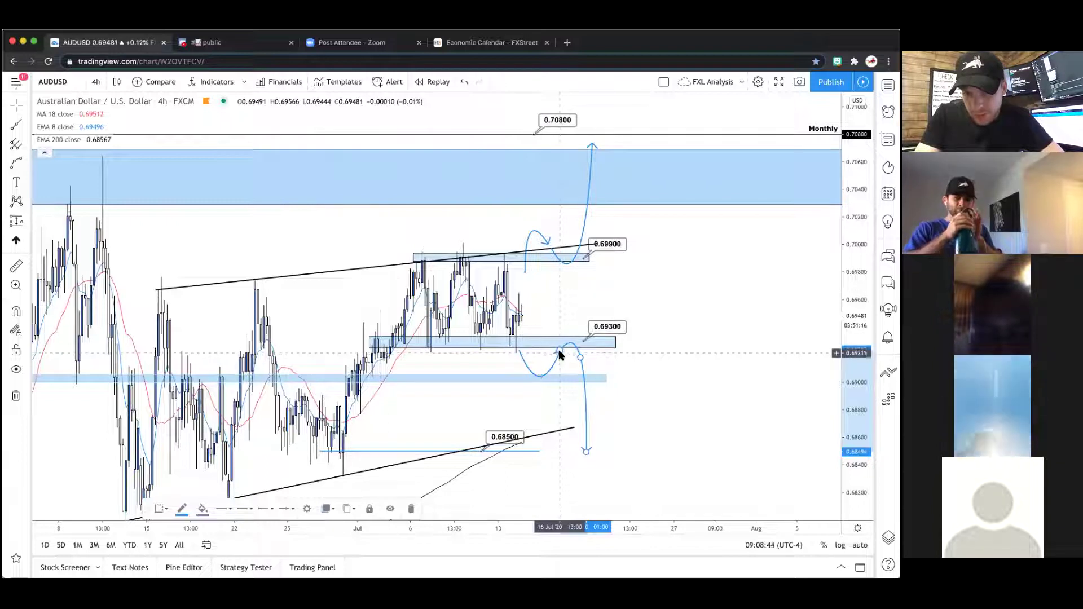
pyautogui.click(559, 356)
pyautogui.click(547, 295)
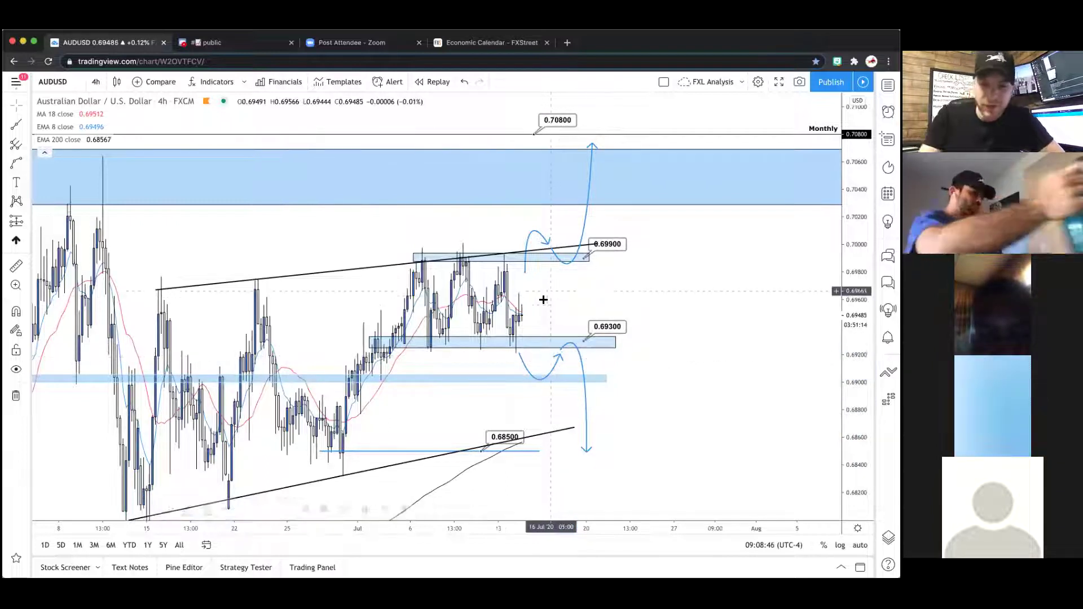
# - Place a long position over the bullish retest above the 0.69900 zone, with its entry at about 0.70038
pyautogui.scroll(-3, 546, 301)
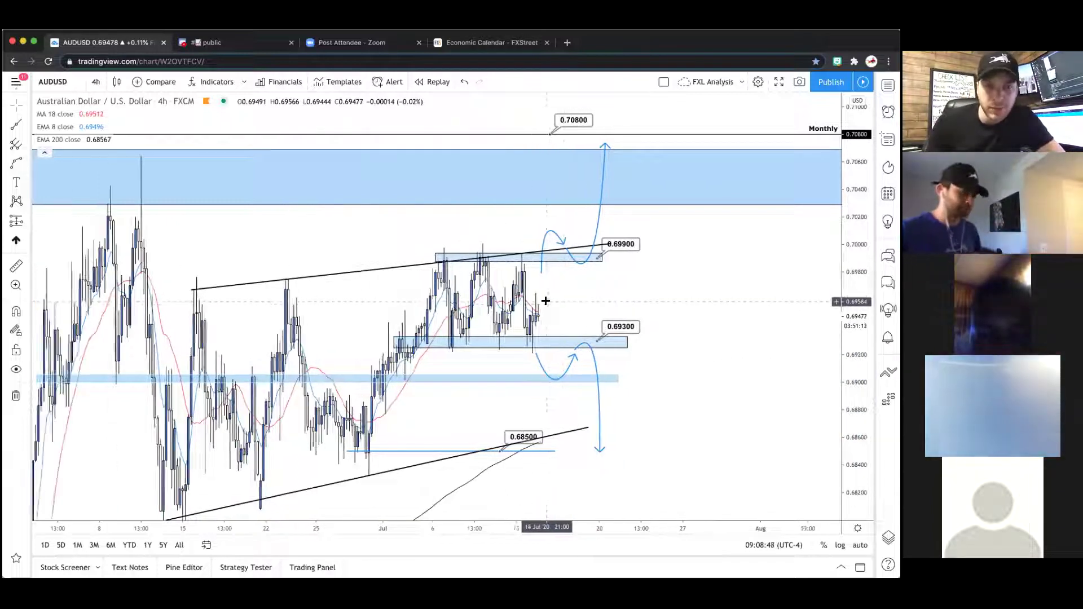
pyautogui.scroll(1, 545, 301)
pyautogui.scroll(1, 545, 301)
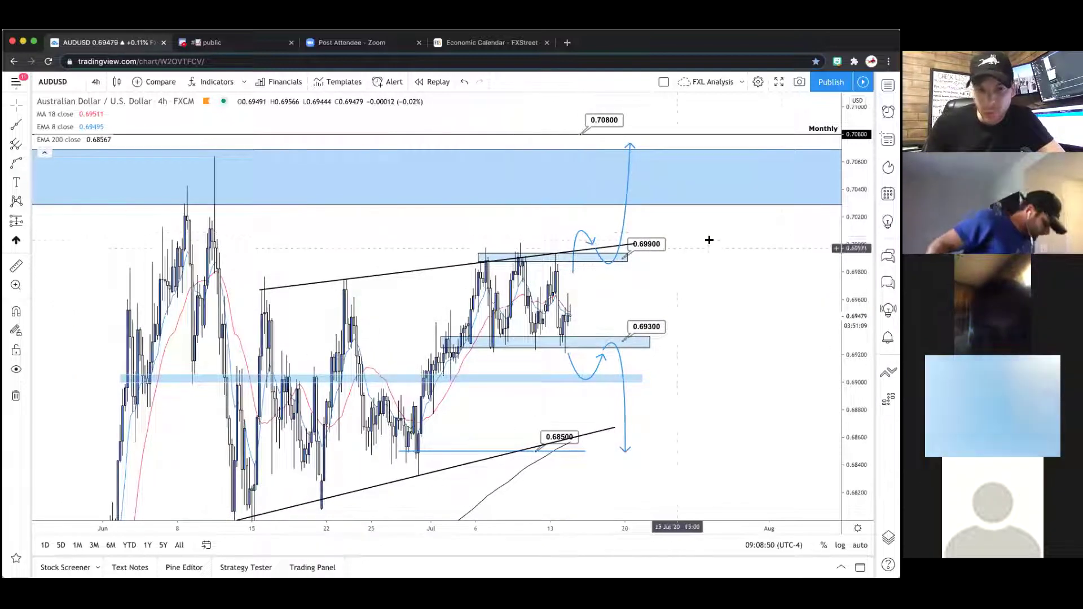
pyautogui.moveTo(858, 226); pyautogui.dragTo(858, 348)
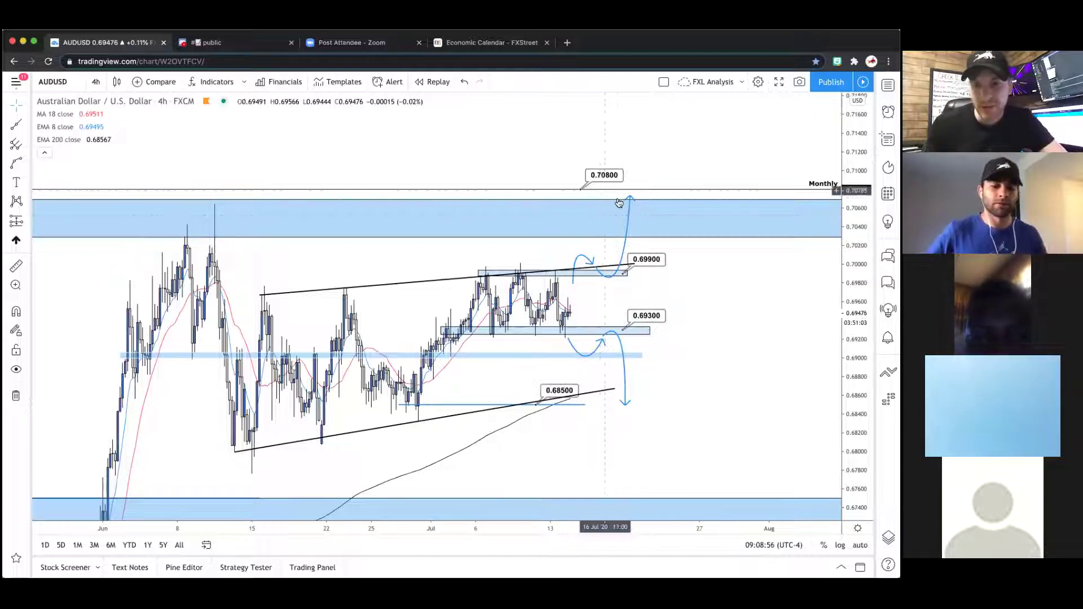
pyautogui.click(8, 224)
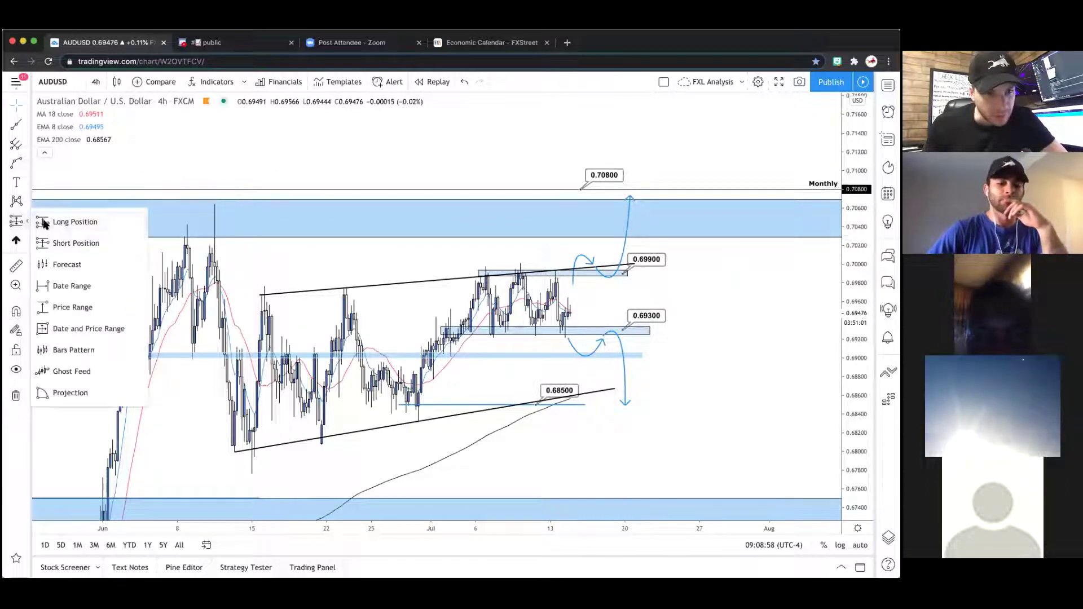
pyautogui.click(58, 226)
pyautogui.click(602, 267)
pyautogui.moveTo(724, 264); pyautogui.dragTo(659, 256)
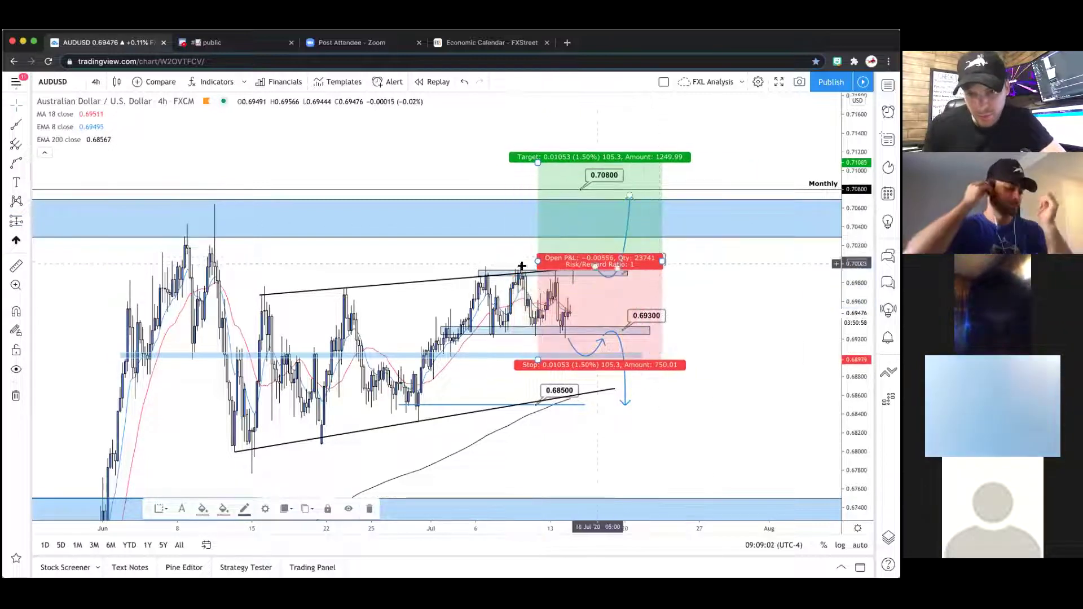
# - Narrow the long position around the rising arrow, with its target at about 0.70843 and its stop at about 0.69691
pyautogui.moveTo(537, 261); pyautogui.dragTo(589, 262)
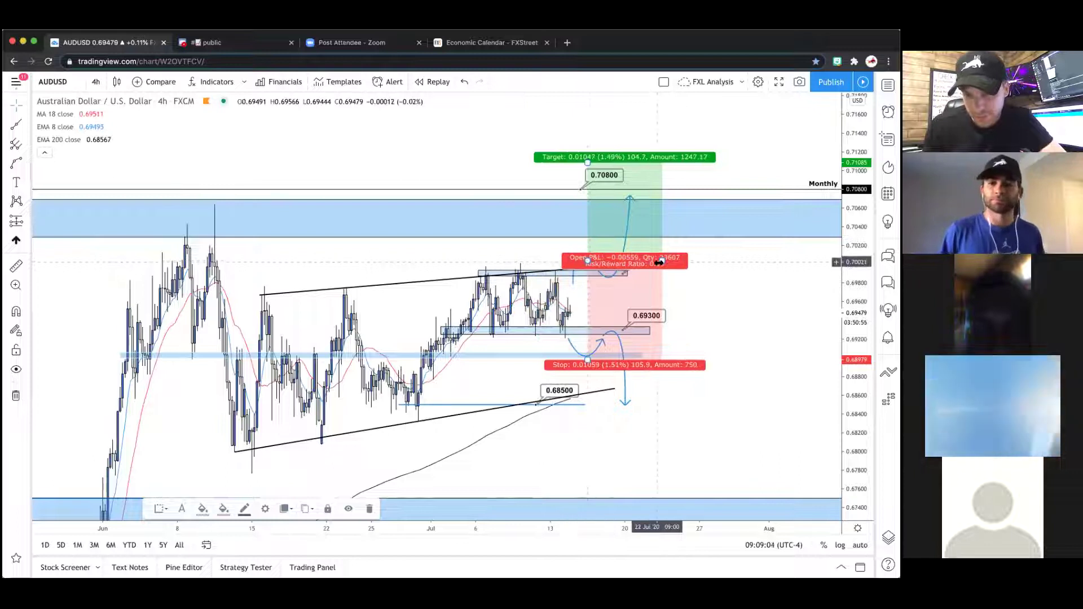
pyautogui.moveTo(662, 261); pyautogui.dragTo(639, 261)
pyautogui.moveTo(588, 163); pyautogui.dragTo(587, 185)
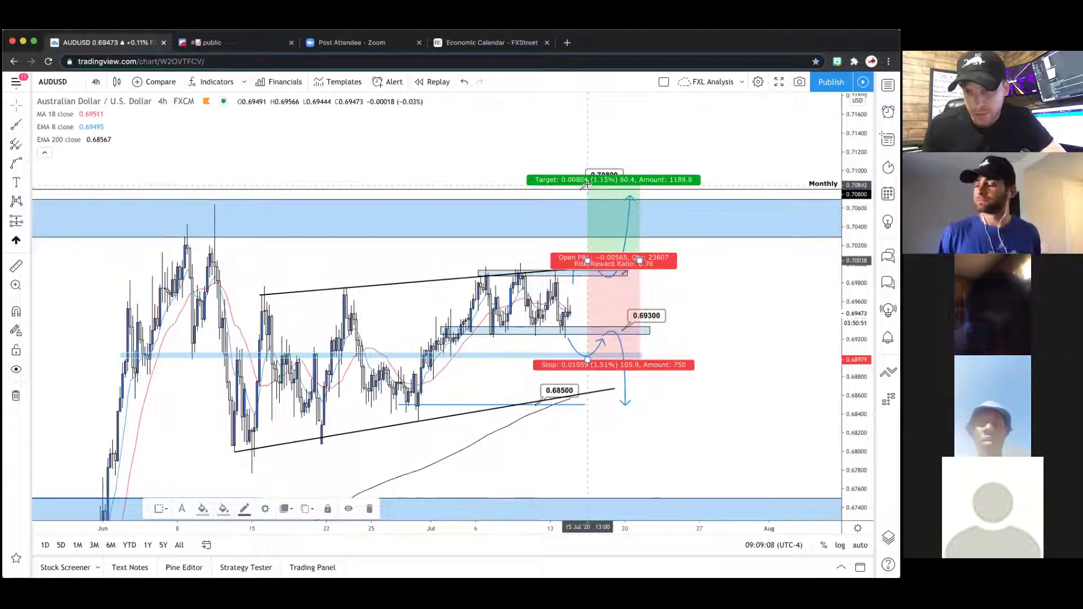
pyautogui.moveTo(587, 360); pyautogui.dragTo(588, 293)
pyautogui.click(693, 302)
# - Lower the long position's stop slightly, to about 0.69671
pyautogui.scroll(2, 668, 310)
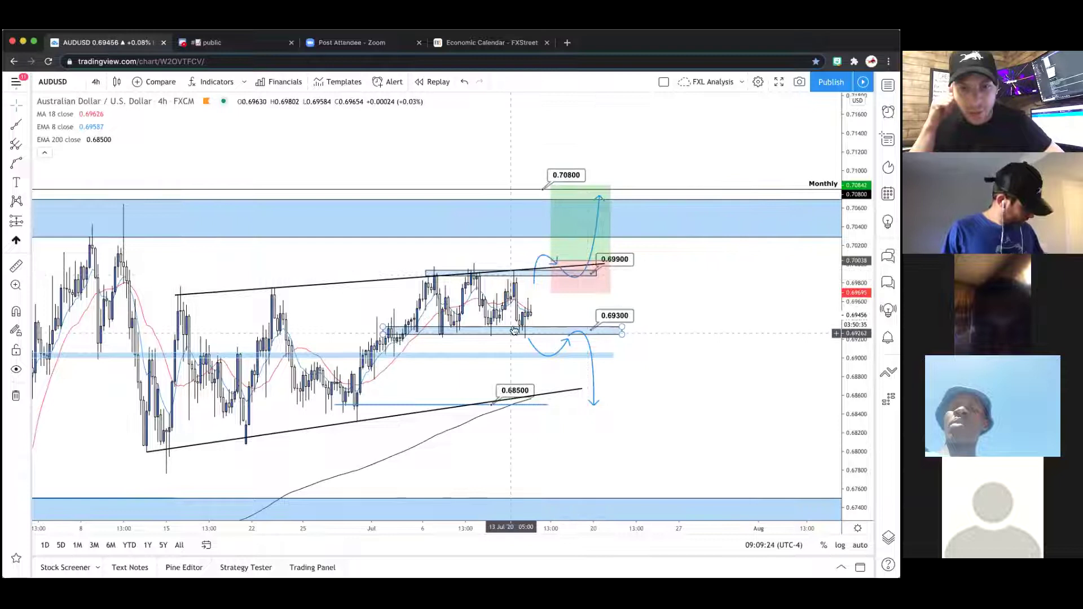
pyautogui.scroll(2, 587, 242)
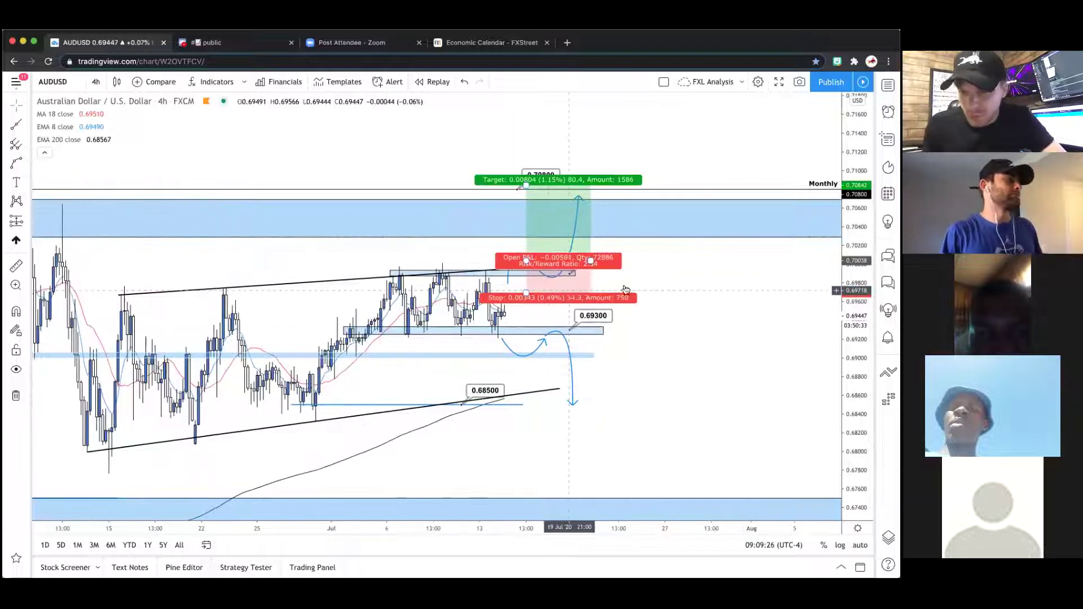
pyautogui.moveTo(857, 338); pyautogui.dragTo(858, 260)
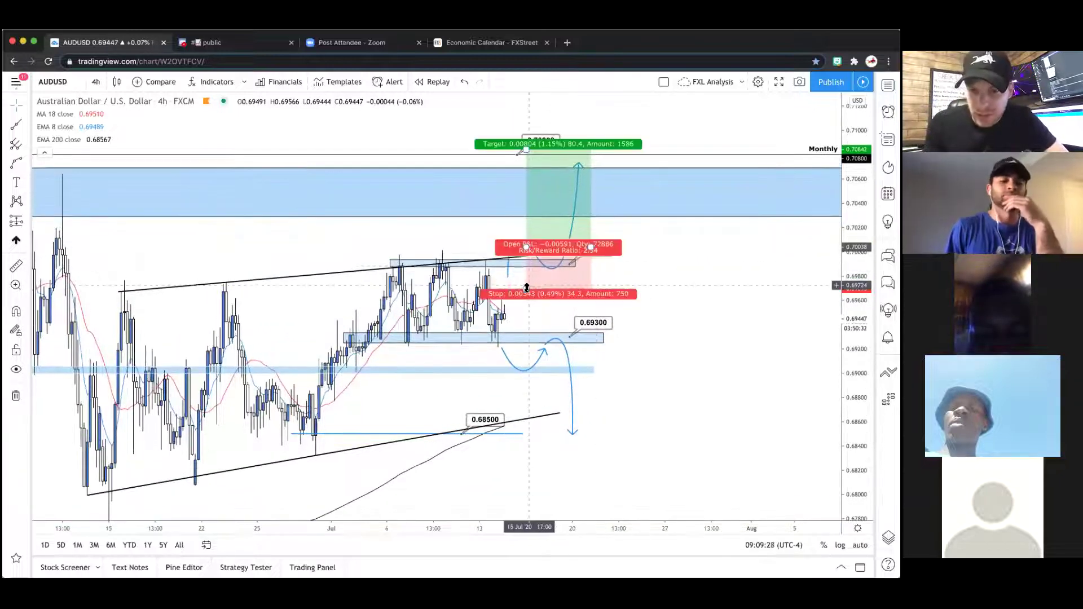
pyautogui.moveTo(527, 288); pyautogui.dragTo(526, 292)
pyautogui.scroll(-3, 500, 220)
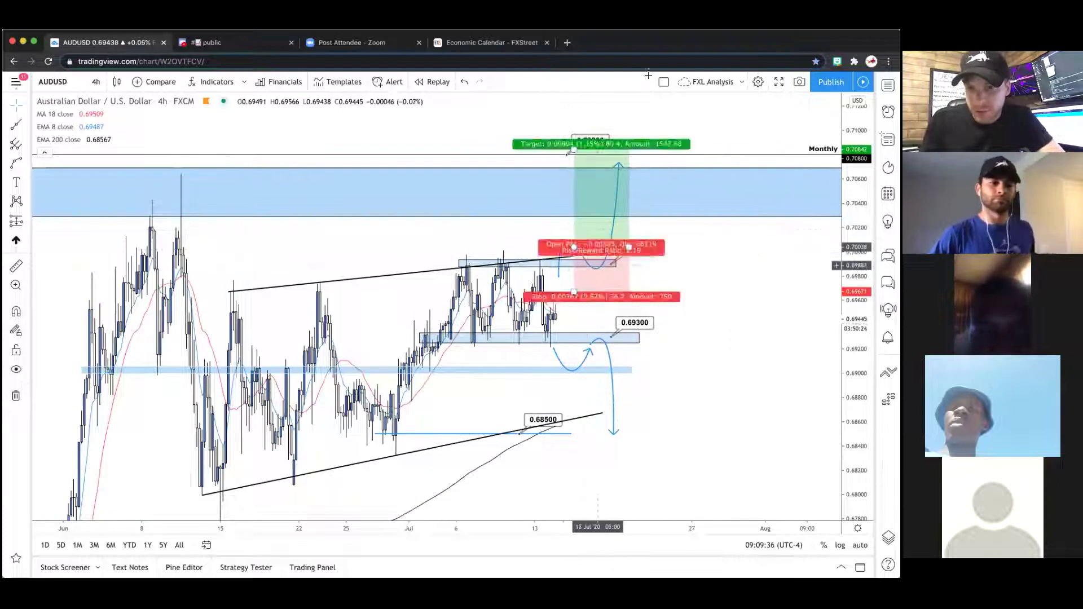
pyautogui.scroll(-2, 649, 228)
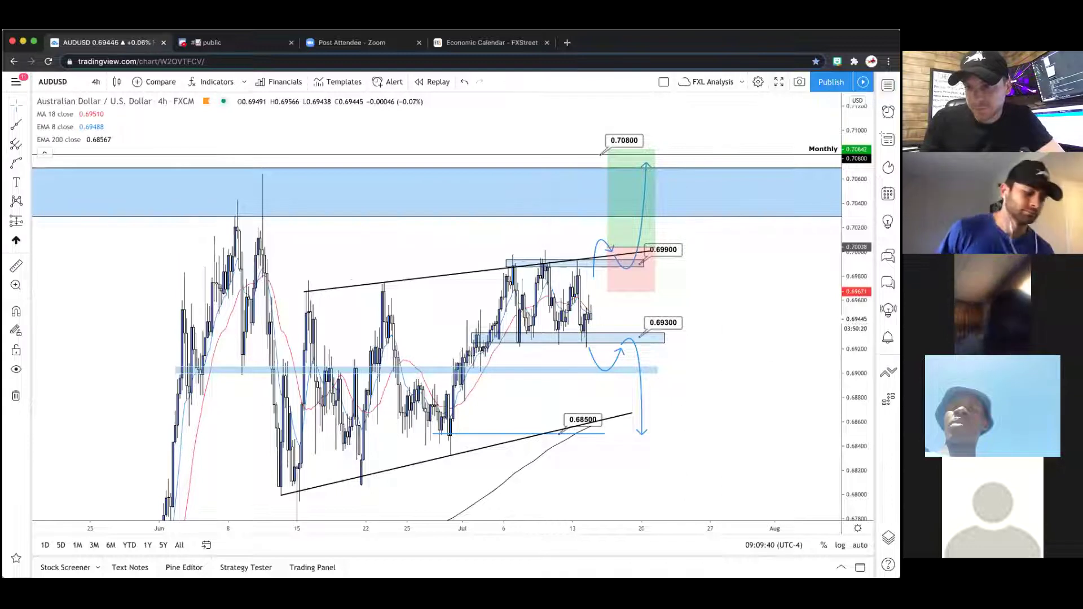
# - Open the AUDJPY chart from the watch list and switch it to the 1-day timeframe
pyautogui.click(888, 85)
pyautogui.click(697, 155)
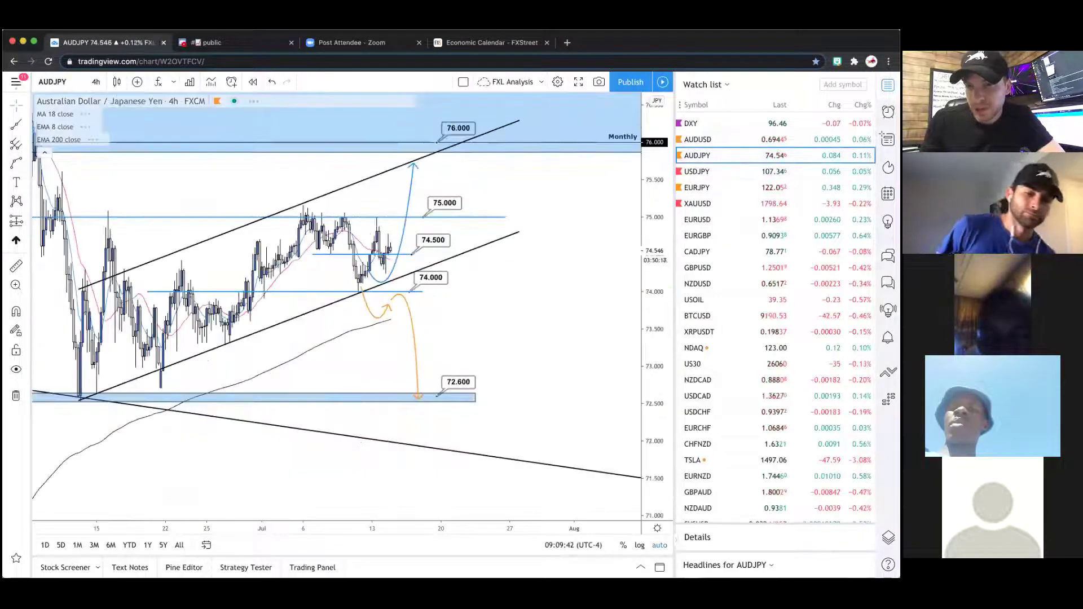
pyautogui.click(888, 84)
pyautogui.scroll(-3, 285, 233)
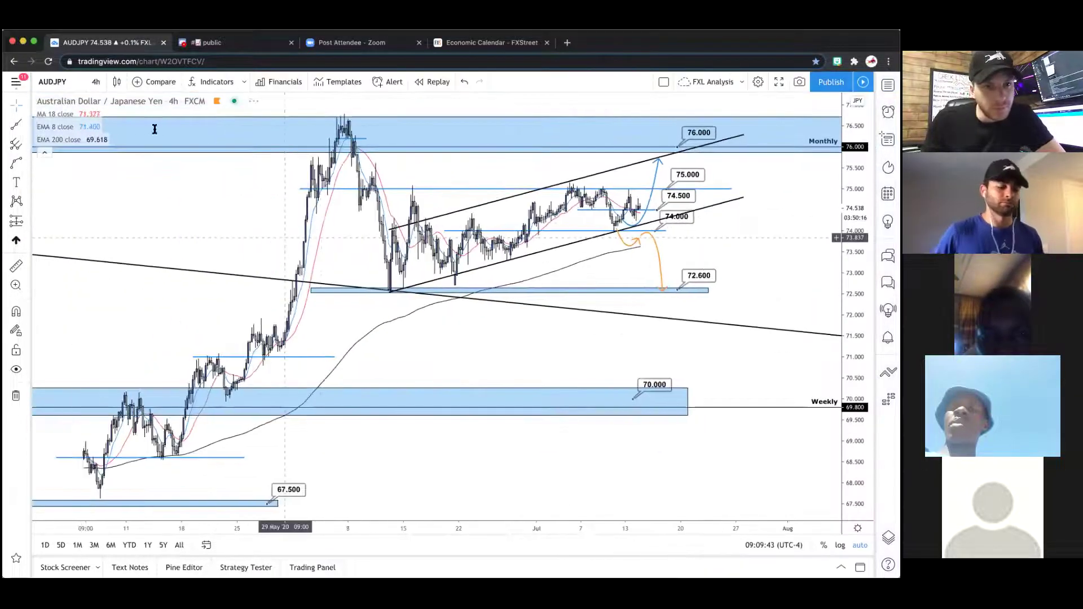
pyautogui.click(94, 82)
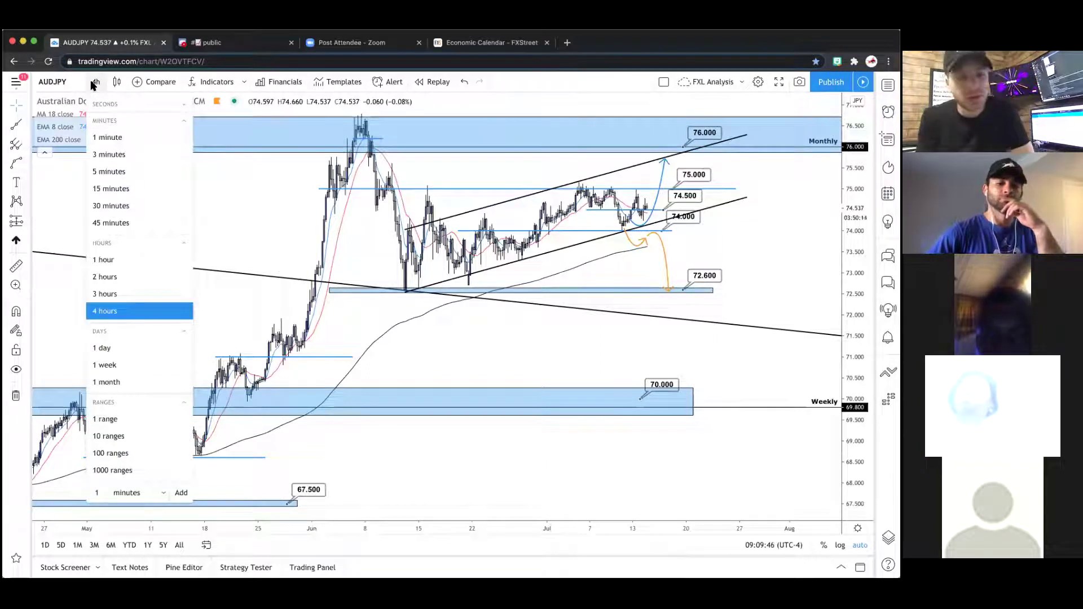
pyautogui.click(131, 345)
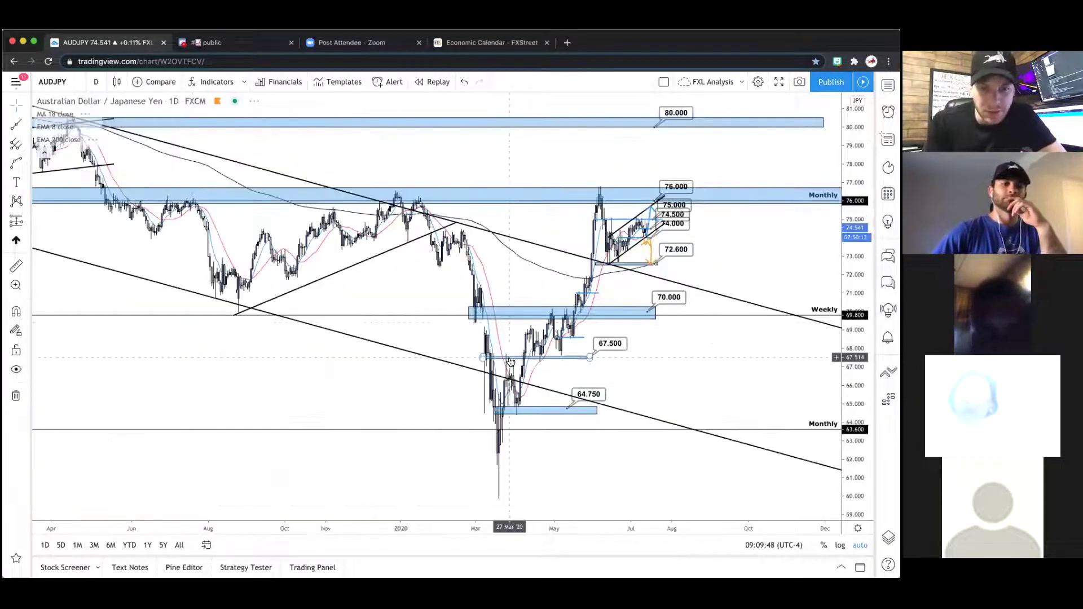
# - Examine the AUDJPY daily chart's descending trendlines and its price zones between 64.750 and 80.000
pyautogui.scroll(-3, 467, 448)
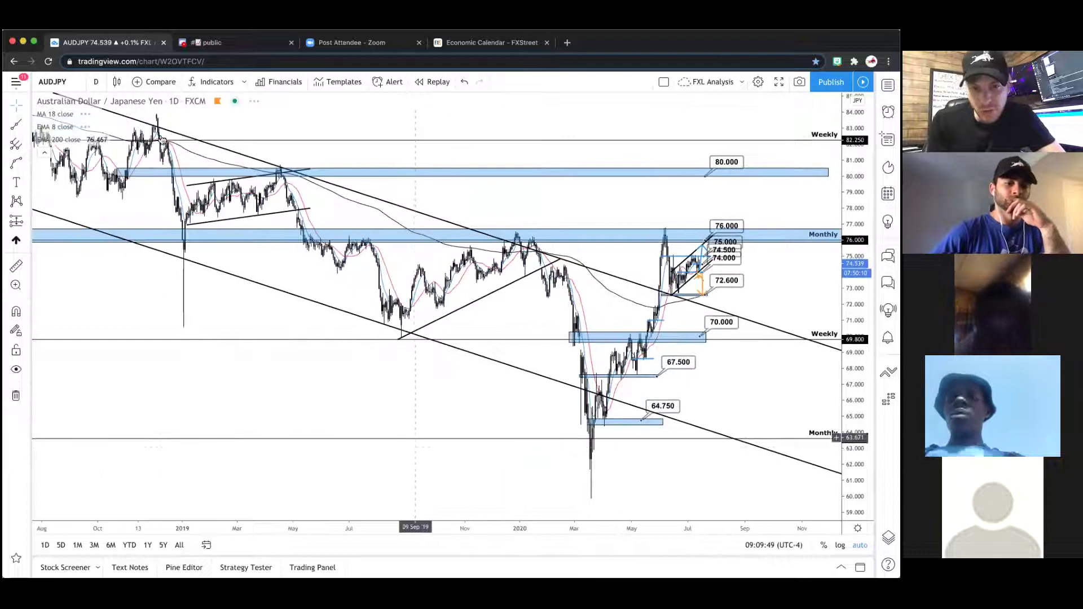
pyautogui.scroll(3, 468, 383)
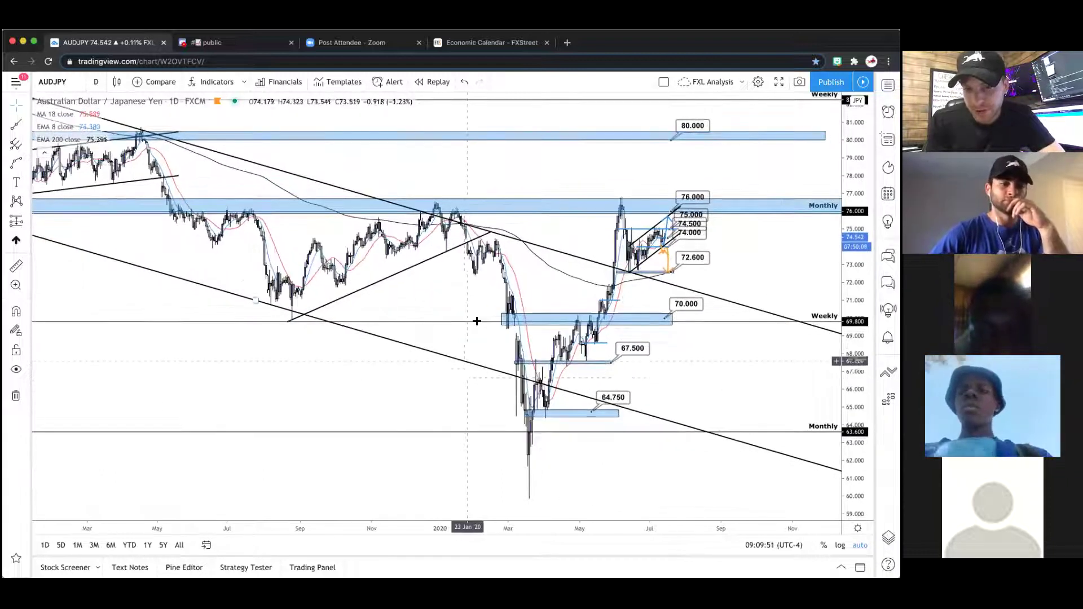
pyautogui.scroll(2, 527, 418)
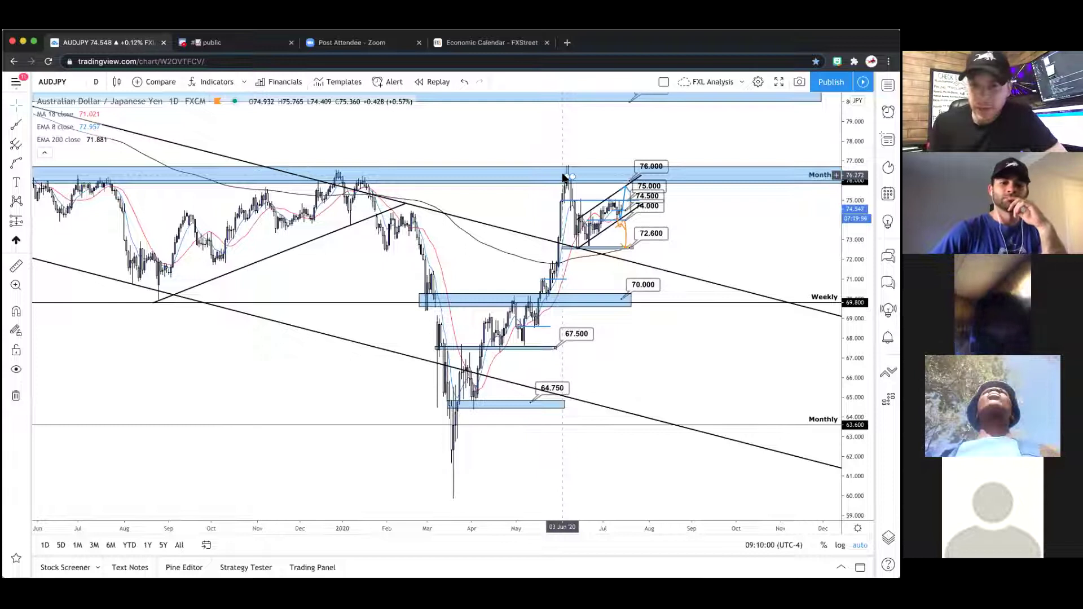
pyautogui.scroll(1, 587, 188)
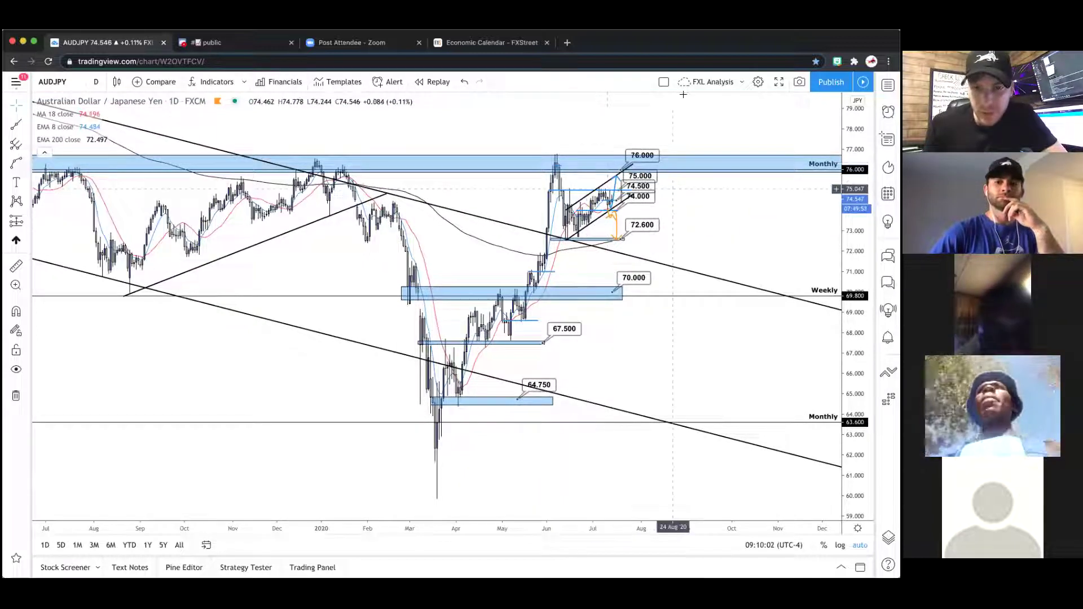
pyautogui.scroll(-2, 677, 141)
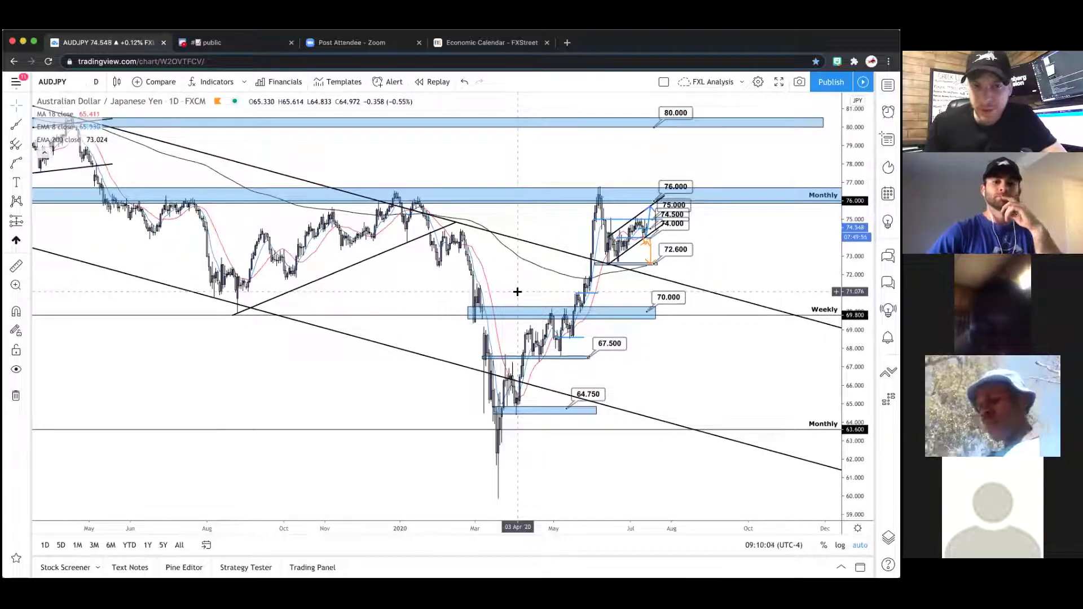
pyautogui.scroll(1, 517, 289)
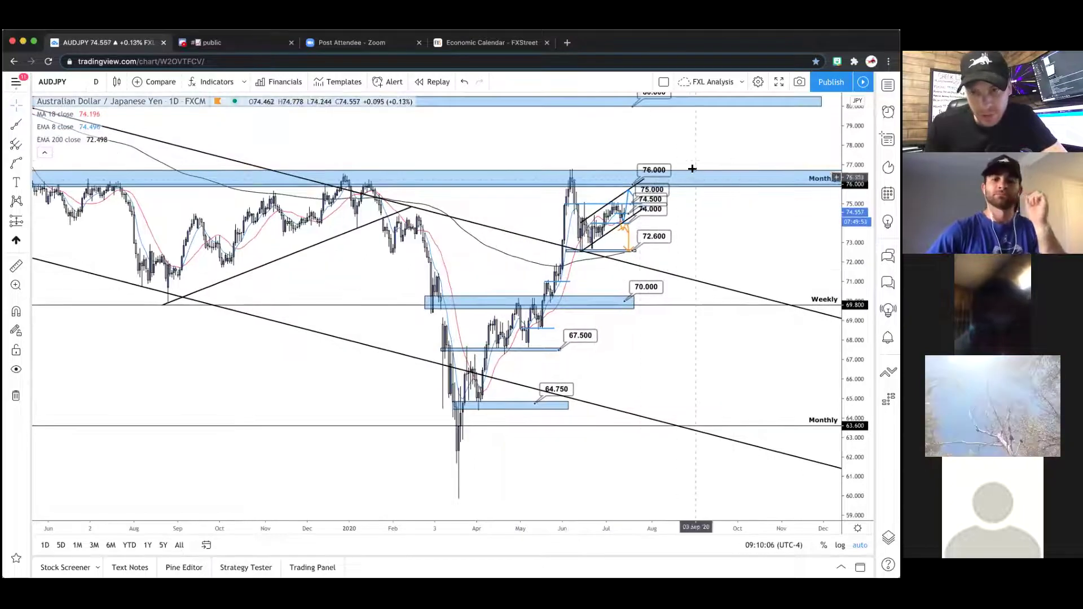
# - Switch AUDJPY to the 4-hour timeframe and examine the rising channel and the marked levels from 72.600 to 76.000
pyautogui.click(97, 83)
pyautogui.click(120, 314)
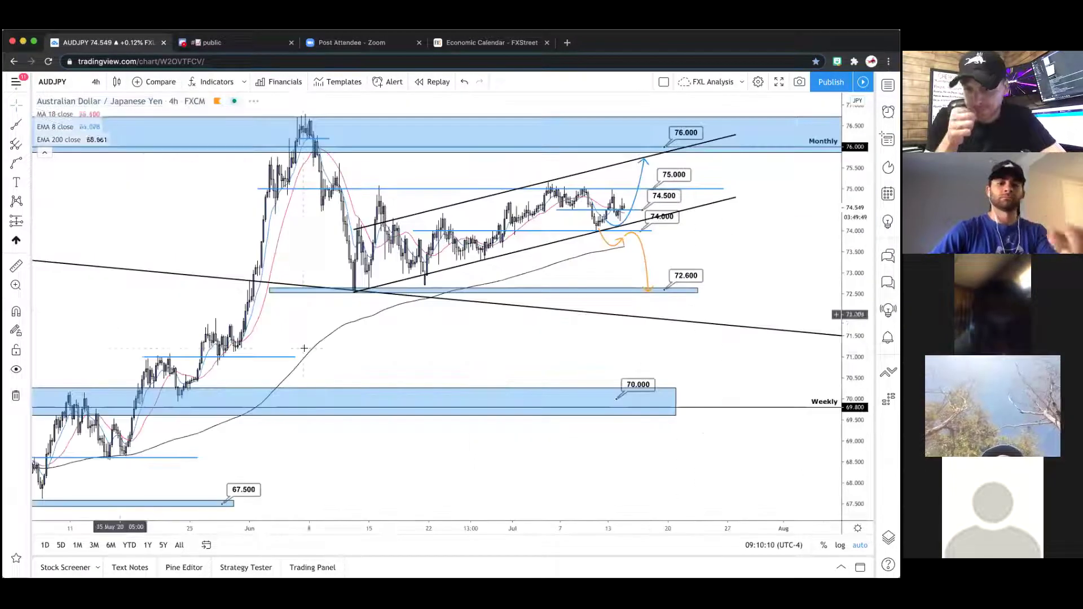
pyautogui.scroll(2, 389, 499)
pyautogui.click(406, 500)
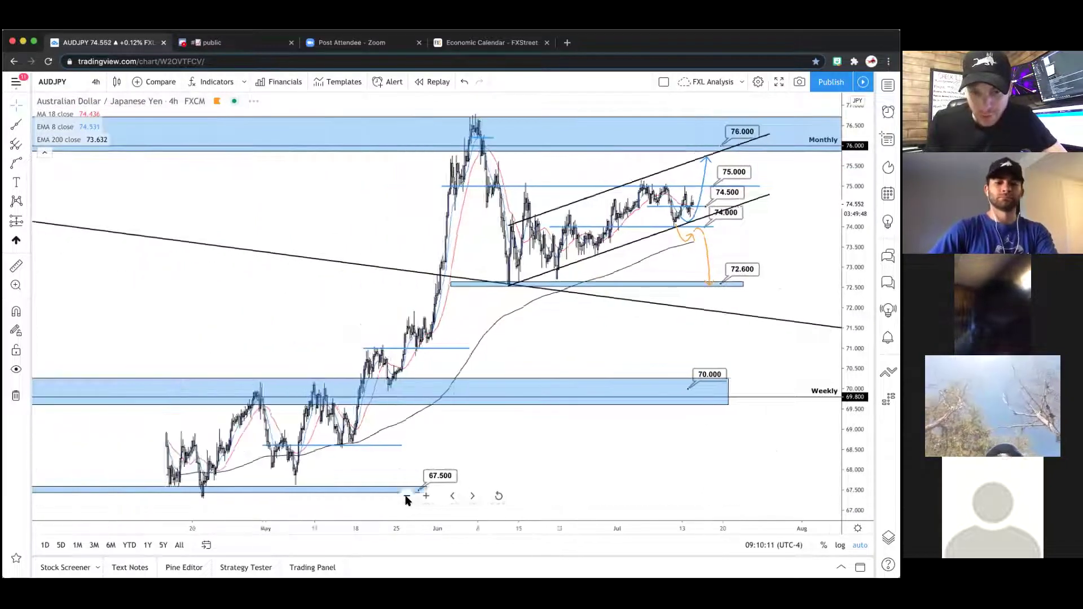
pyautogui.click(406, 499)
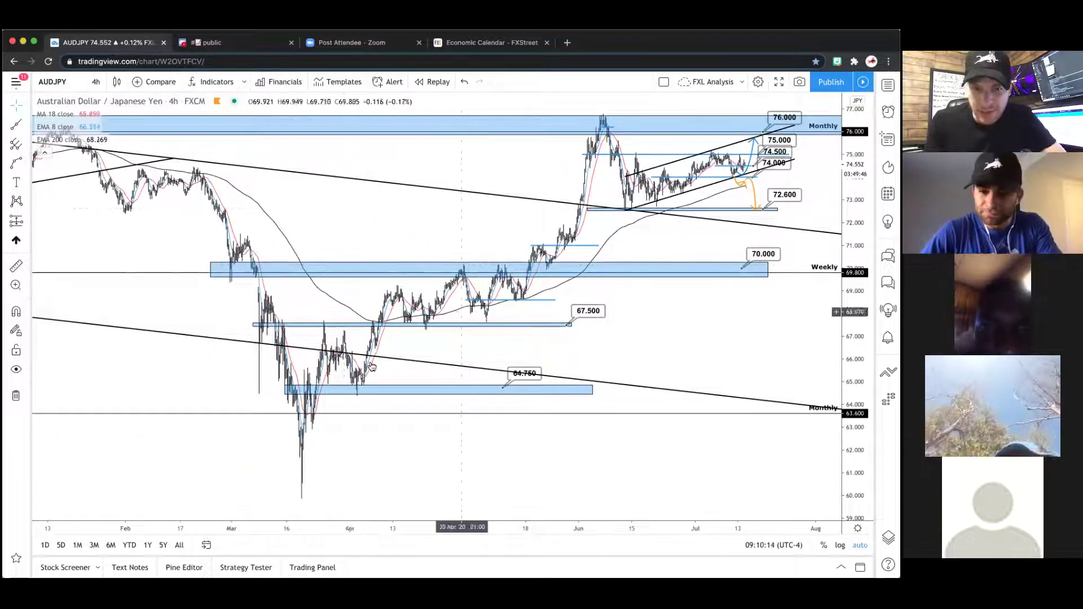
pyautogui.hscroll(5, 471, 335)
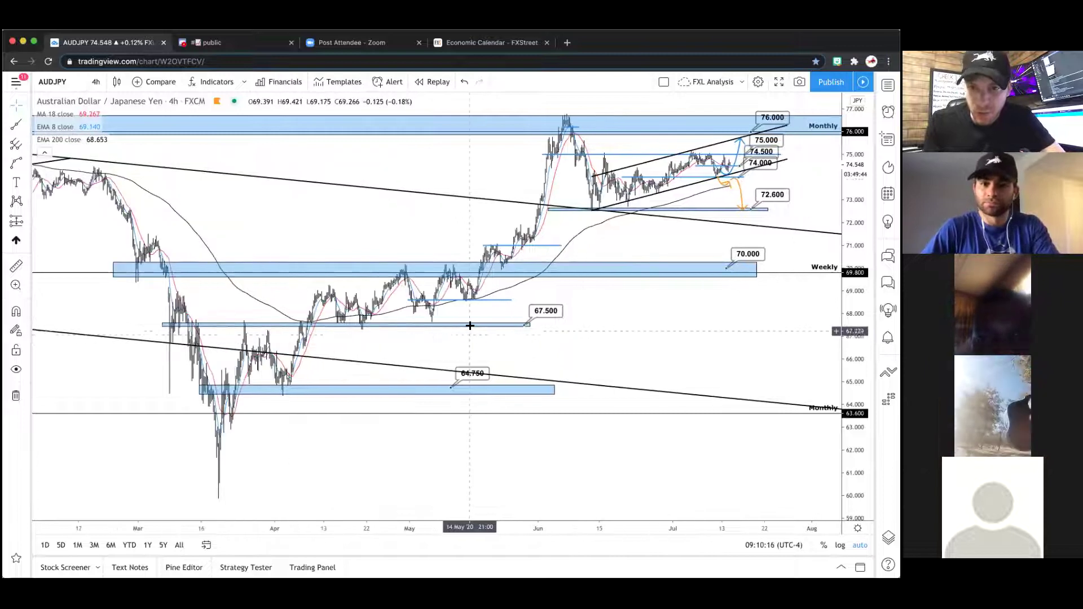
pyautogui.scroll(2, 394, 390)
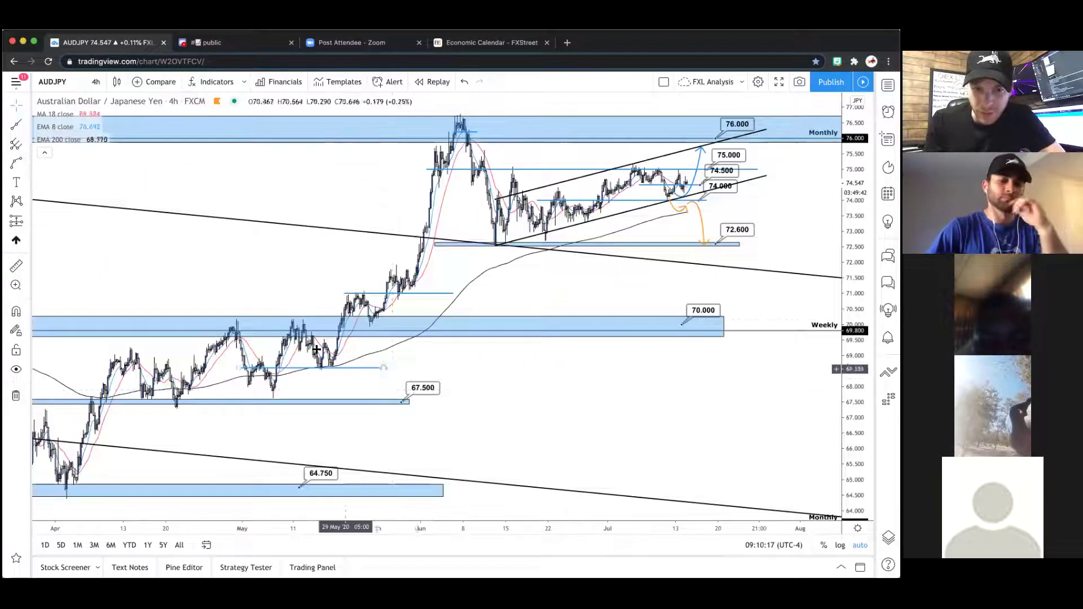
pyautogui.scroll(3, 362, 243)
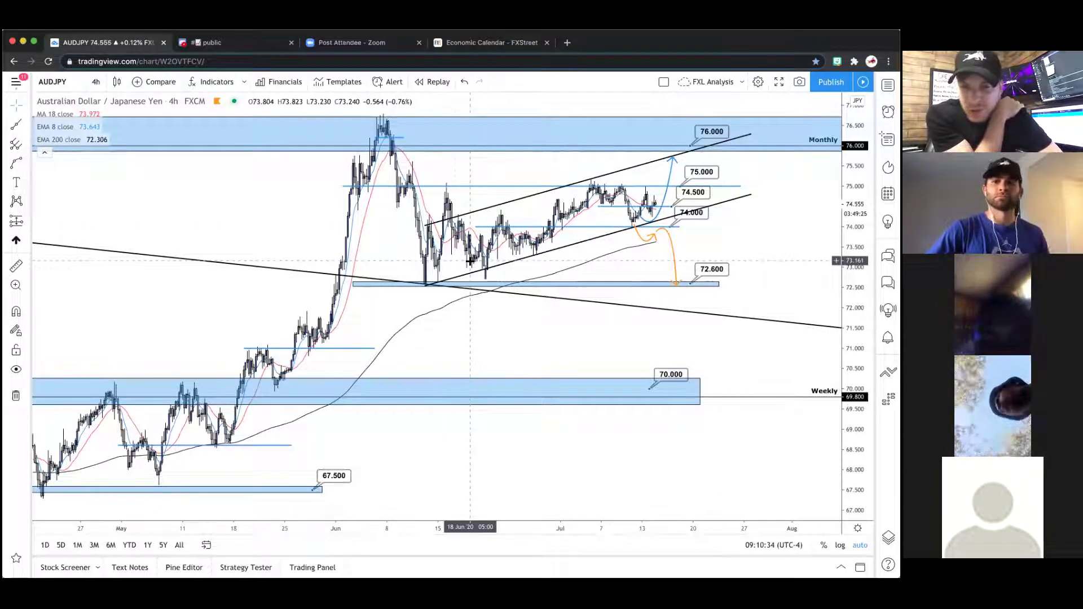
pyautogui.scroll(2, 432, 249)
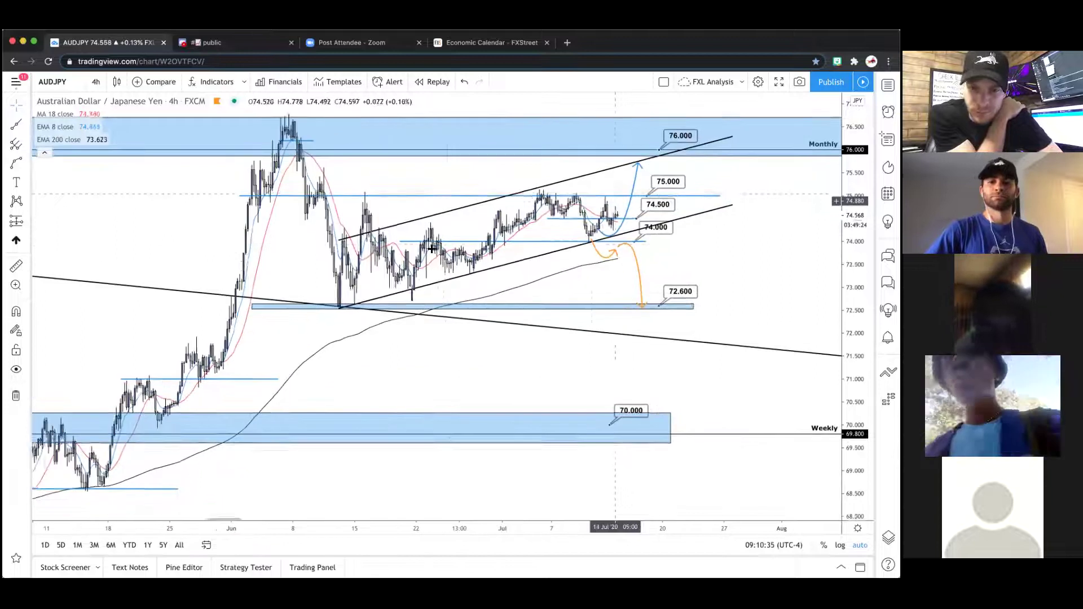
pyautogui.scroll(1, 432, 249)
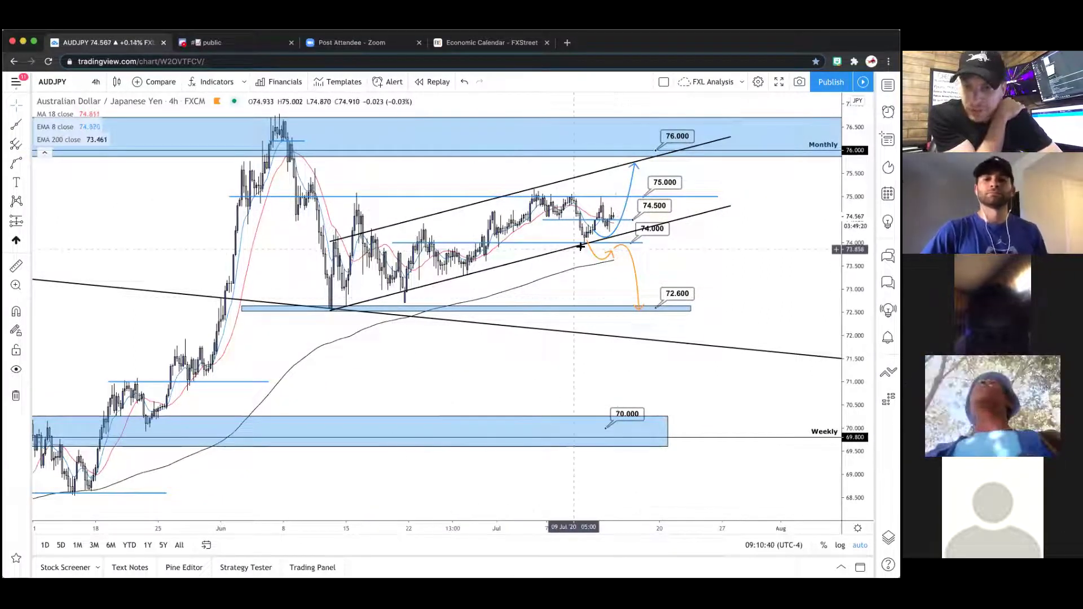
pyautogui.scroll(3, 548, 286)
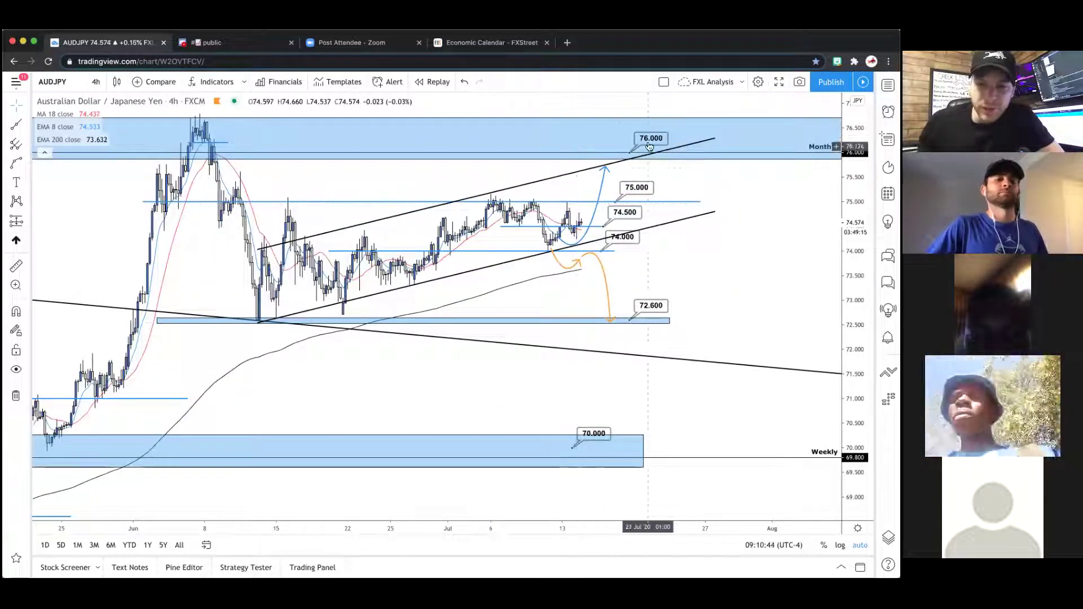
pyautogui.scroll(1, 581, 220)
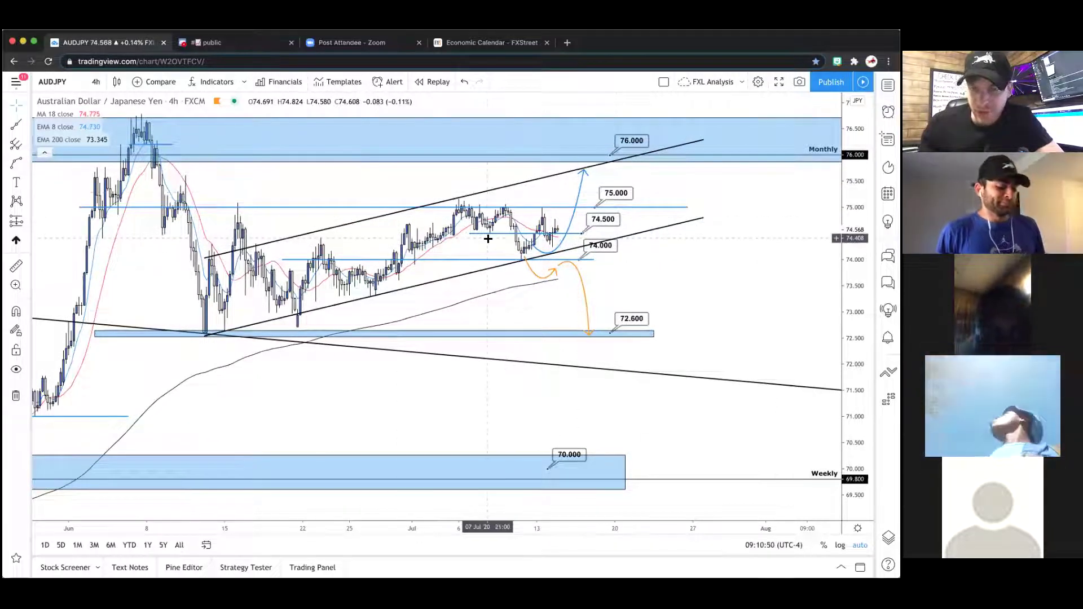
pyautogui.scroll(2, 488, 239)
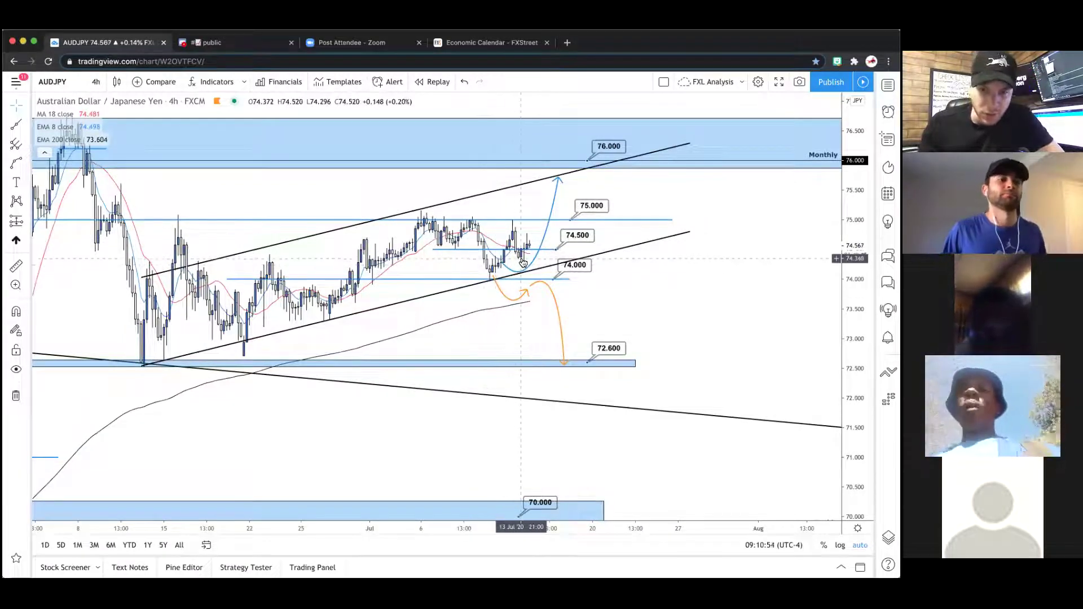
# - Shift the two orange bearish arrows forward in time so the break below 74.000 starts after the latest candles
pyautogui.scroll(-2, 523, 263)
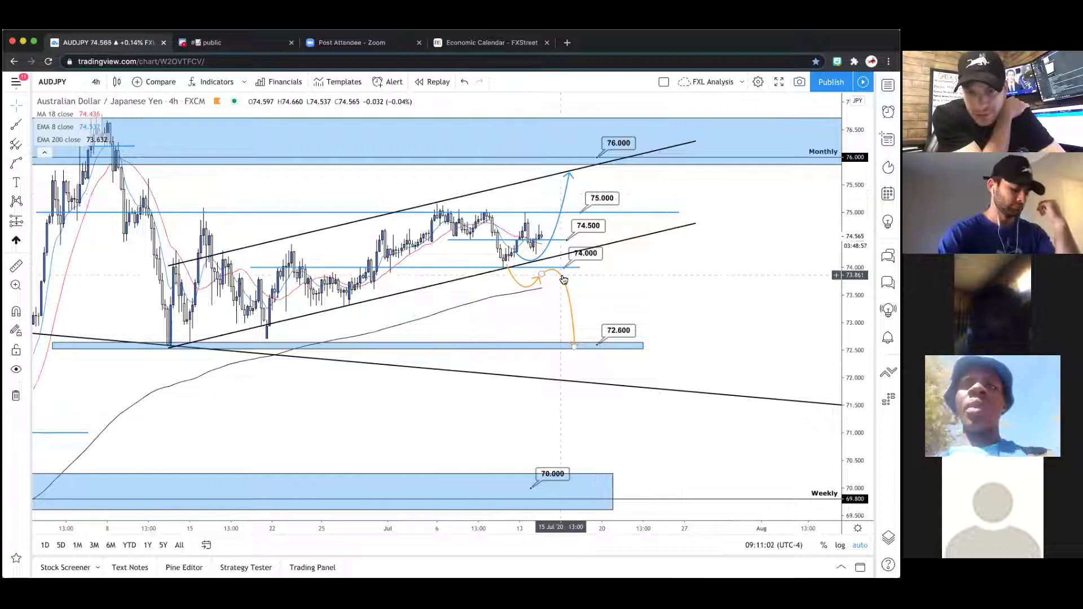
pyautogui.moveTo(560, 274); pyautogui.dragTo(618, 275)
pyautogui.moveTo(512, 283); pyautogui.dragTo(580, 287)
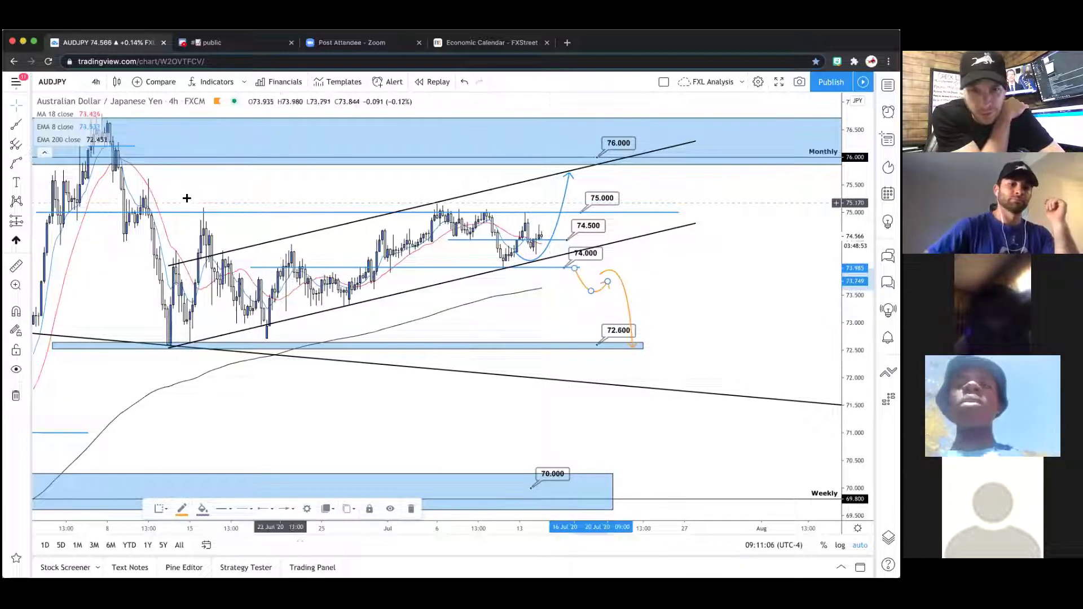
# - Move the blue bullish arrow's start ahead of the latest candles and extend the 74.500 ray level to 20 Jul, shifting its price label forward
pyautogui.click(533, 240)
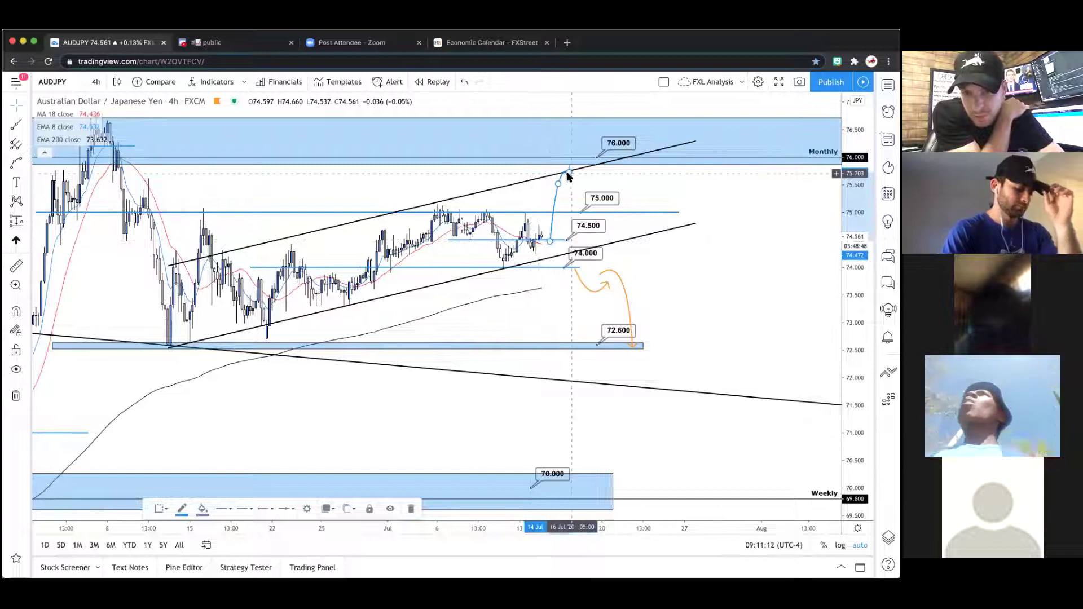
pyautogui.moveTo(597, 226)
pyautogui.mouseDown()
pyautogui.moveTo(585, 228)
pyautogui.moveTo(616, 229)
pyautogui.moveTo(600, 239)
pyautogui.mouseUp()
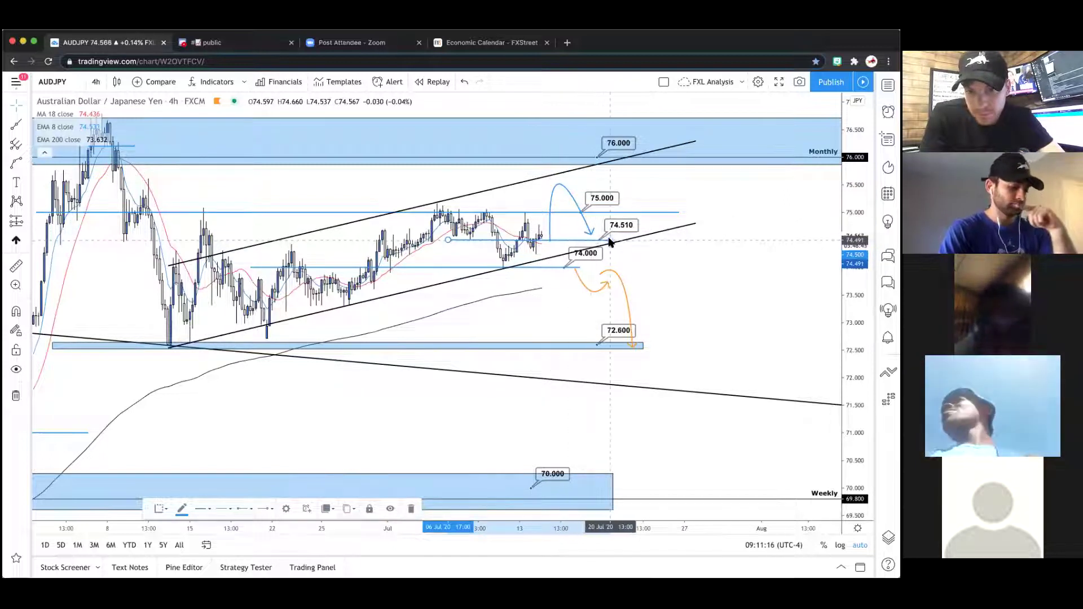
pyautogui.doubleClick(609, 241)
pyautogui.click(447, 169)
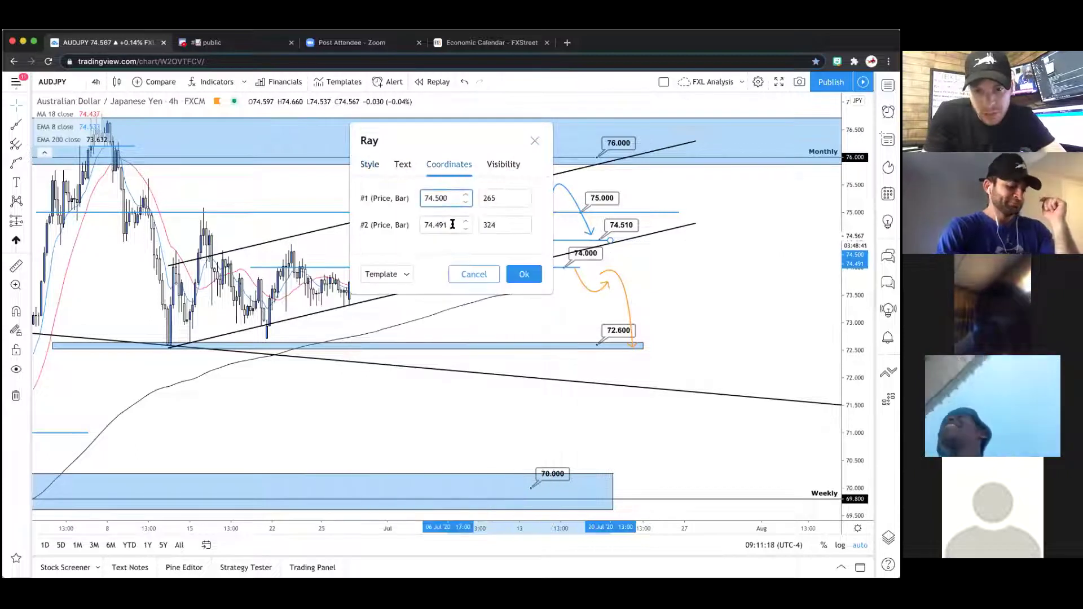
pyautogui.click(518, 273)
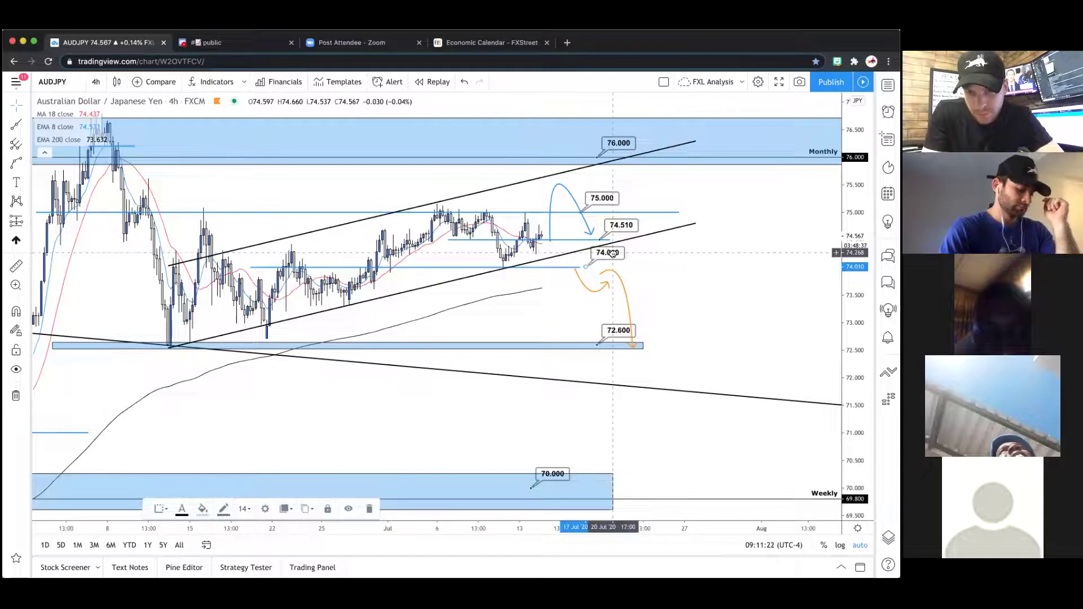
# - Move the 74.000 and 75.000 price labels forward in time and reshape the blue arrow to peak just above 75.000 and turn down
pyautogui.click(661, 258)
pyautogui.moveTo(557, 187)
pyautogui.mouseDown()
pyautogui.moveTo(567, 197)
pyautogui.moveTo(660, 197)
pyautogui.mouseUp()
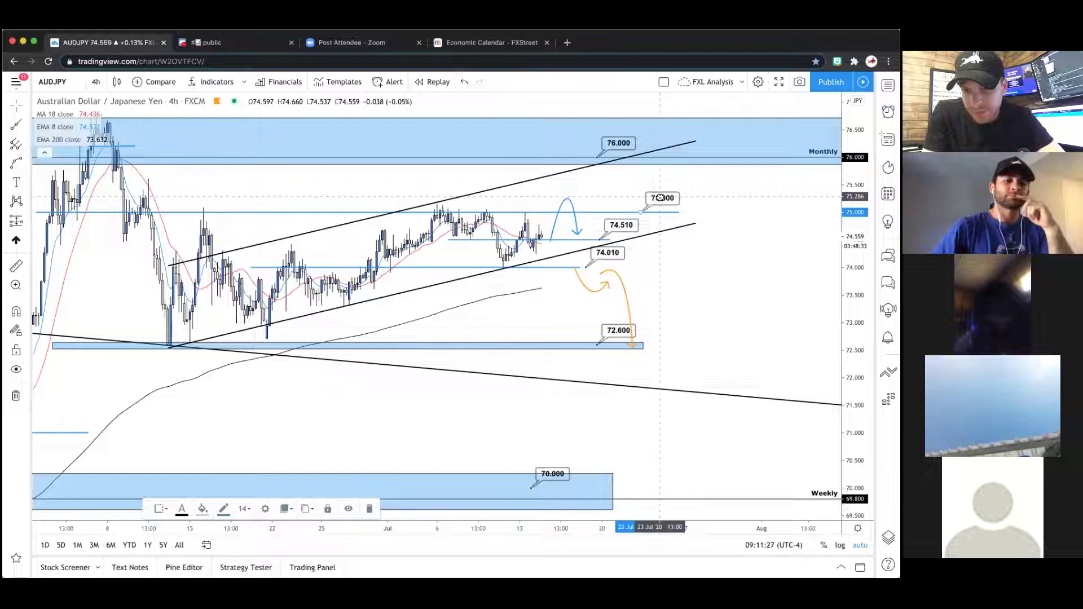
pyautogui.click(578, 231)
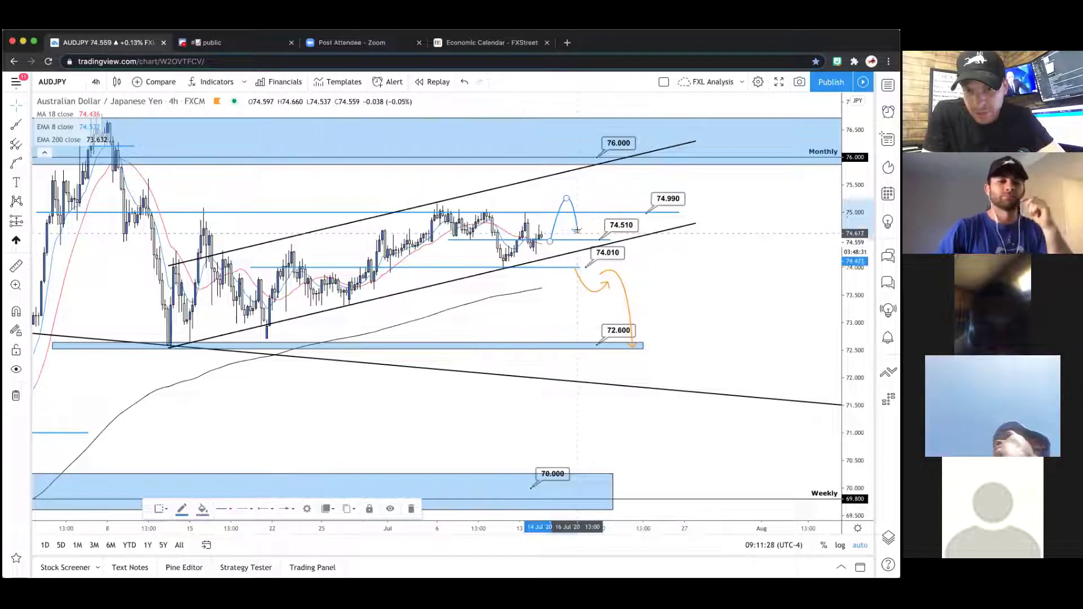
pyautogui.click(585, 191)
# - Draw a second blue curved arrow from the first one's tip, dipping to about 74.500 and rising to the 76.000 level
pyautogui.click(15, 163)
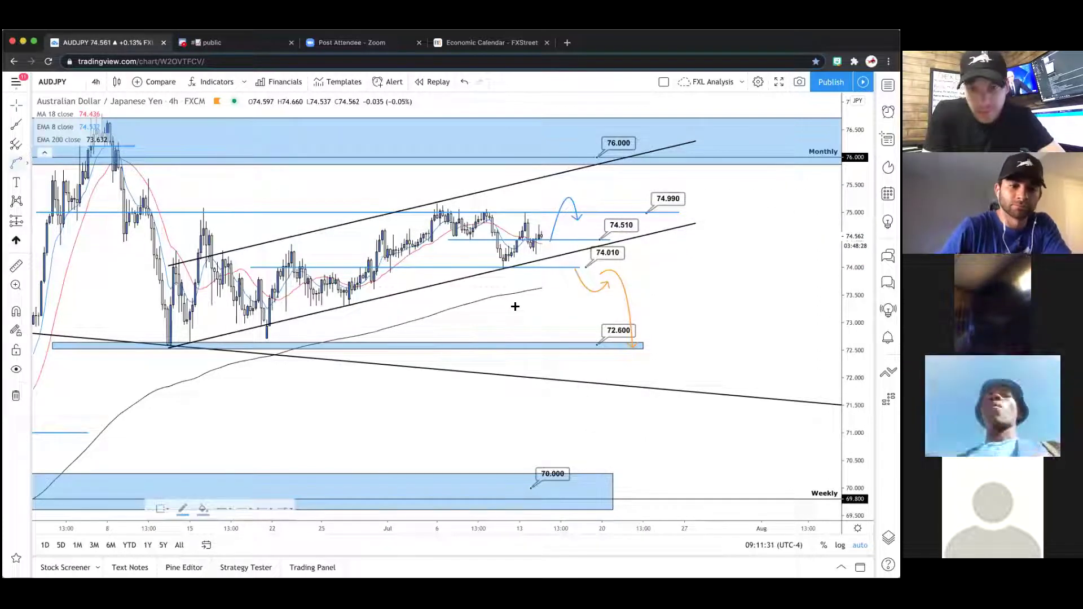
pyautogui.click(575, 225)
pyautogui.click(610, 159)
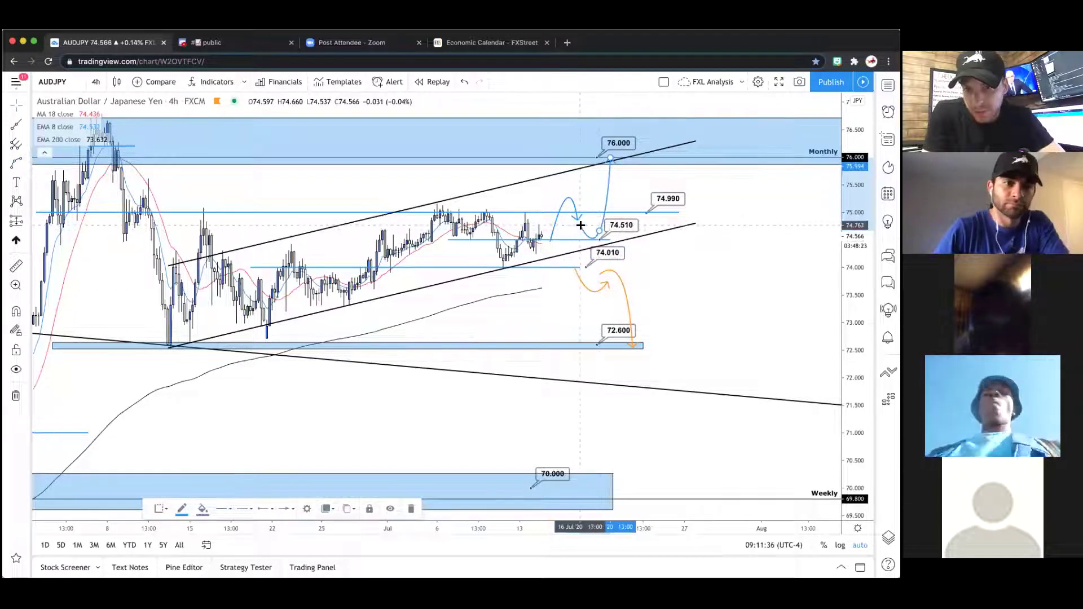
pyautogui.click(630, 184)
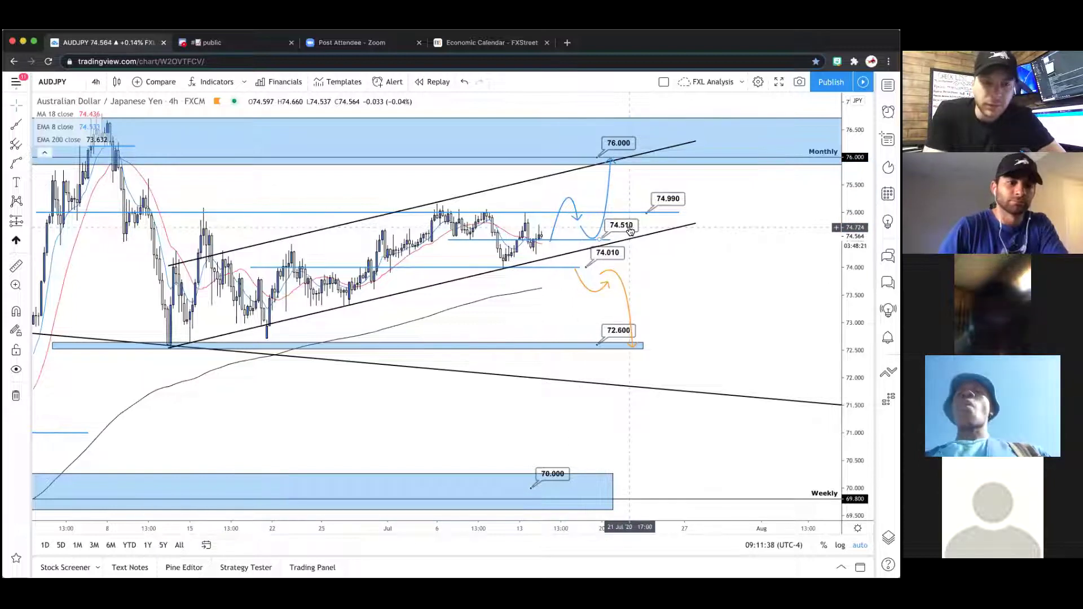
# - Shift the orange bearish arrows back to just after the latest candle so they retest 74.000 before falling towards 72.600
pyautogui.scroll(3, 592, 223)
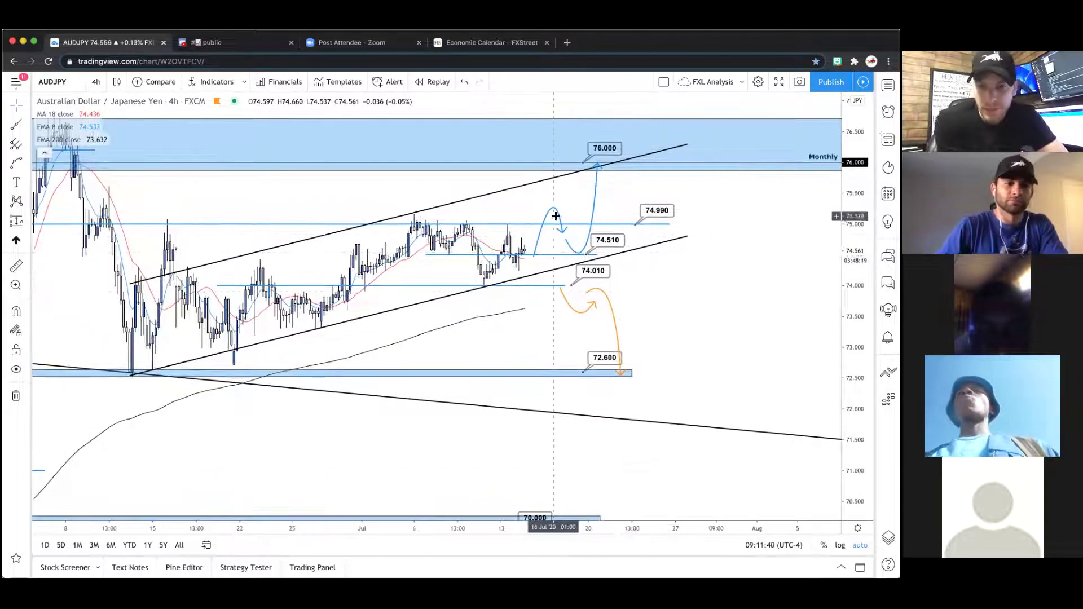
pyautogui.scroll(-2, 621, 234)
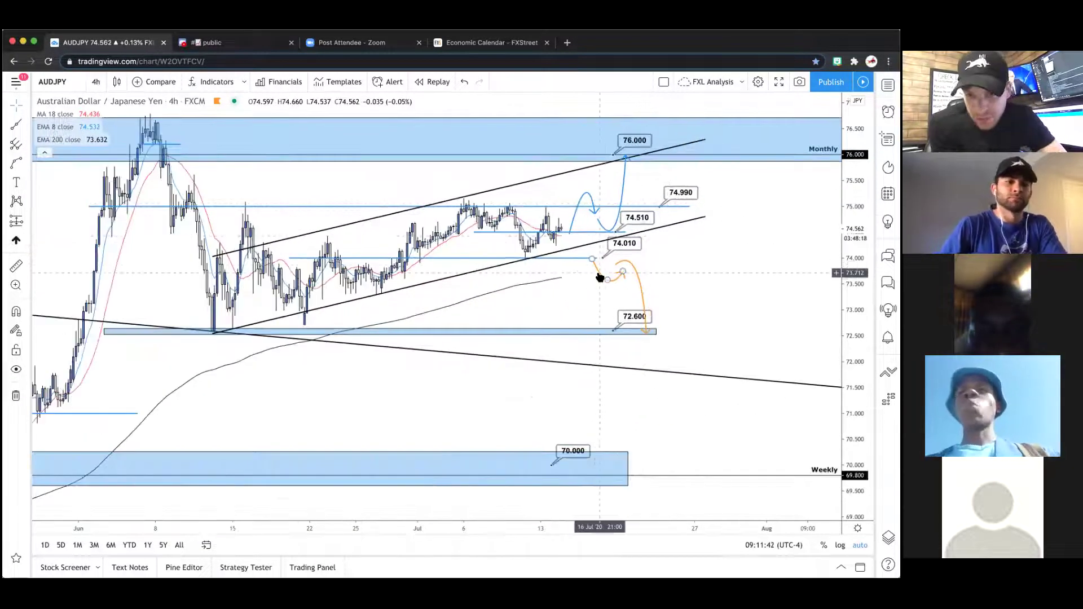
pyautogui.click(597, 275)
pyautogui.moveTo(573, 266); pyautogui.dragTo(566, 268)
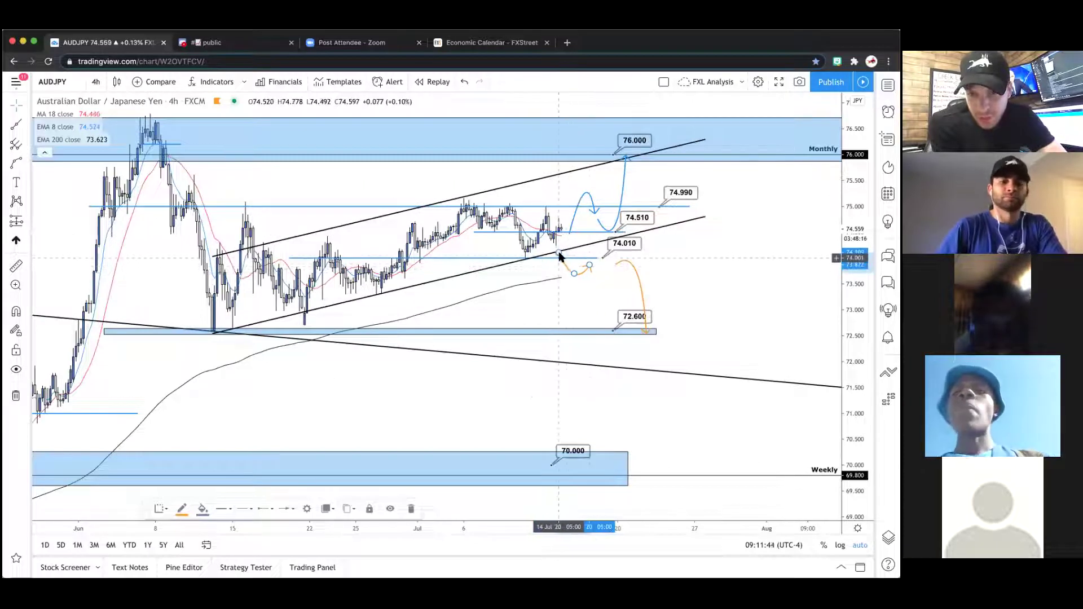
pyautogui.moveTo(567, 279); pyautogui.dragTo(566, 274)
pyautogui.click(616, 265)
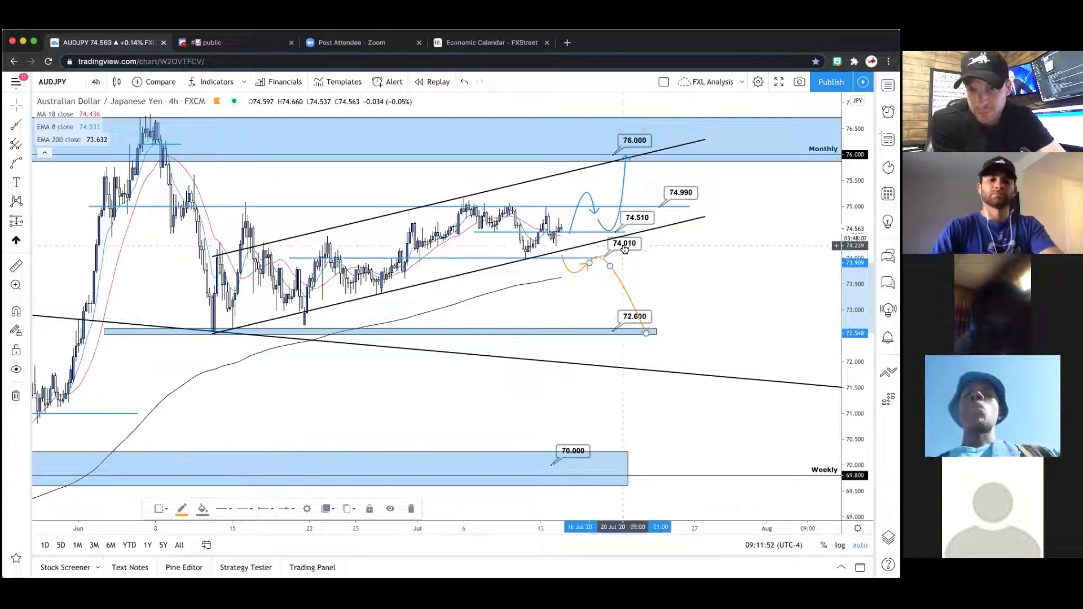
# - Set the price label on the broken support line to exactly 74.000, then move the lower zone's label forward and set it to 72.600
pyautogui.doubleClick(625, 247)
pyautogui.click(524, 391)
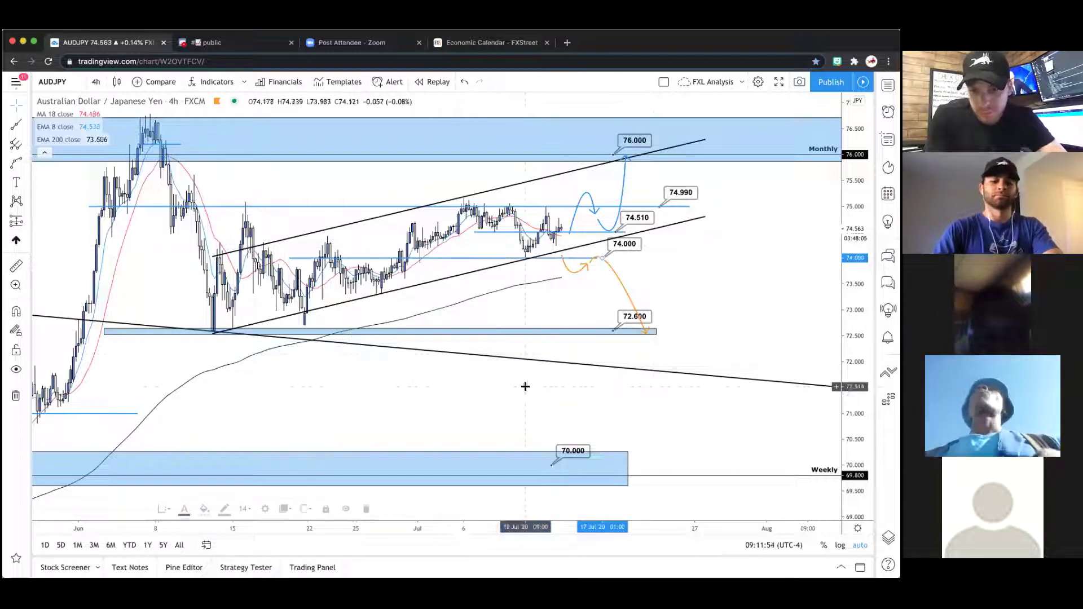
pyautogui.moveTo(644, 331); pyautogui.dragTo(664, 314)
pyautogui.doubleClick(660, 316)
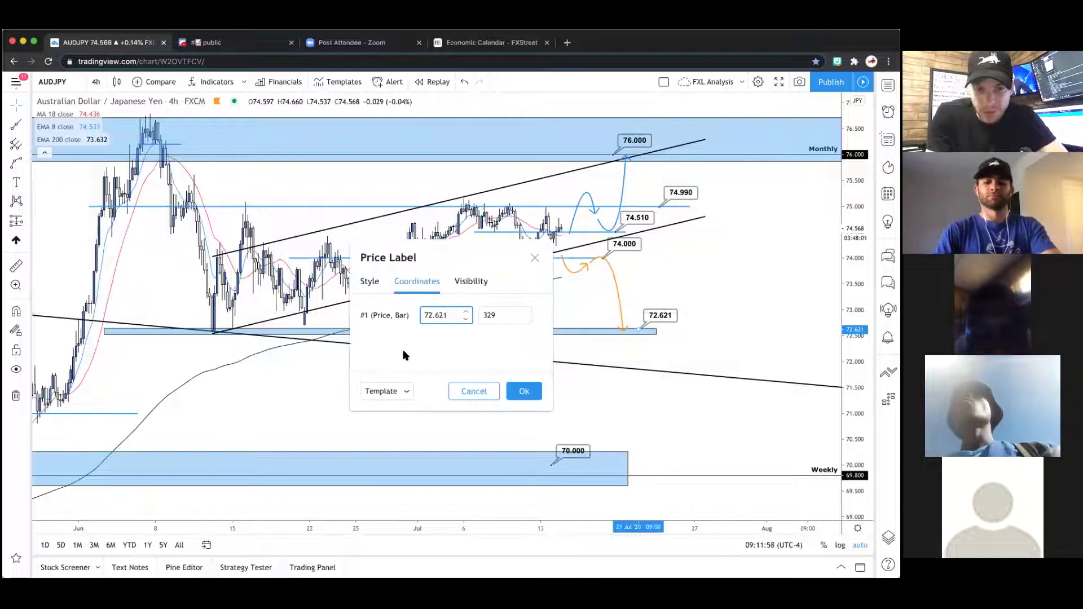
pyautogui.click(511, 389)
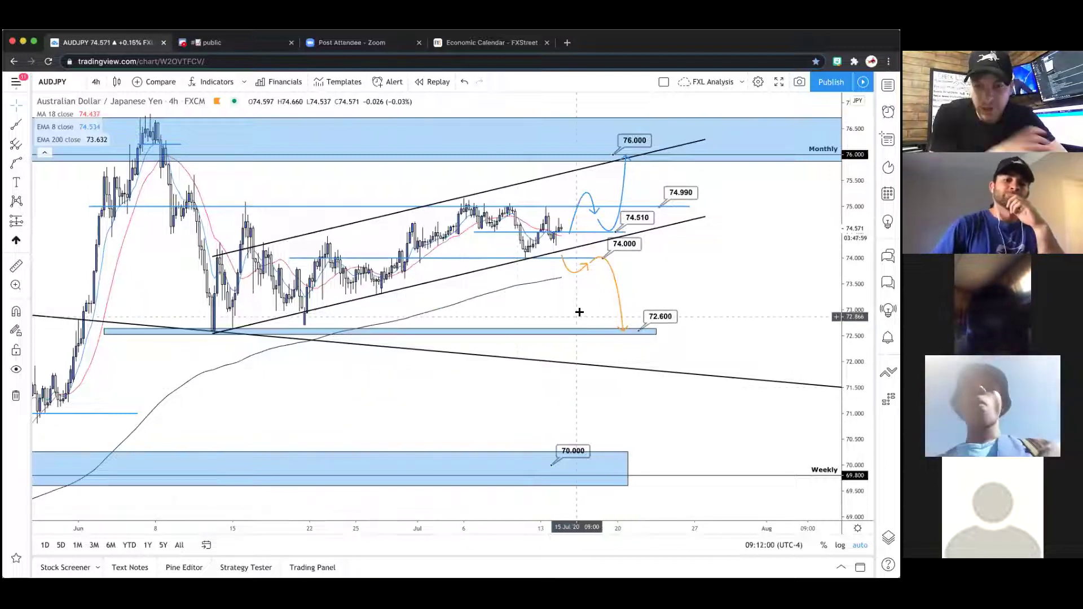
# - Examine the AUDJPY 4-hour rising channel, the blue and orange projections, and the lower zones down to 64.750
pyautogui.scroll(1, 560, 223)
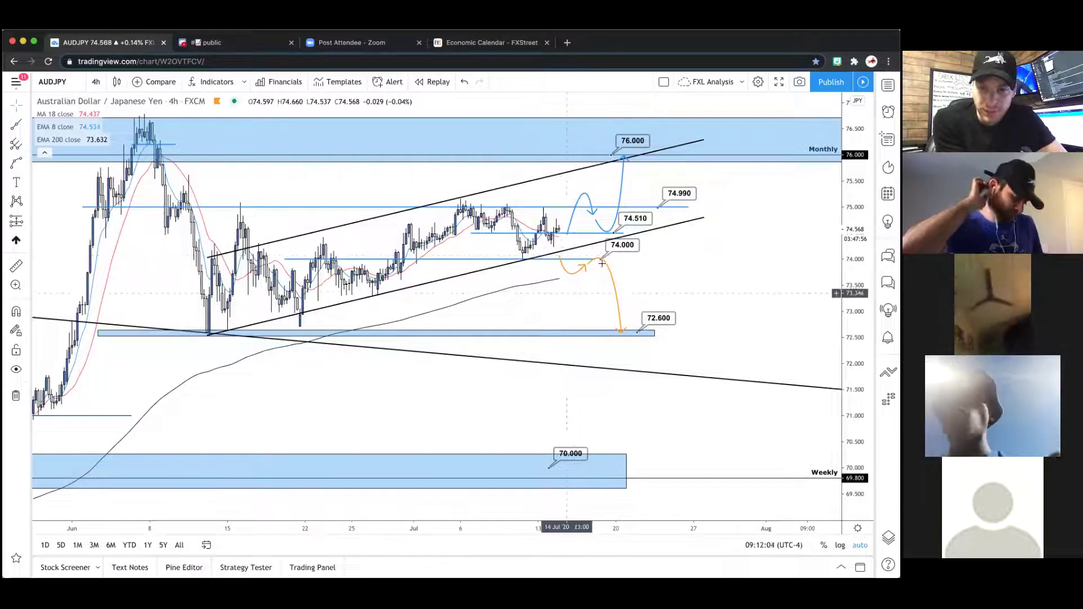
pyautogui.scroll(-3, 614, 258)
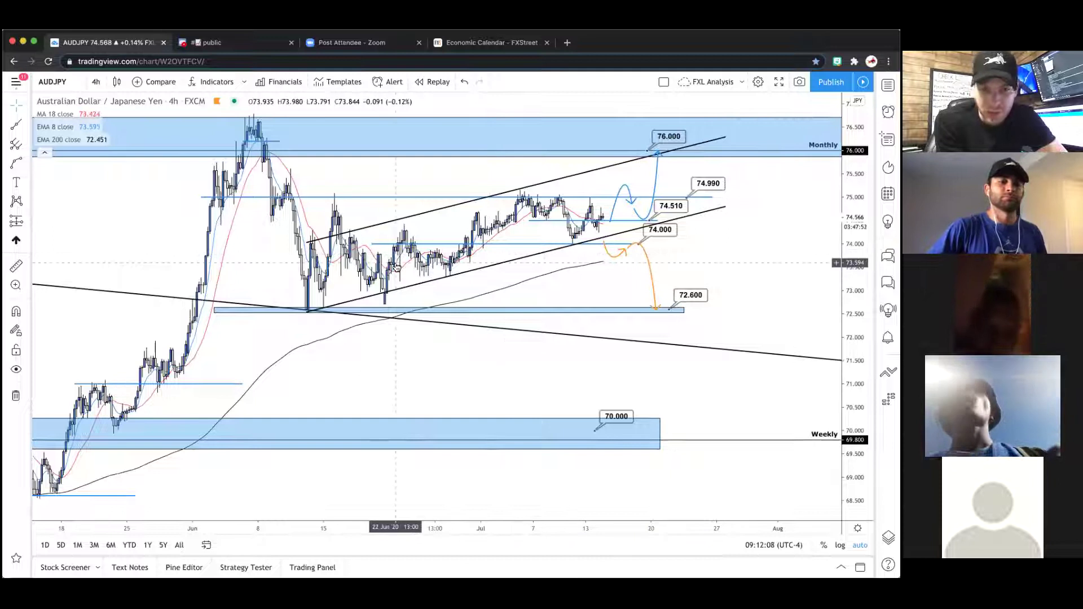
pyautogui.scroll(-3, 397, 245)
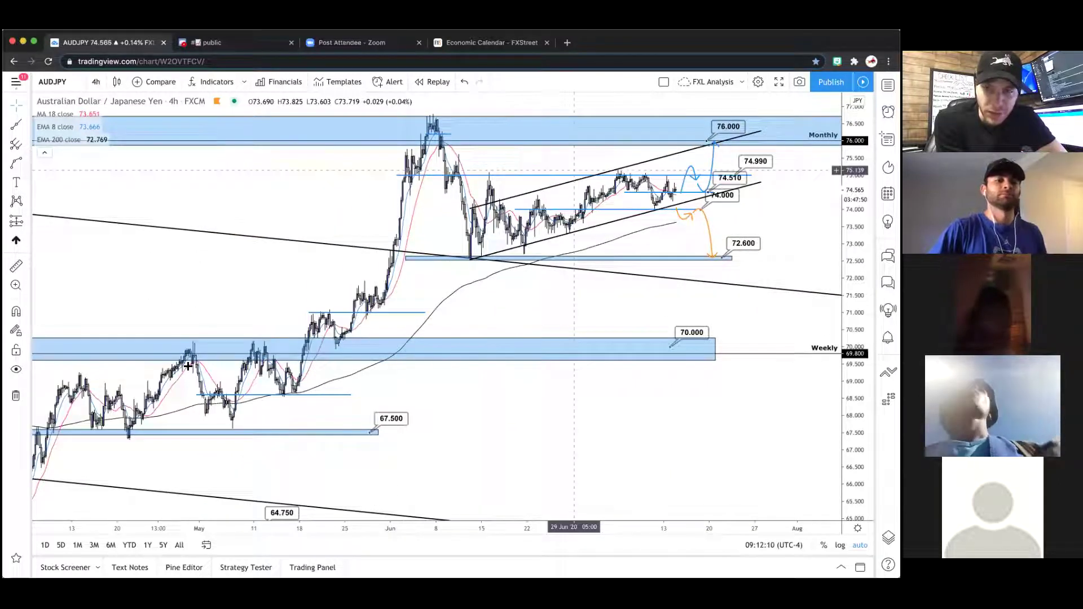
pyautogui.scroll(3, 188, 367)
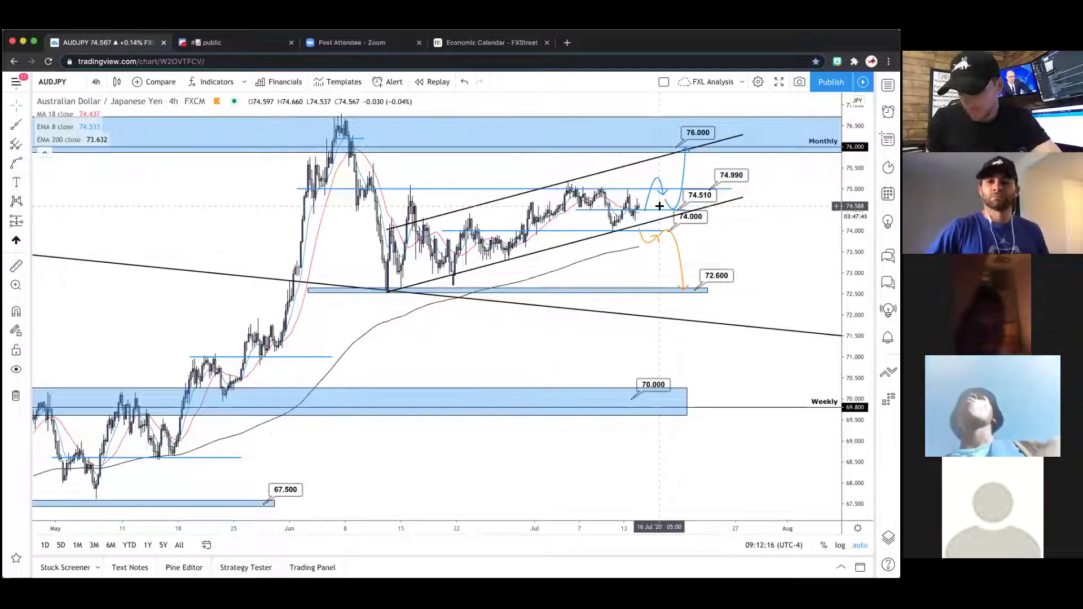
pyautogui.scroll(2, 660, 205)
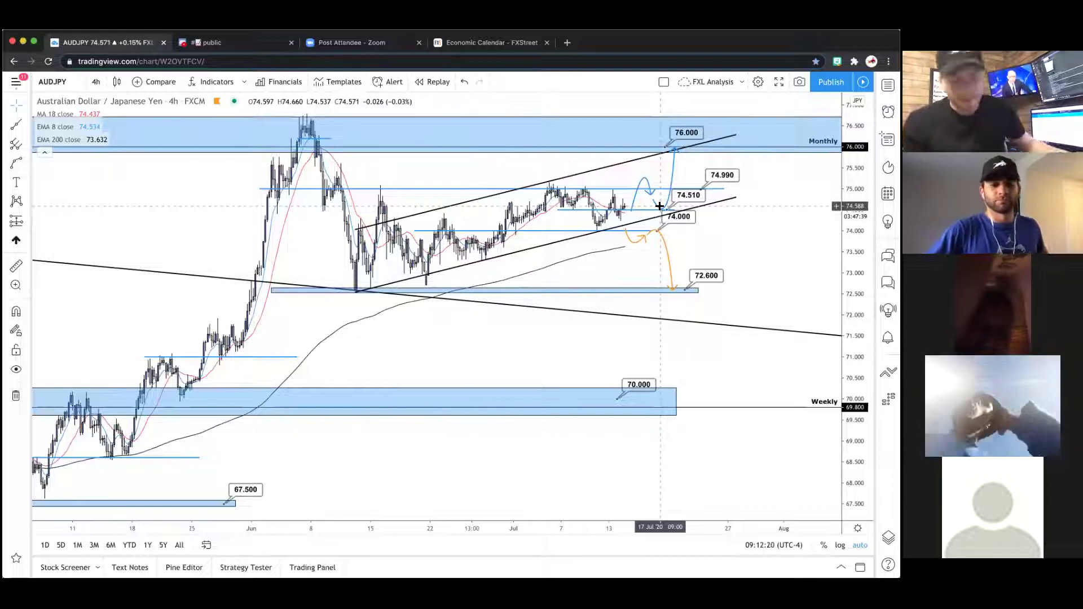
pyautogui.scroll(1, 618, 186)
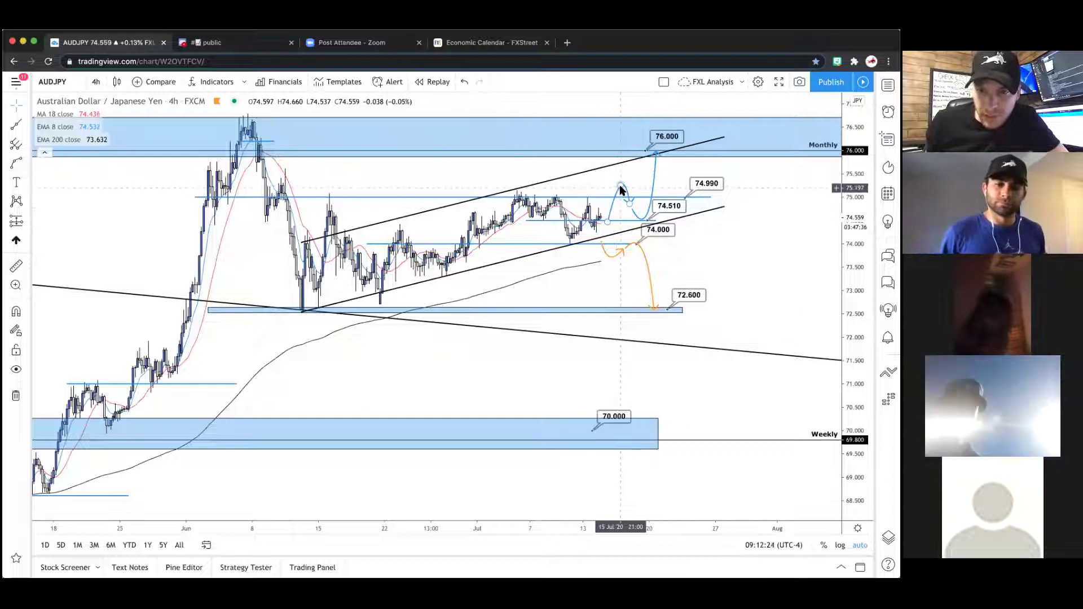
pyautogui.scroll(1, 689, 191)
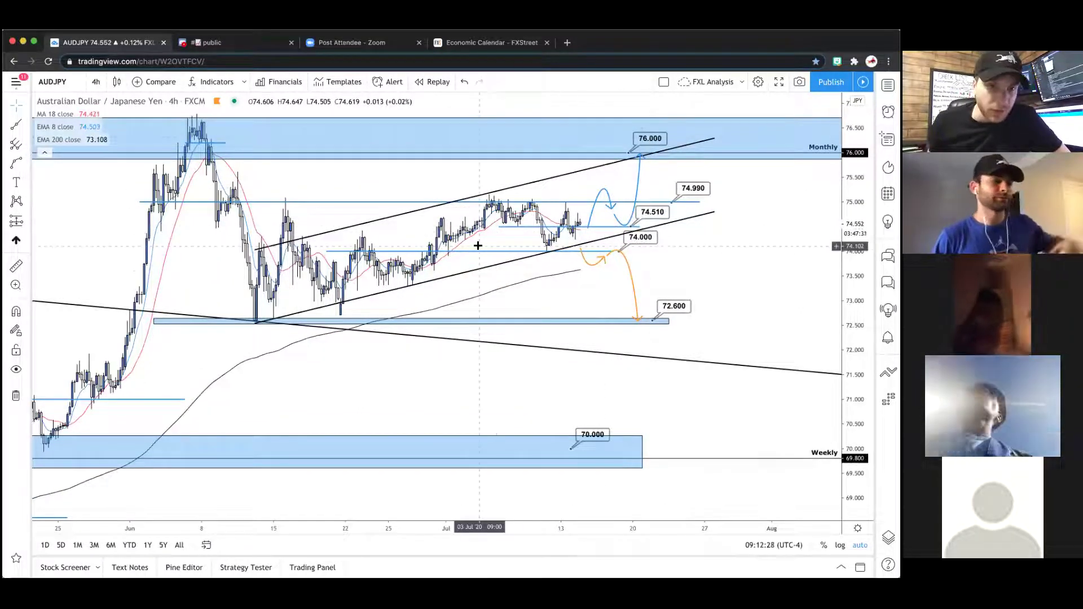
pyautogui.scroll(1, 478, 246)
pyautogui.scroll(-3, 478, 246)
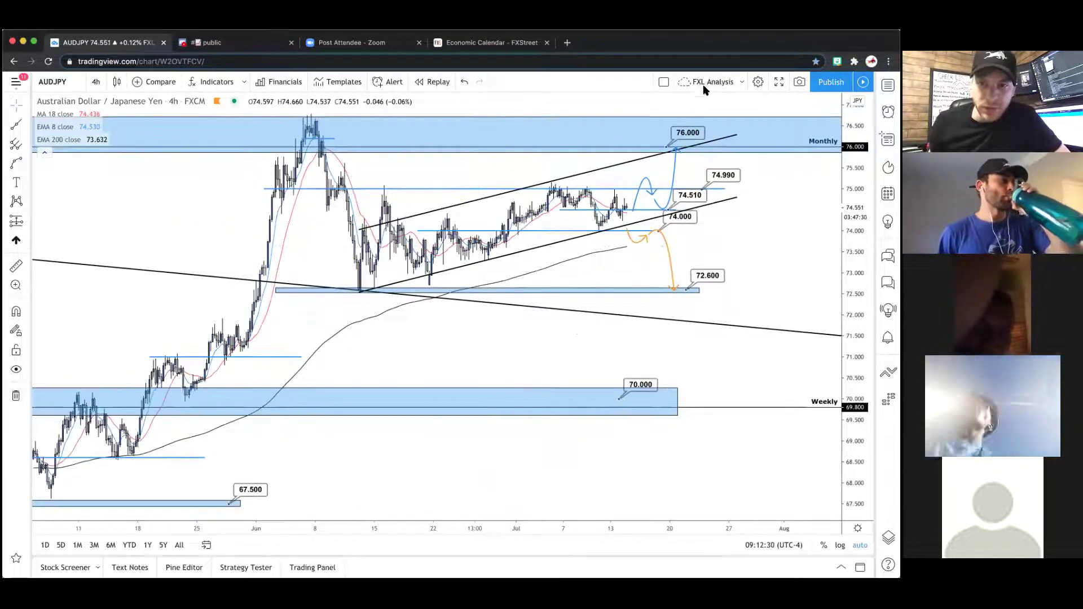
pyautogui.scroll(-1, 656, 232)
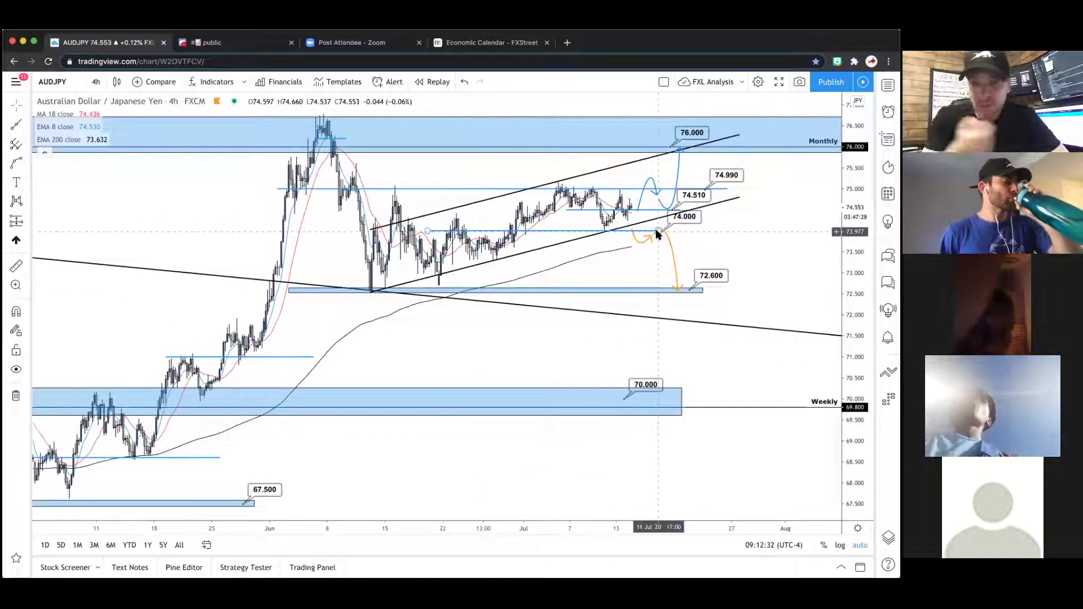
pyautogui.scroll(1, 654, 232)
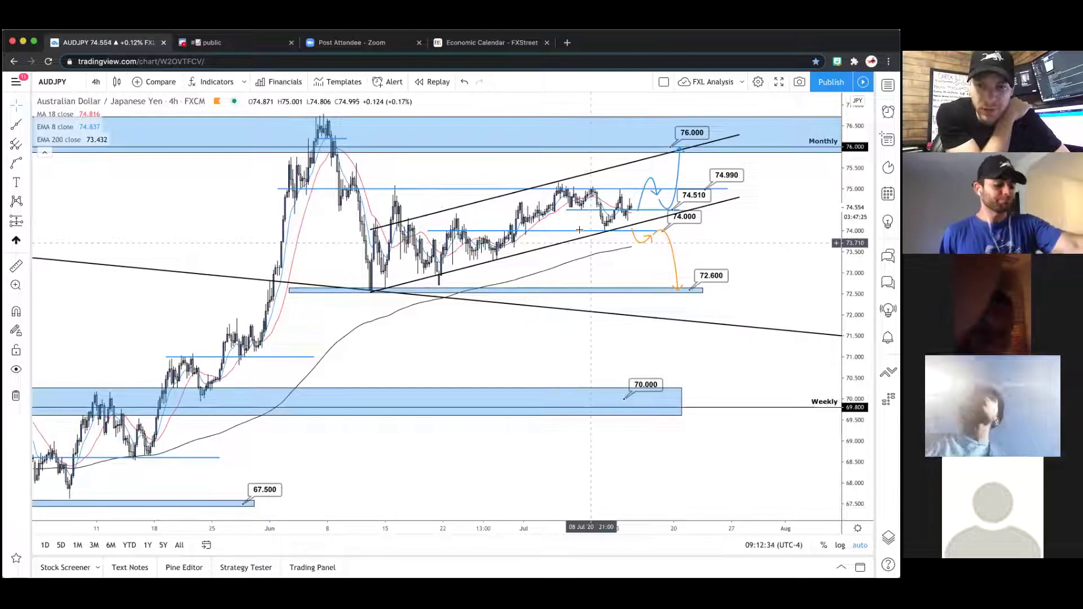
pyautogui.scroll(-3, 580, 229)
pyautogui.scroll(-3, 580, 229)
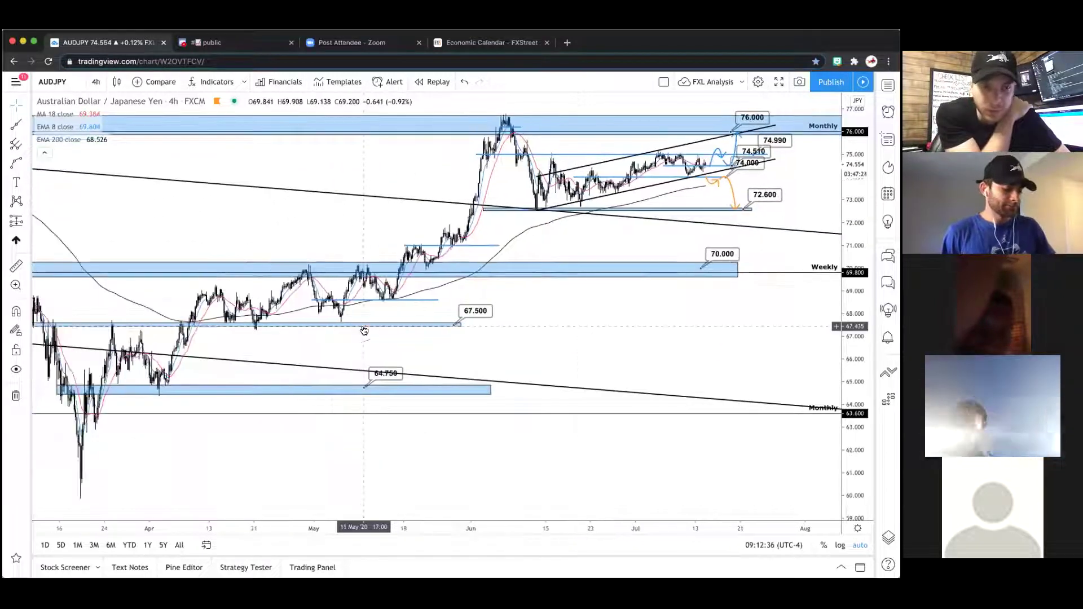
pyautogui.scroll(6, 364, 325)
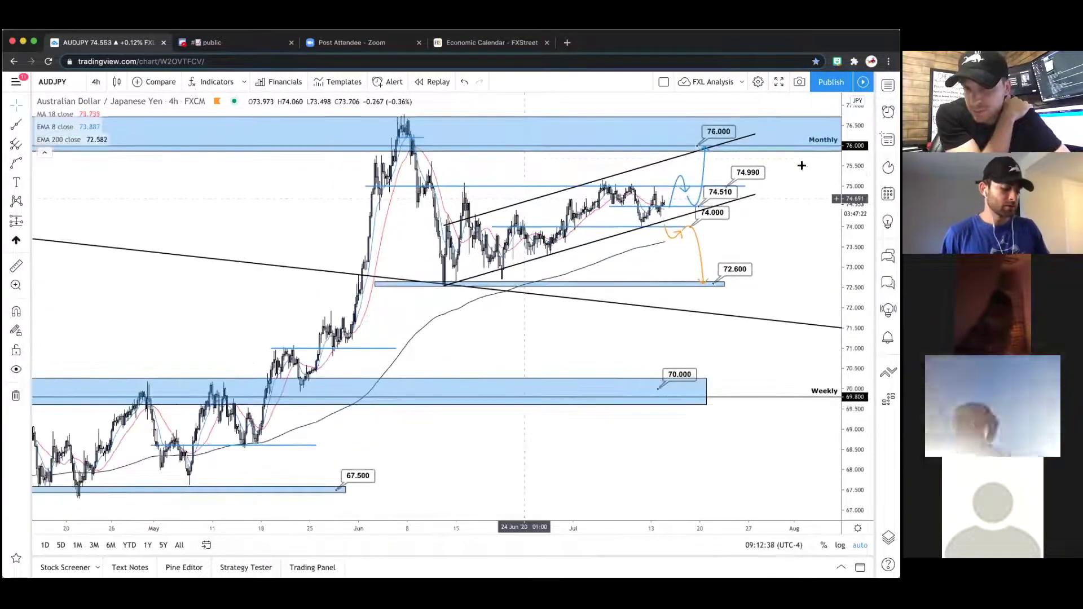
# - Open the USDJPY chart from the watch list and switch it to the 1-day timeframe
pyautogui.click(889, 86)
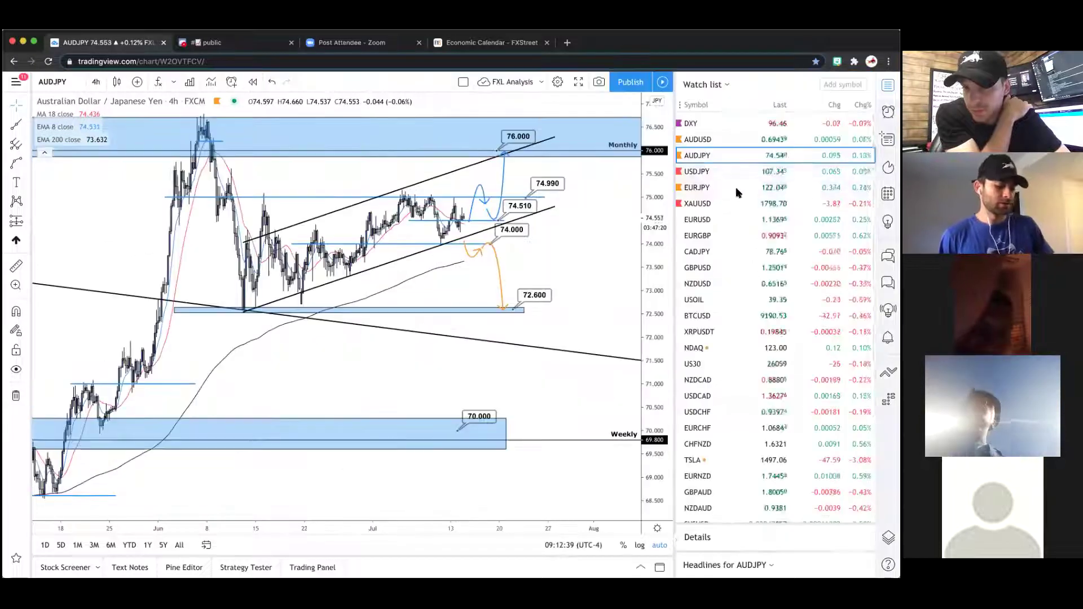
pyautogui.click(708, 172)
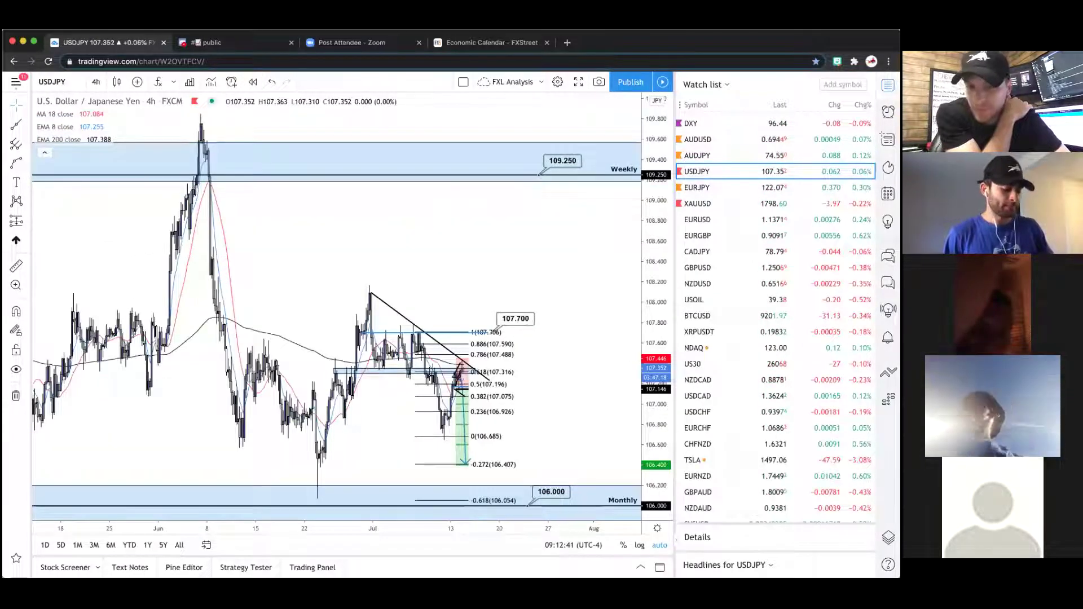
pyautogui.hotkey('alt', 'w')
pyautogui.click(96, 83)
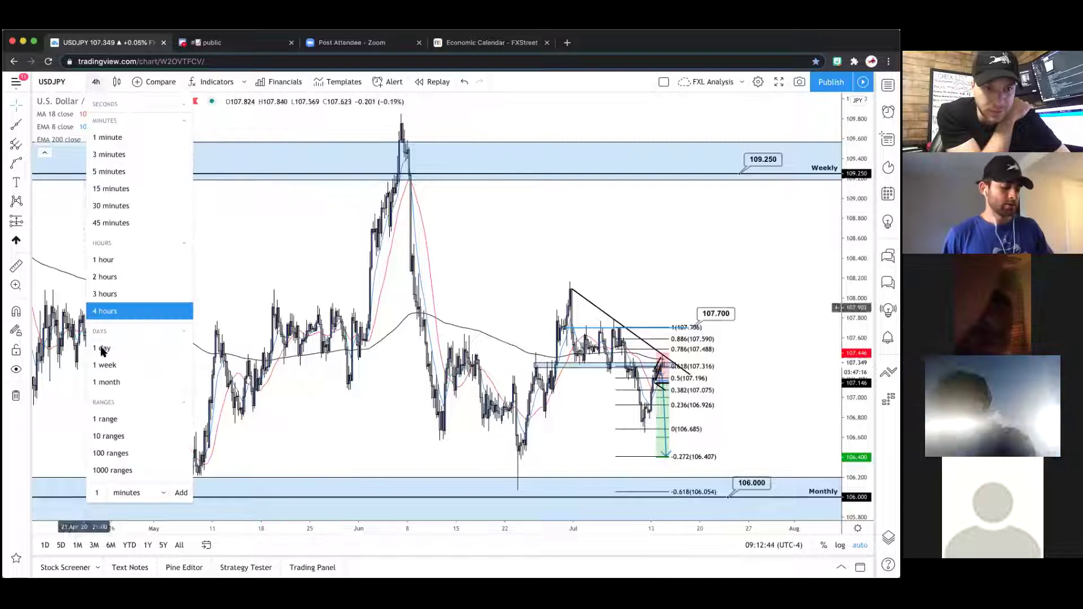
pyautogui.click(103, 350)
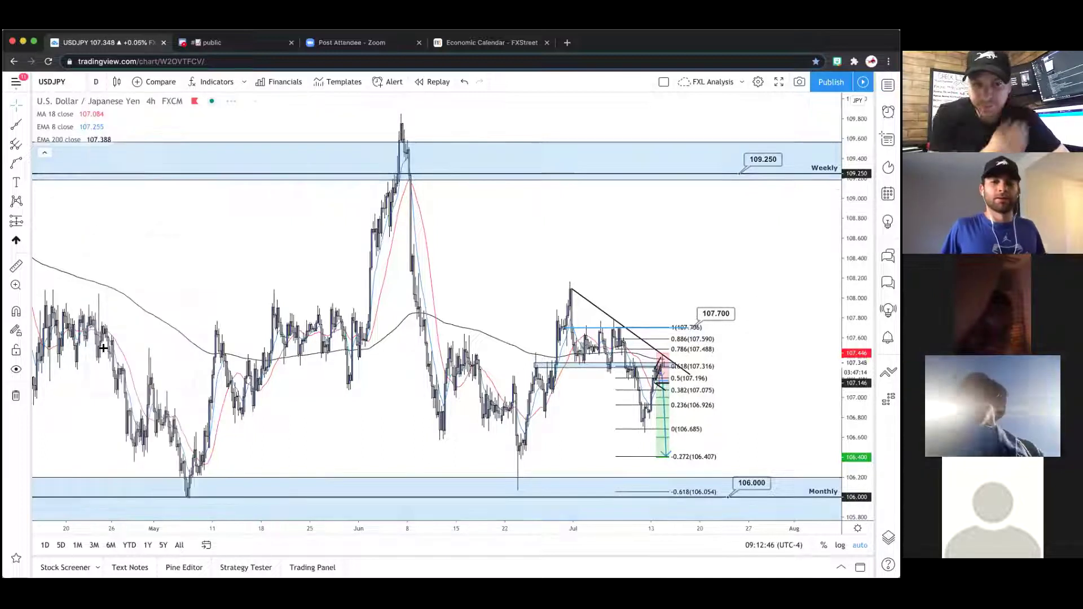
# - Examine USDJPY's long-term descending trendline and weekly and monthly levels on the daily chart, then switch to the 1-week timeframe
pyautogui.scroll(-3, 406, 339)
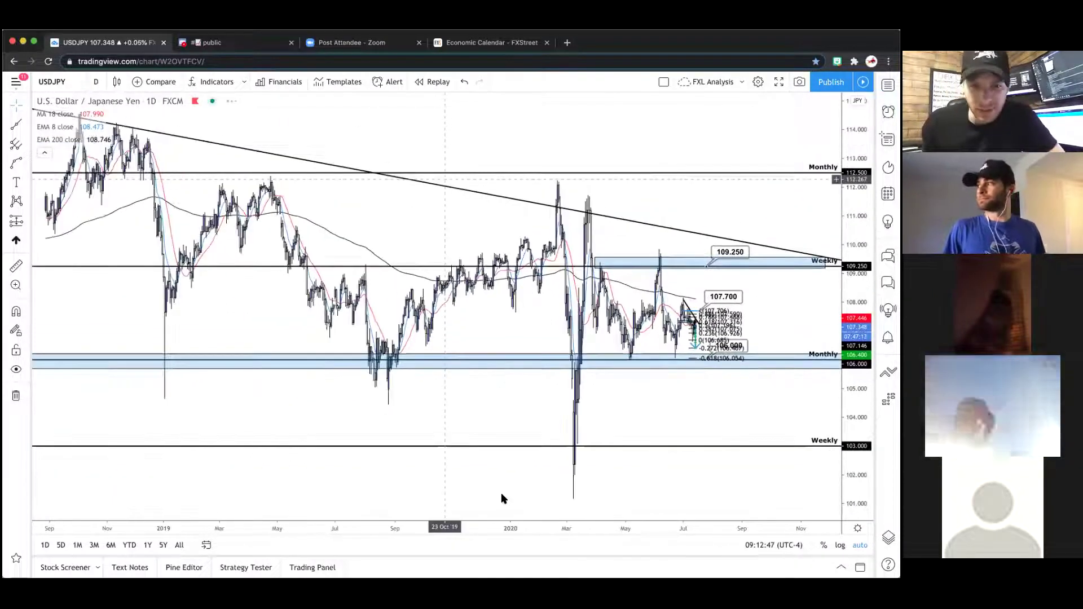
pyautogui.click(407, 496)
pyautogui.click(407, 496)
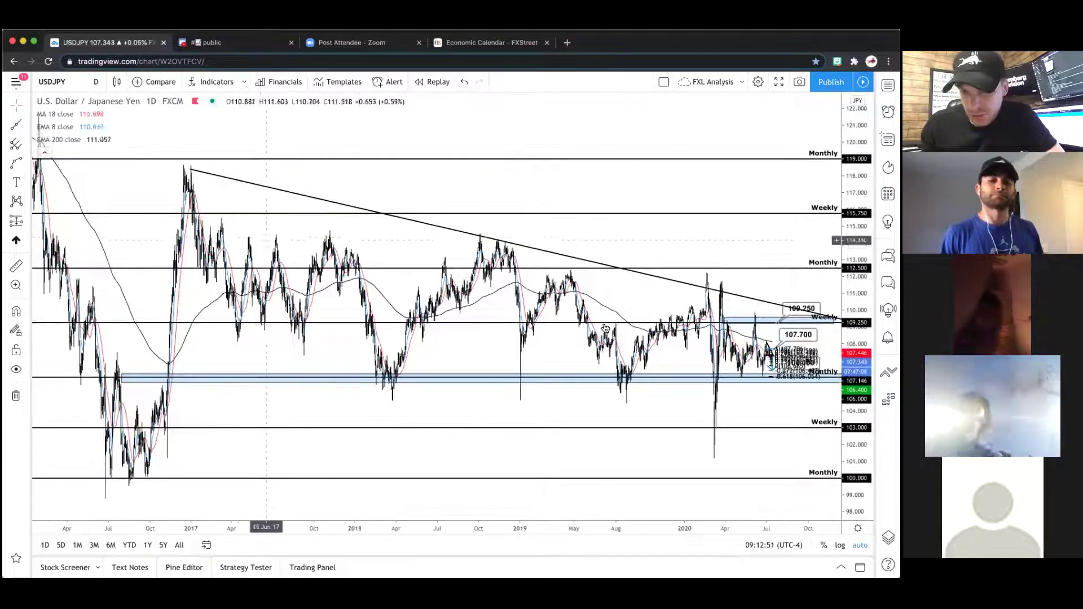
pyautogui.click(96, 81)
pyautogui.click(113, 363)
pyautogui.scroll(5, 405, 361)
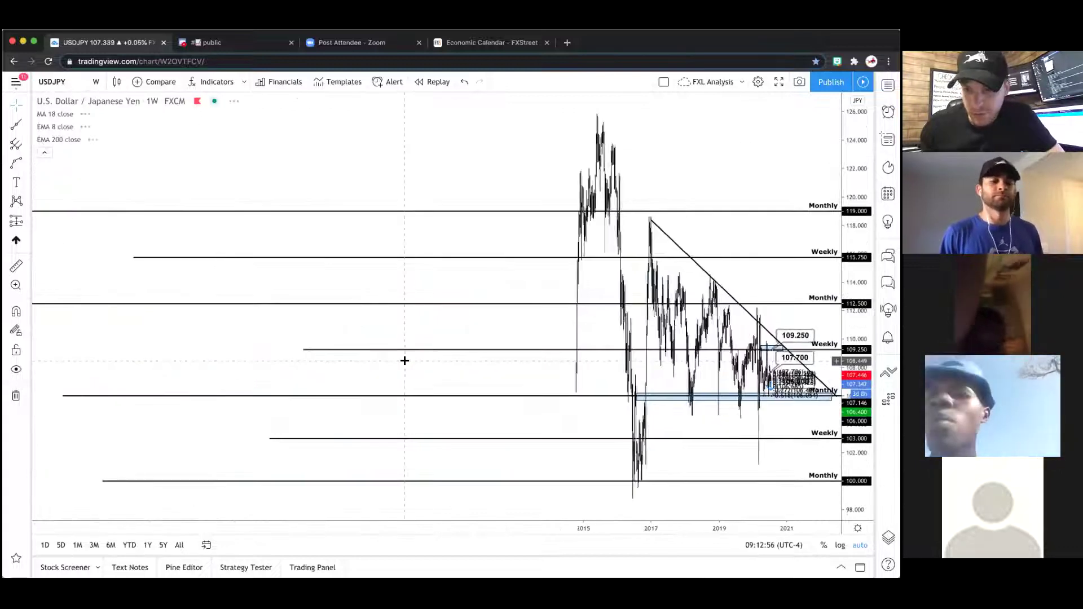
# - Examine USDJPY's descending trendline and horizontal levels on the weekly chart, then switch to the 1-day timeframe
pyautogui.scroll(5, 412, 314)
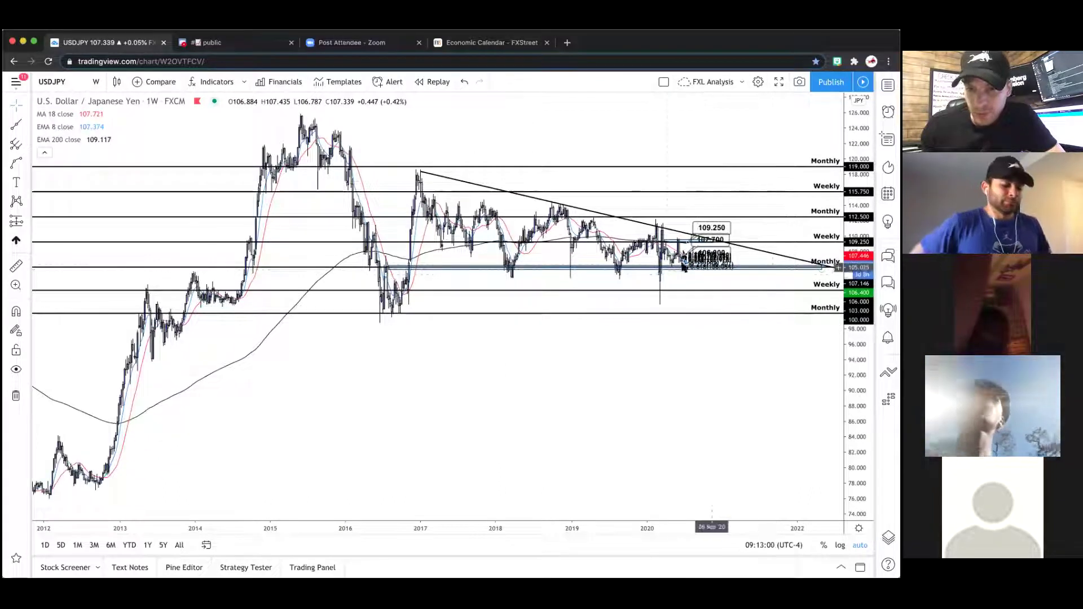
pyautogui.scroll(4, 667, 260)
pyautogui.scroll(4, 667, 260)
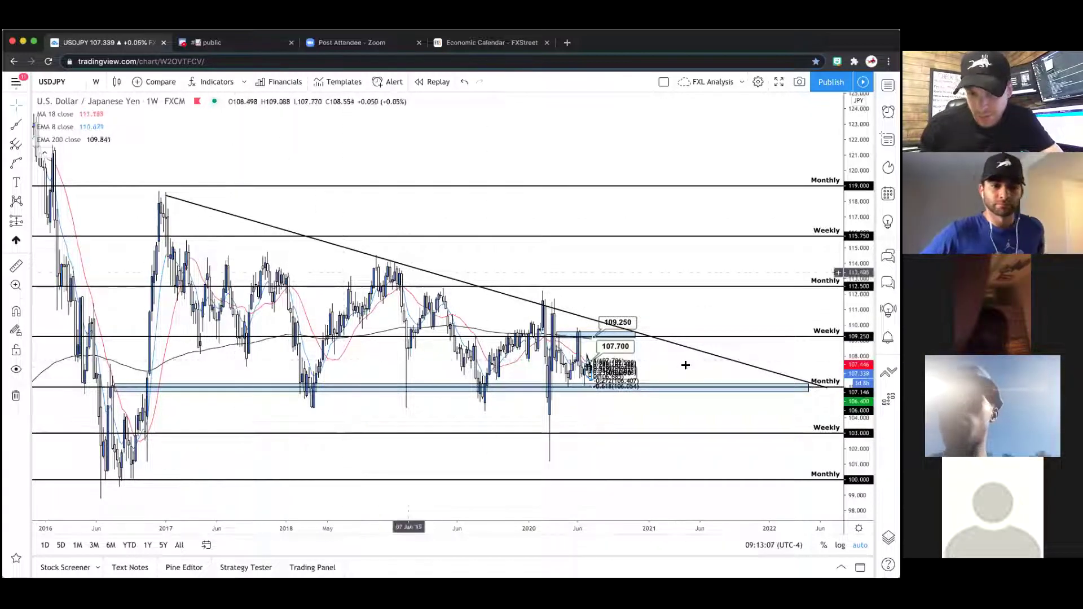
pyautogui.scroll(-2, 684, 365)
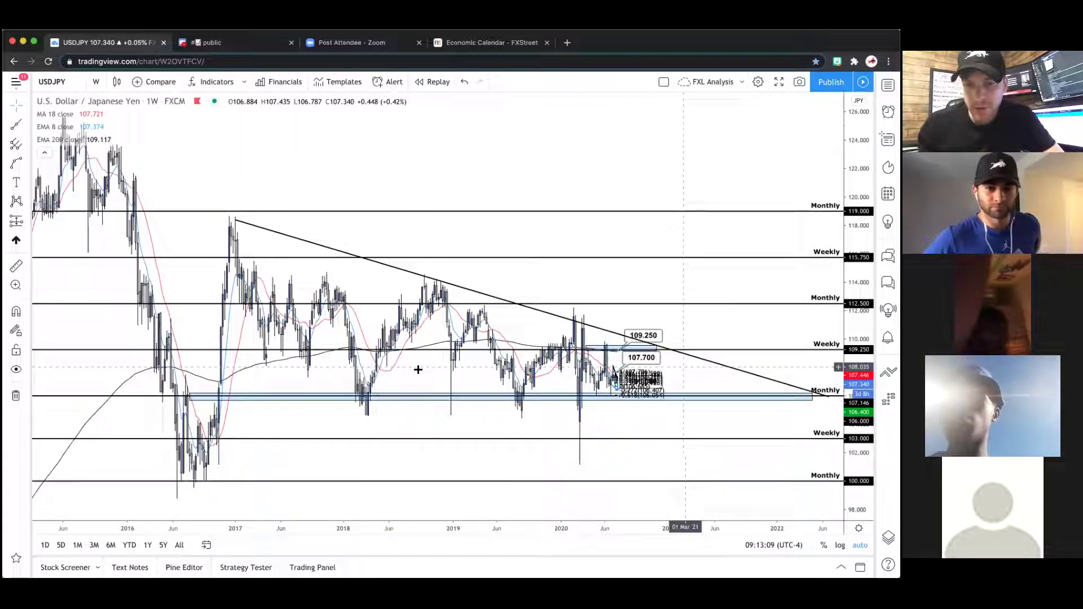
pyautogui.click(96, 85)
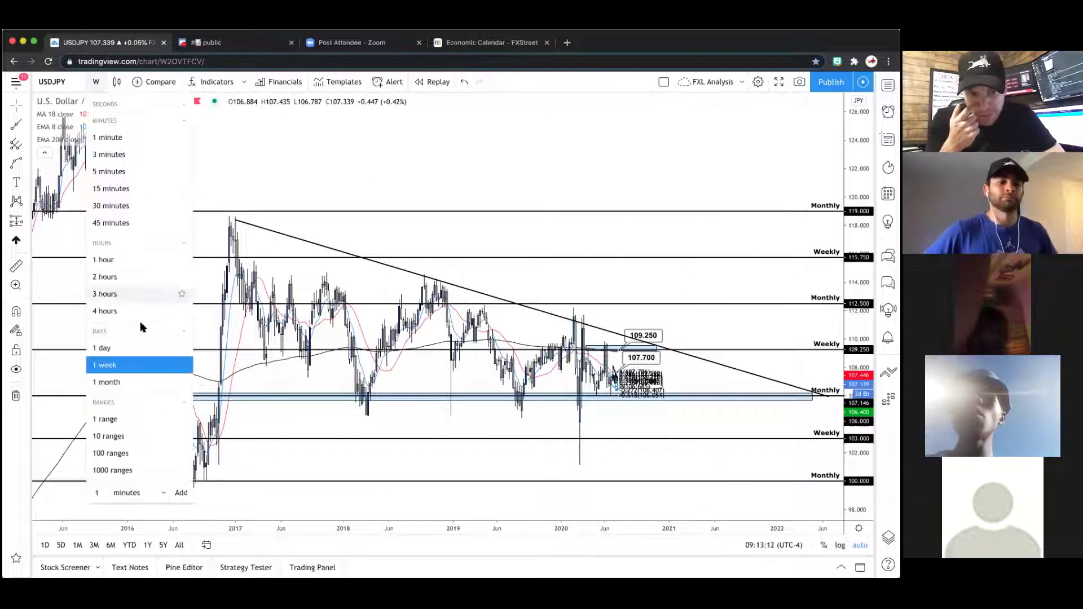
pyautogui.click(145, 343)
# - Examine USDJPY's daily price action between the weekly zone at 109.250 and the monthly zone at 106.000
pyautogui.scroll(5, 401, 338)
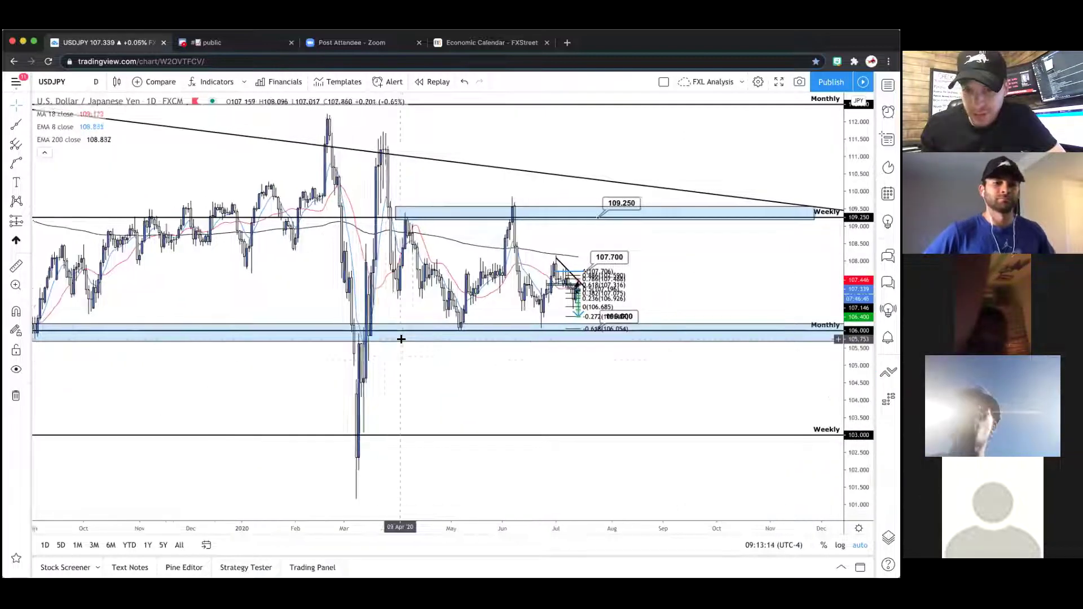
pyautogui.moveTo(859, 367); pyautogui.dragTo(859, 104)
pyautogui.moveTo(653, 236); pyautogui.dragTo(712, 310)
pyautogui.scroll(3, 710, 309)
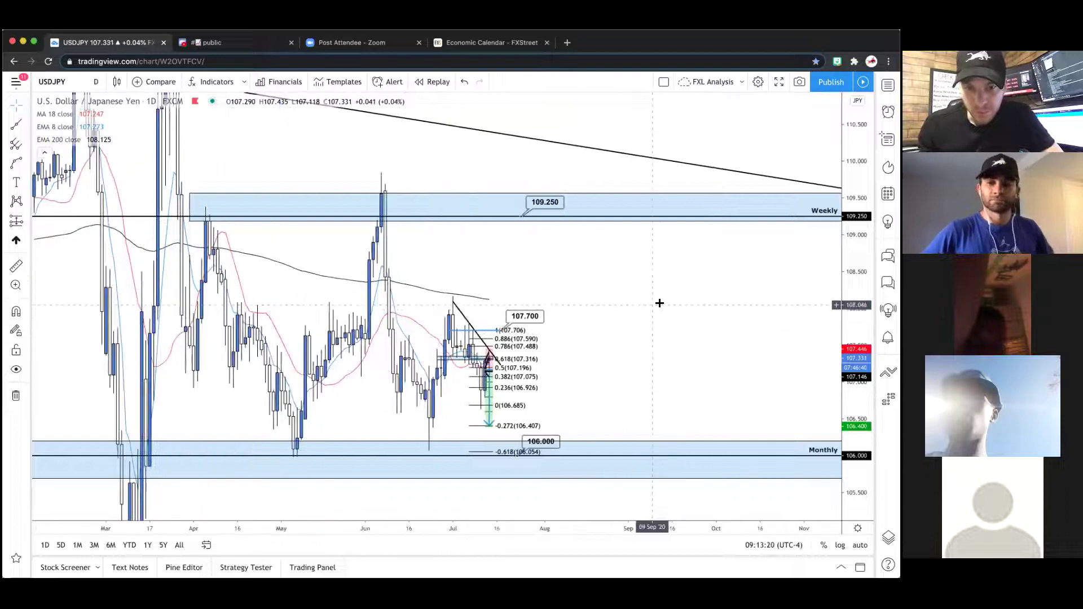
pyautogui.scroll(2, 772, 270)
pyautogui.scroll(3, 773, 253)
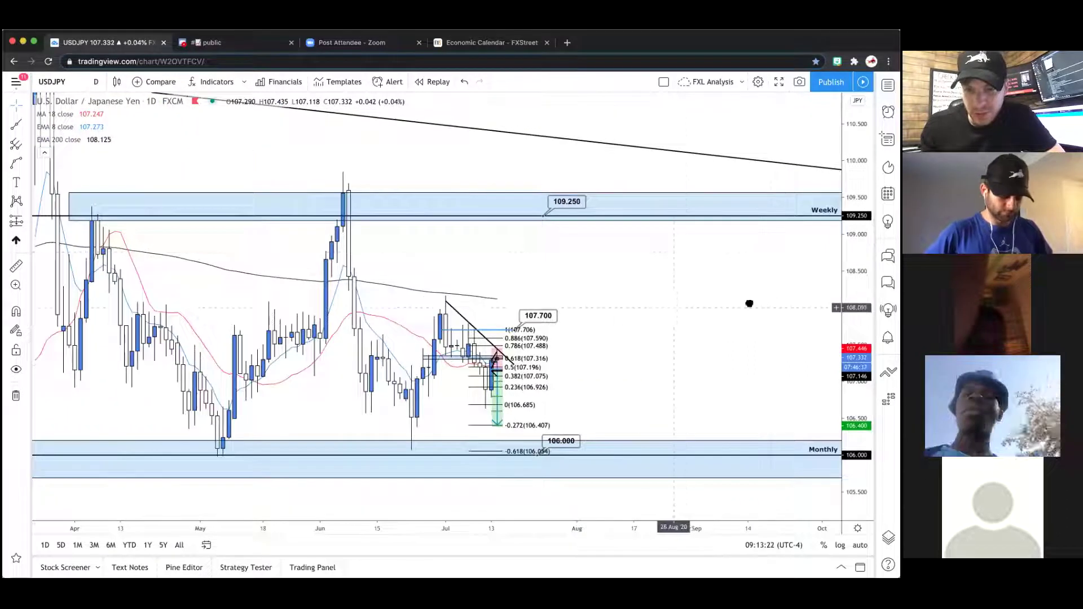
pyautogui.scroll(2, 750, 304)
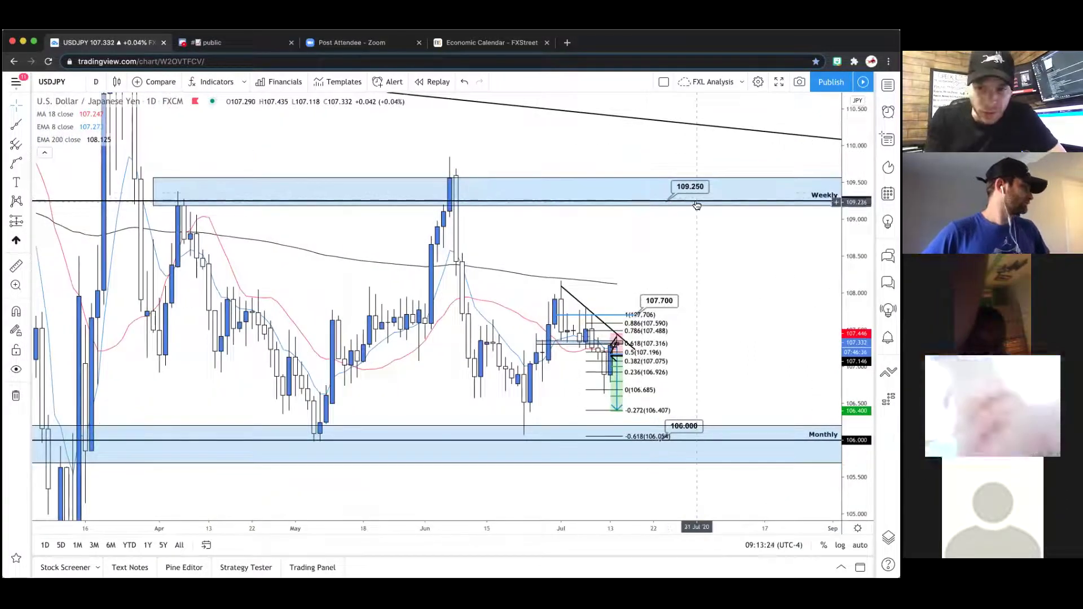
pyautogui.scroll(-4, 734, 384)
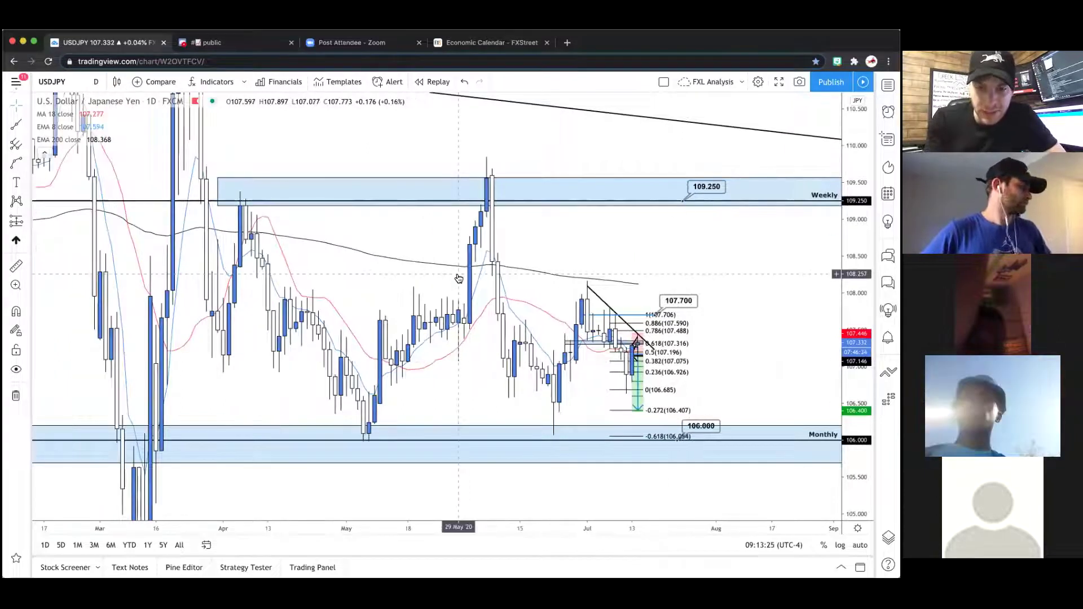
# - Measure the daily range from the 109.250 weekly level down to the 106.000 monthly level and review the most recent candles
pyautogui.keyDown('shift'); pyautogui.click(426, 203); pyautogui.keyUp('shift')
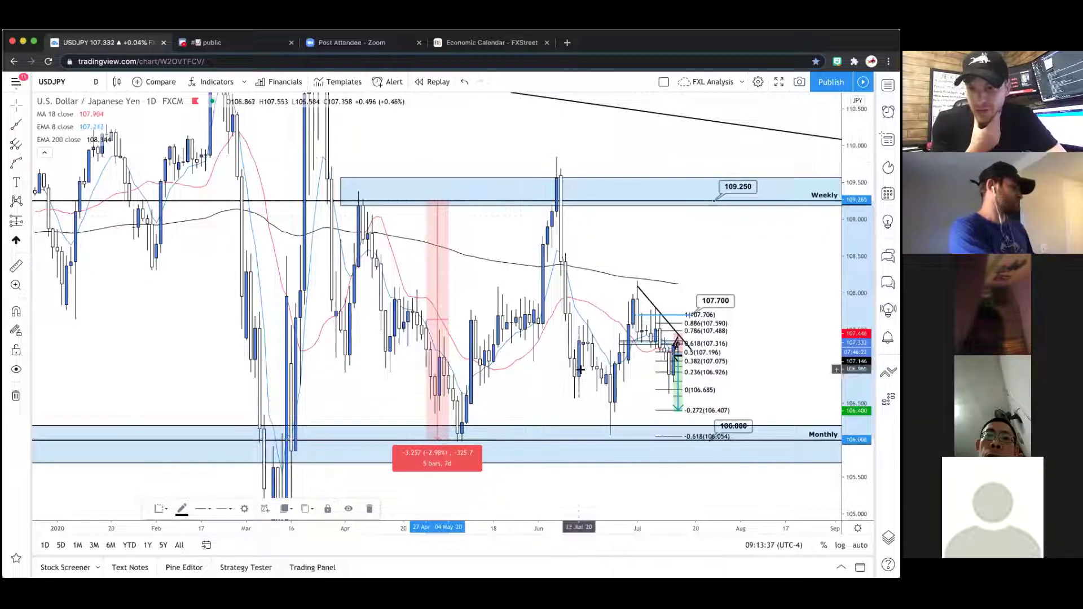
pyautogui.click(673, 251)
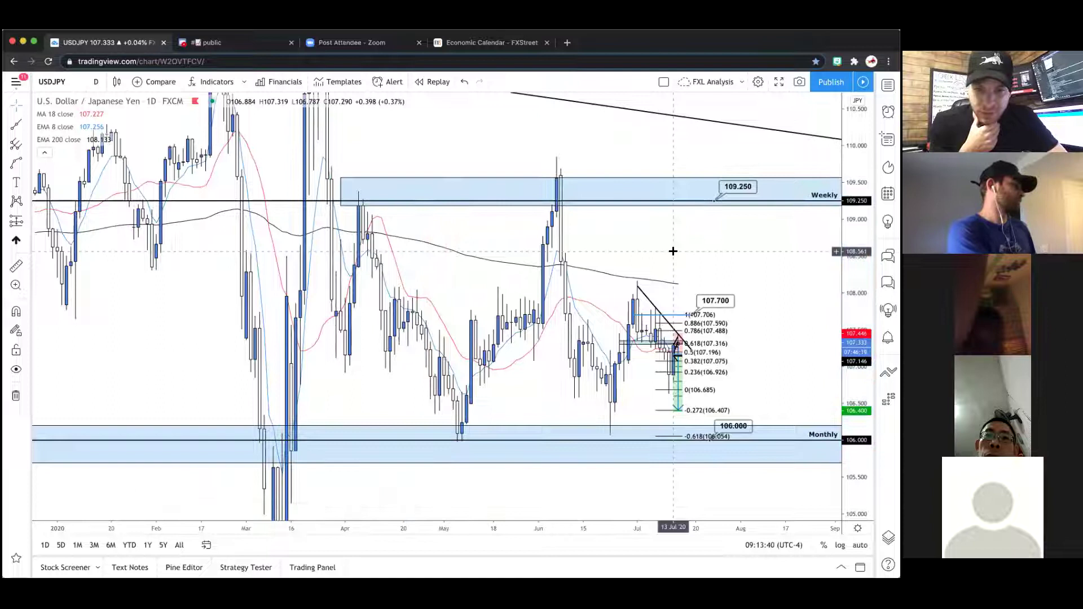
pyautogui.scroll(5, 674, 248)
pyautogui.scroll(2, 676, 240)
pyautogui.moveTo(651, 276); pyautogui.dragTo(749, 276)
pyautogui.click(92, 83)
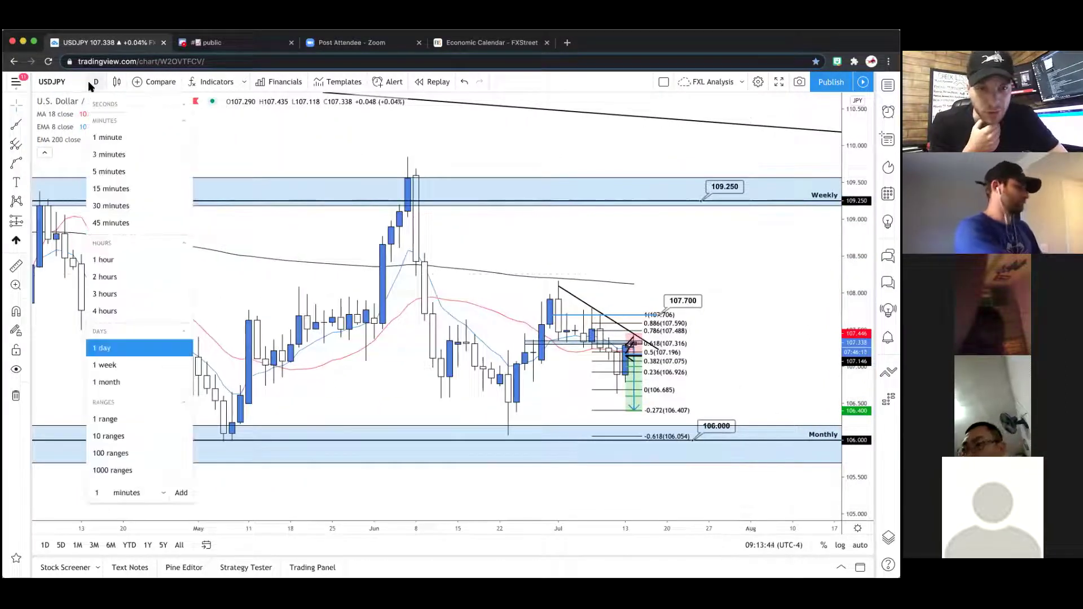
pyautogui.click(566, 305)
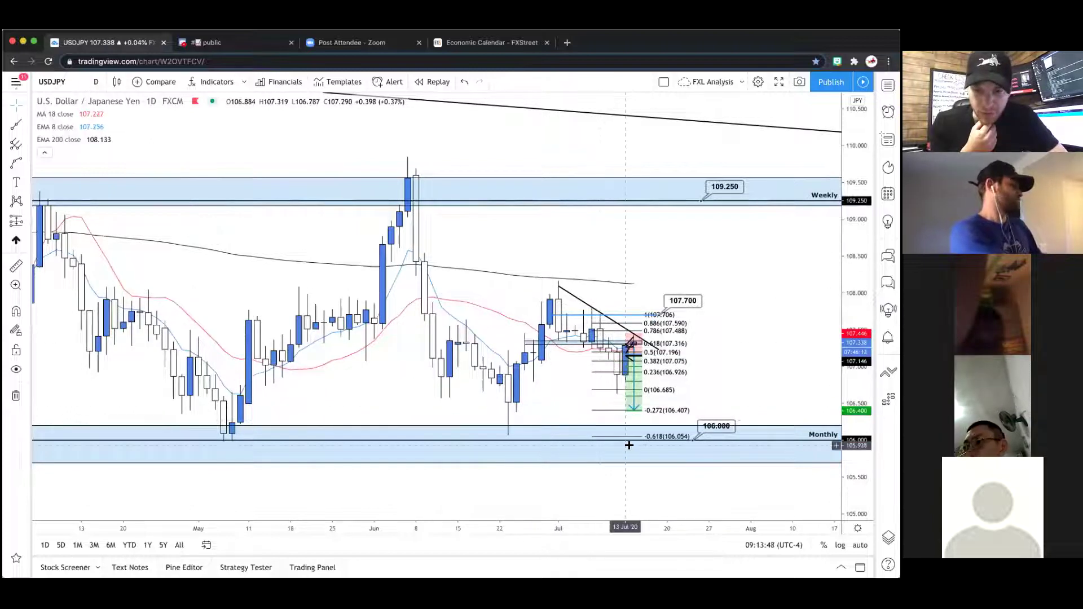
pyautogui.scroll(-4, 629, 445)
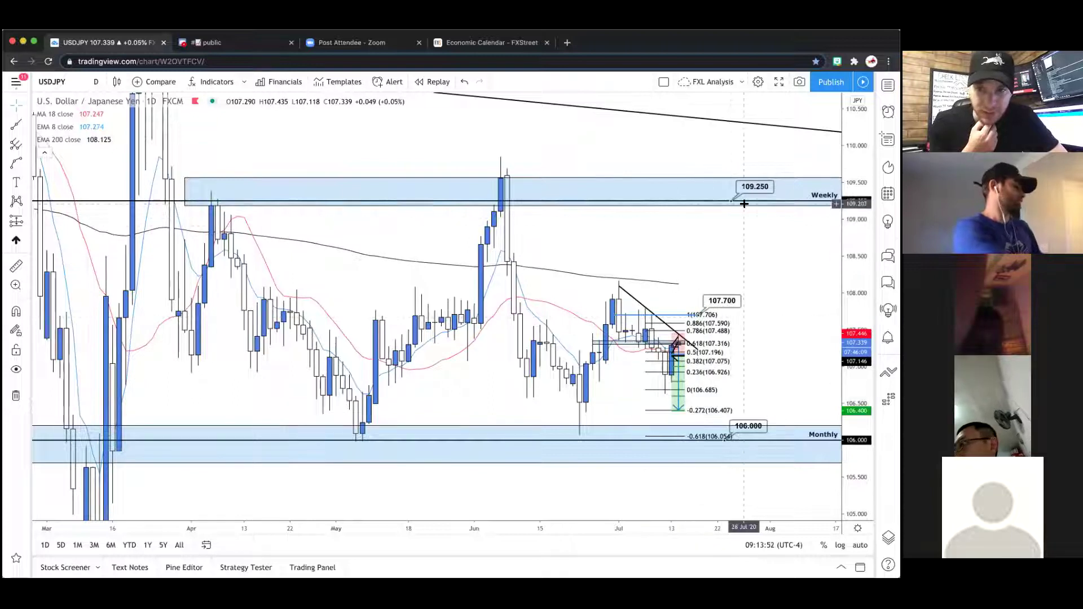
# - Switch the USDJPY chart to the 4-hour timeframe, showing the recent highs and the short setup in detail
pyautogui.click(96, 83)
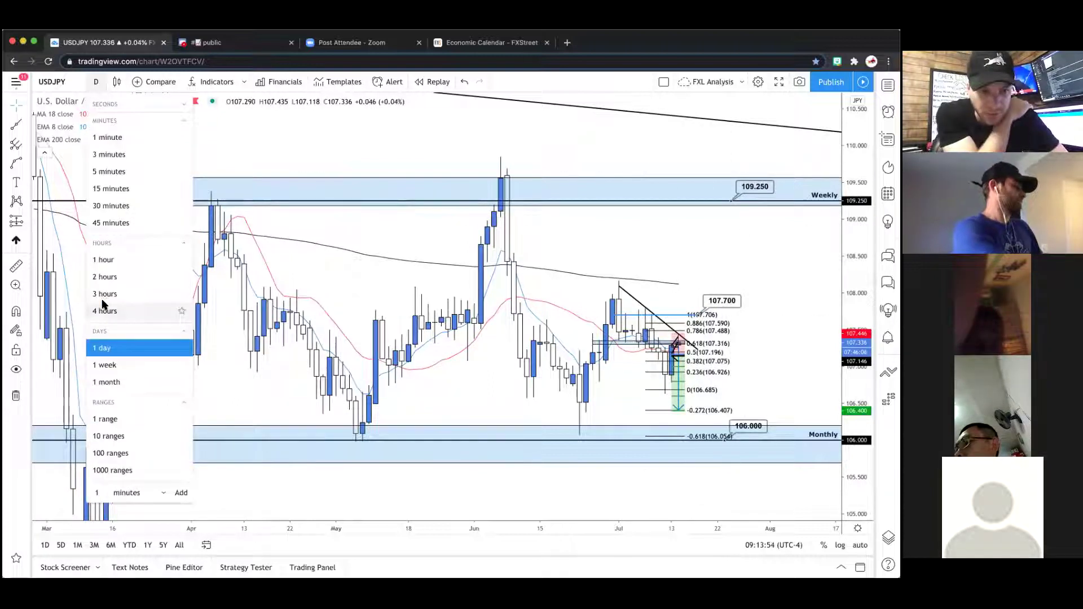
pyautogui.click(106, 311)
pyautogui.scroll(5, 452, 378)
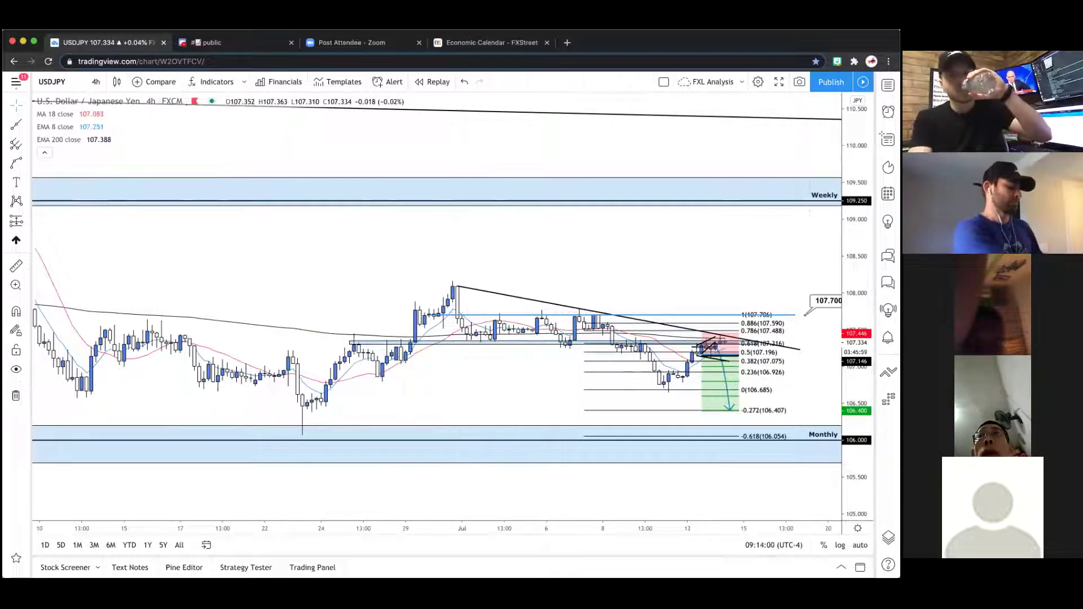
pyautogui.moveTo(858, 339); pyautogui.dragTo(858, 263)
pyautogui.moveTo(858, 339); pyautogui.dragTo(858, 251)
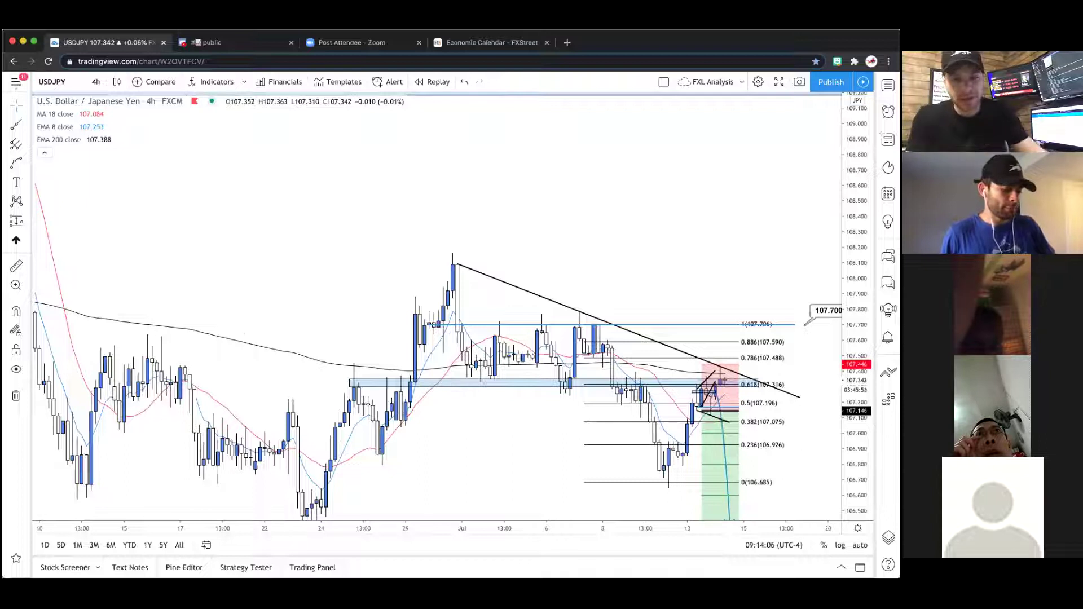
# - Examine the 4-hour descending trendline, the Fibonacci retracement, the 107.700 level and the projection towards the monthly zone
pyautogui.scroll(-5, 525, 240)
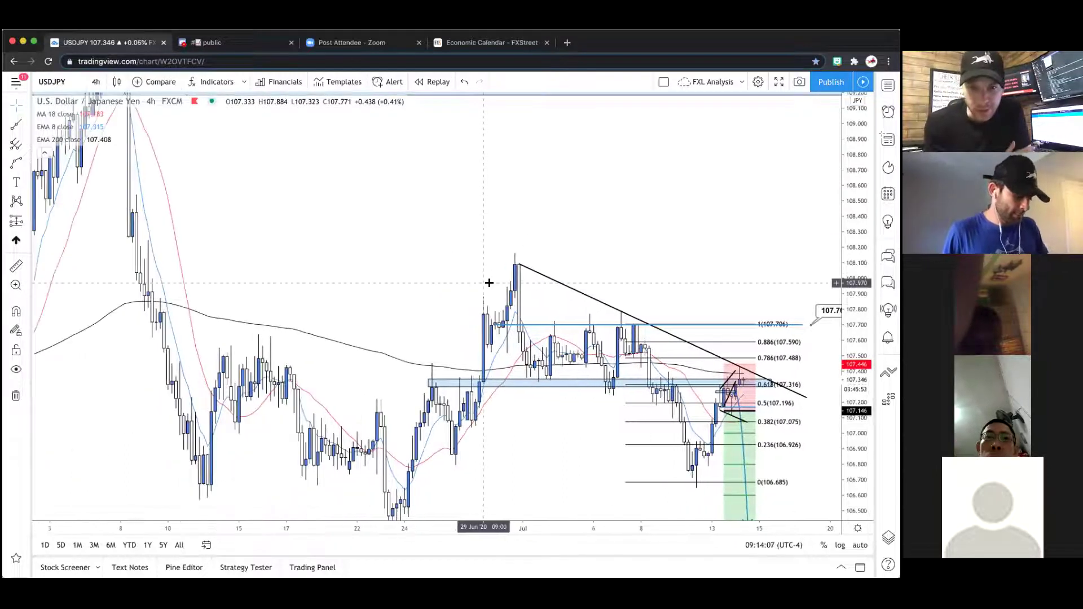
pyautogui.moveTo(685, 223); pyautogui.dragTo(592, 189)
pyautogui.scroll(4, 587, 246)
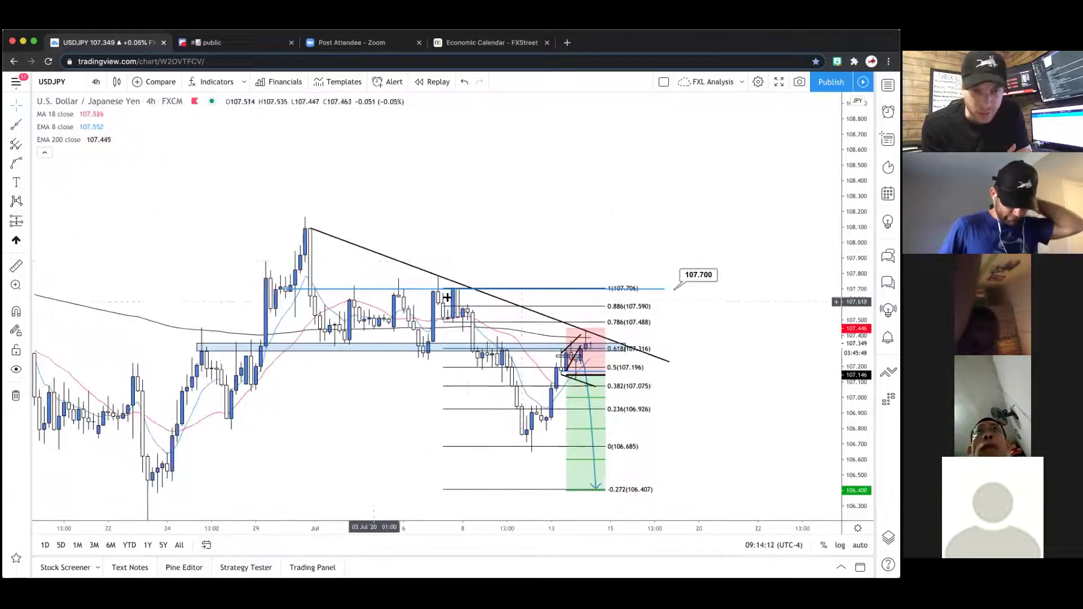
pyautogui.scroll(2, 395, 277)
pyautogui.scroll(-2, 523, 351)
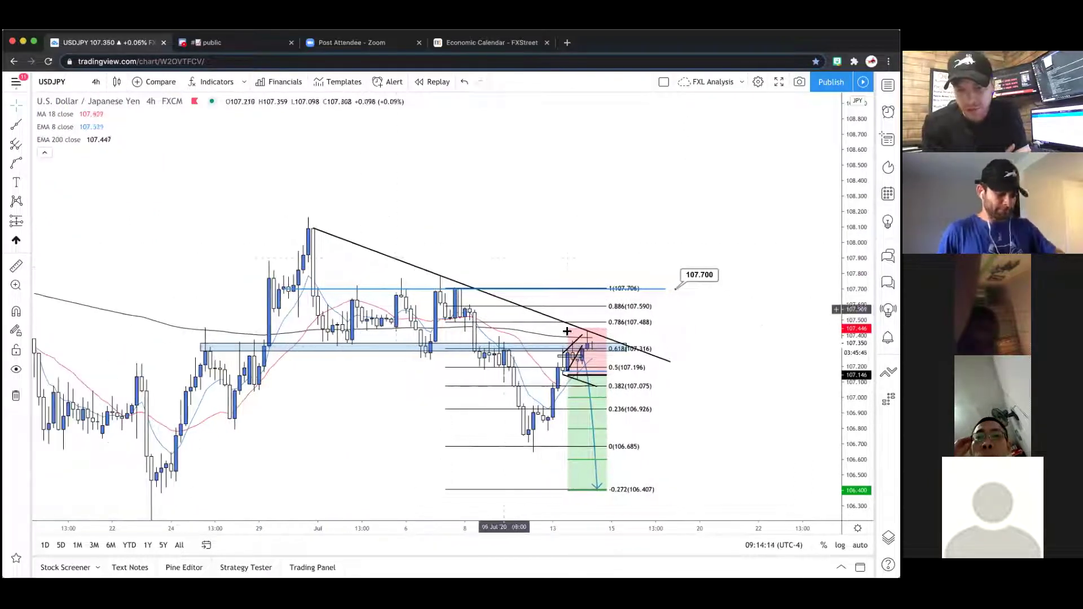
pyautogui.scroll(-2, 568, 331)
pyautogui.moveTo(588, 204); pyautogui.dragTo(588, 145)
pyautogui.scroll(-2, 593, 145)
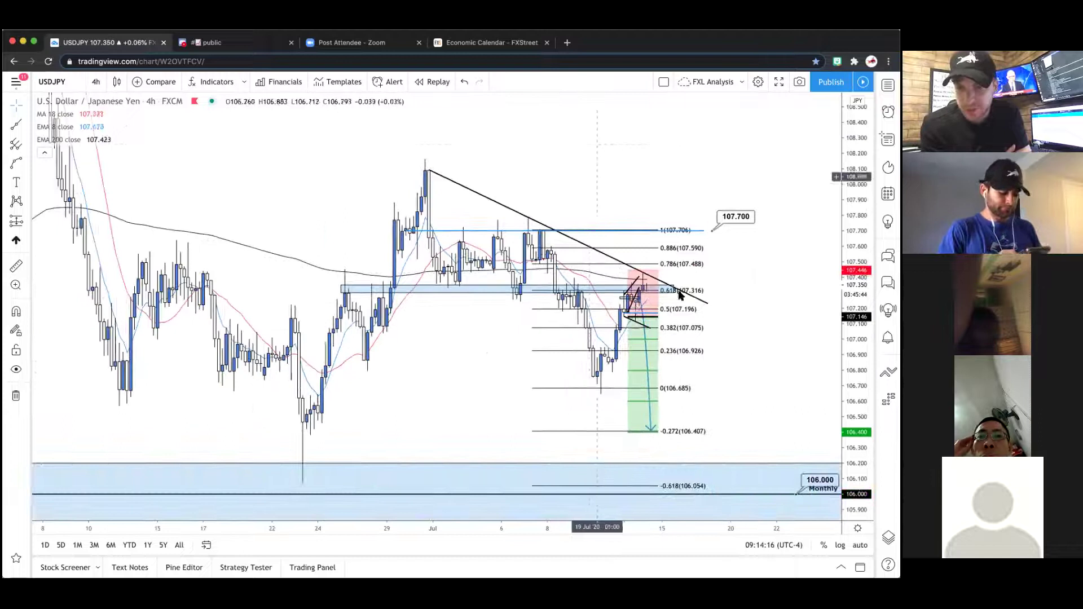
pyautogui.hscroll(2, 723, 406)
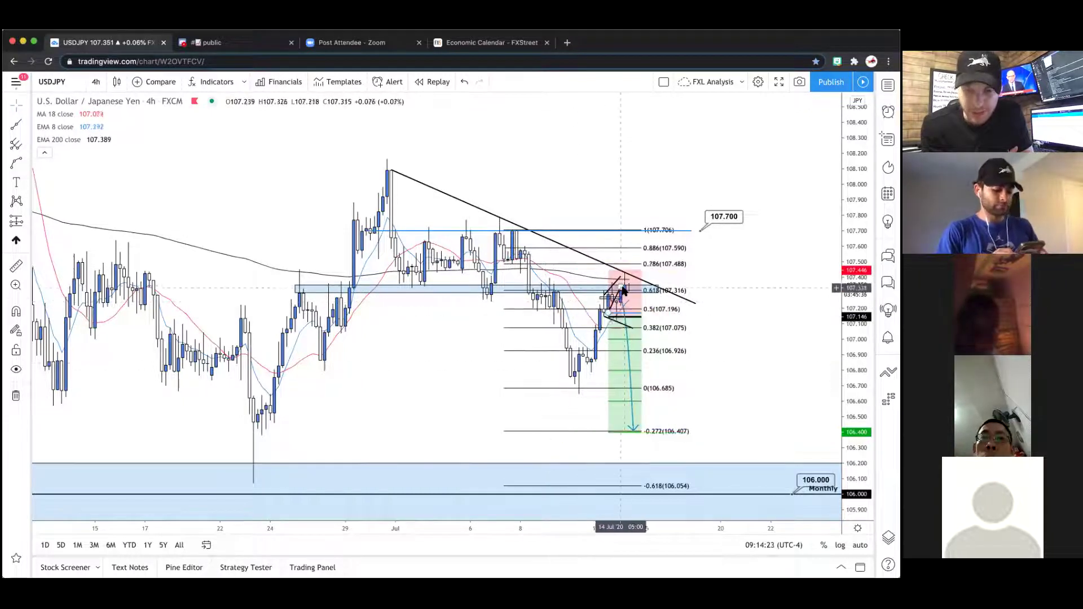
pyautogui.scroll(2, 550, 350)
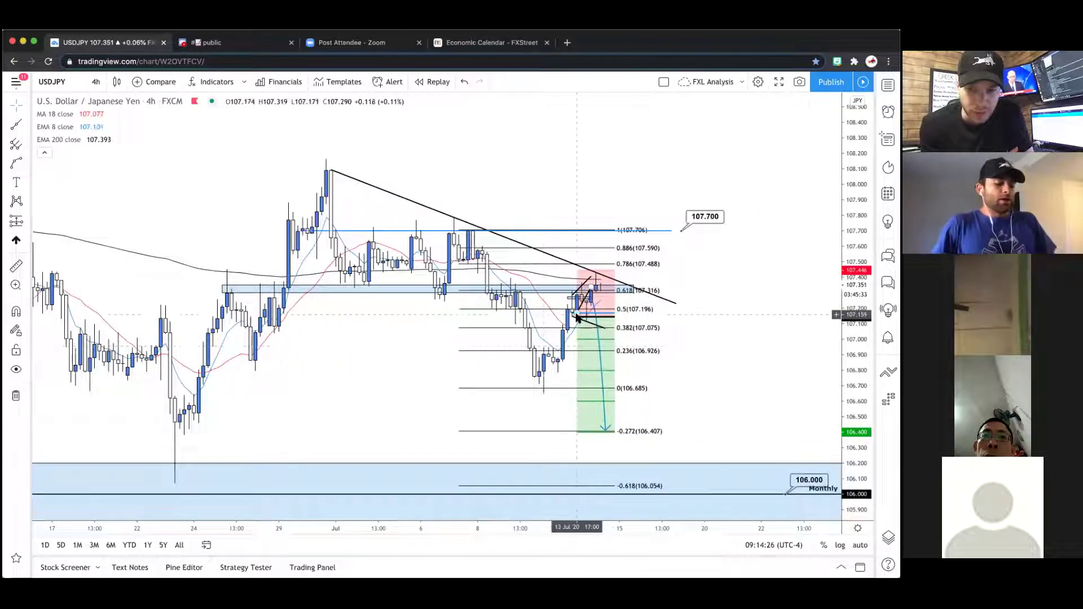
pyautogui.scroll(1, 576, 318)
# - Inspect the short position's stop, entry and target against the 4-hour Fibonacci levels and the 106.000 monthly zone
pyautogui.click(599, 299)
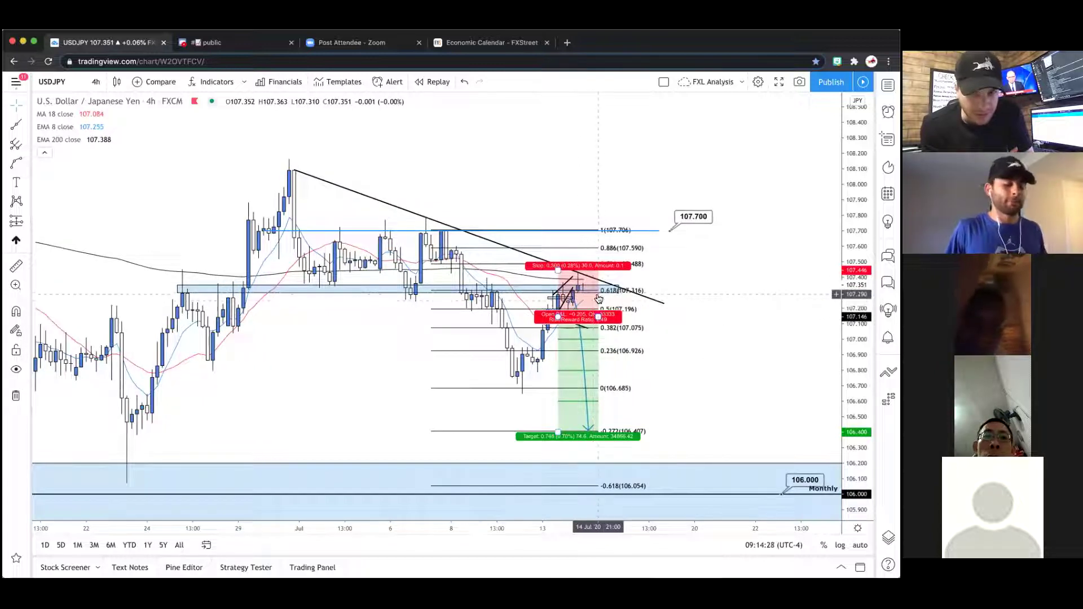
pyautogui.click(575, 302)
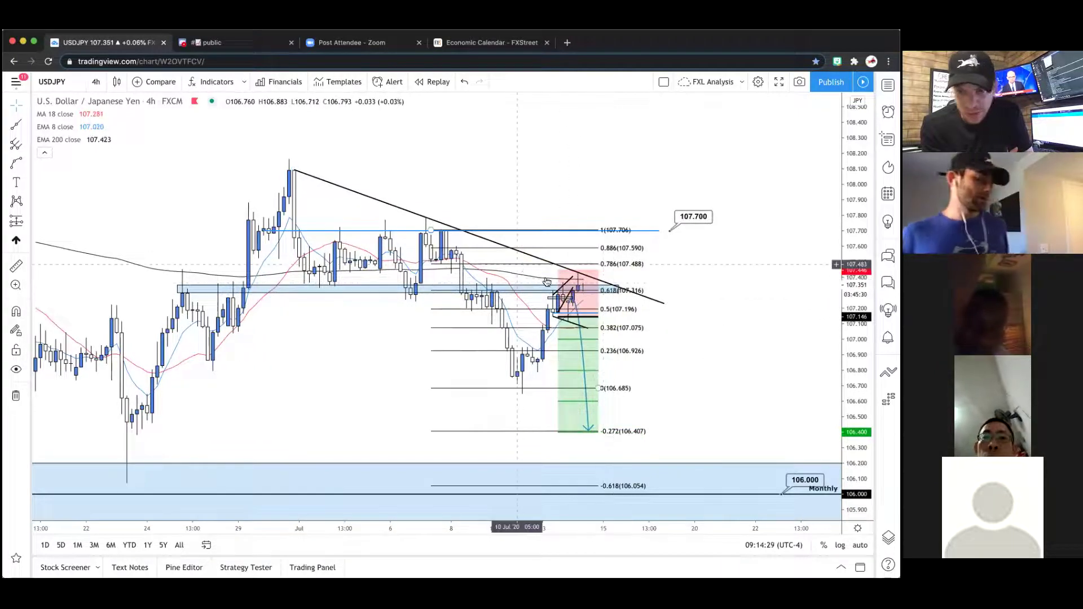
pyautogui.scroll(-2, 702, 281)
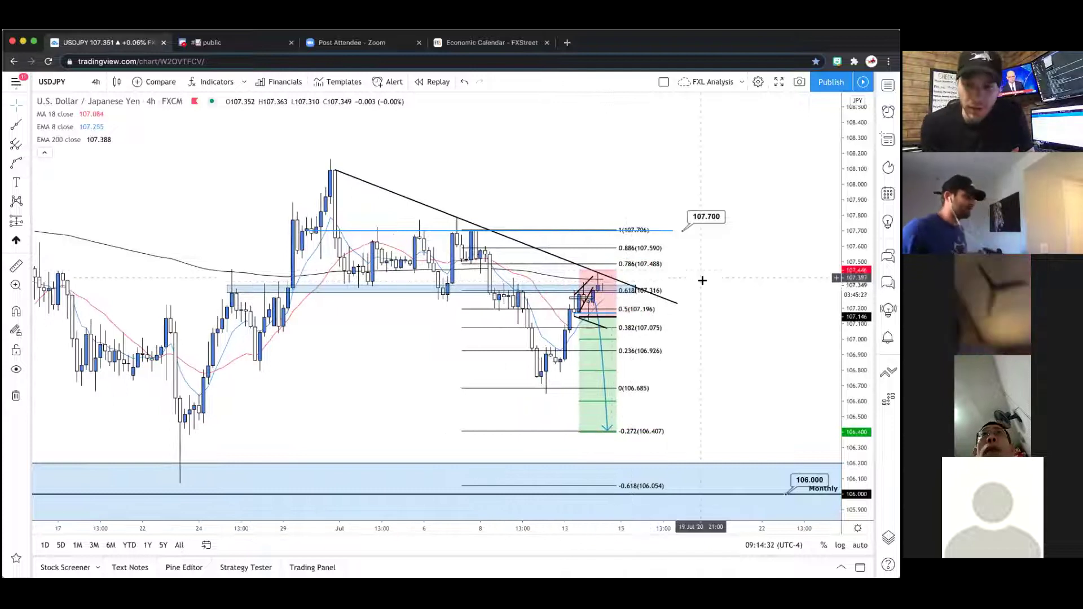
pyautogui.click(610, 285)
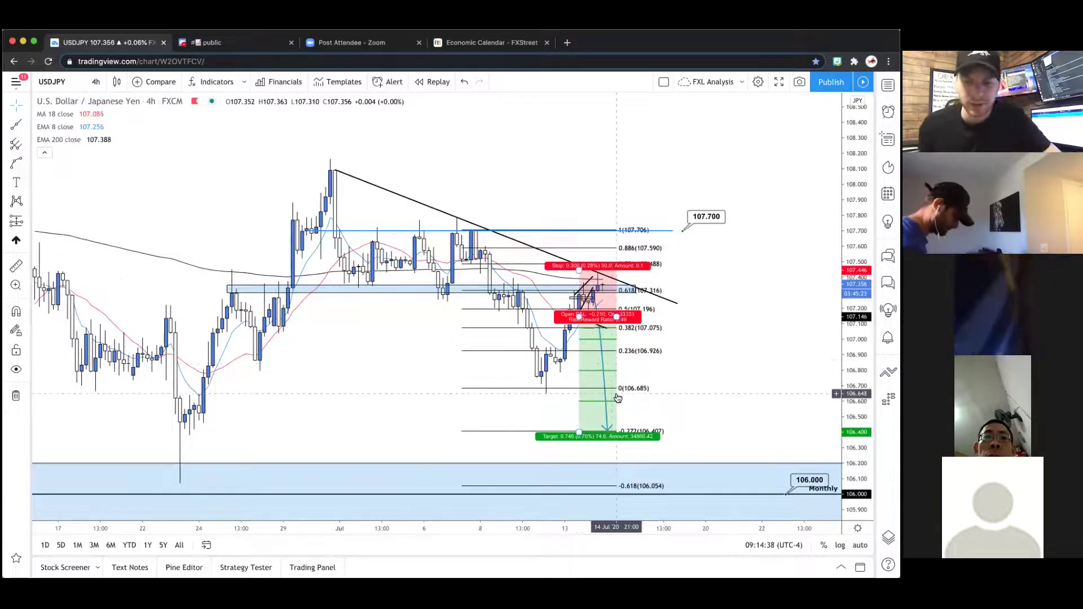
pyautogui.click(625, 446)
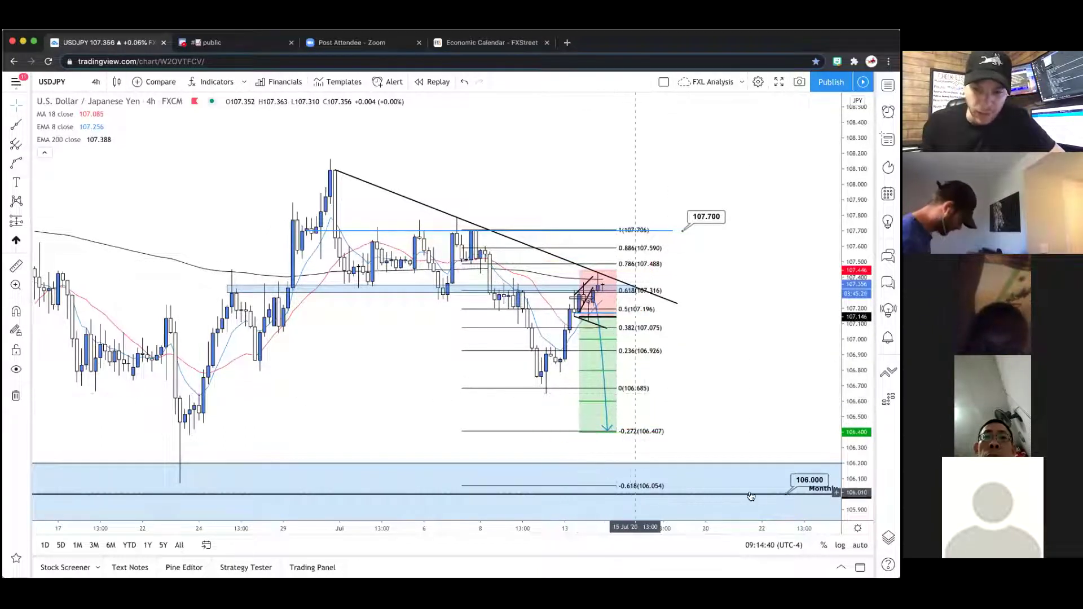
pyautogui.scroll(-1, 598, 316)
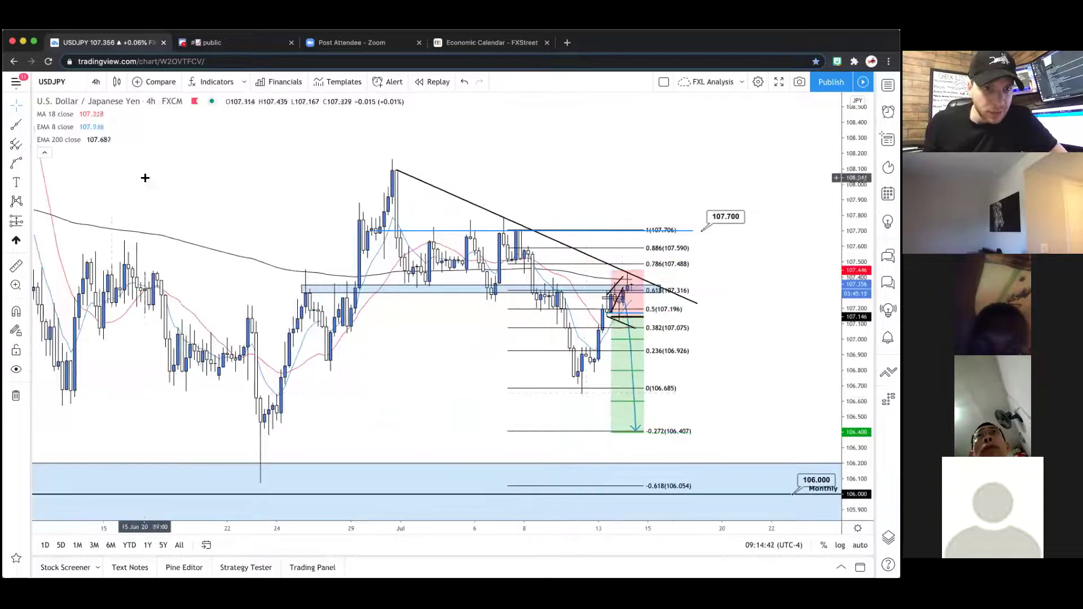
# - Switch USDJPY to the 1-hour timeframe and examine the small pattern and short position beneath the descending trendline
pyautogui.click(96, 82)
pyautogui.click(104, 260)
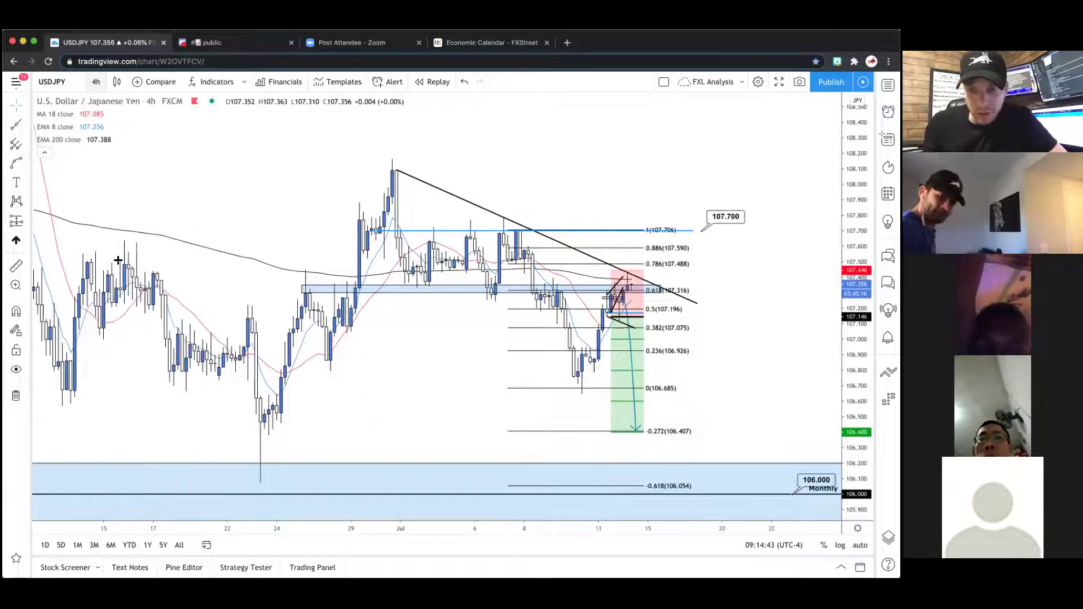
pyautogui.scroll(-2, 314, 279)
pyautogui.moveTo(859, 396); pyautogui.dragTo(859, 270)
pyautogui.scroll(2, 663, 271)
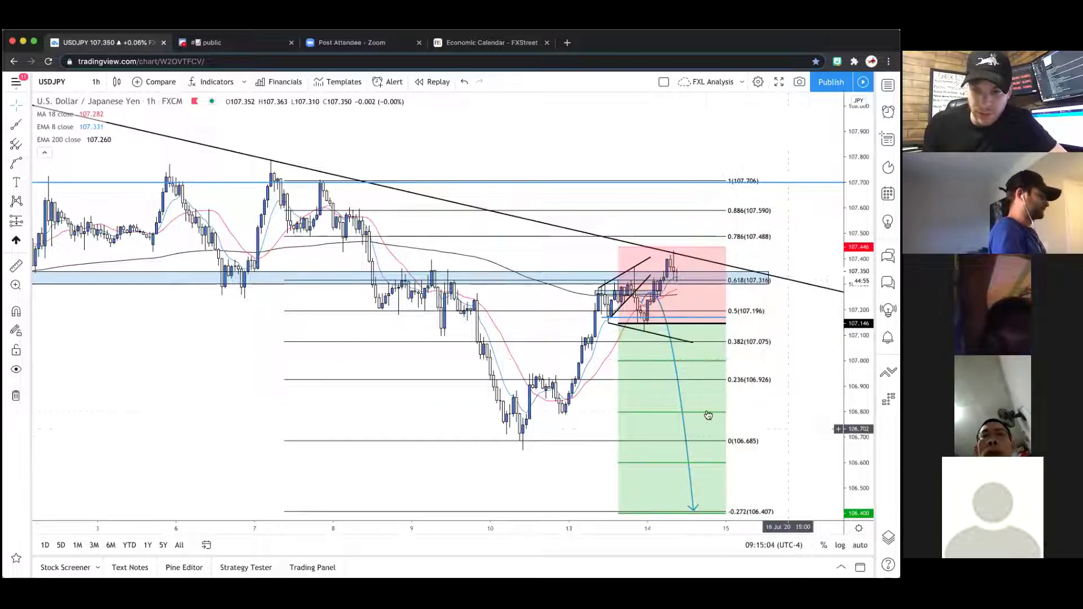
pyautogui.scroll(-1, 708, 415)
pyautogui.scroll(-1, 709, 415)
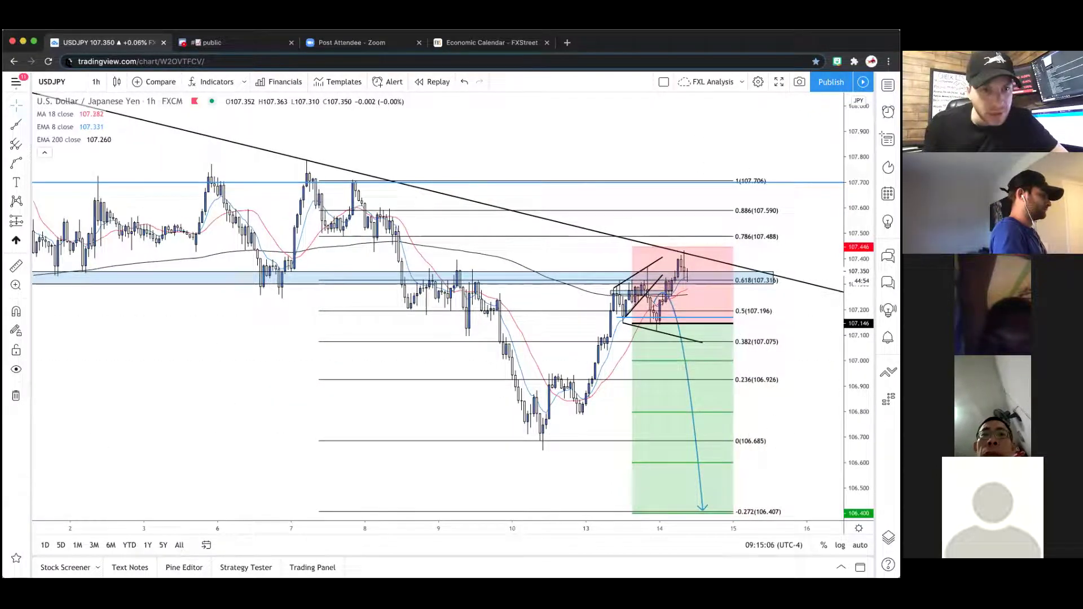
# - Return the USDJPY chart to the 4-hour timeframe with the short setup and the monthly zone in view
pyautogui.click(99, 85)
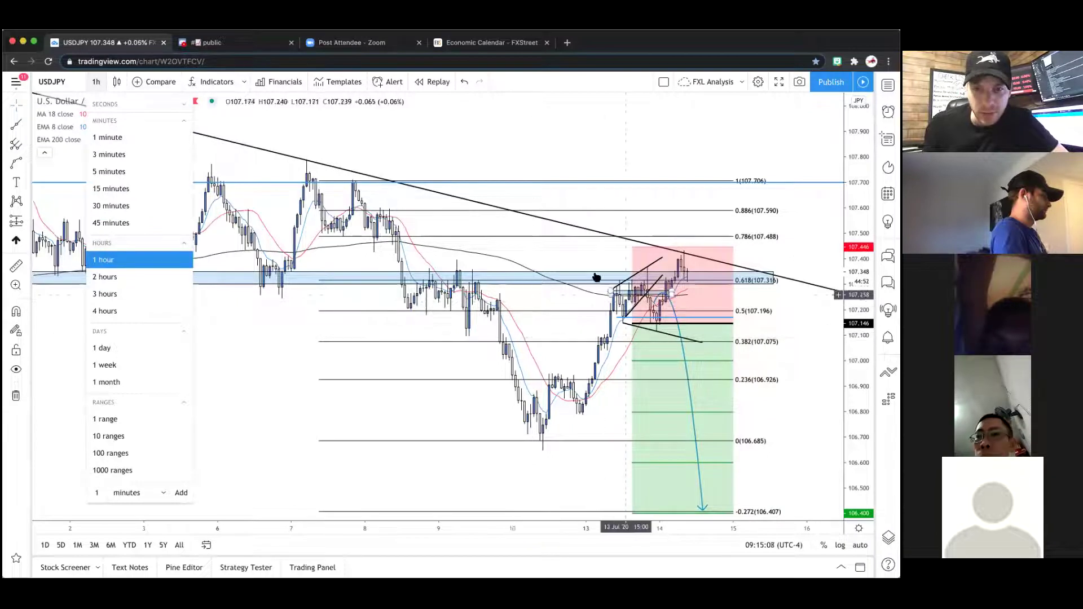
pyautogui.click(107, 311)
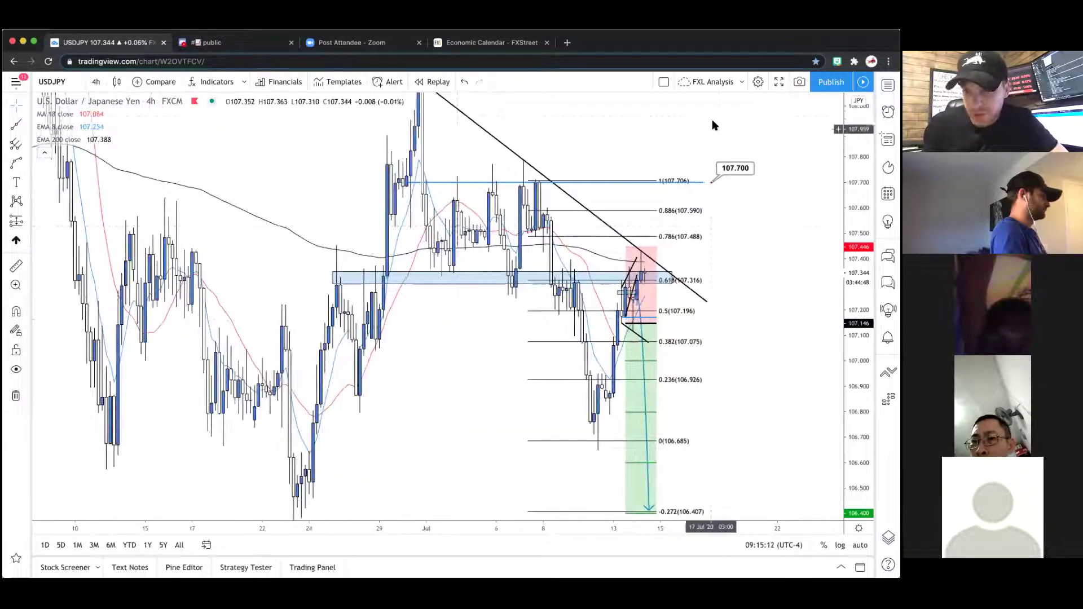
pyautogui.click(642, 288)
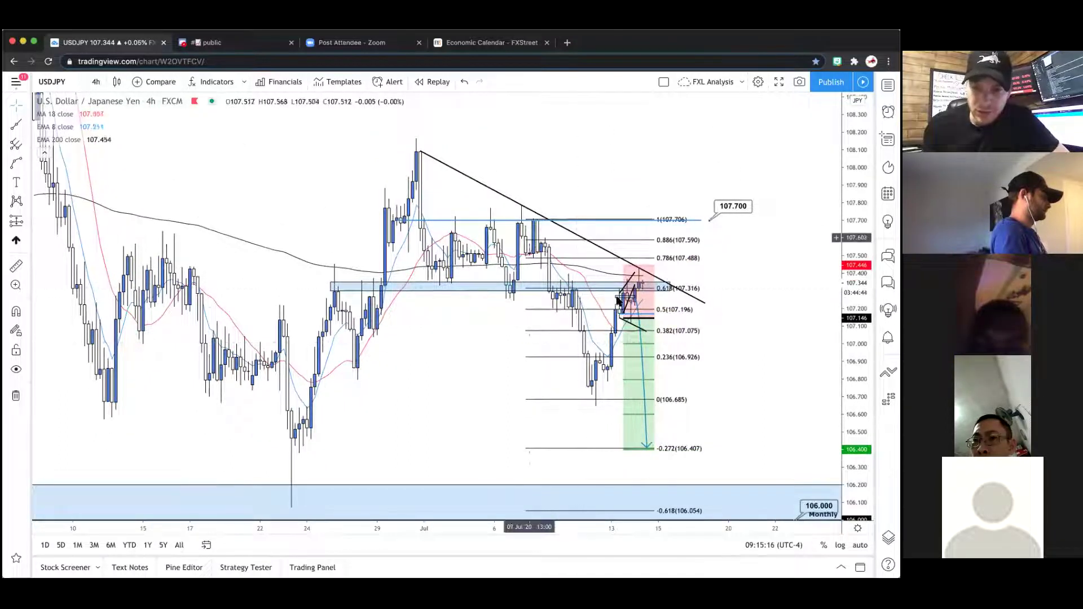
# - Load the EURJPY 4-hour chart from the watchlist in place of USDJPY
pyautogui.scroll(2, 649, 310)
pyautogui.scroll(1, 650, 311)
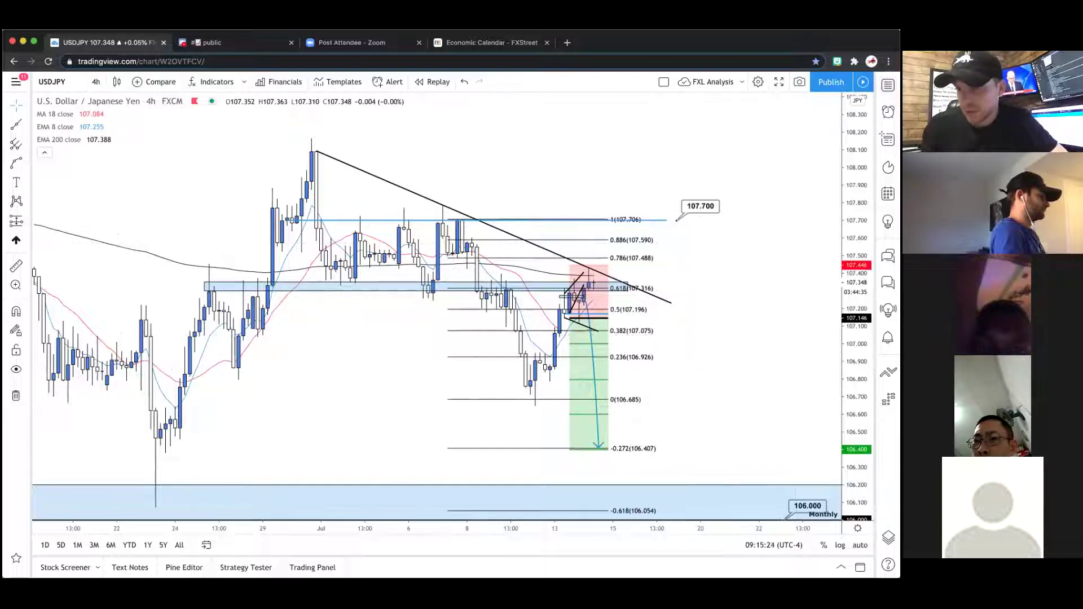
pyautogui.click(889, 85)
pyautogui.click(697, 187)
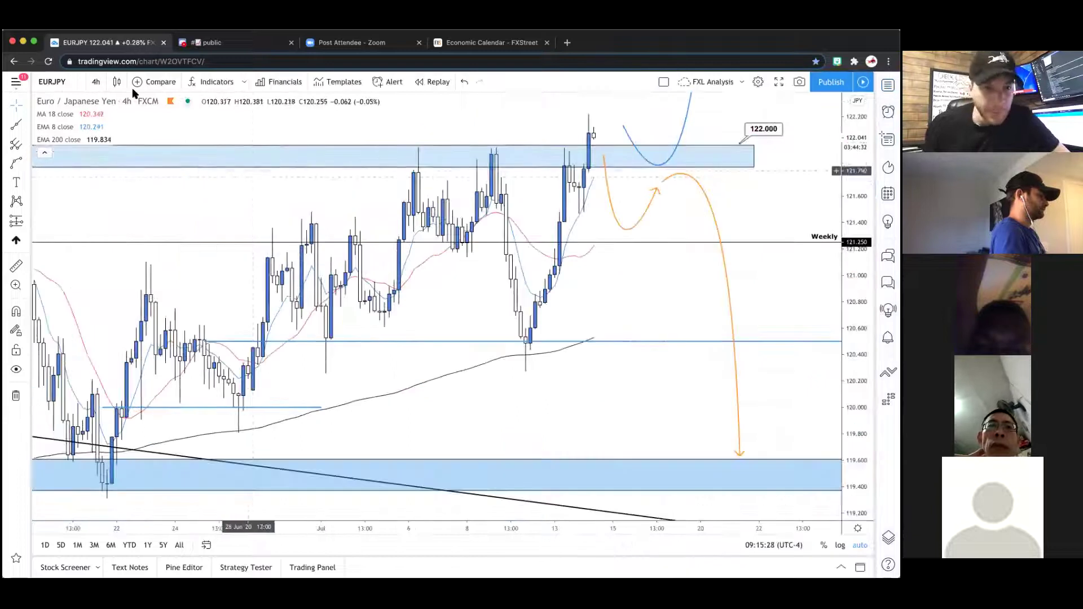
# - Delete the orange bearish path and the blue bullish curve projected around the 122.000 zone
pyautogui.click(96, 82)
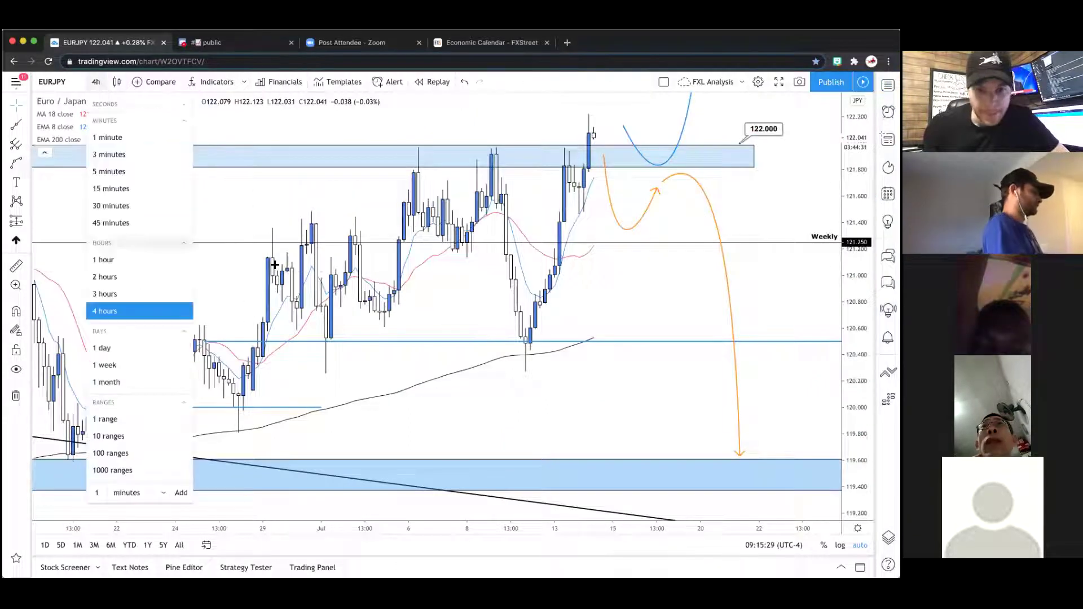
pyautogui.click(621, 228)
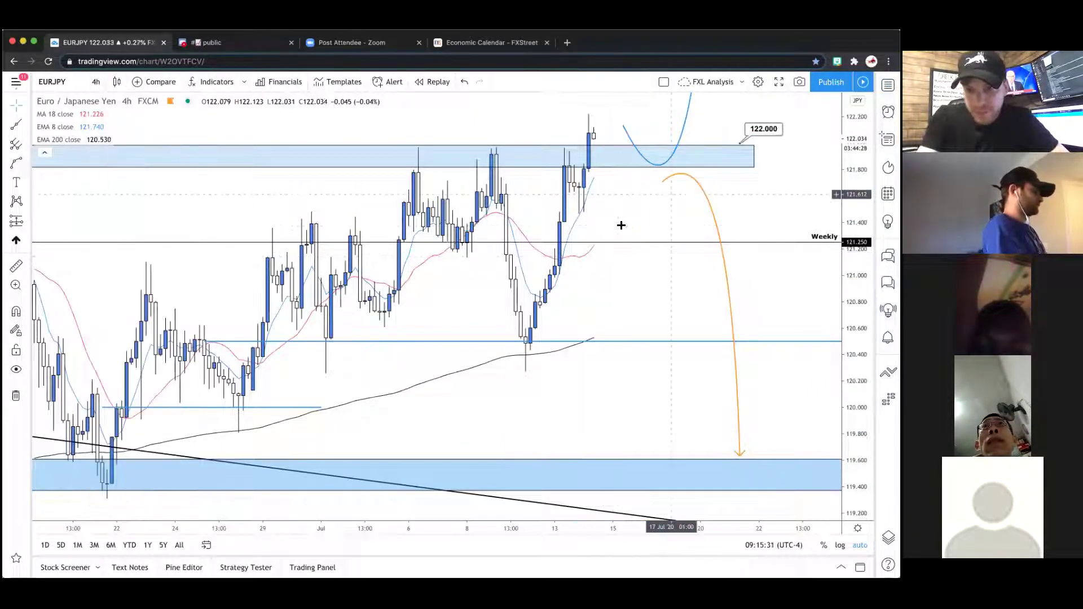
pyautogui.click(632, 142)
pyautogui.press('Delete')
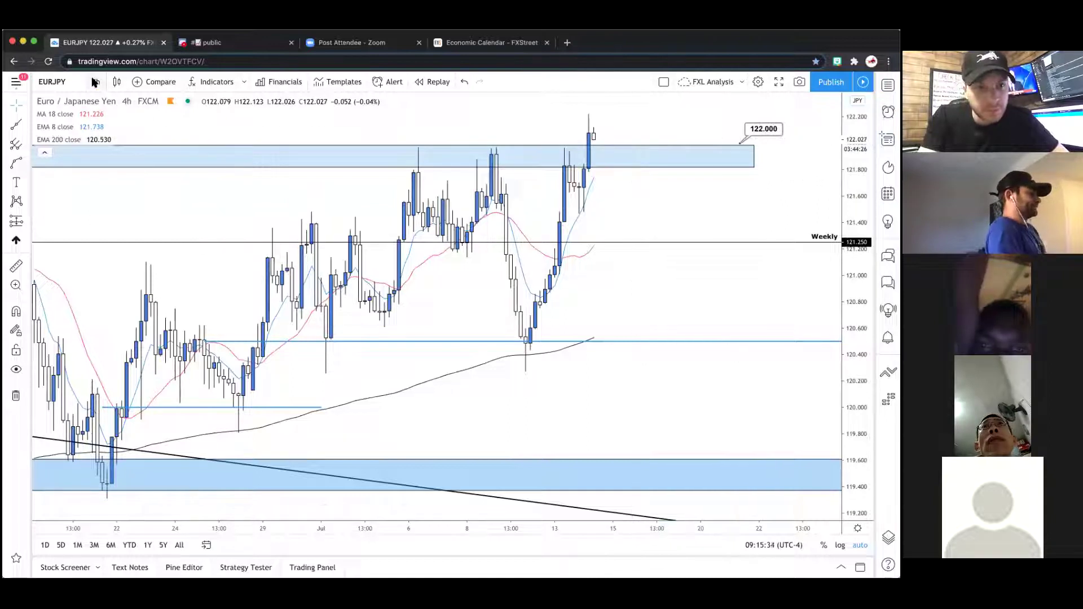
# - Switch EURJPY to the daily timeframe and bring the long descending channel from 2018 to 2020 into view
pyautogui.click(94, 82)
pyautogui.click(125, 346)
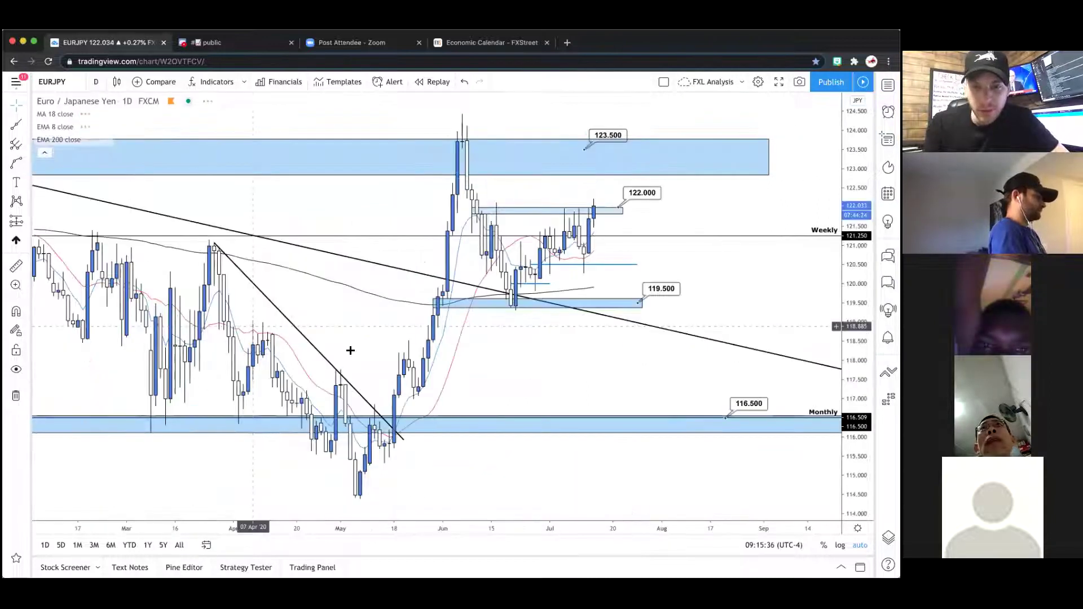
pyautogui.click(398, 496)
pyautogui.click(398, 496)
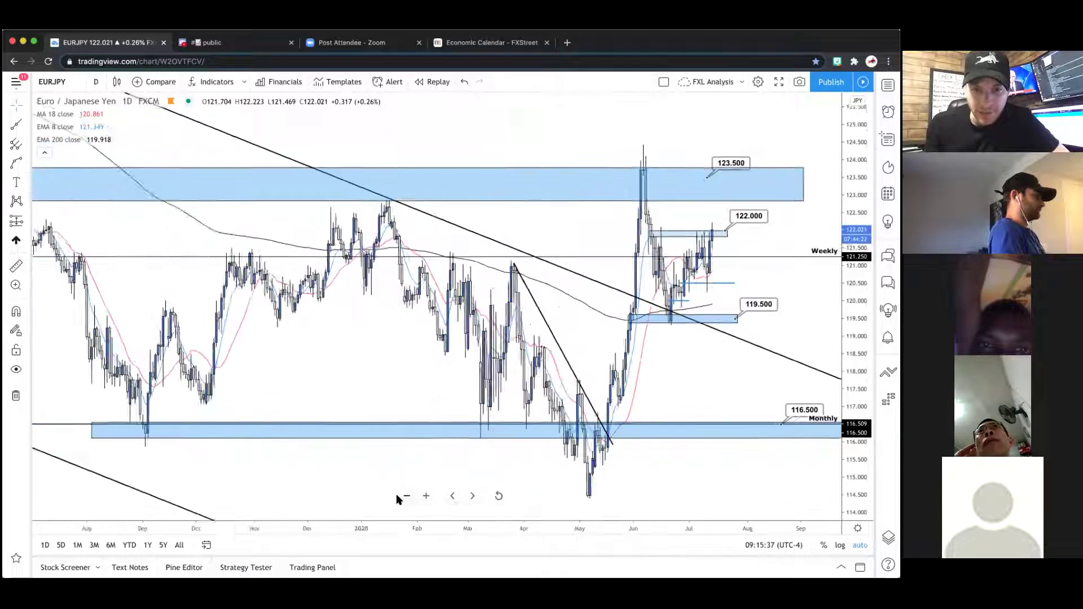
pyautogui.click(399, 496)
pyautogui.click(406, 498)
pyautogui.click(406, 497)
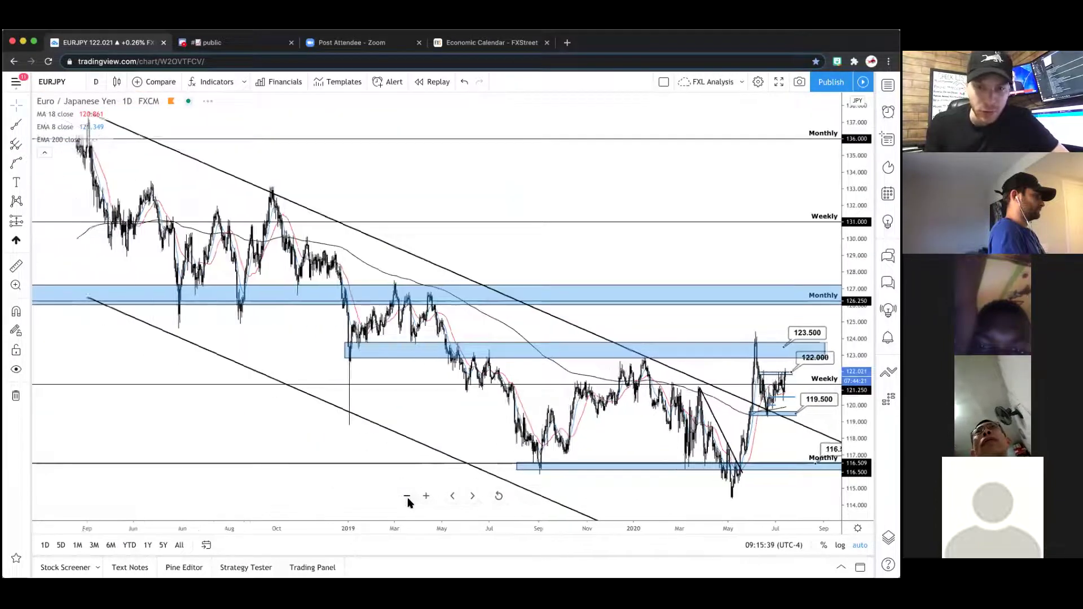
pyautogui.click(408, 498)
pyautogui.scroll(2, 192, 242)
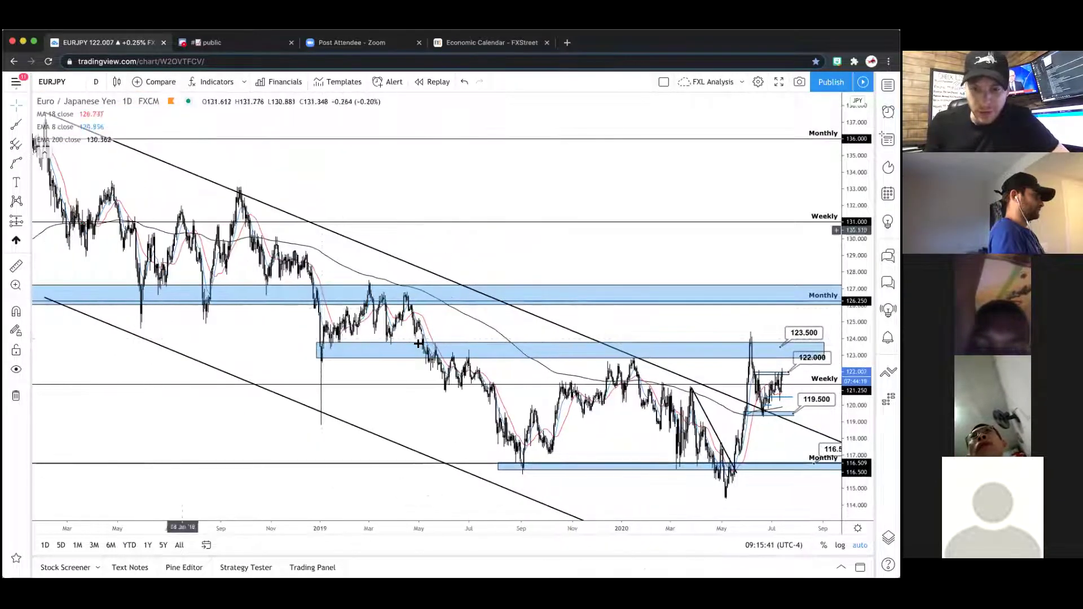
pyautogui.scroll(3, 395, 361)
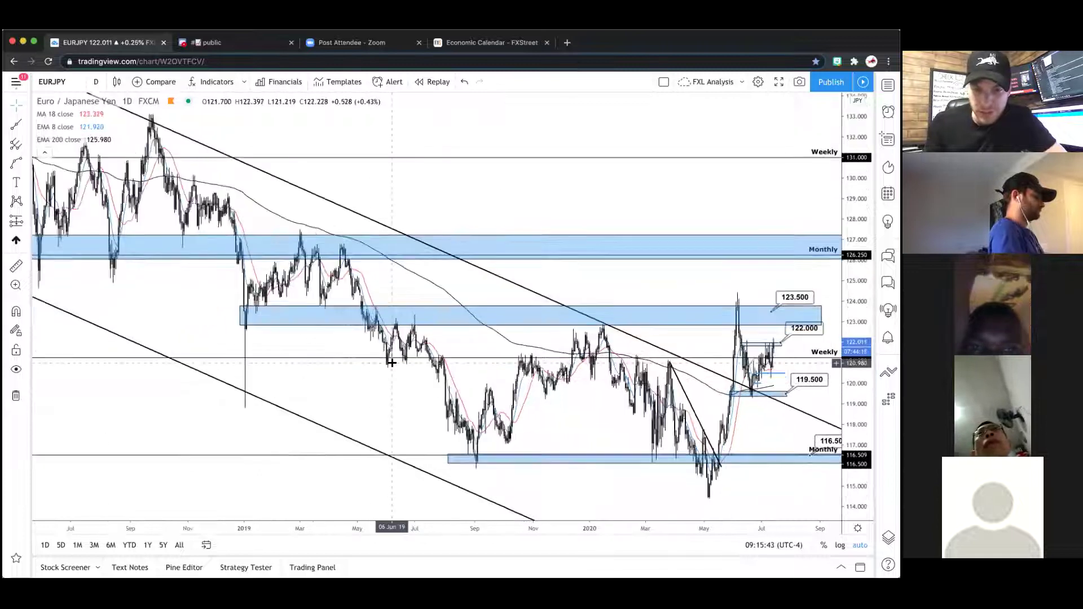
# - Measure the declines from the January 2020, March 2019 and September 2018 swing highs within the descending channel
pyautogui.keyDown('shift'); pyautogui.click(540, 296); pyautogui.keyUp('shift')
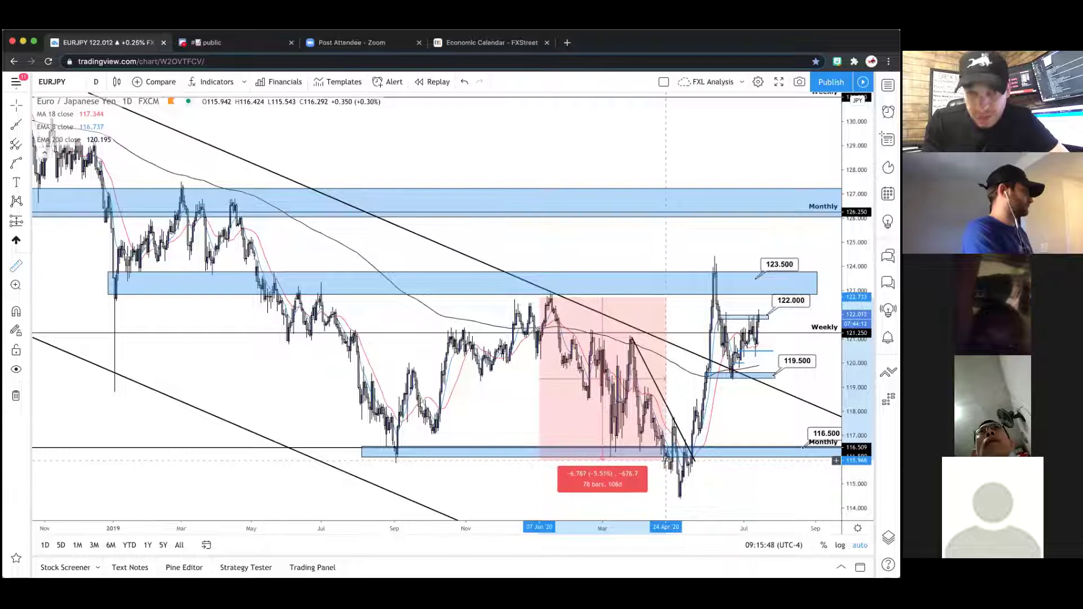
pyautogui.click(238, 353)
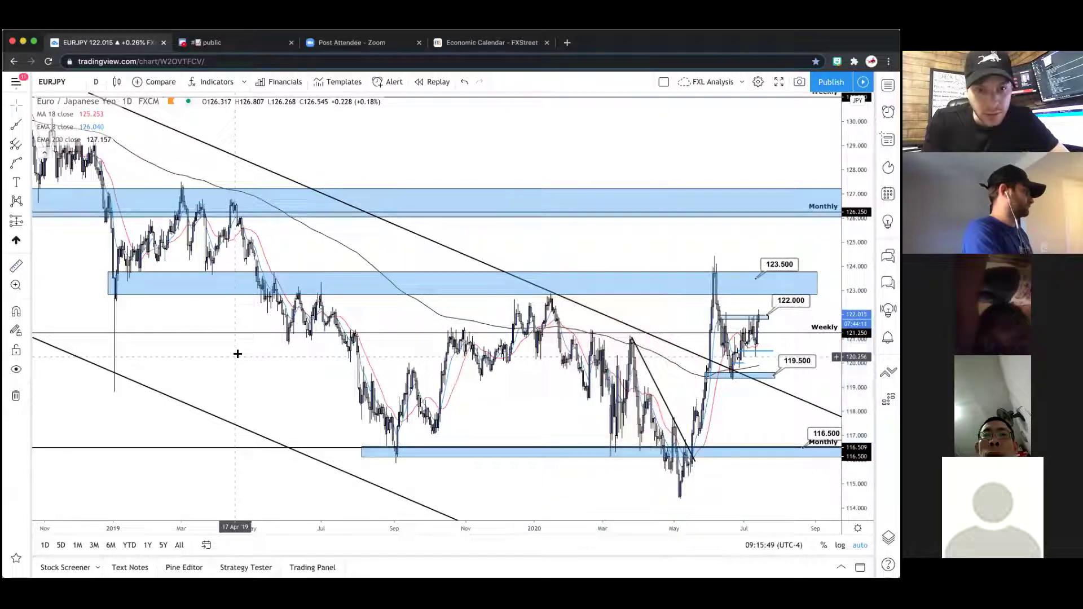
pyautogui.keyDown('shift'); pyautogui.click(212, 190); pyautogui.keyUp('shift')
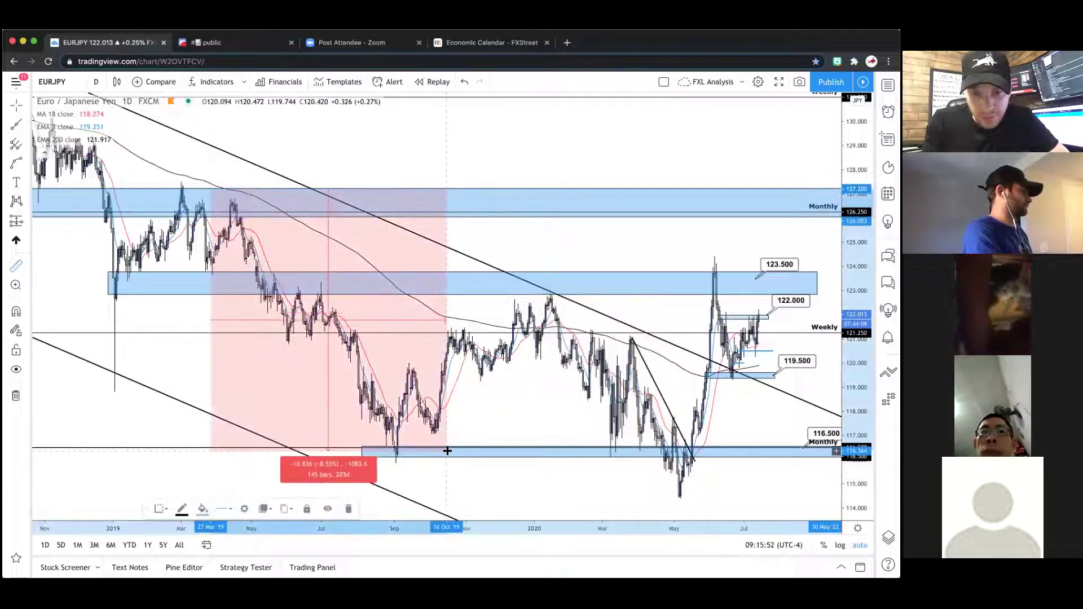
pyautogui.click(447, 451)
pyautogui.scroll(-5, 89, 461)
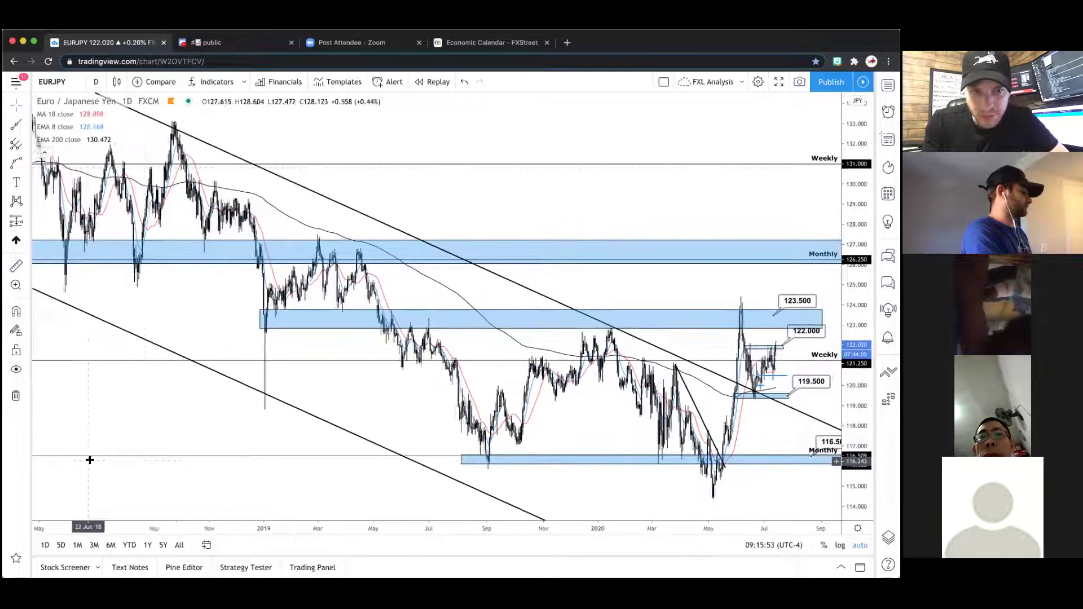
pyautogui.keyDown('shift'); pyautogui.click(174, 123); pyautogui.keyUp('shift')
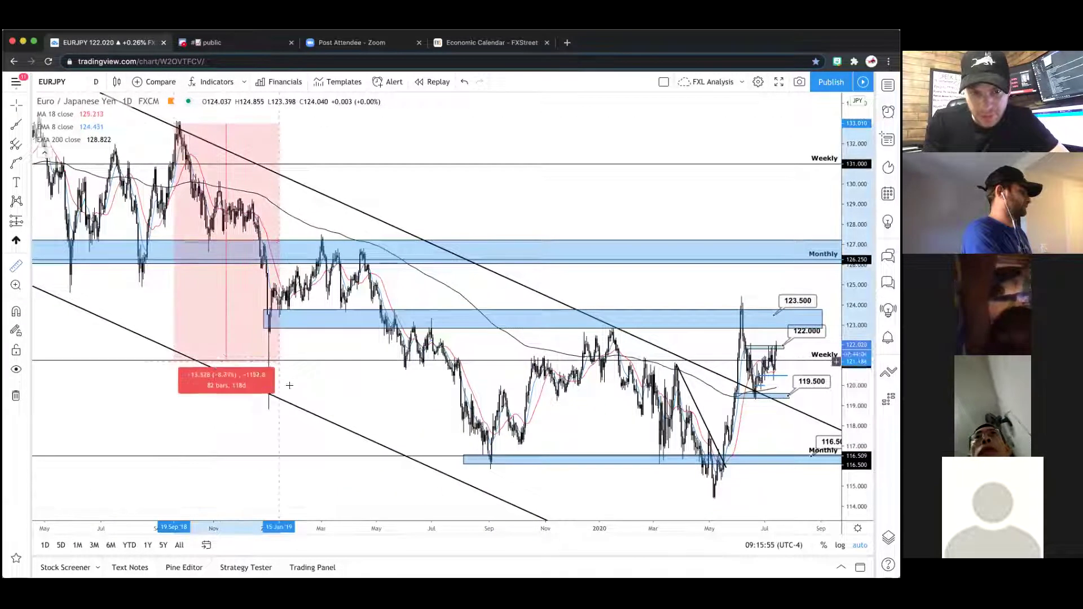
pyautogui.click(300, 406)
pyautogui.click(360, 397)
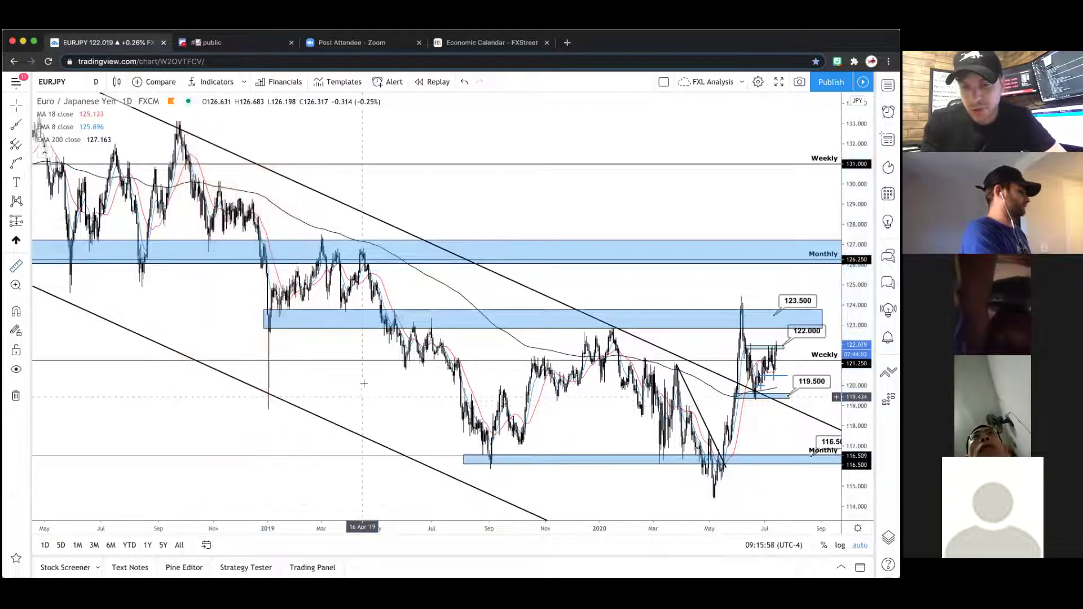
# - Examine the daily rally off the May 2020 low against the broken trendlines and the 116.500, 119.500, 122.000 and 123.500 levels
pyautogui.scroll(5, 364, 383)
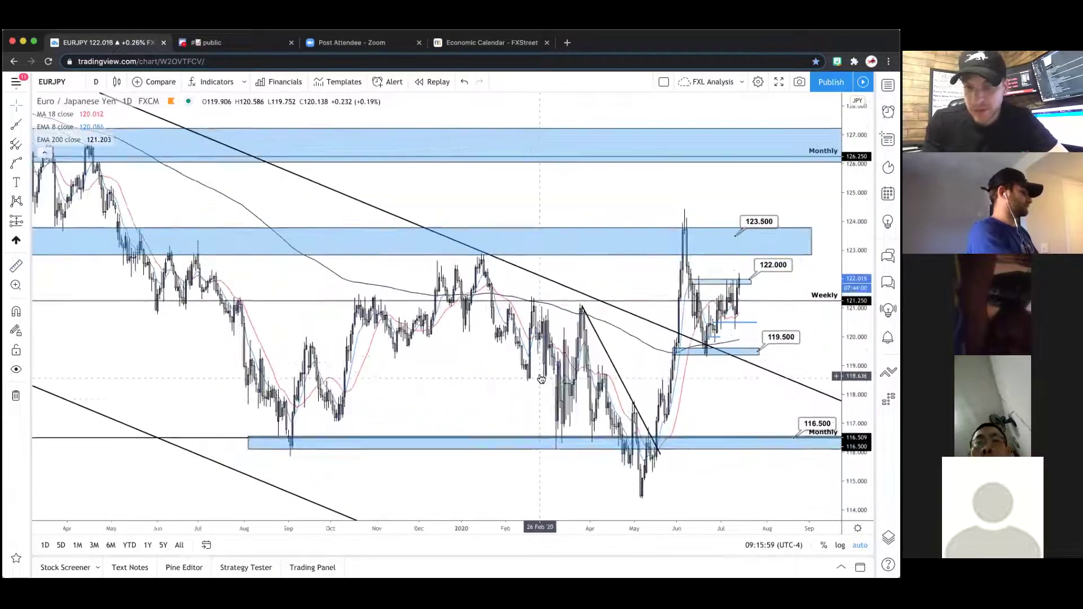
pyautogui.scroll(2, 541, 378)
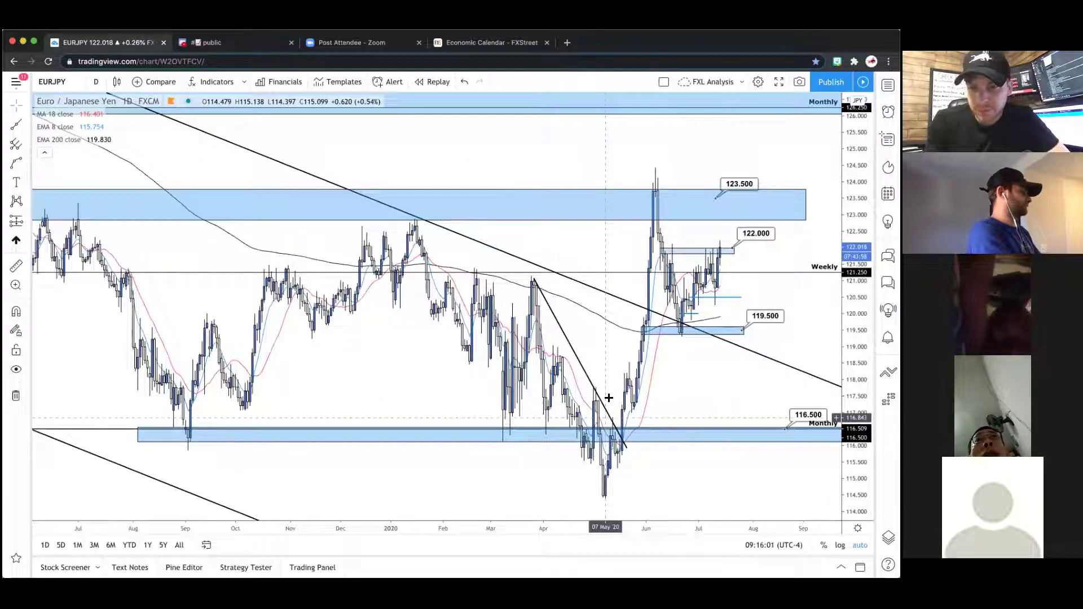
pyautogui.scroll(1, 609, 398)
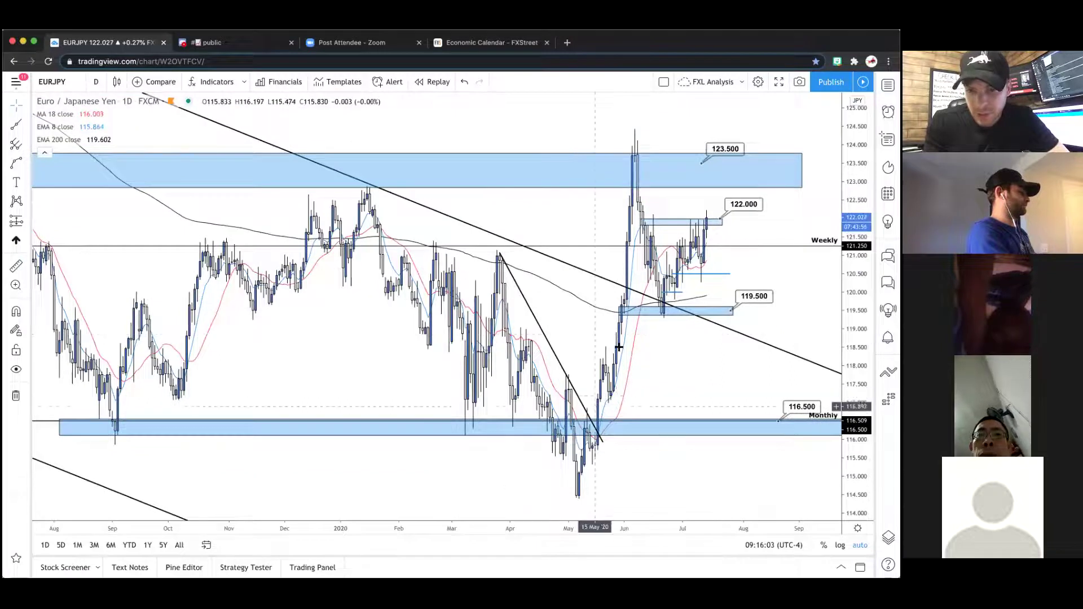
pyautogui.scroll(1, 635, 227)
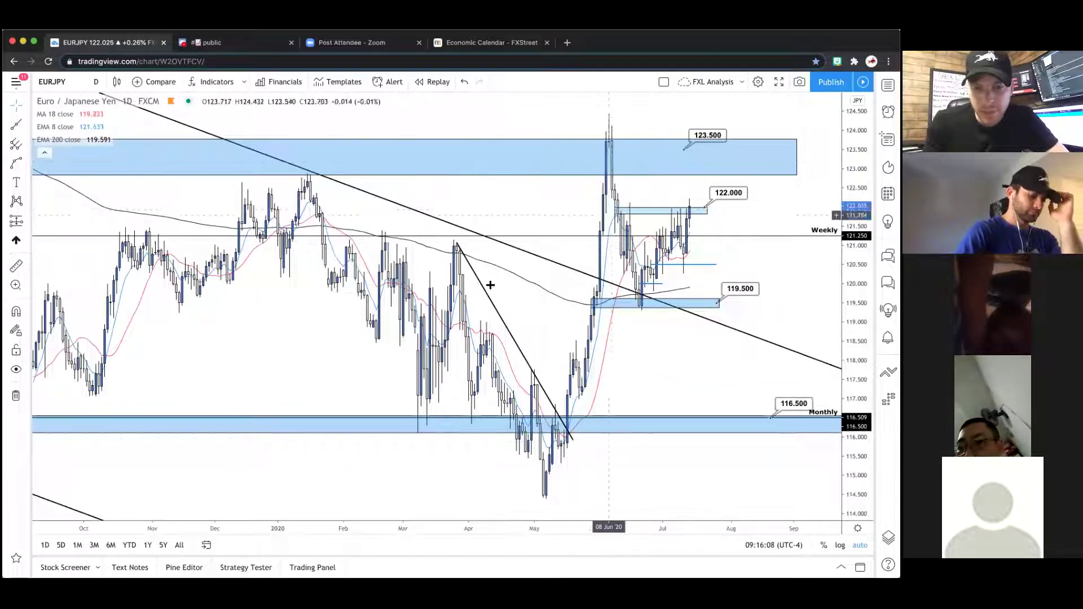
pyautogui.scroll(-2, 470, 292)
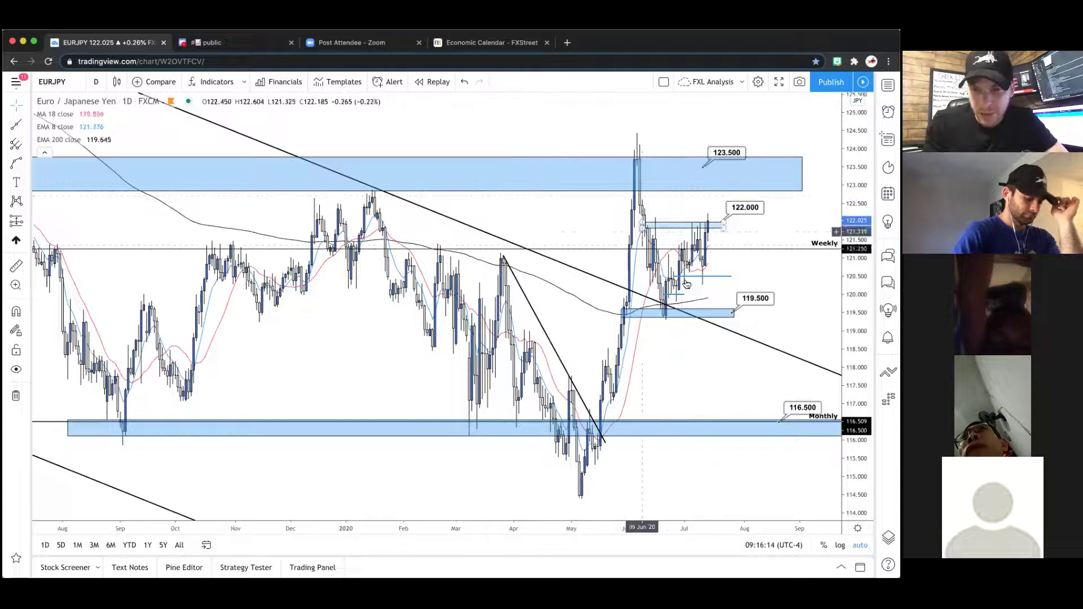
# - Switch EURJPY to the 4-hour timeframe and frame price action between the 119.500 and 123.500 zones
pyautogui.click(91, 82)
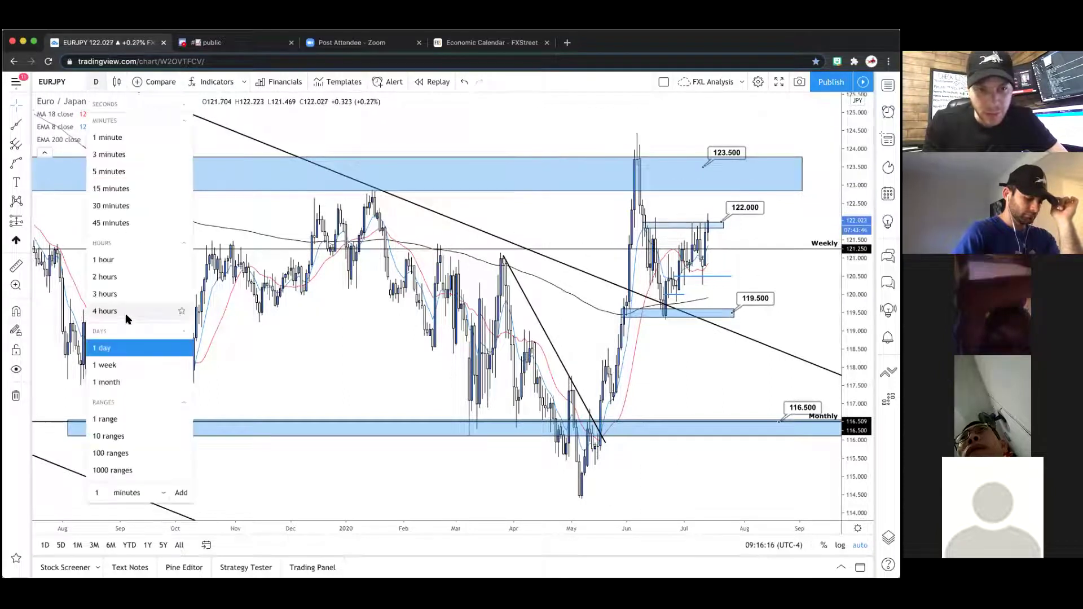
pyautogui.click(126, 316)
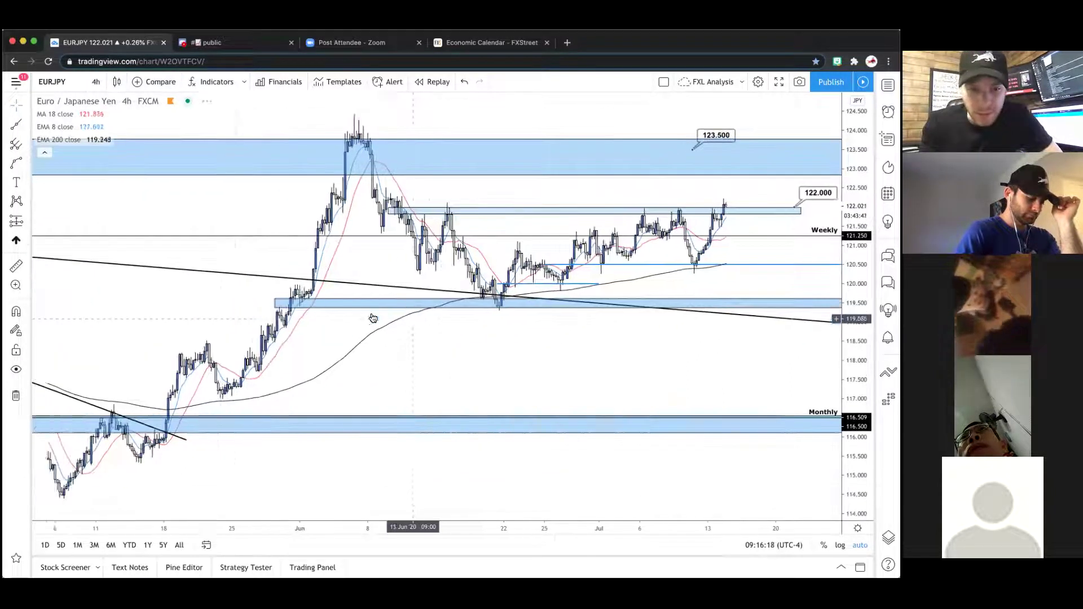
pyautogui.scroll(3, 373, 318)
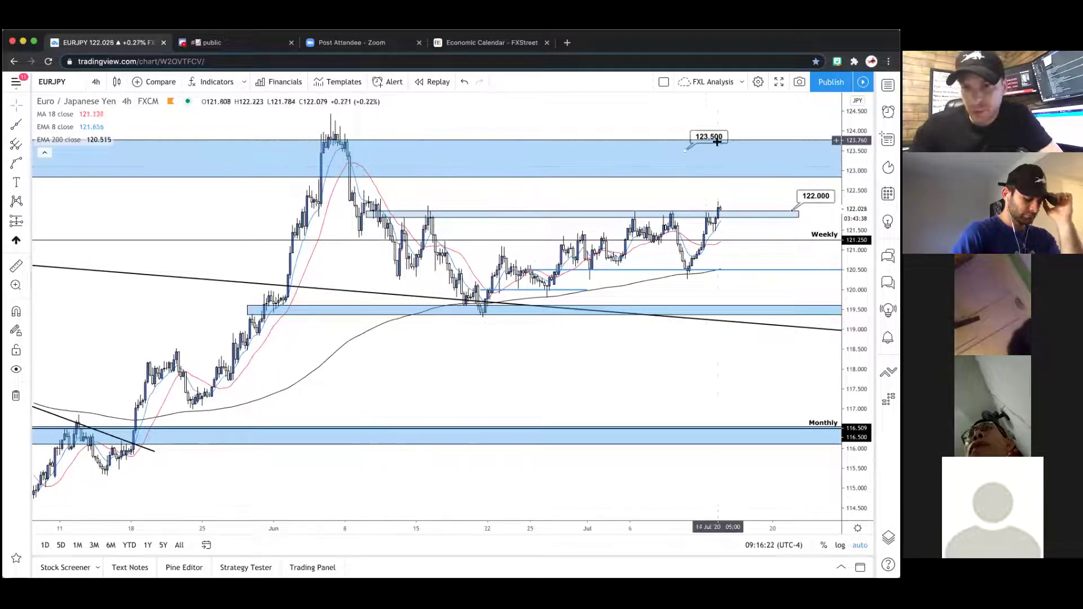
pyautogui.moveTo(857, 305); pyautogui.dragTo(857, 198)
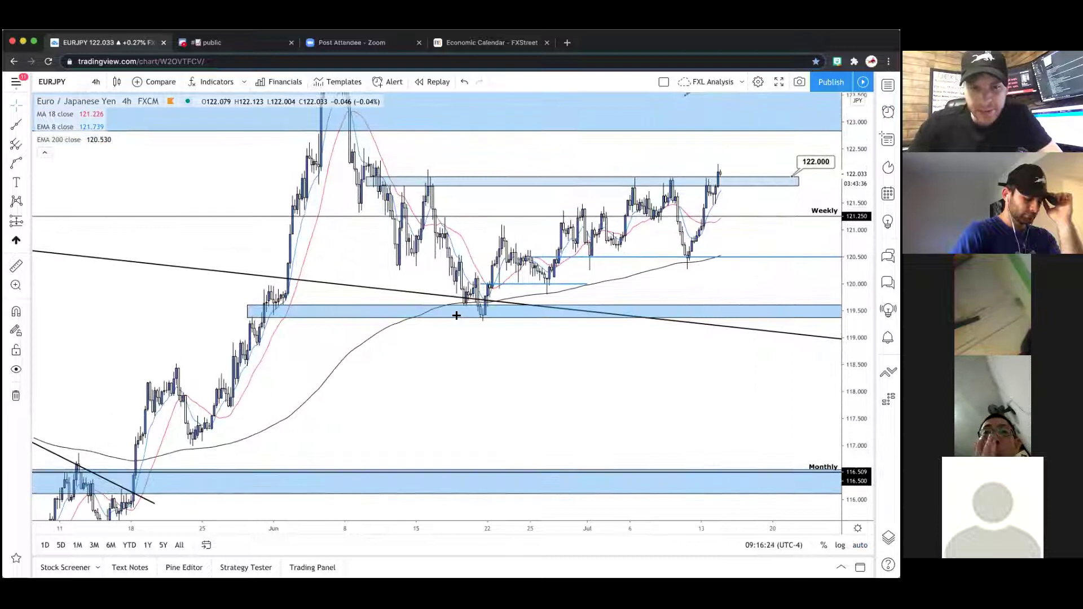
pyautogui.moveTo(550, 157); pyautogui.dragTo(530, 239)
pyautogui.scroll(2, 530, 239)
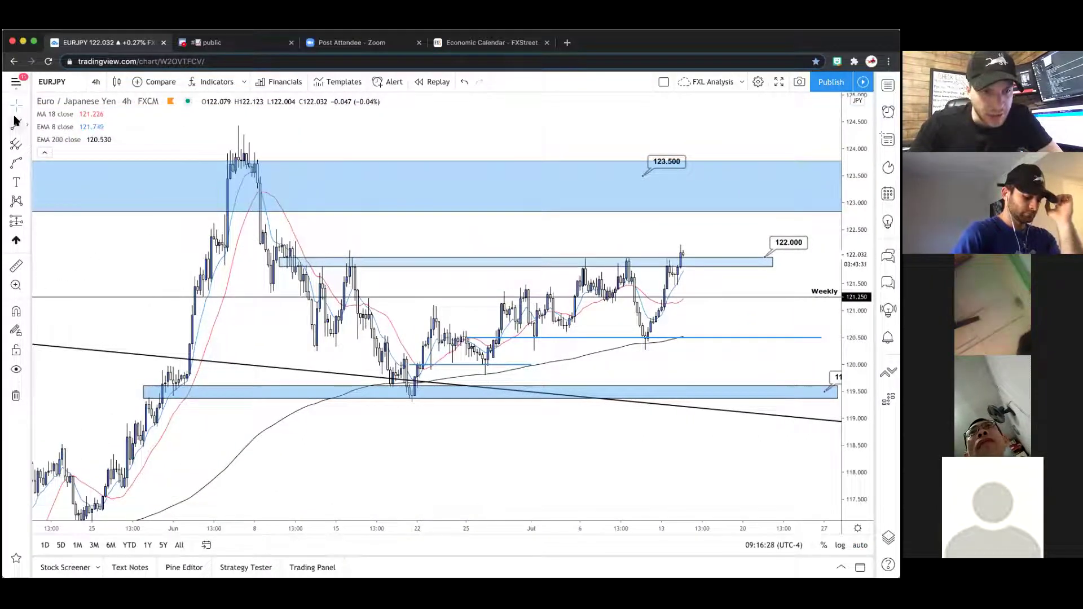
# - Draw an ascending trendline from the 21 June low at about 119.38 along the July low up to the weekly 121.250 level
pyautogui.click(26, 124)
pyautogui.click(62, 317)
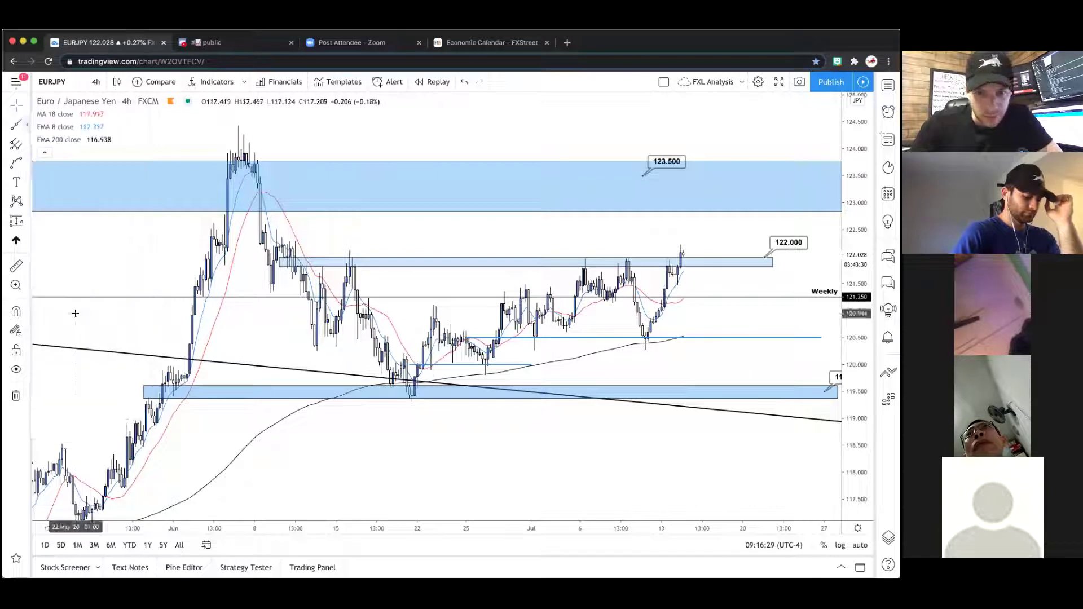
pyautogui.click(413, 396)
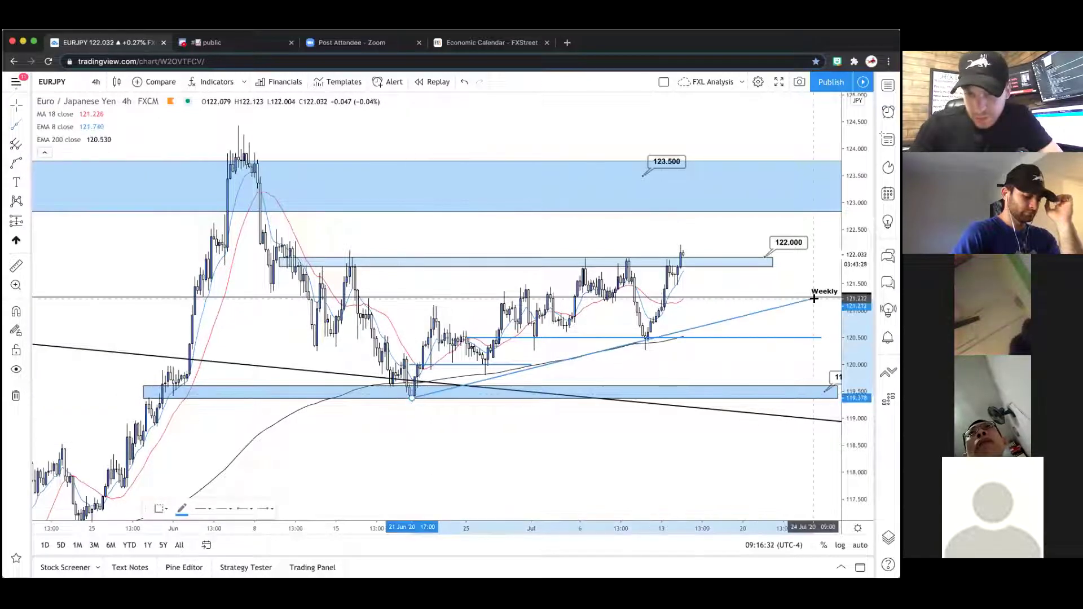
pyautogui.click(832, 298)
pyautogui.click(835, 297)
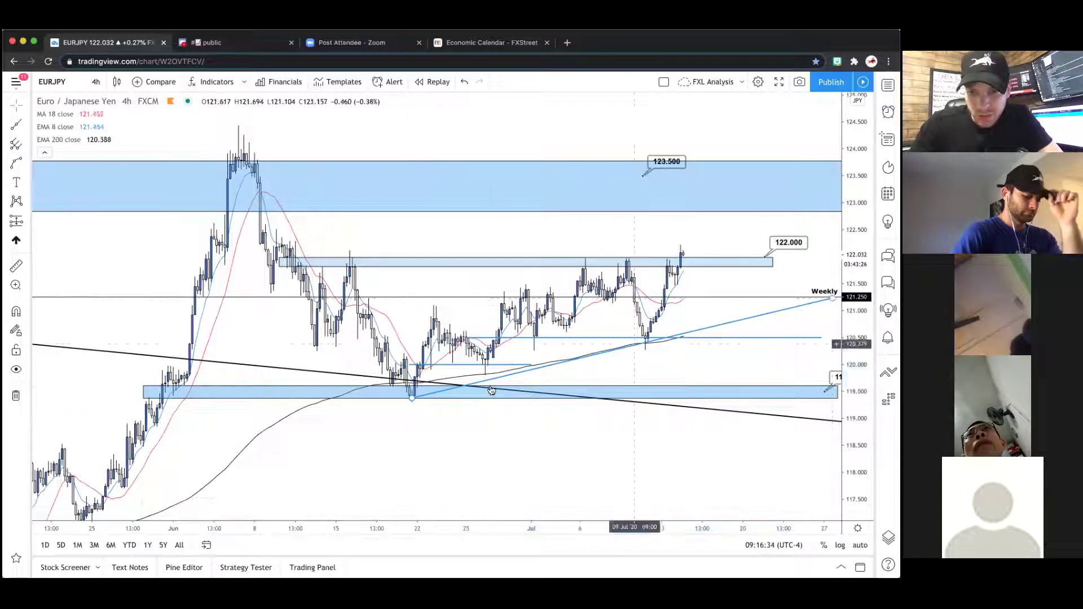
pyautogui.click(423, 287)
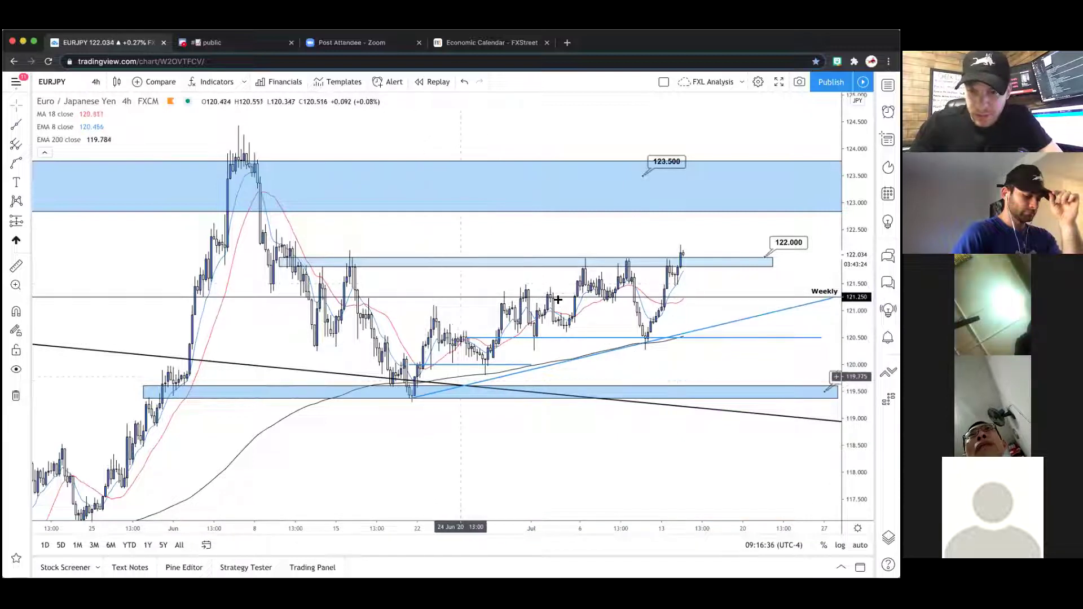
# - Add a price label to the short-term horizontal support line on the 4-hour EURJPY chart and set its price to 120.500
pyautogui.scroll(2, 557, 300)
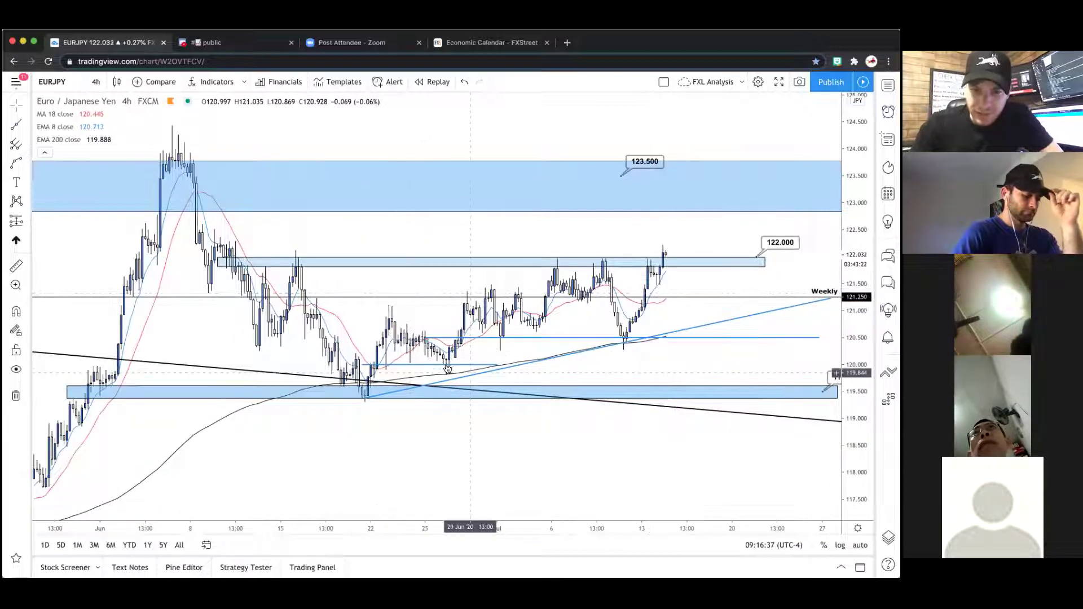
pyautogui.scroll(3, 583, 333)
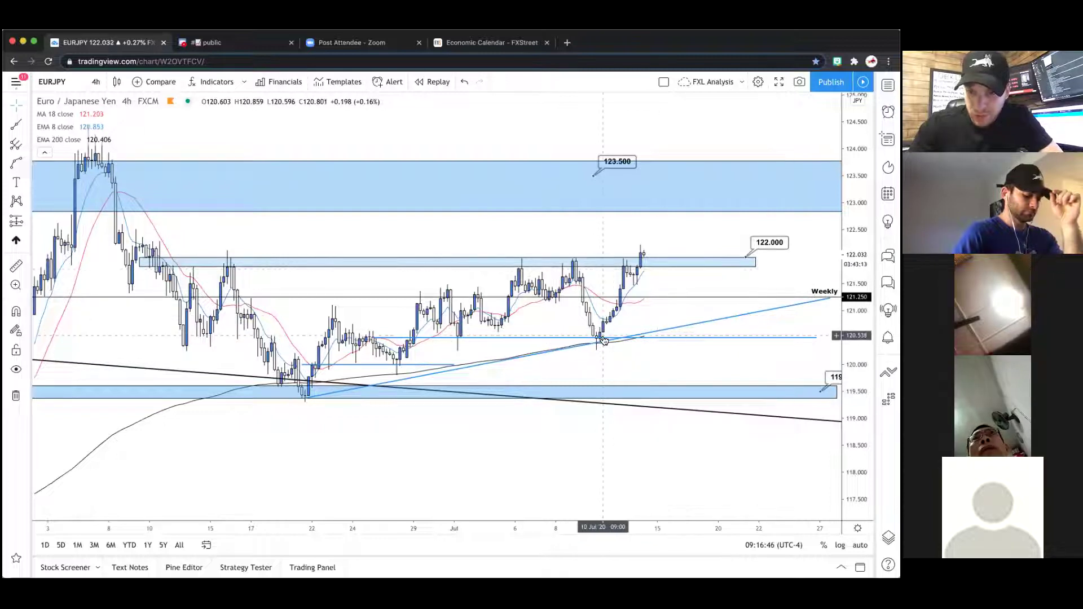
pyautogui.click(13, 185)
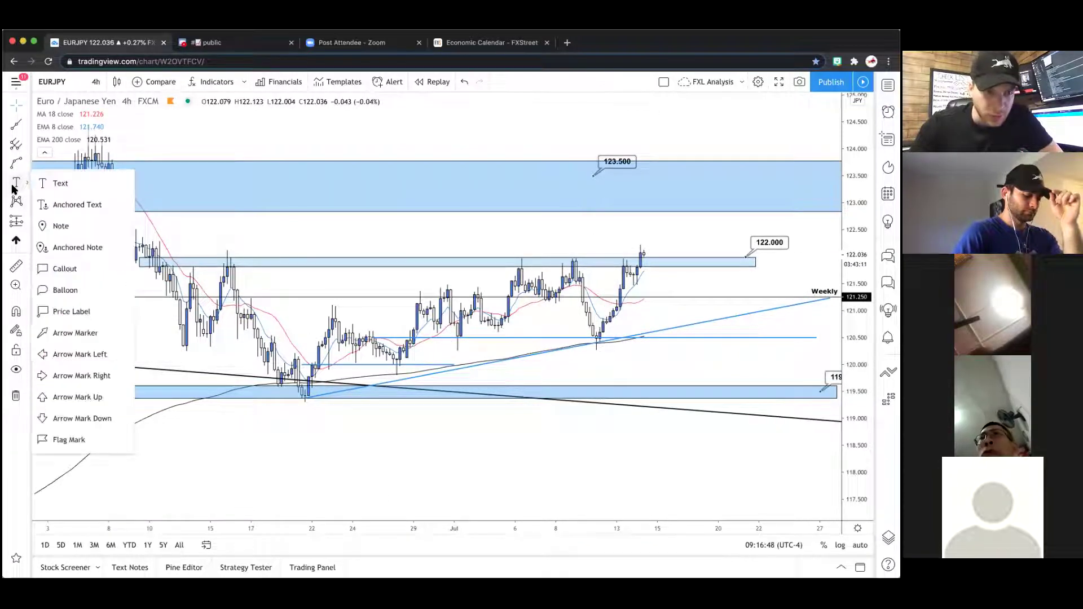
pyautogui.click(60, 290)
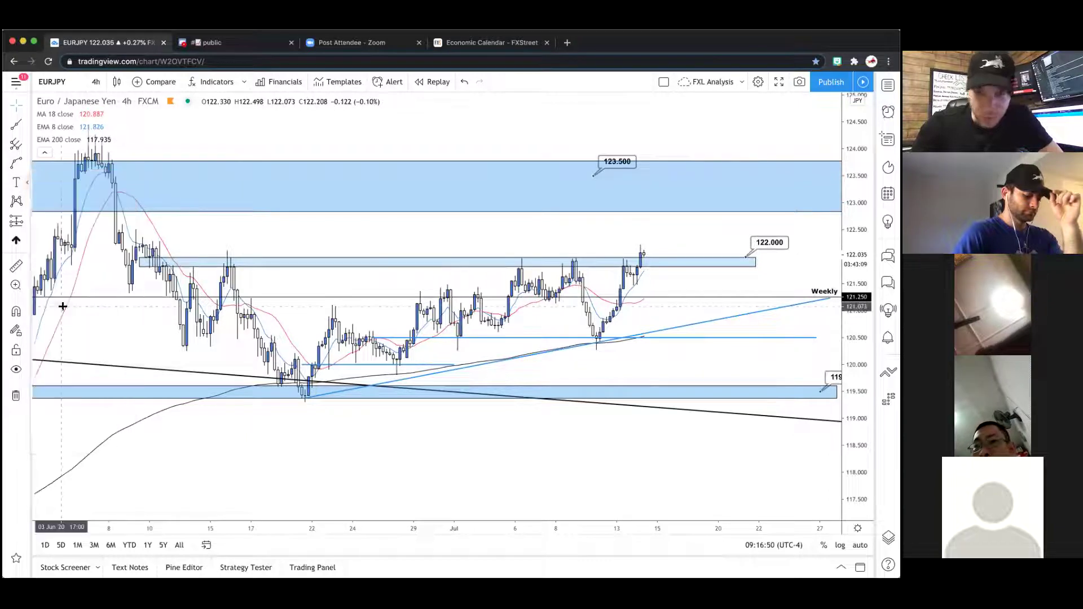
pyautogui.click(725, 338)
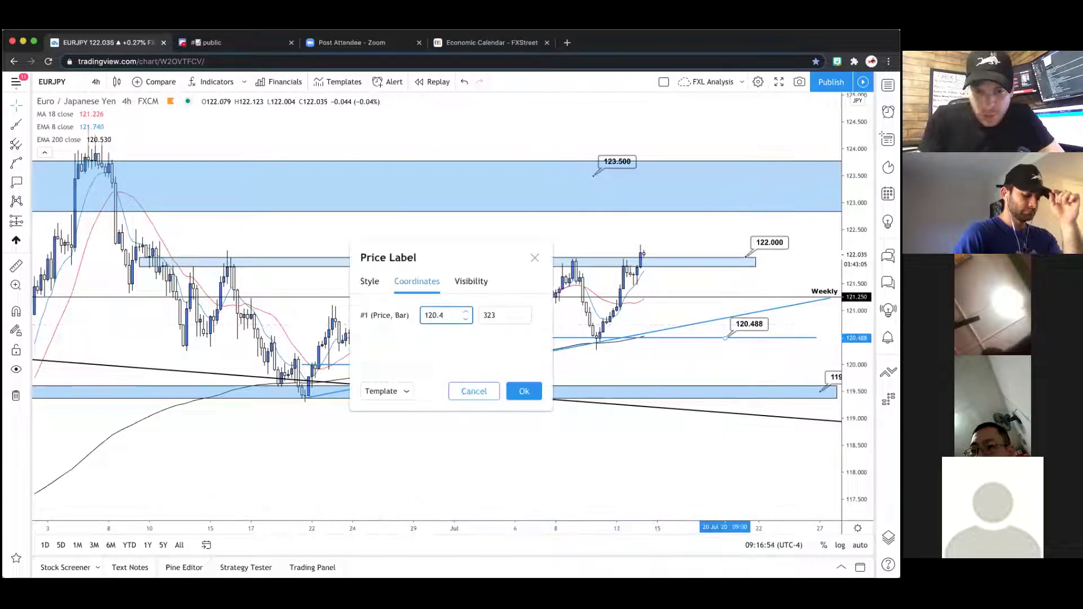
pyautogui.click(523, 392)
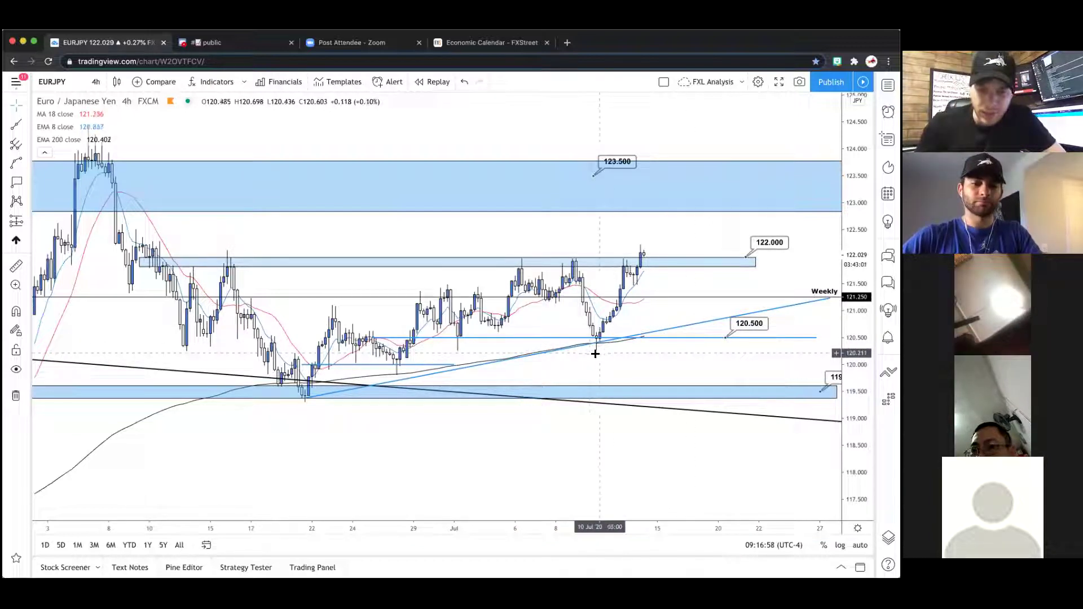
# - Draw a curved projection arrow from about 122.316 above the latest candle, dipping into the 122.000 zone and rising to about 123.557
pyautogui.scroll(2, 643, 246)
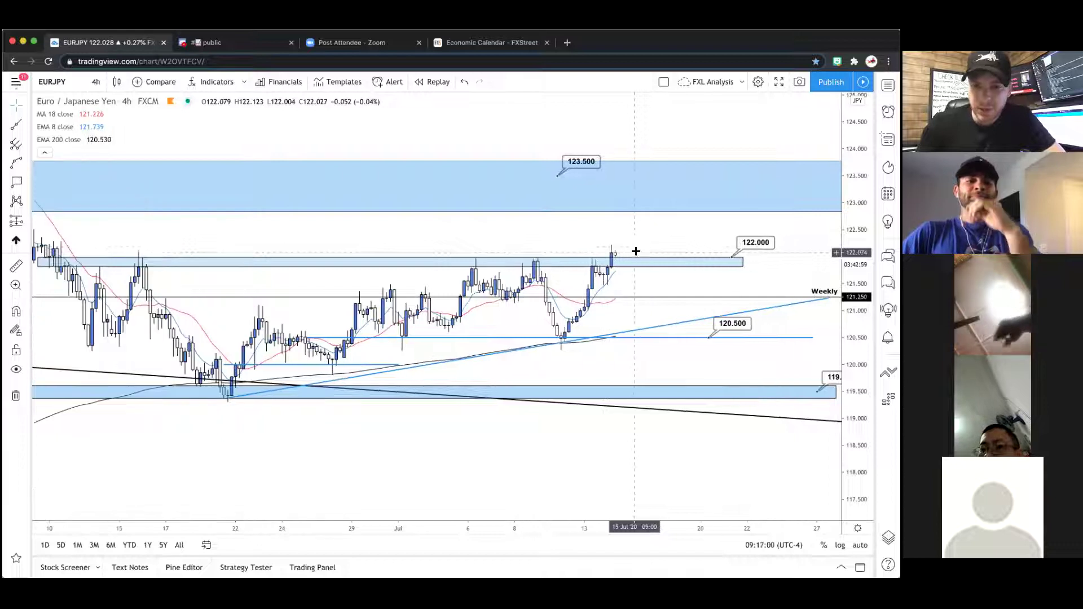
pyautogui.scroll(-3, 638, 250)
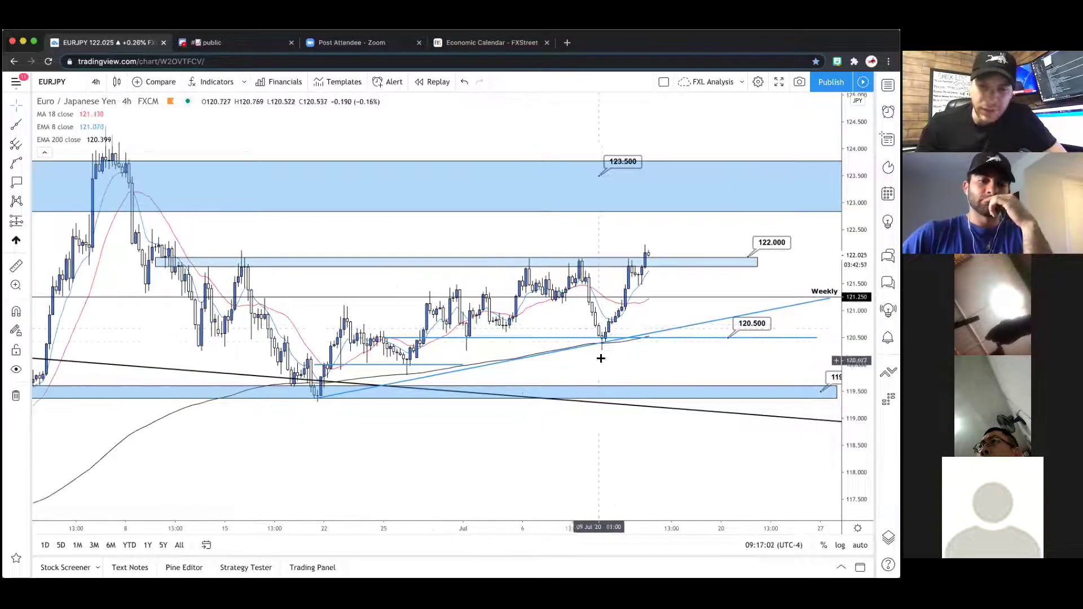
pyautogui.scroll(-2, 632, 271)
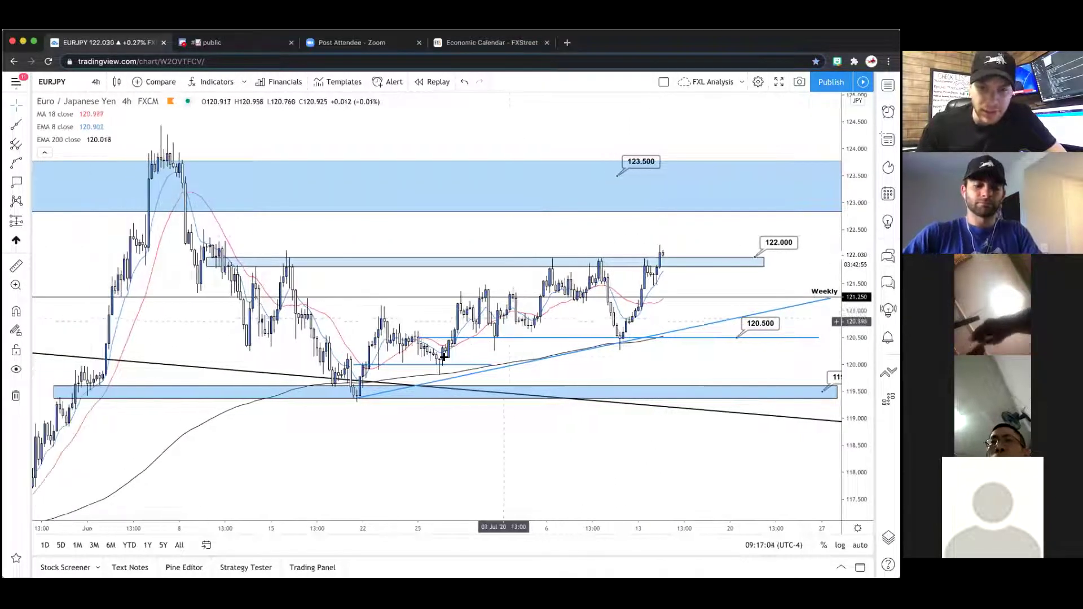
pyautogui.scroll(2, 644, 300)
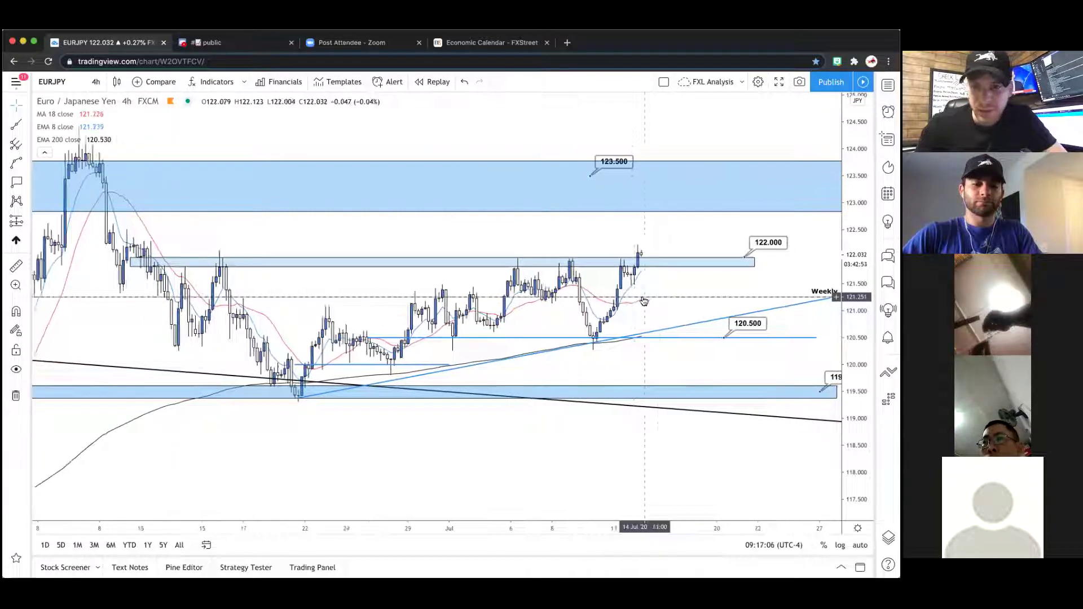
pyautogui.moveTo(856, 311); pyautogui.dragTo(850, 217)
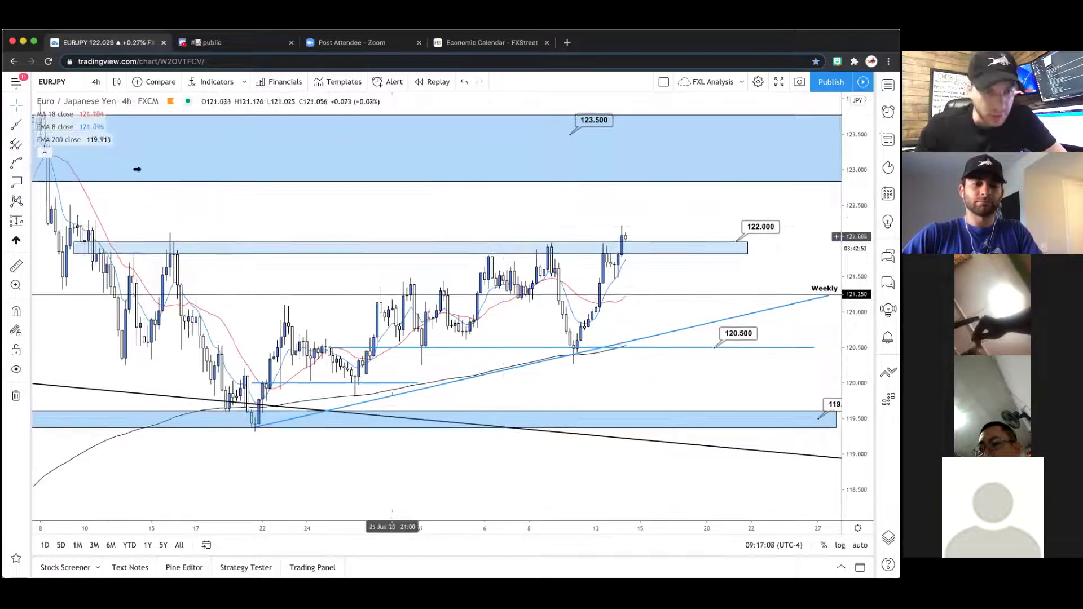
pyautogui.click(622, 215)
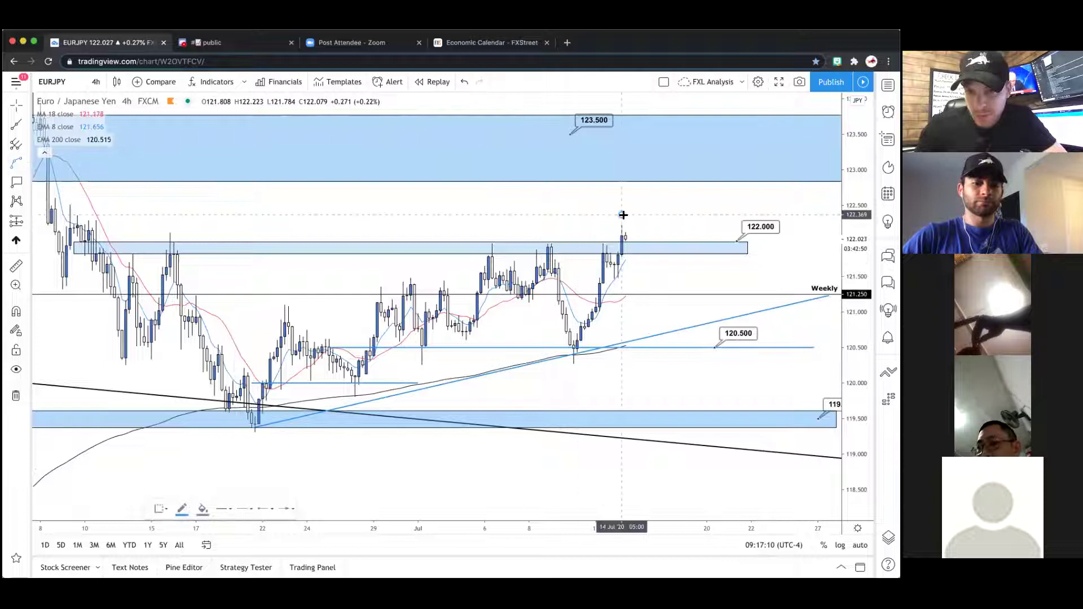
pyautogui.click(685, 163)
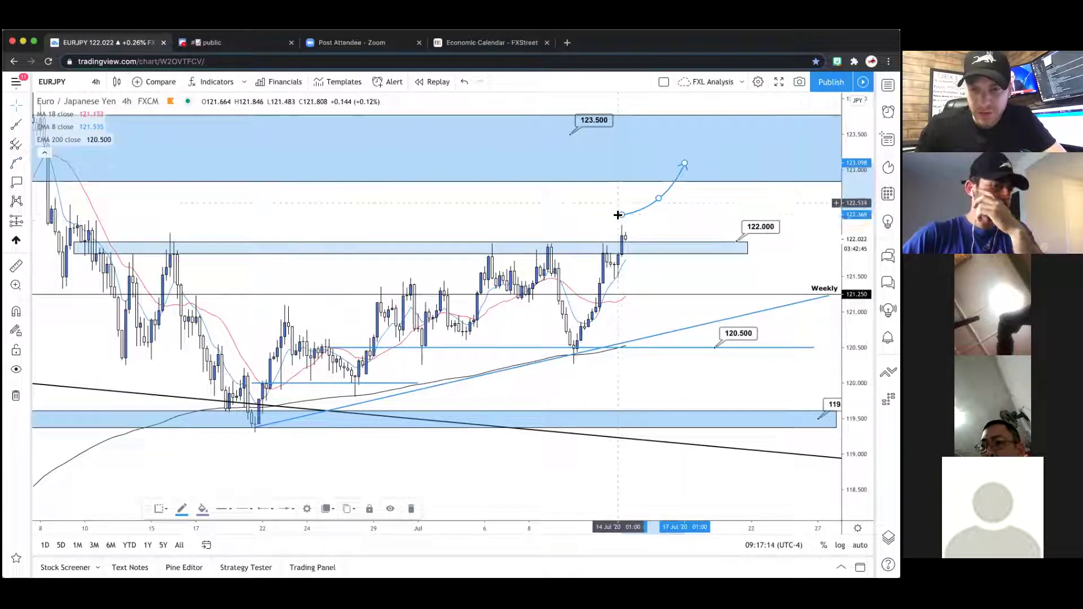
pyautogui.moveTo(658, 198); pyautogui.dragTo(663, 246)
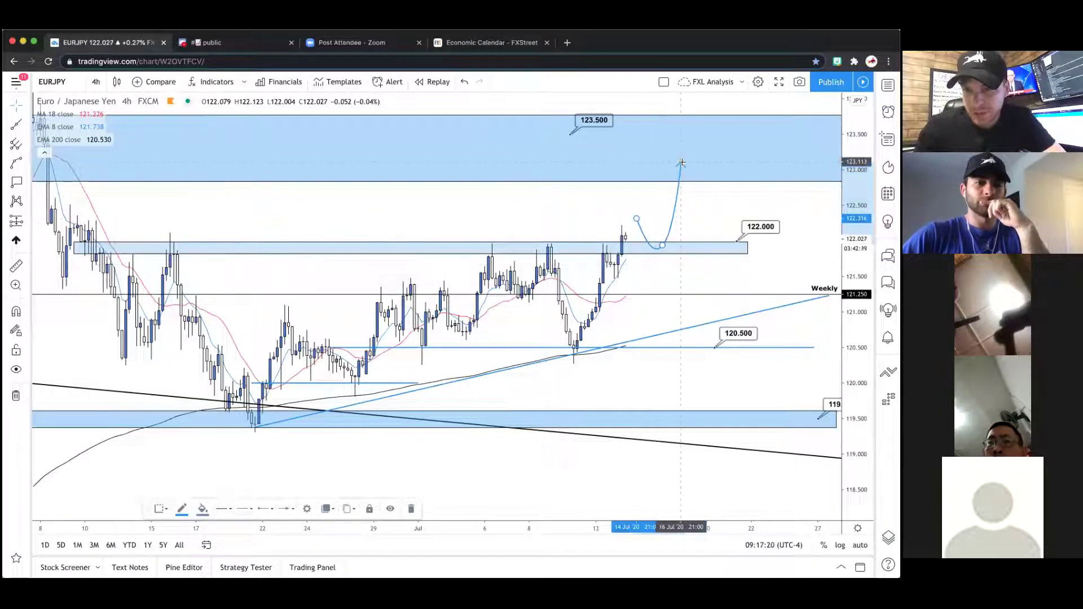
pyautogui.moveTo(686, 137); pyautogui.dragTo(685, 129)
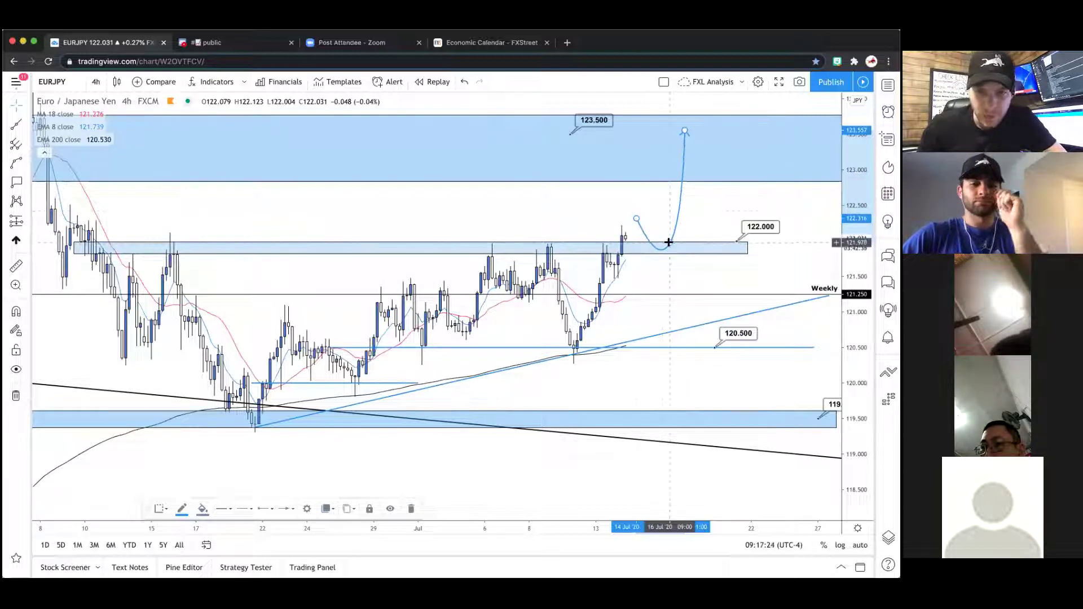
pyautogui.click(667, 263)
# - Place a long position at the 122.000 zone with entry about 121.955, target about 123.511 and stop about 121.451, ending around 21 July
pyautogui.click(27, 221)
pyautogui.click(43, 222)
pyautogui.click(640, 243)
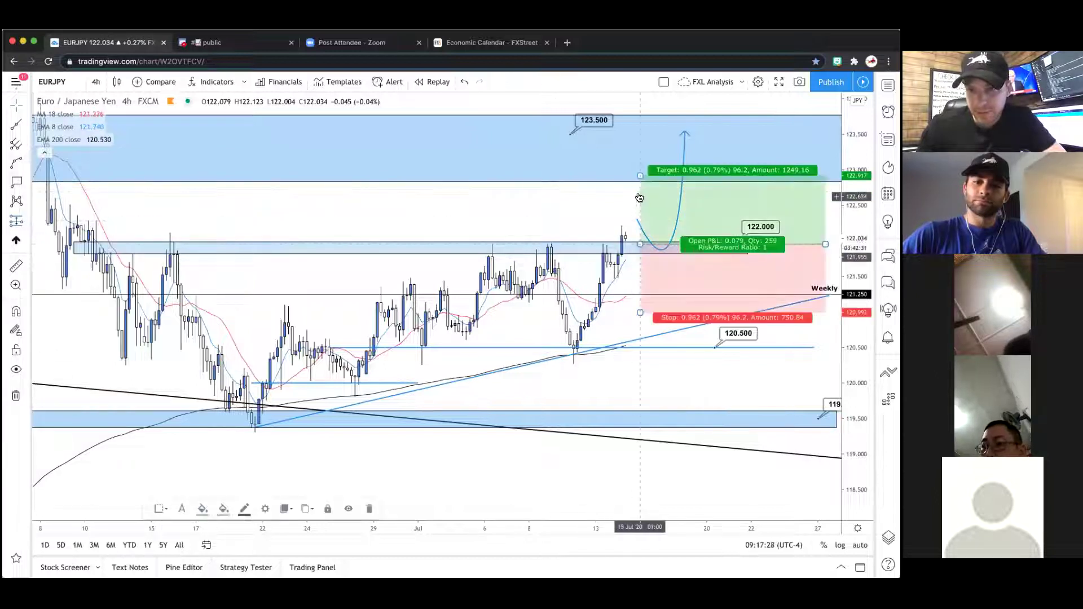
pyautogui.moveTo(640, 178); pyautogui.dragTo(640, 134)
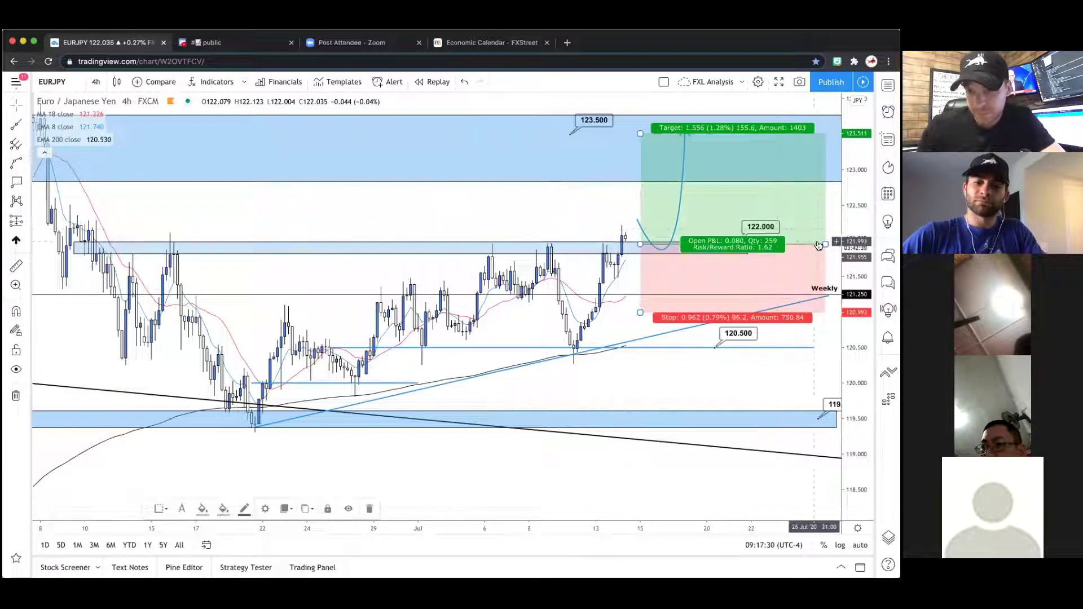
pyautogui.moveTo(824, 244); pyautogui.dragTo(737, 244)
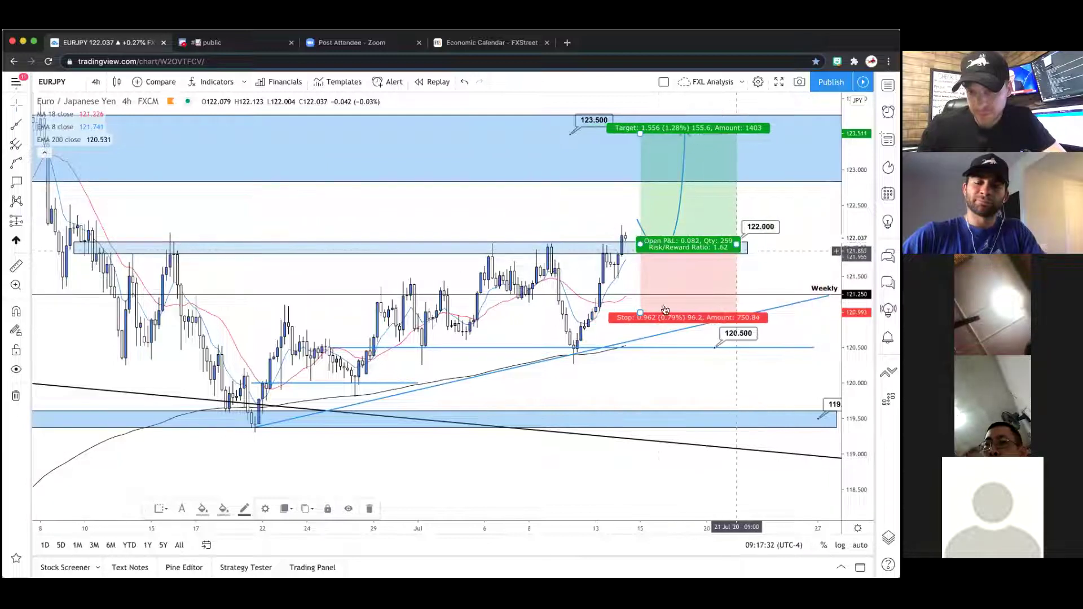
pyautogui.moveTo(640, 312); pyautogui.dragTo(639, 281)
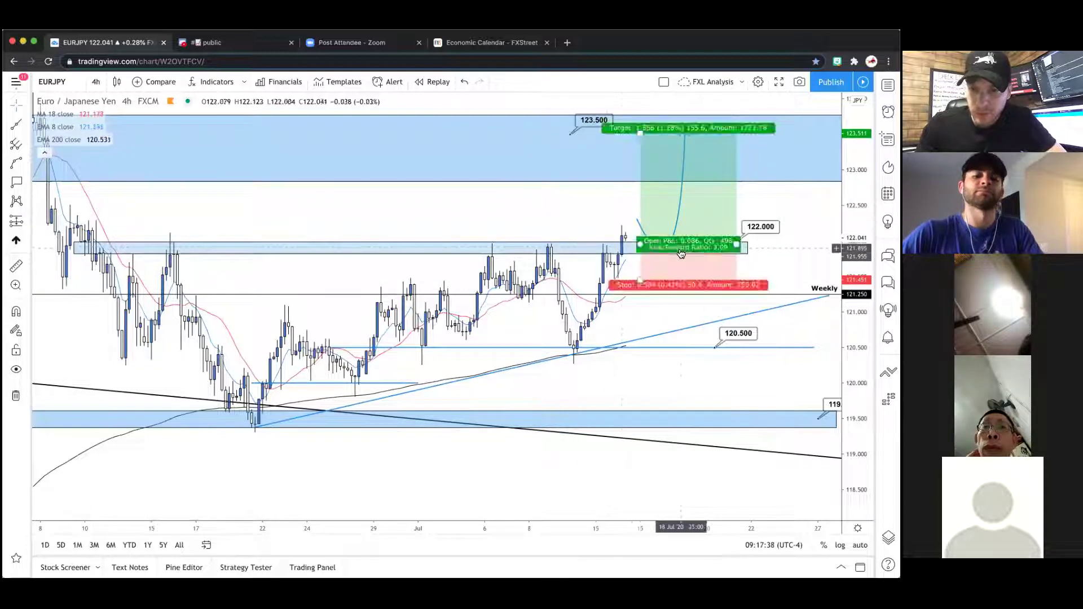
pyautogui.click(693, 215)
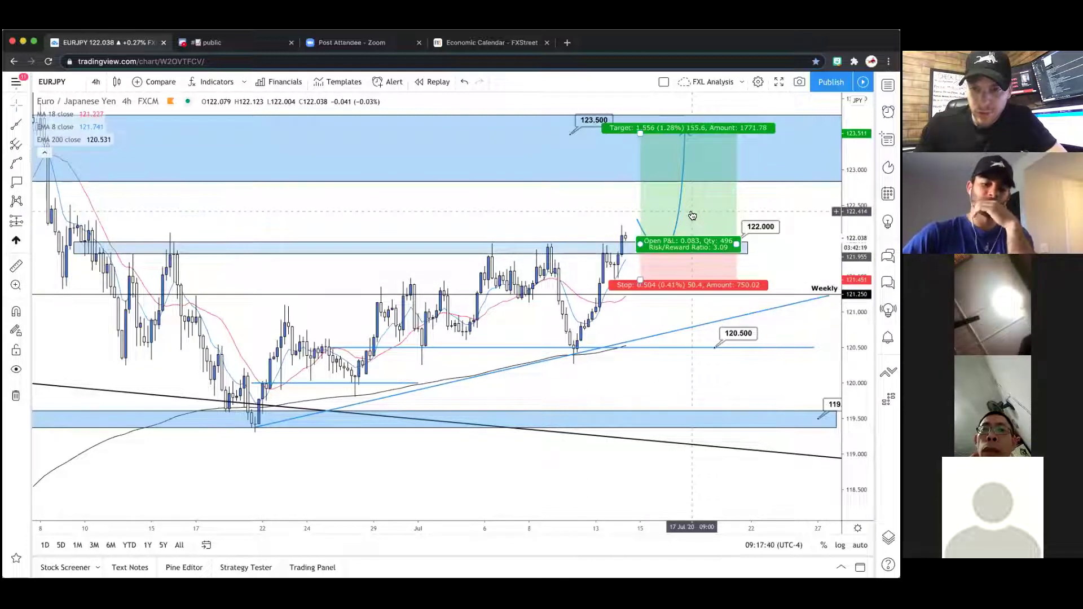
# - Draw two curved arrows for the bearish scenario: a dip and retest of the 122.000 zone, then a fall to the ascending trendline near 120.782
pyautogui.click(13, 165)
pyautogui.moveTo(625, 240); pyautogui.dragTo(674, 257)
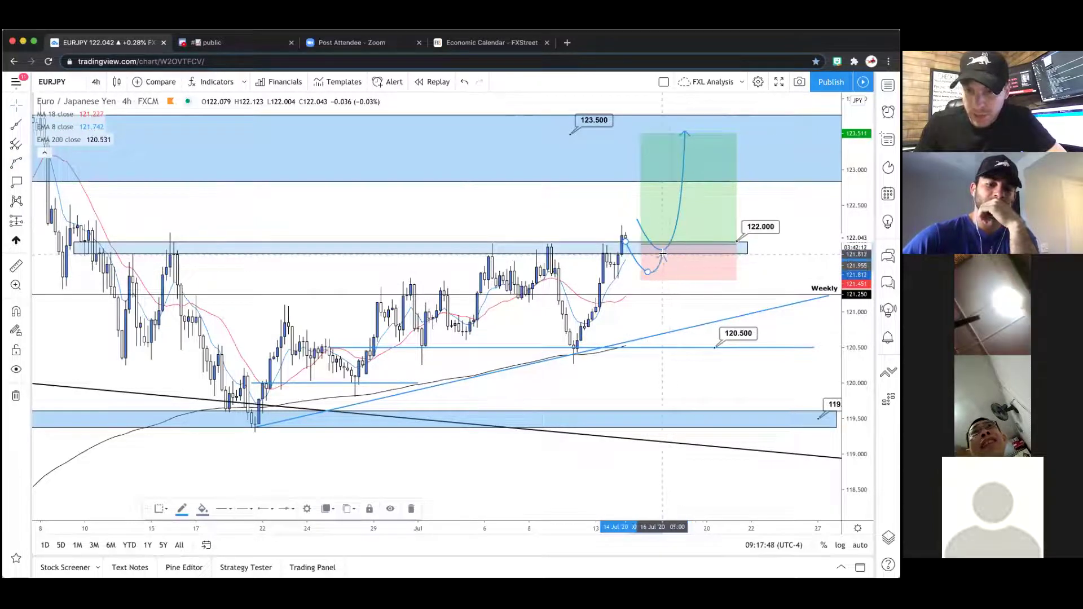
pyautogui.click(502, 211)
pyautogui.moveTo(645, 272)
pyautogui.mouseDown()
pyautogui.moveTo(675, 251)
pyautogui.moveTo(703, 327)
pyautogui.moveTo(698, 259)
pyautogui.mouseUp()
pyautogui.click(683, 261)
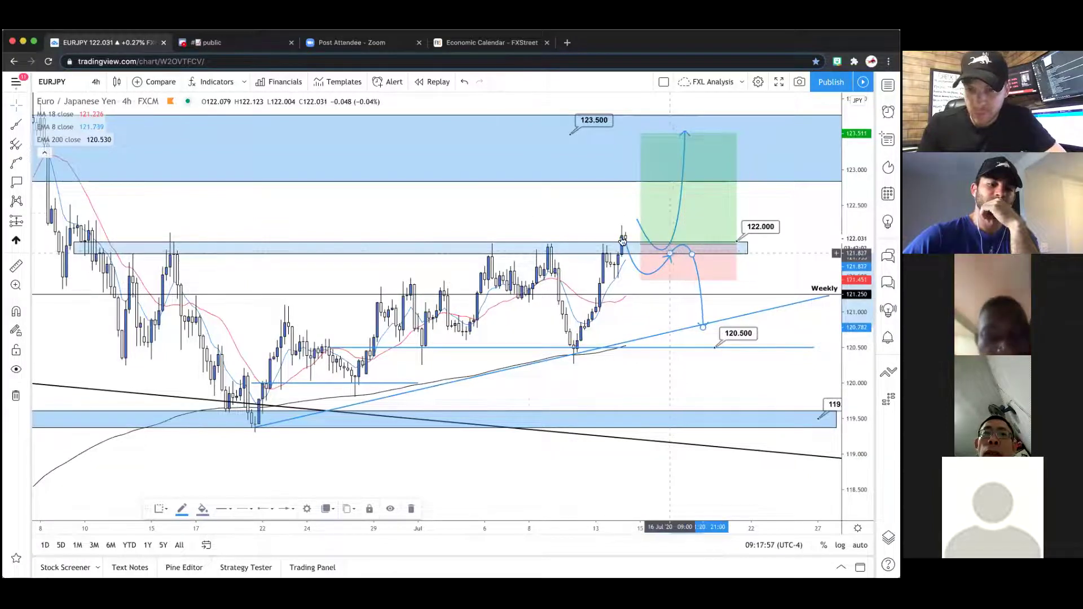
# - Examine the 4-hour long setup and both projections against the June swing high and the surrounding levels, including the position's risk/reward ratio
pyautogui.scroll(-5, 529, 213)
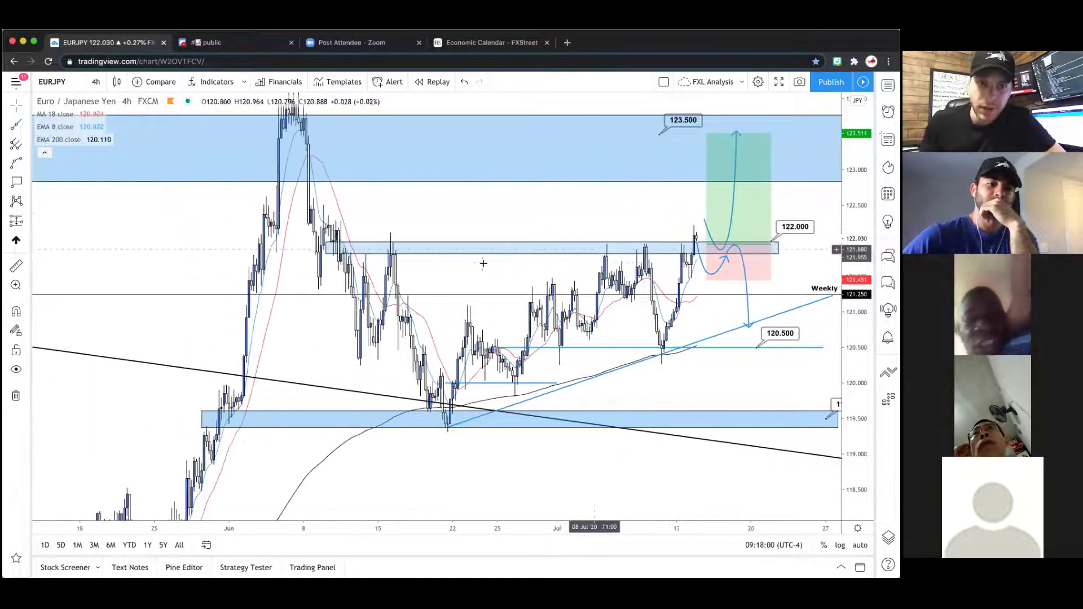
pyautogui.scroll(-4, 484, 264)
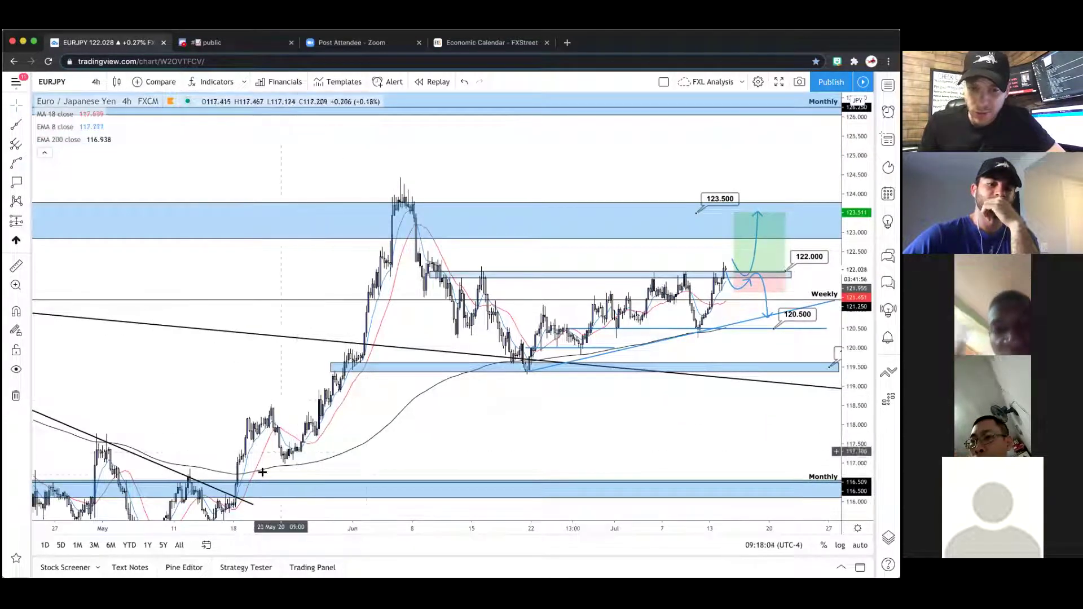
pyautogui.scroll(3, 393, 314)
pyautogui.scroll(1, 396, 311)
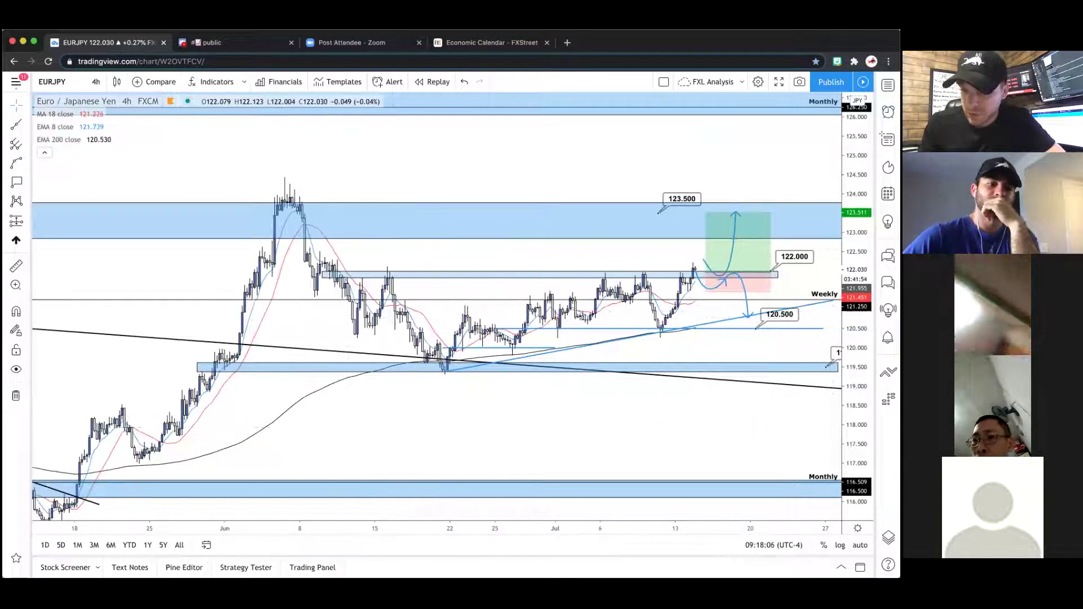
pyautogui.moveTo(858, 395); pyautogui.dragTo(858, 200)
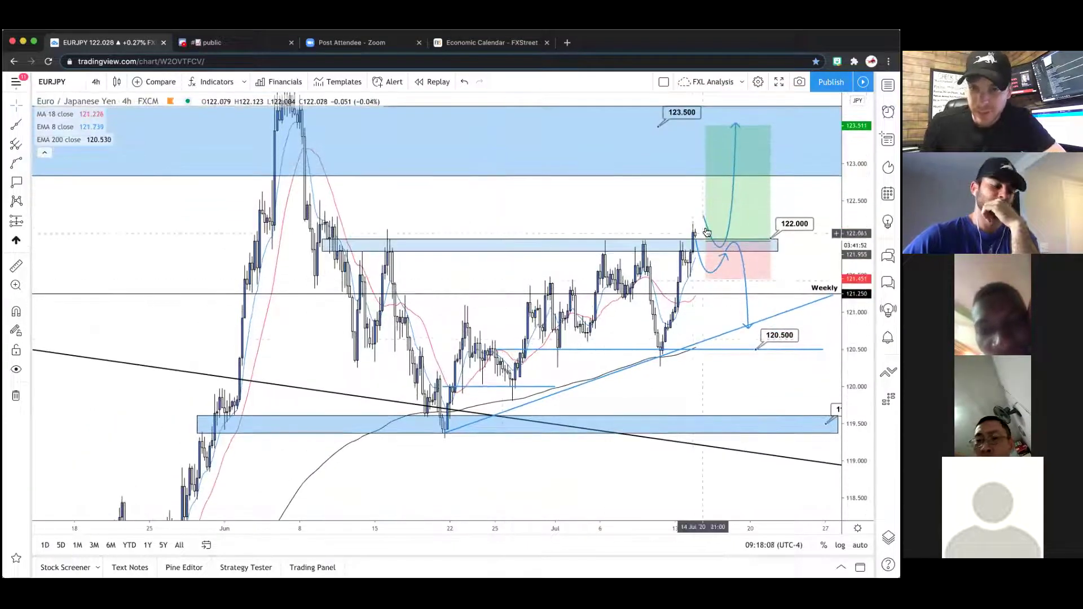
pyautogui.scroll(2, 718, 232)
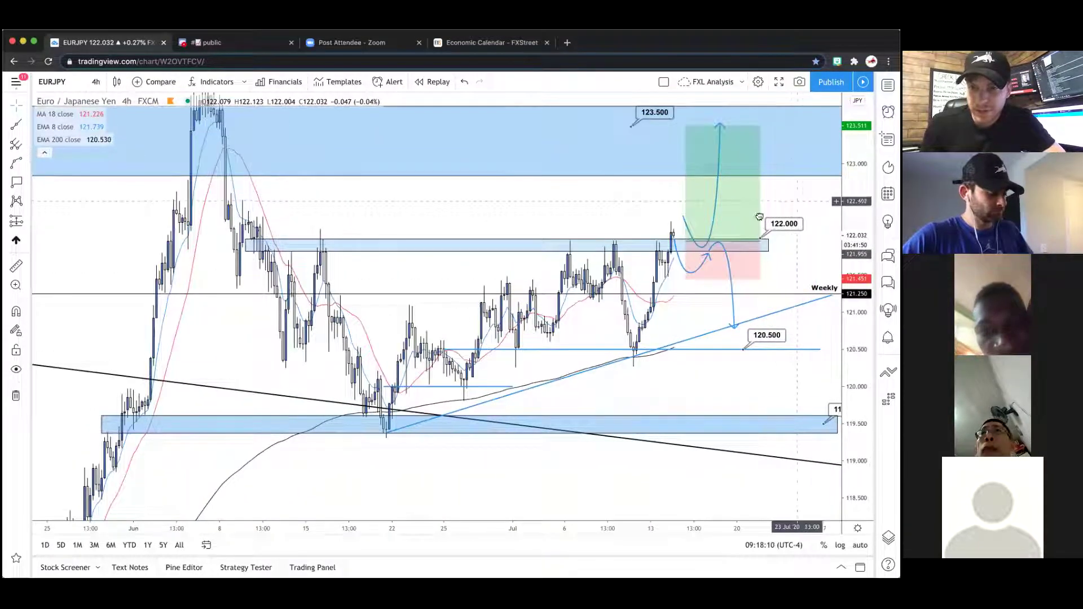
pyautogui.moveTo(803, 200); pyautogui.dragTo(756, 232)
pyautogui.click(659, 190)
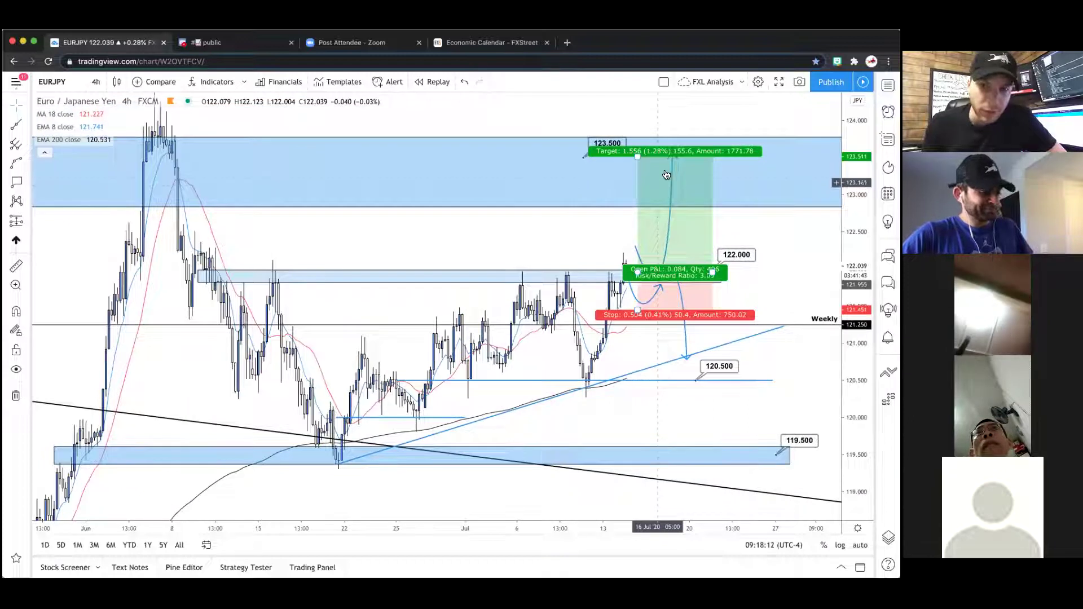
pyautogui.press('Escape')
# - Switch EURJPY to the daily timeframe and frame the projections between the 116.500 and 126.250 monthly levels
pyautogui.click(96, 83)
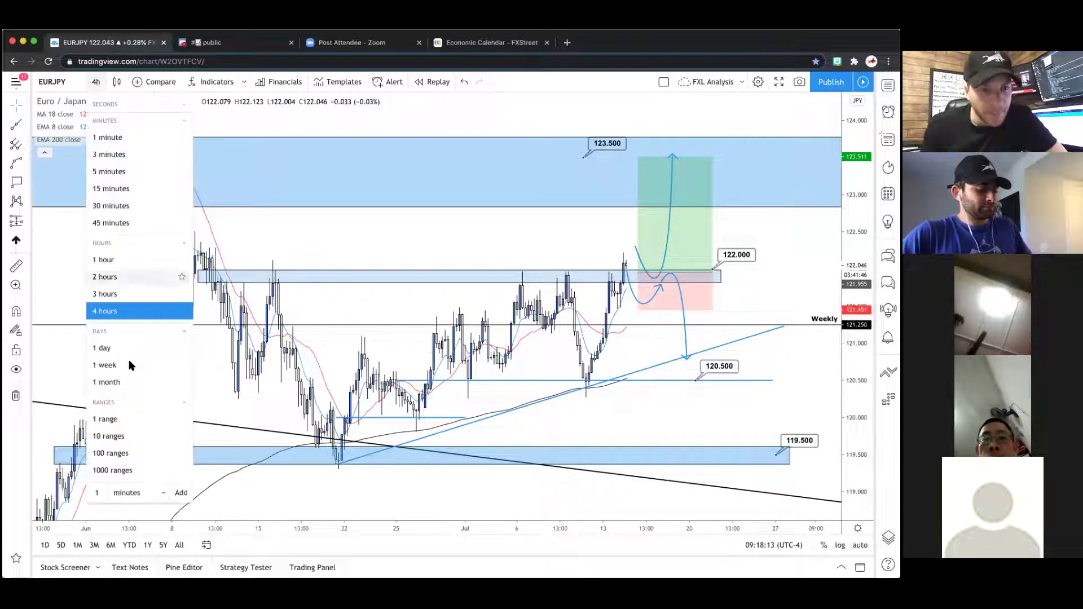
pyautogui.click(104, 349)
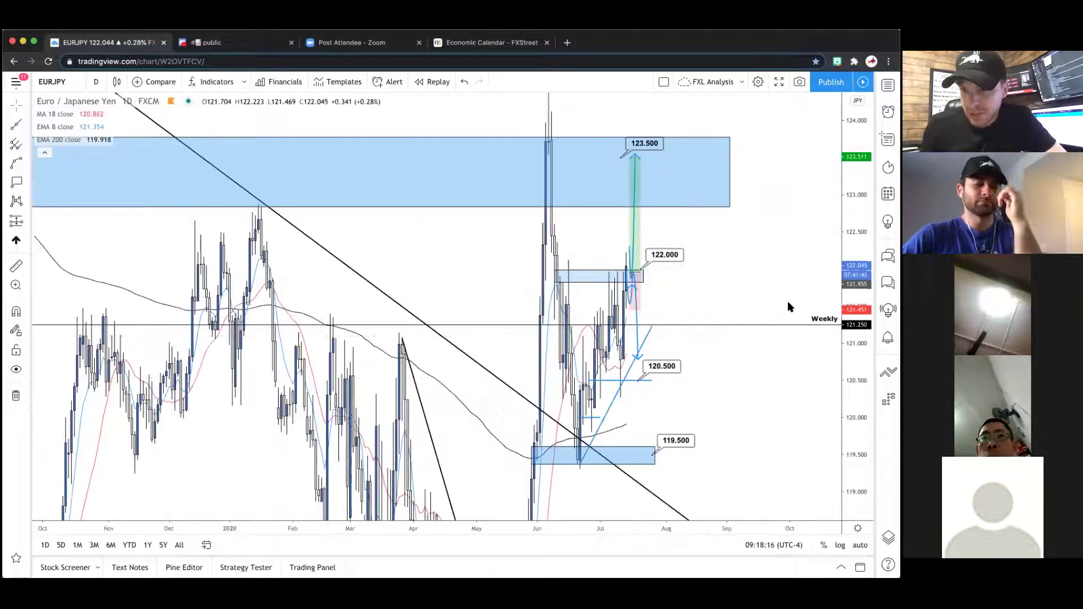
pyautogui.moveTo(856, 217); pyautogui.dragTo(856, 451)
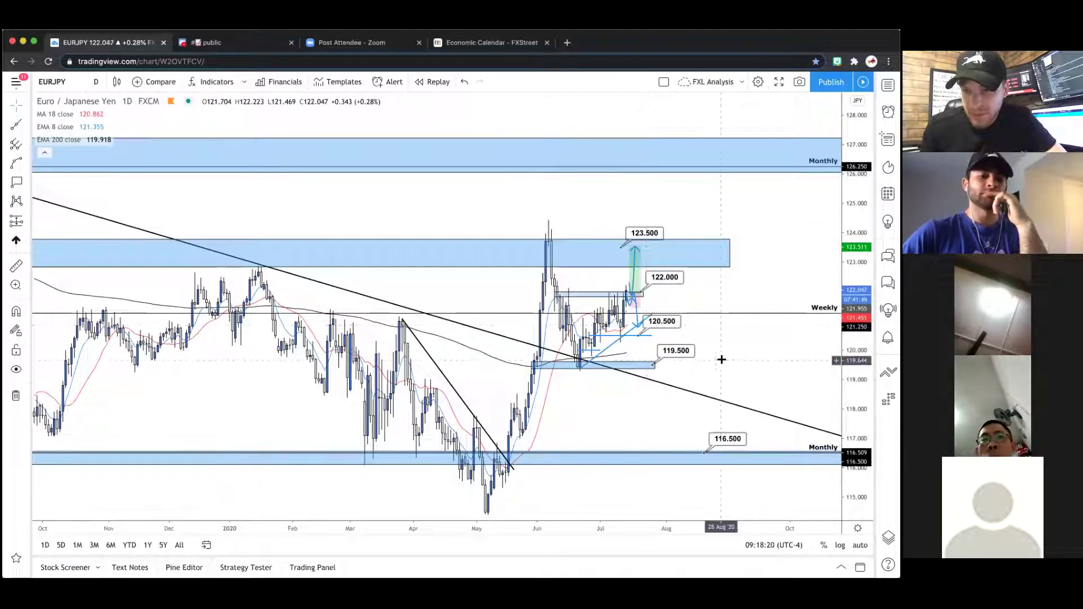
pyautogui.scroll(1, 819, 327)
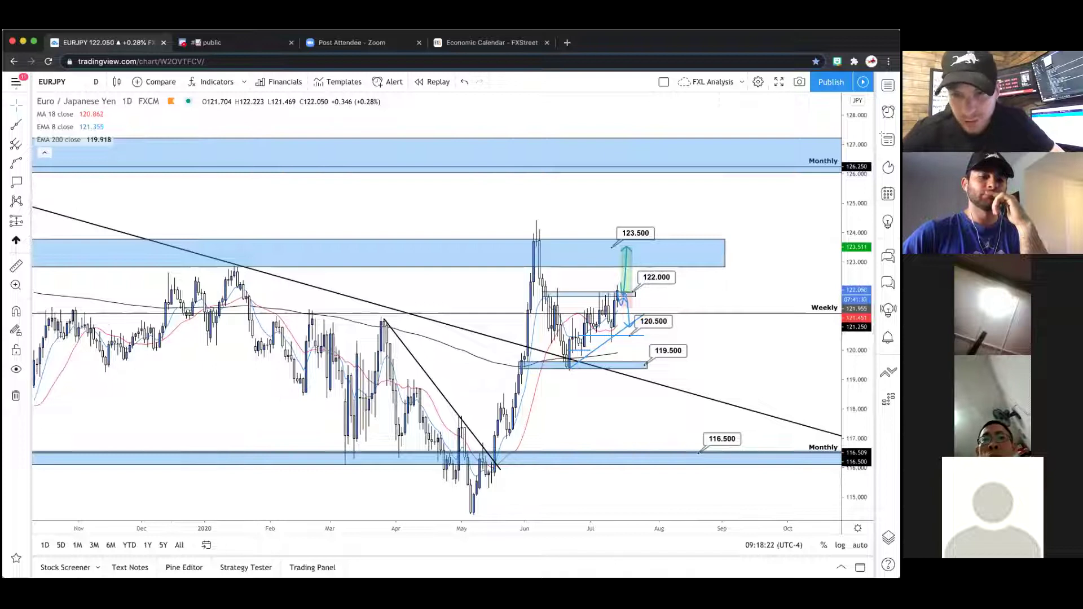
pyautogui.scroll(1, 698, 316)
pyautogui.scroll(2, 573, 343)
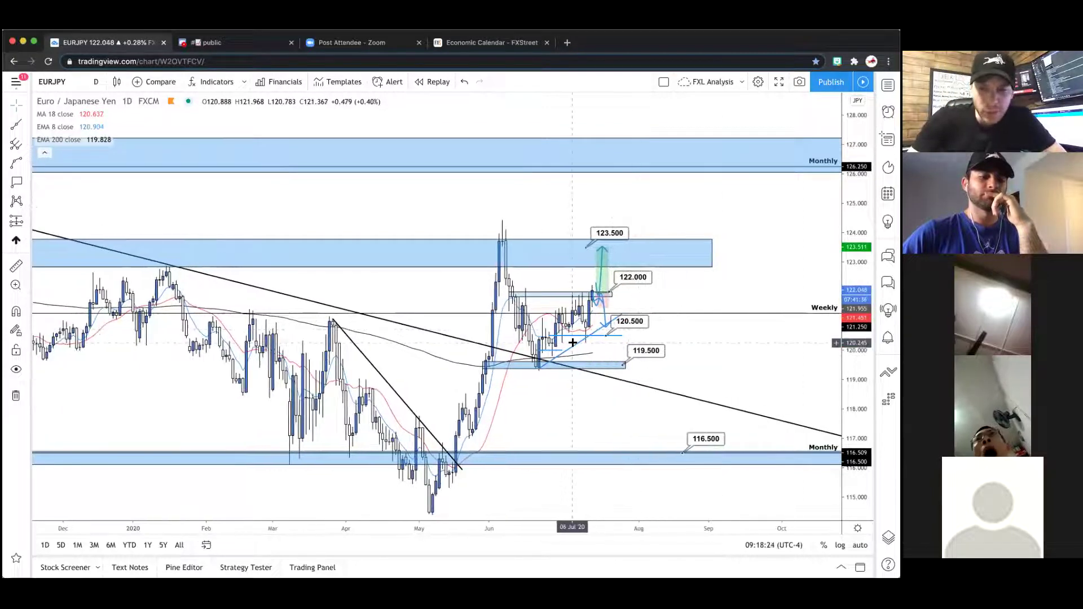
pyautogui.scroll(-2, 315, 305)
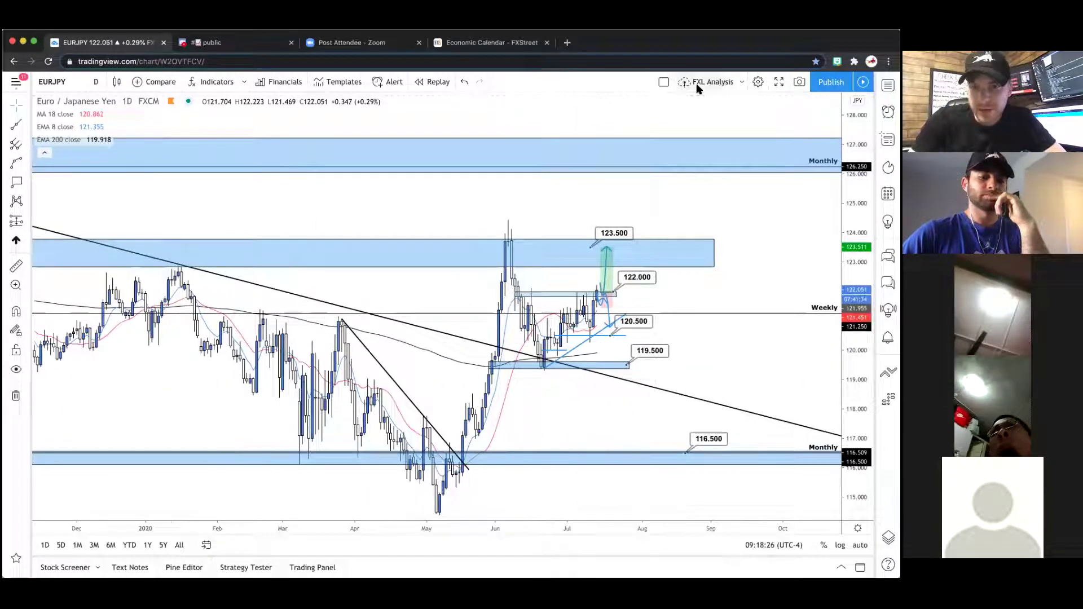
# - Switch the chart to XAUUSD and review its daily trend between the 1355.00 monthly and 1825.00 weekly levels
pyautogui.click(888, 85)
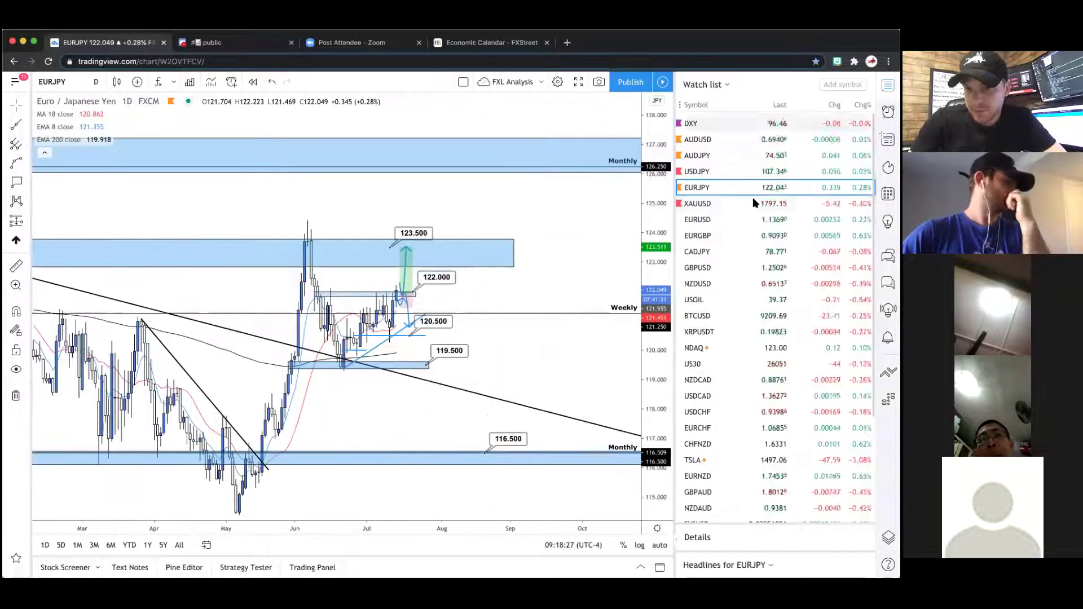
pyautogui.click(722, 202)
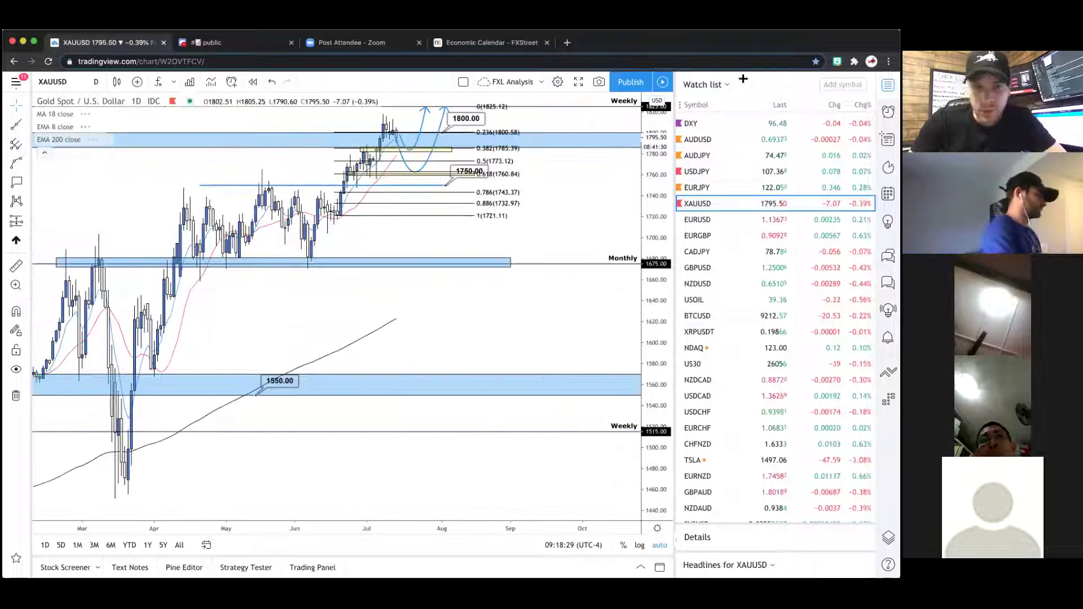
pyautogui.click(888, 85)
pyautogui.scroll(-5, 339, 344)
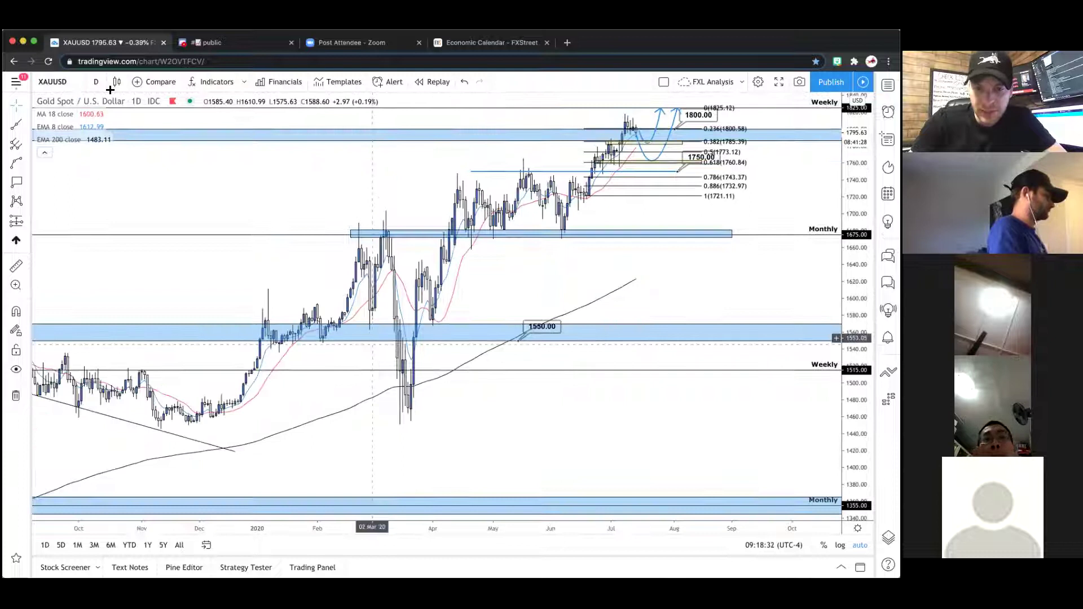
pyautogui.scroll(-3, 599, 242)
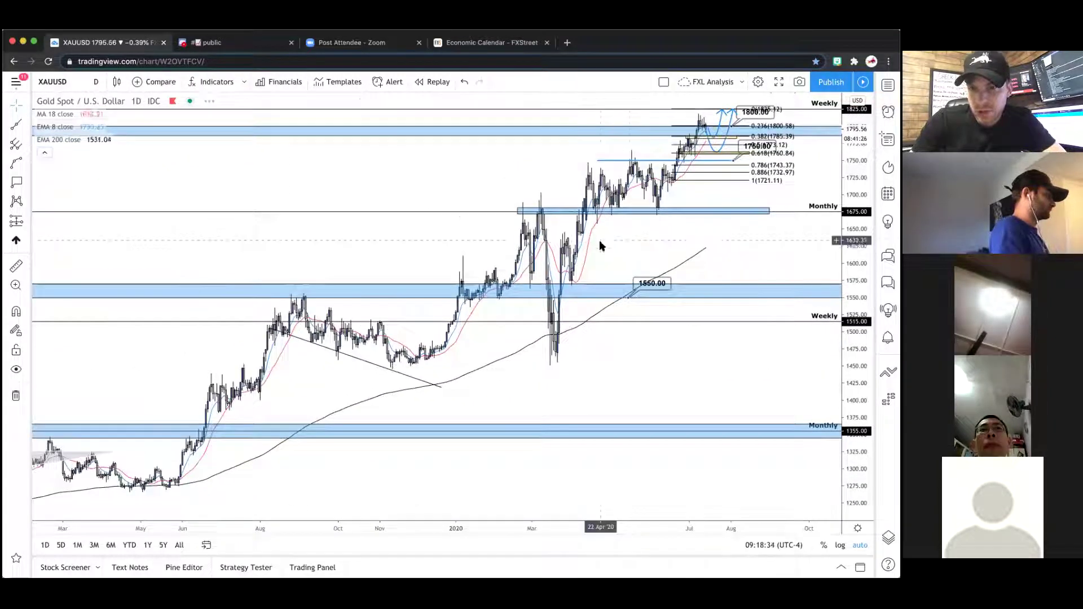
pyautogui.scroll(5, 675, 191)
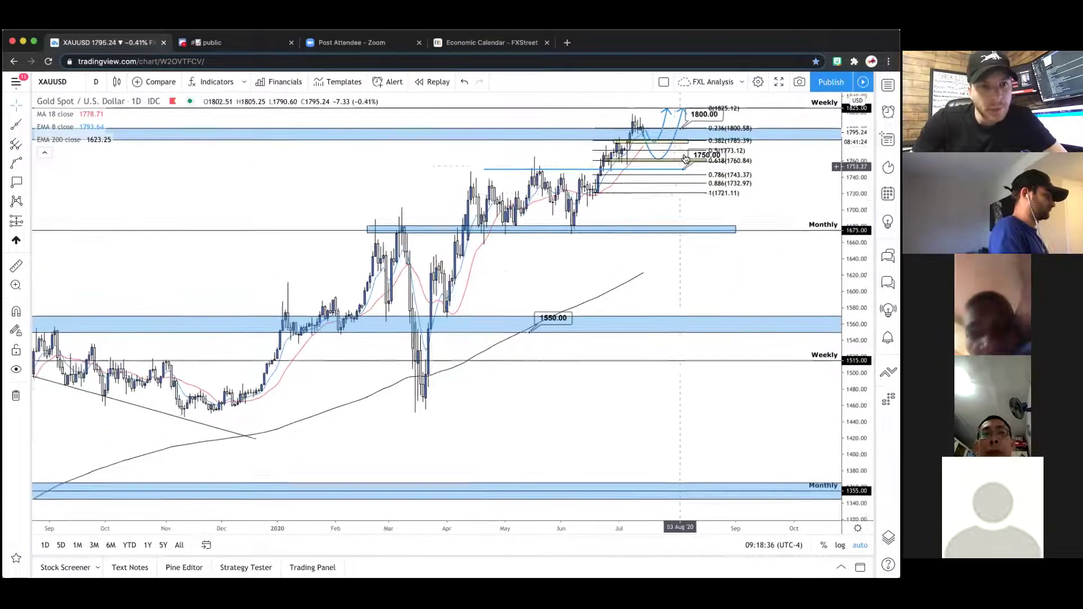
pyautogui.scroll(5, 594, 146)
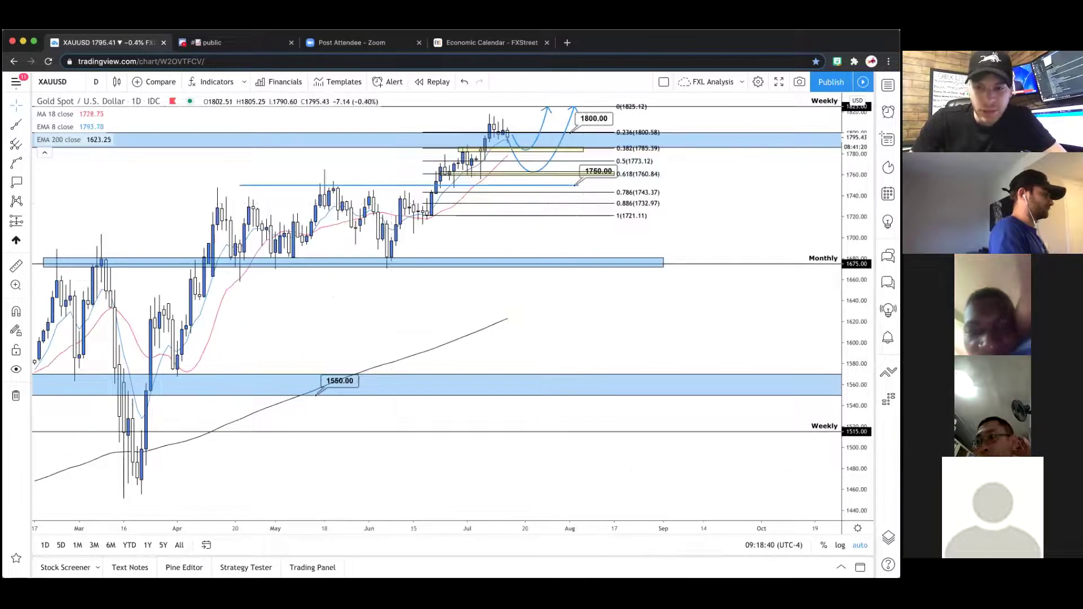
# - Move the 1750.00 price label up to about 1762.43, onto the lower yellow zone by the 0.618 retracement
pyautogui.moveTo(856, 435); pyautogui.dragTo(857, 426)
pyautogui.scroll(5, 743, 382)
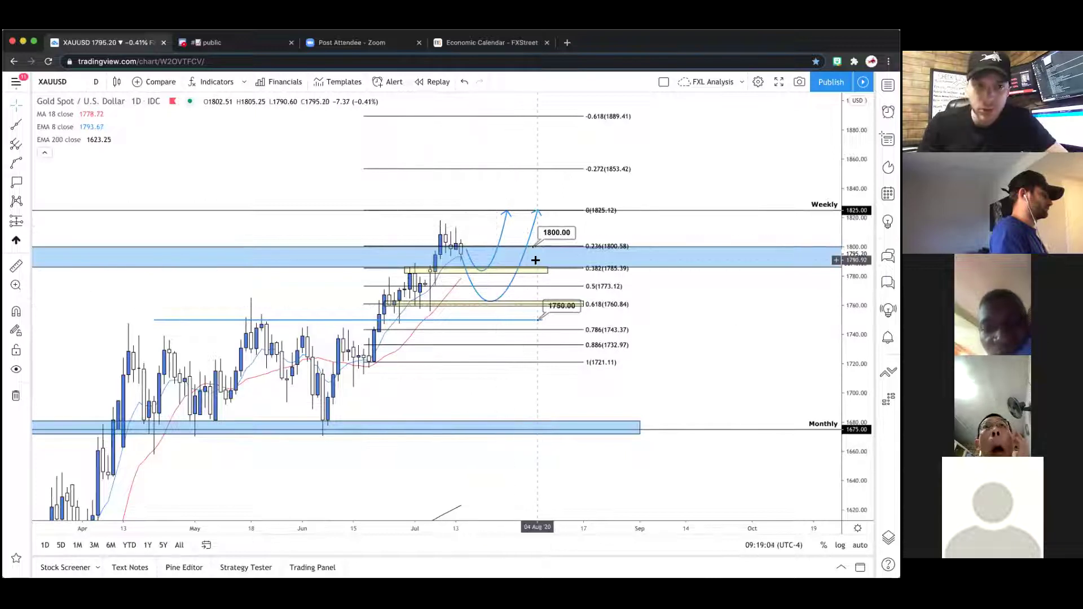
pyautogui.scroll(3, 536, 260)
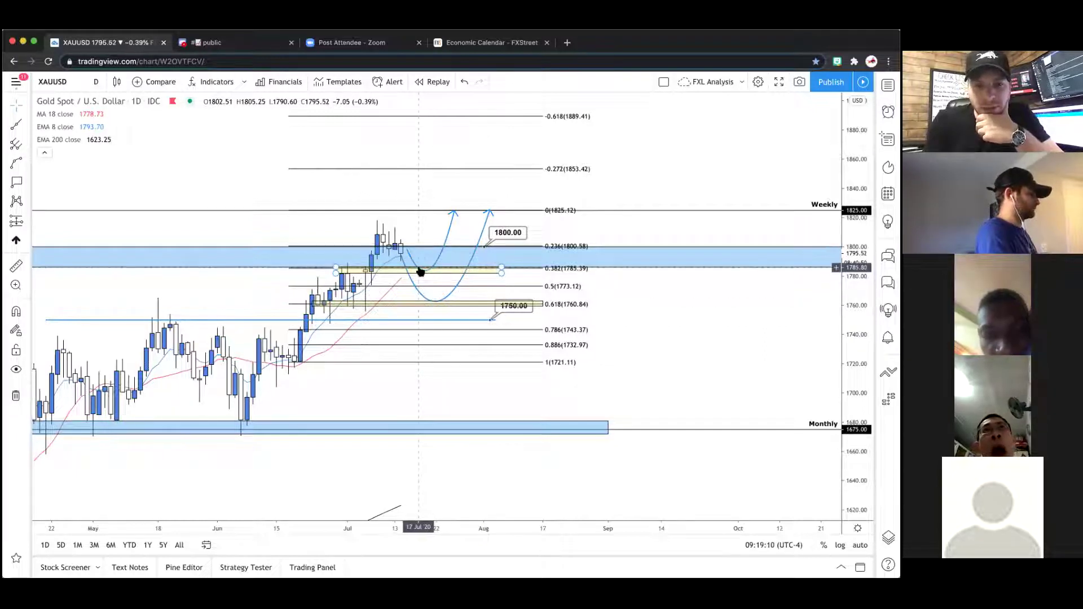
pyautogui.scroll(-2, 420, 272)
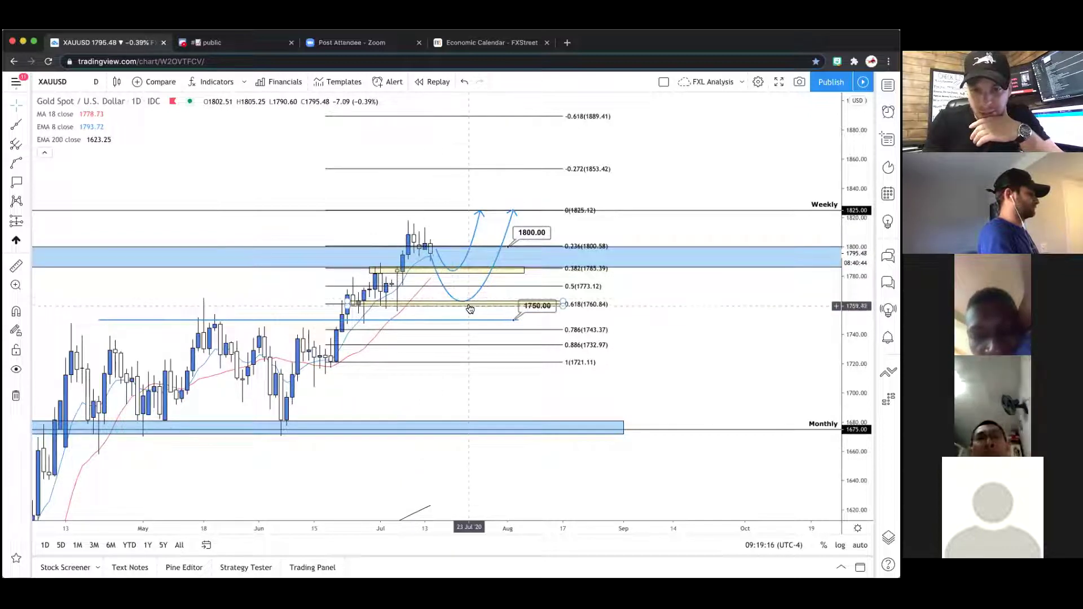
pyautogui.moveTo(538, 313); pyautogui.dragTo(551, 291)
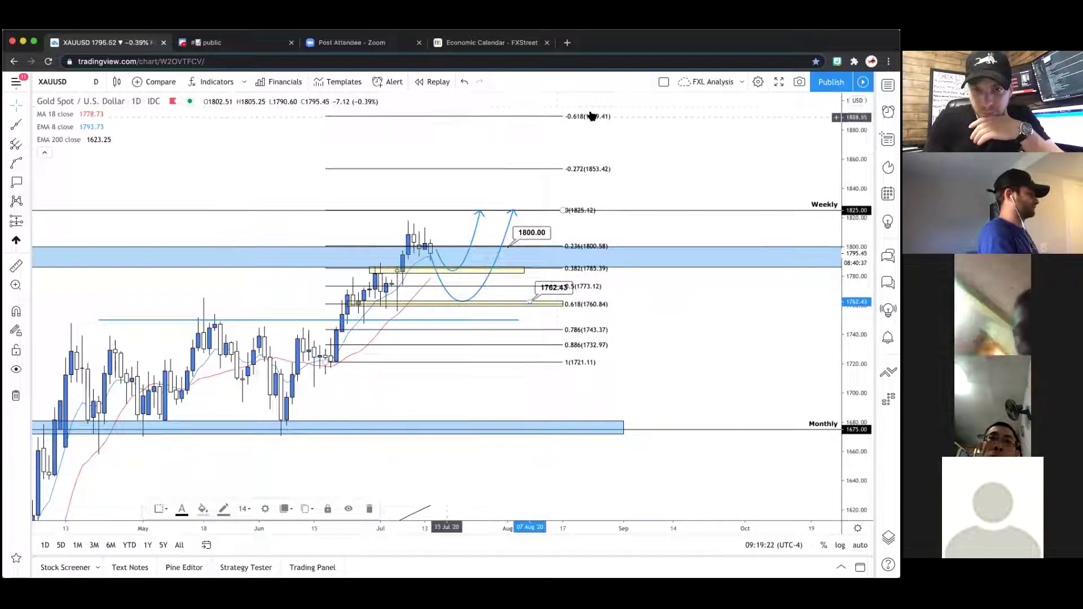
pyautogui.click(581, 151)
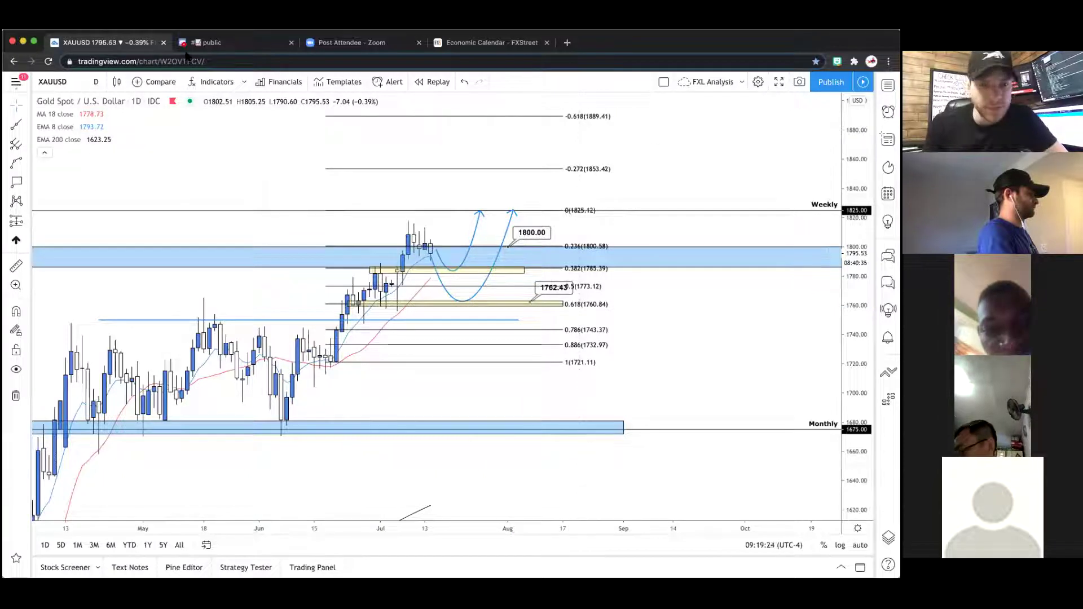
# - Switch XAUUSD to the 4-hour timeframe and frame the Fibonacci levels together with both curved projections
pyautogui.click(97, 83)
pyautogui.click(131, 316)
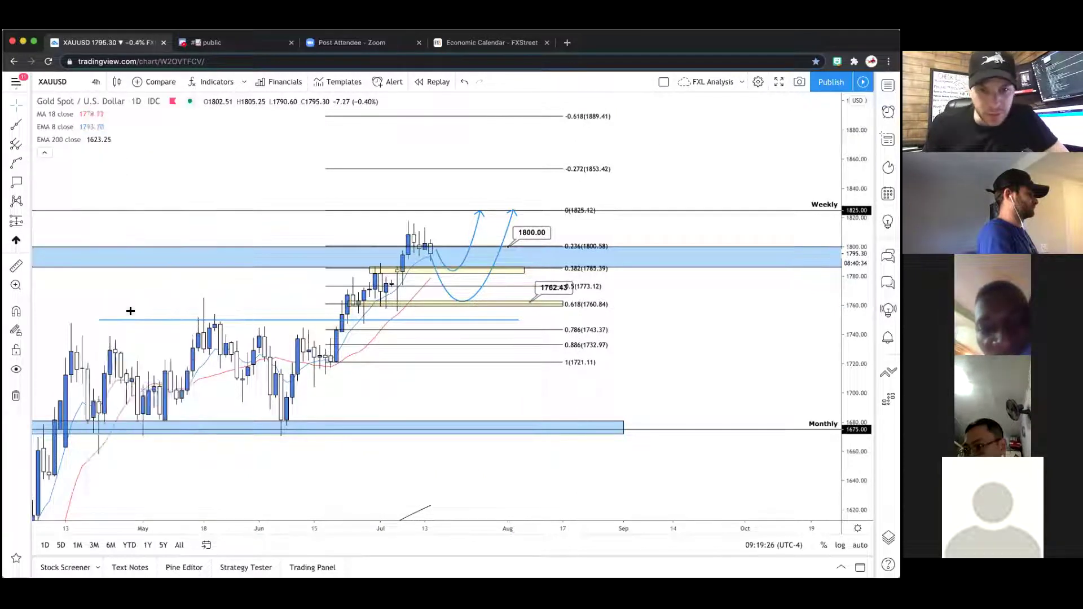
pyautogui.moveTo(79, 276); pyautogui.dragTo(255, 275)
pyautogui.scroll(-4, 254, 273)
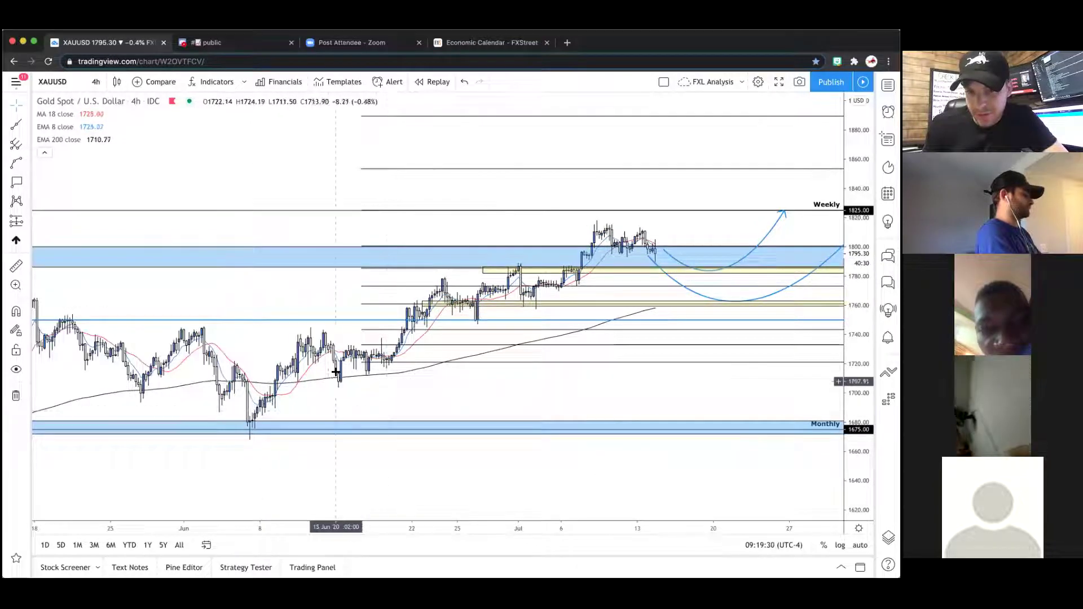
pyautogui.hscroll(10, 454, 407)
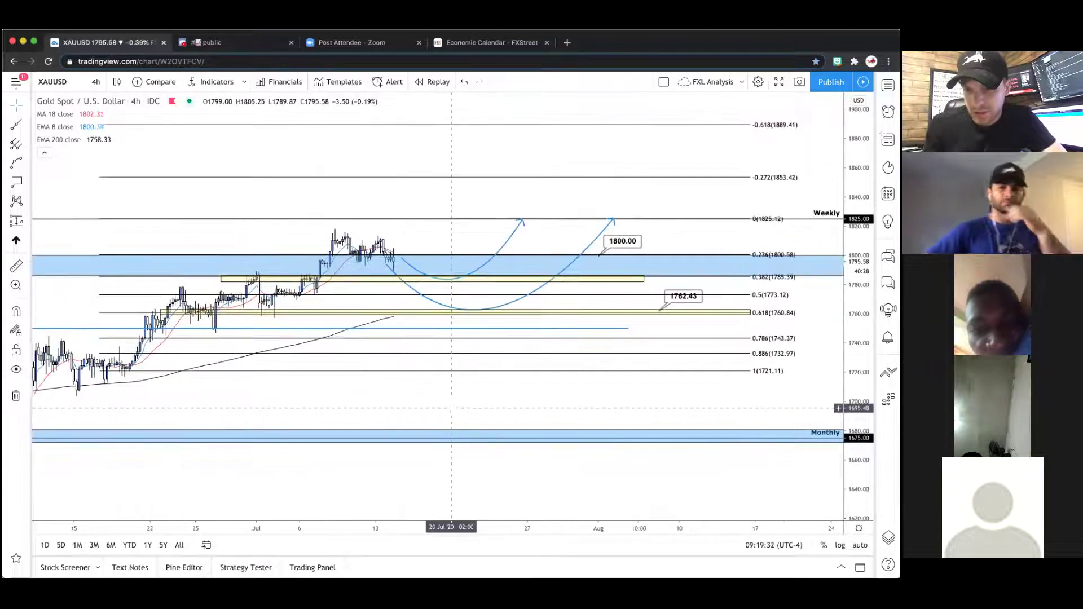
# - Examine both 4-hour XAUUSD pullback projections against the 1800.00 zone, the yellow zones at the 0.382 and 0.618 retracements and the 1825.00 weekly level
pyautogui.scroll(3, 493, 241)
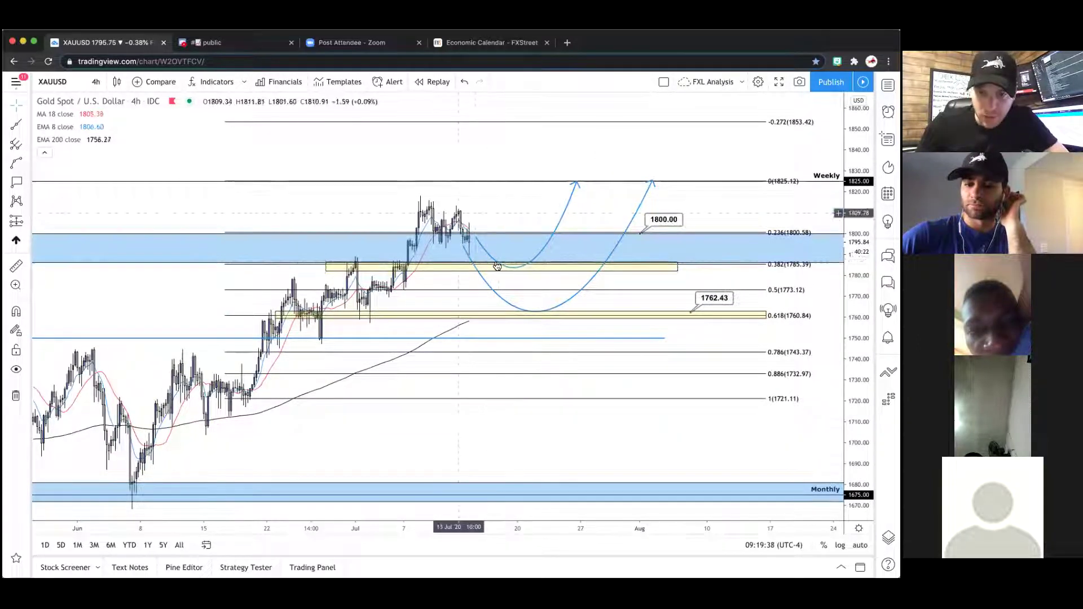
pyautogui.scroll(3, 440, 266)
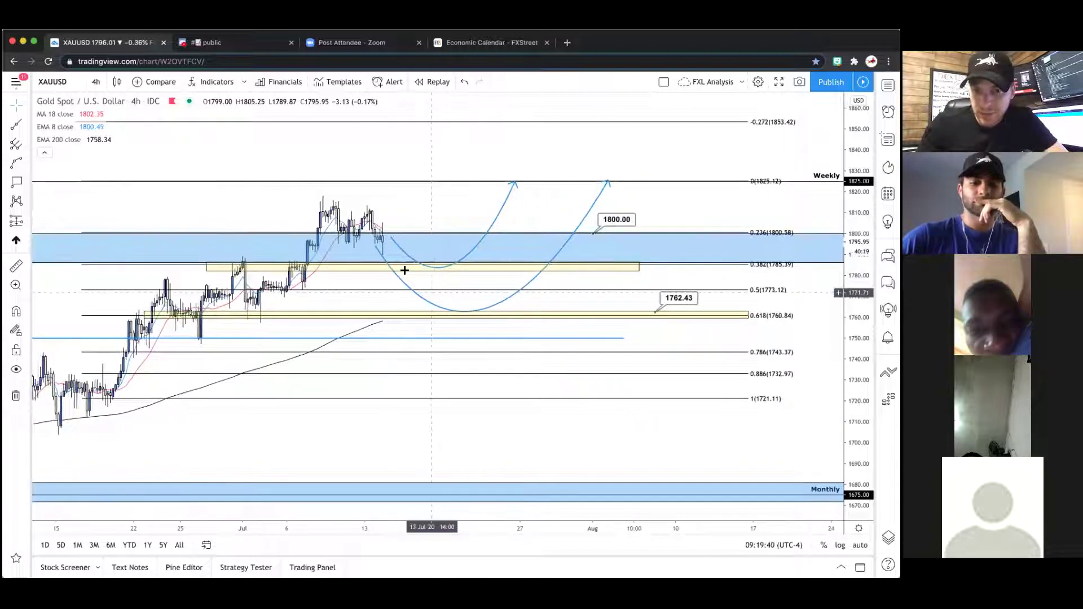
pyautogui.scroll(-2, 405, 269)
pyautogui.scroll(-2, 426, 220)
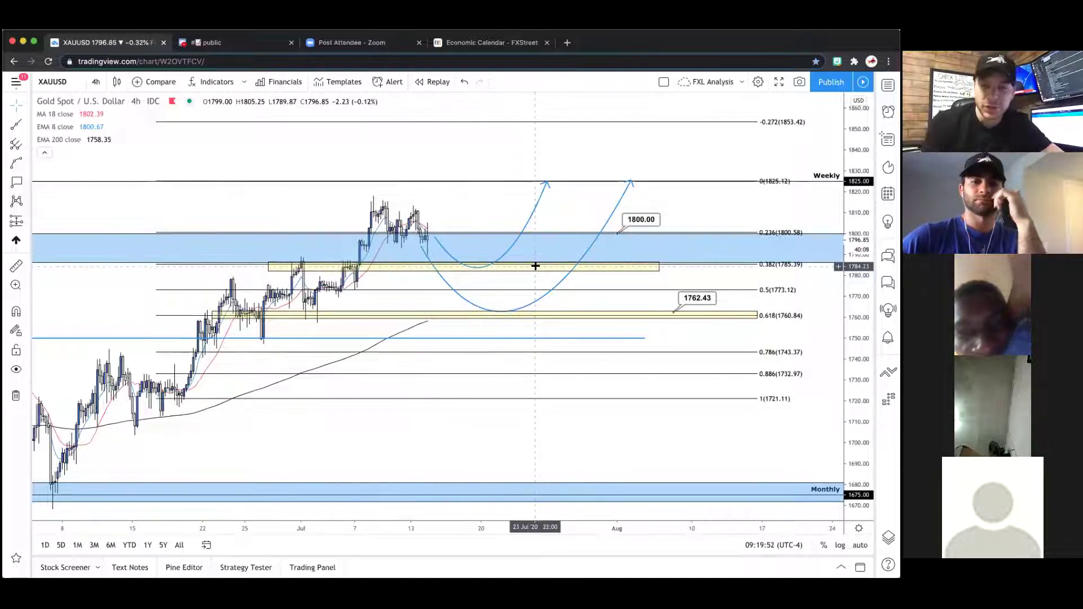
pyautogui.scroll(-2, 279, 315)
pyautogui.scroll(2, 279, 315)
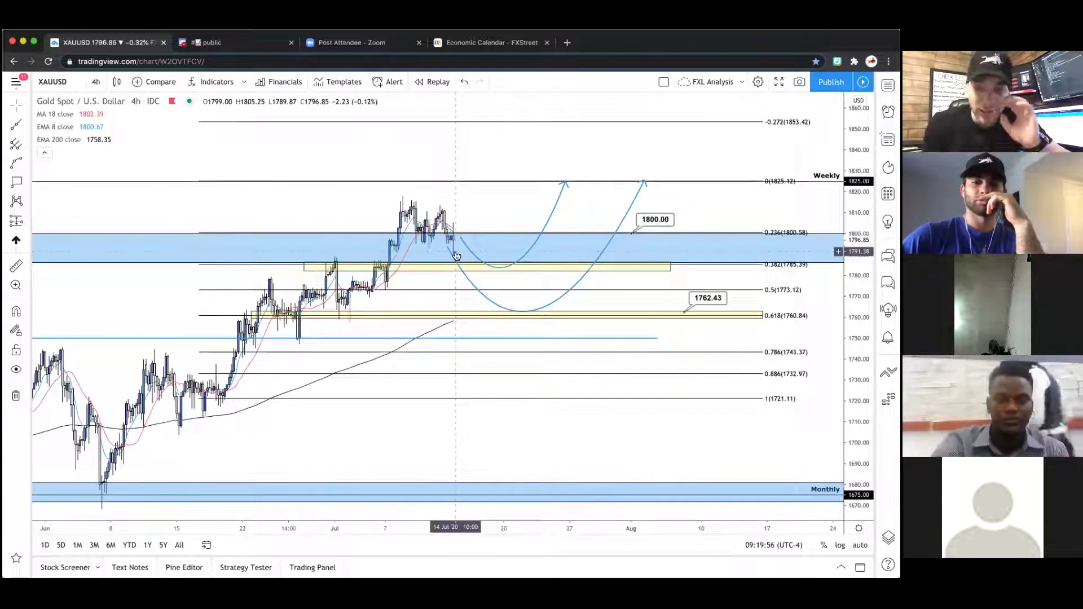
pyautogui.scroll(1, 451, 263)
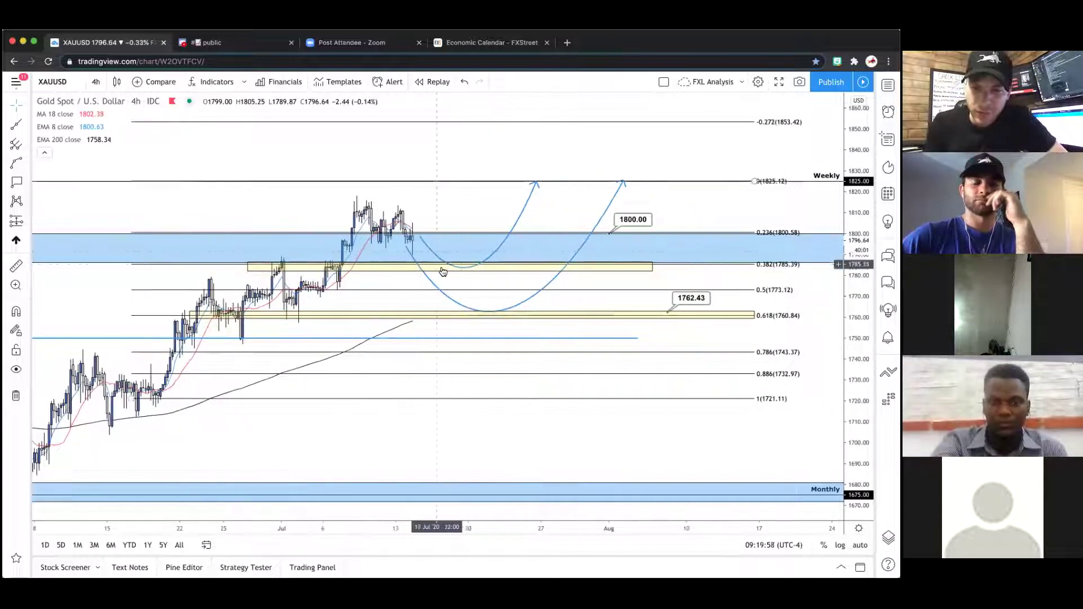
pyautogui.click(443, 271)
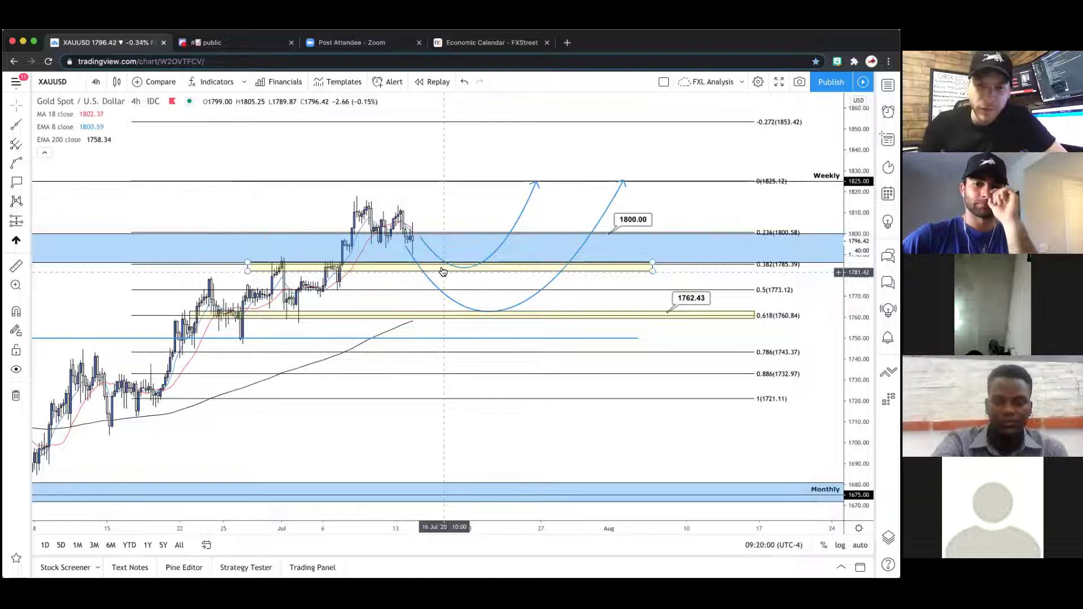
pyautogui.click(443, 274)
pyautogui.scroll(-2, 442, 188)
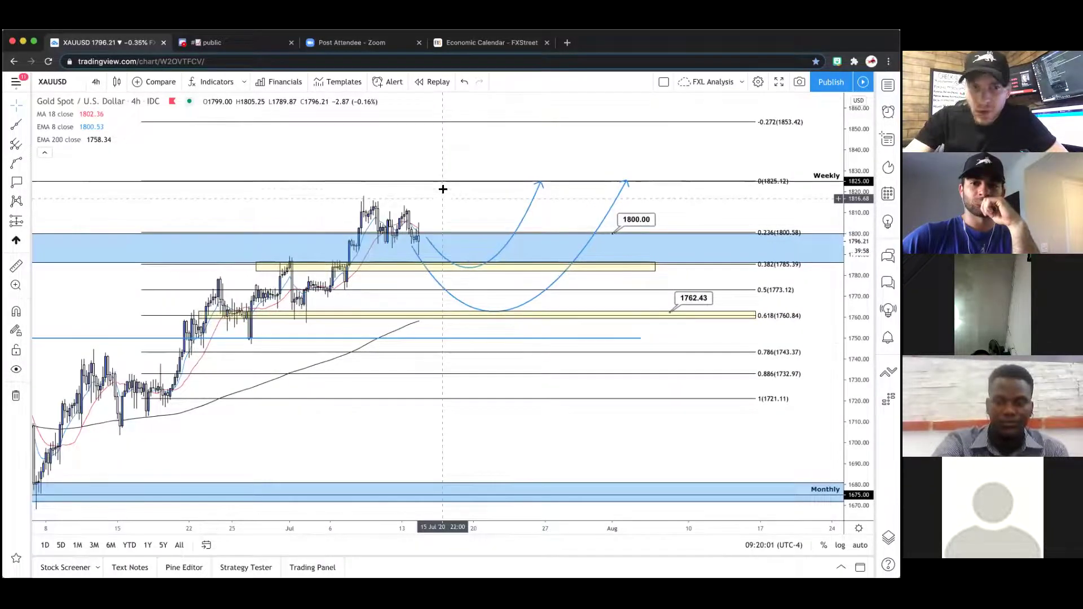
pyautogui.scroll(-1, 443, 189)
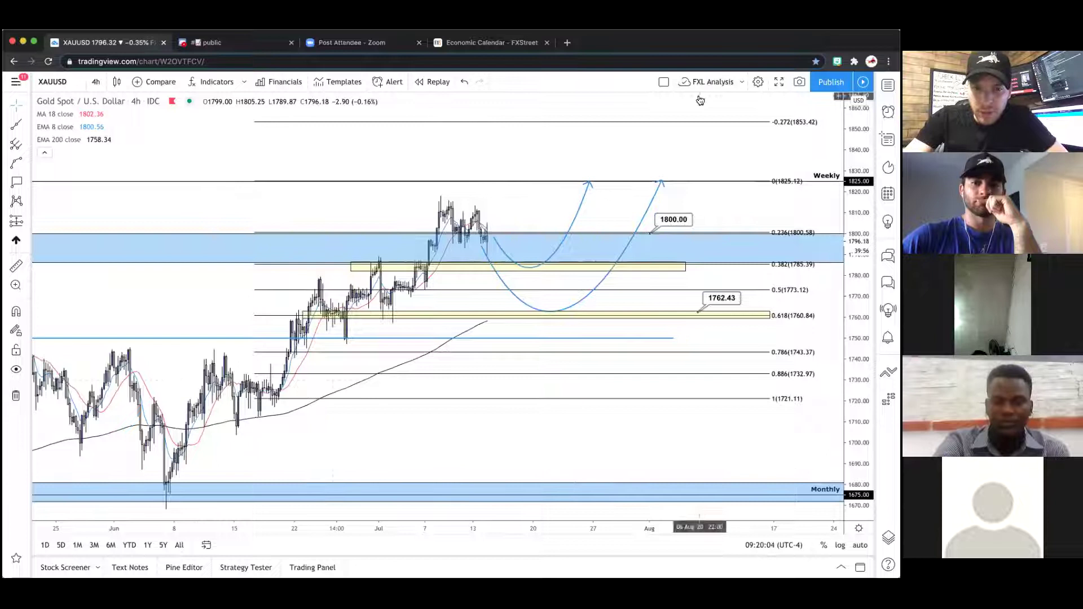
pyautogui.scroll(-1, 395, 373)
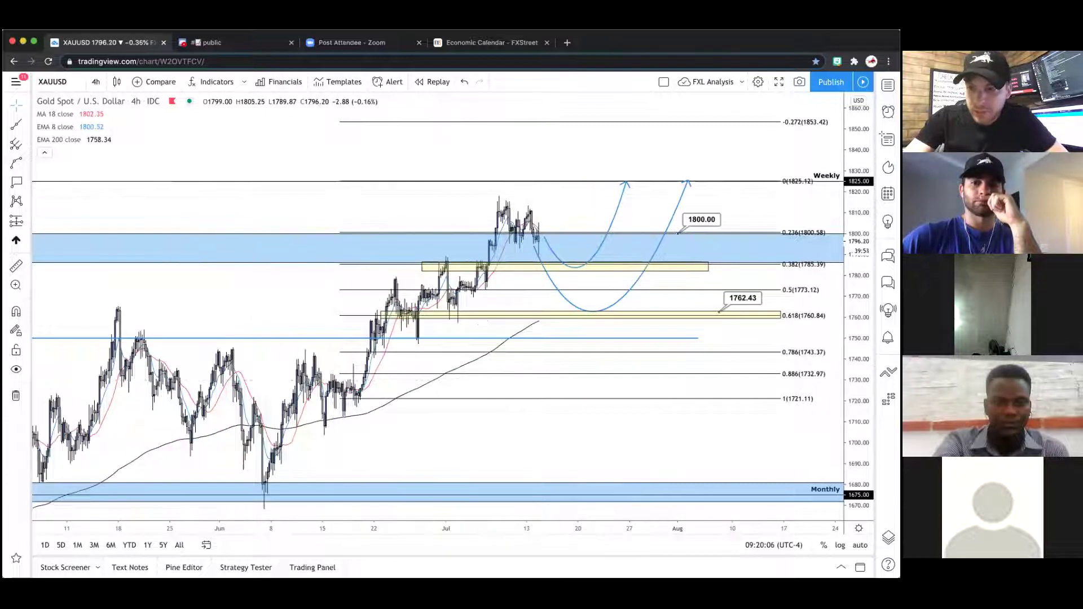
pyautogui.scroll(3, 487, 243)
pyautogui.hscroll(5, 487, 244)
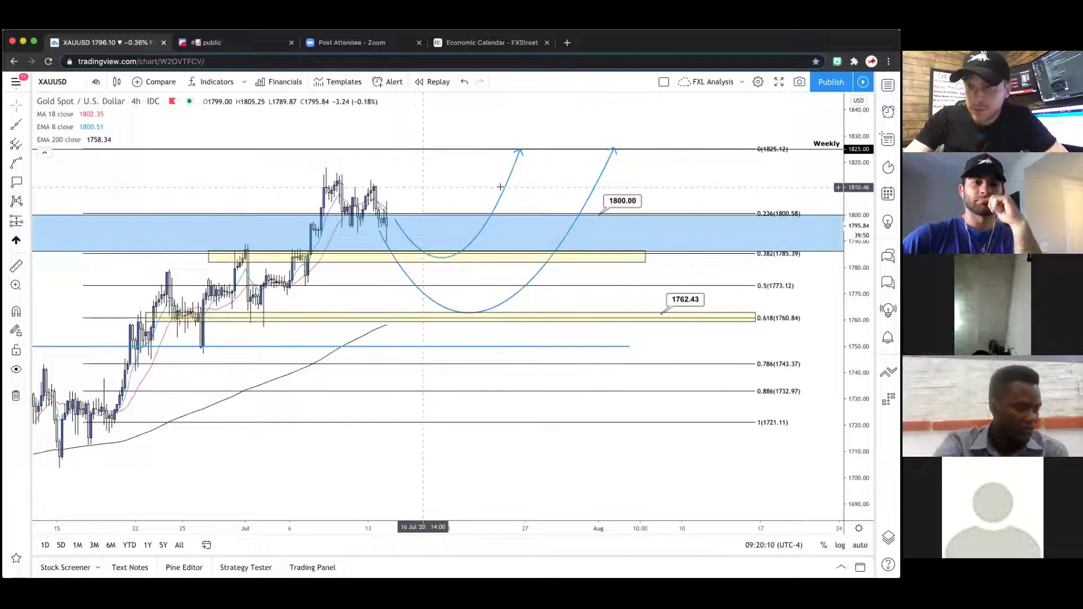
pyautogui.hscroll(-3, 501, 187)
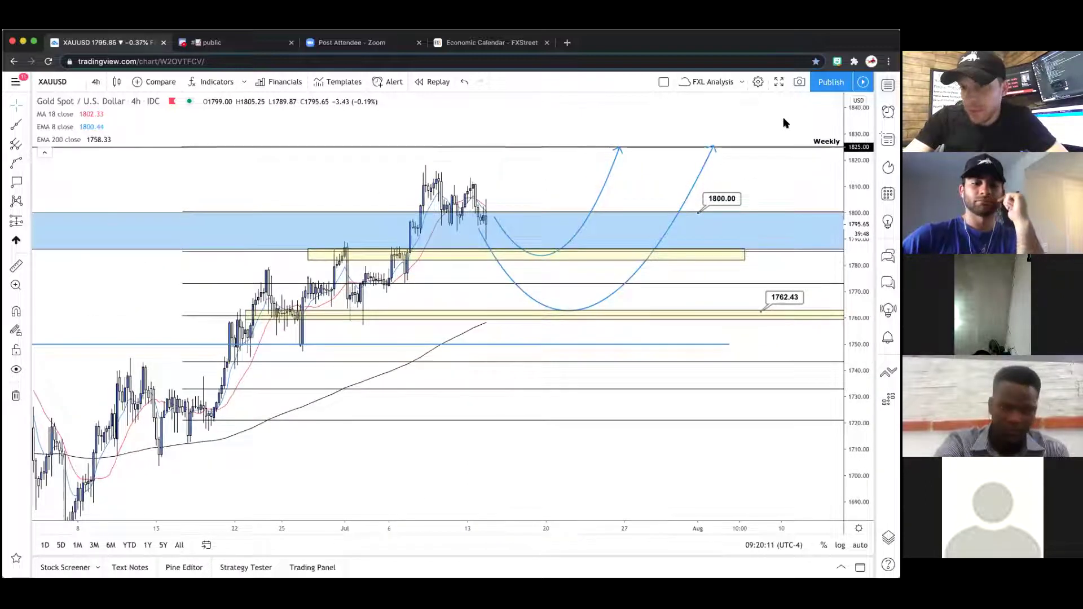
# - Review the marked-up 4-hour charts of DXY, AUDUSD, AUDJPY, USDJPY and EURJPY in turn, then return to XAUUSD
pyautogui.click(752, 123)
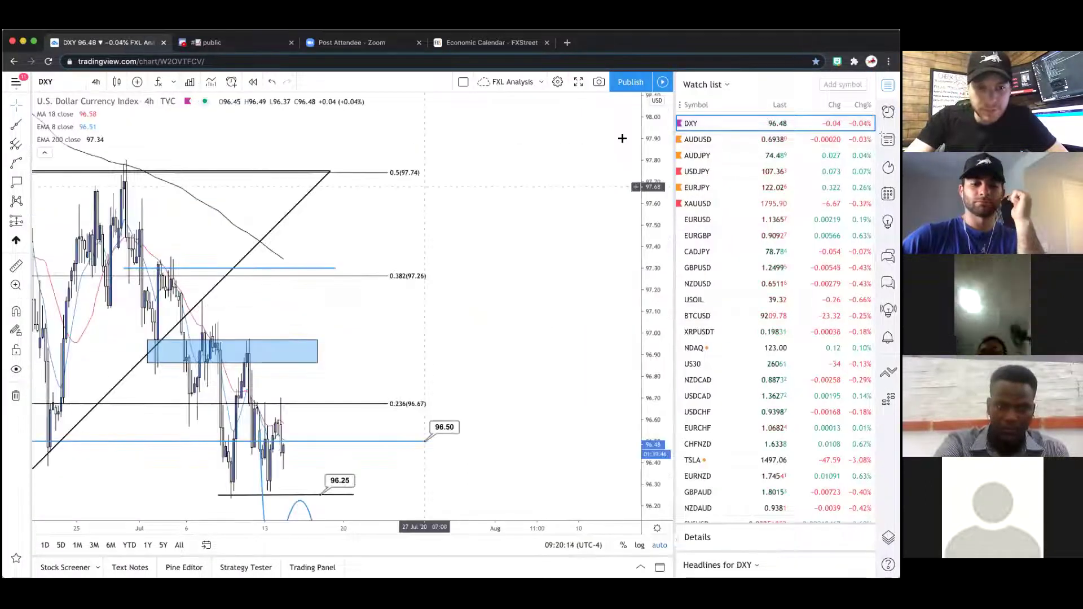
pyautogui.scroll(-3, 622, 138)
pyautogui.click(705, 138)
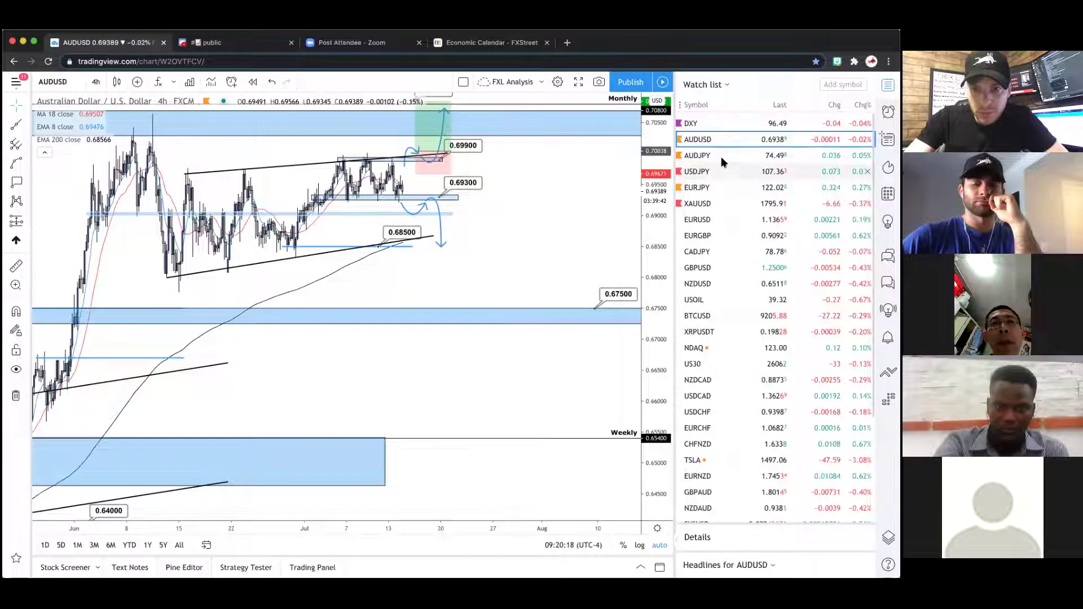
pyautogui.press('Down')
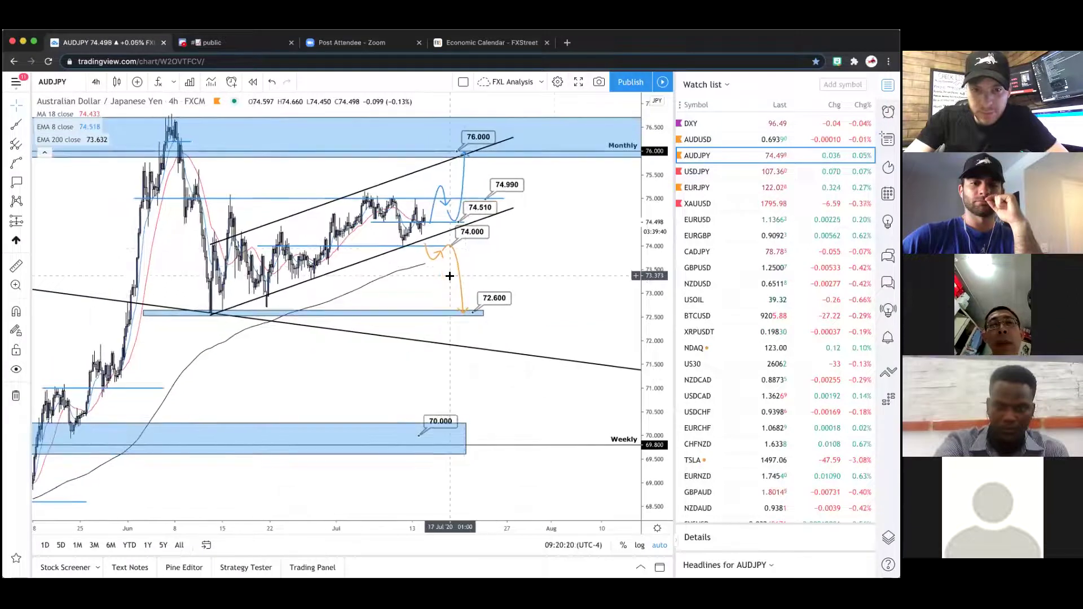
pyautogui.press('Down')
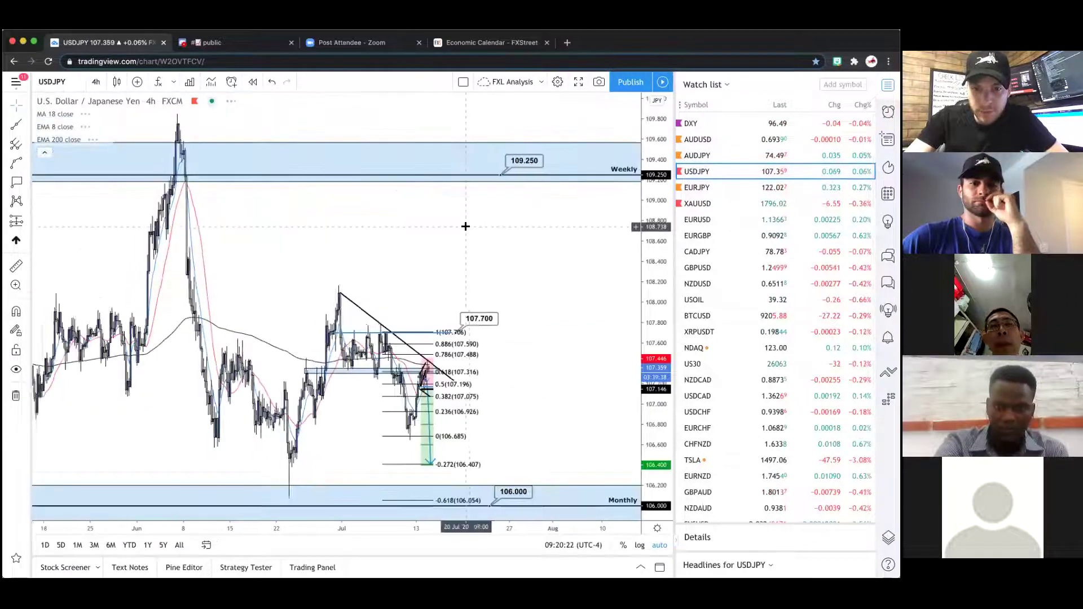
pyautogui.click(718, 190)
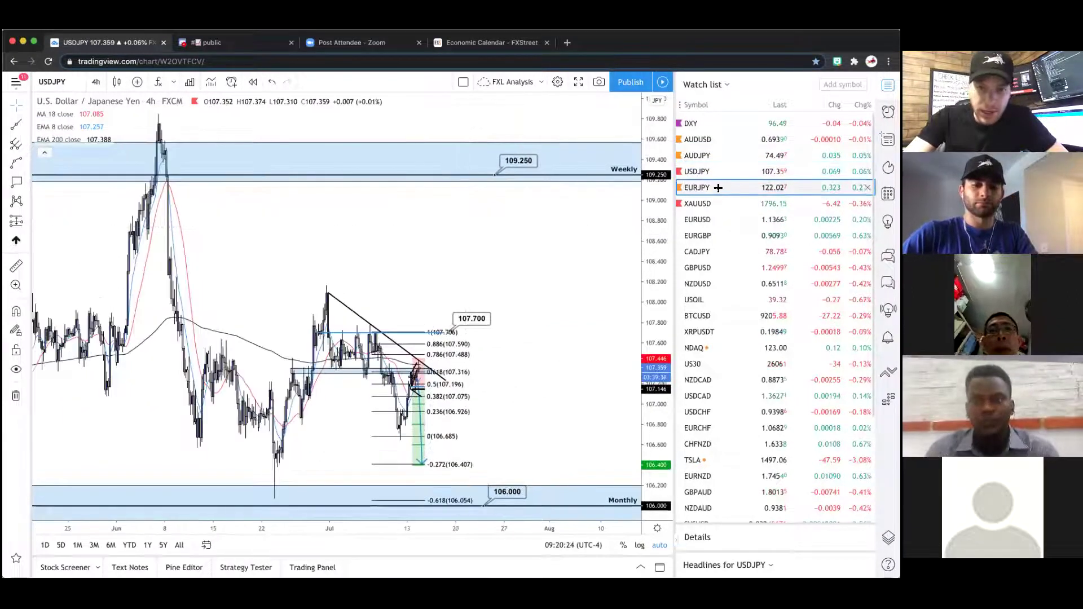
pyautogui.click(703, 202)
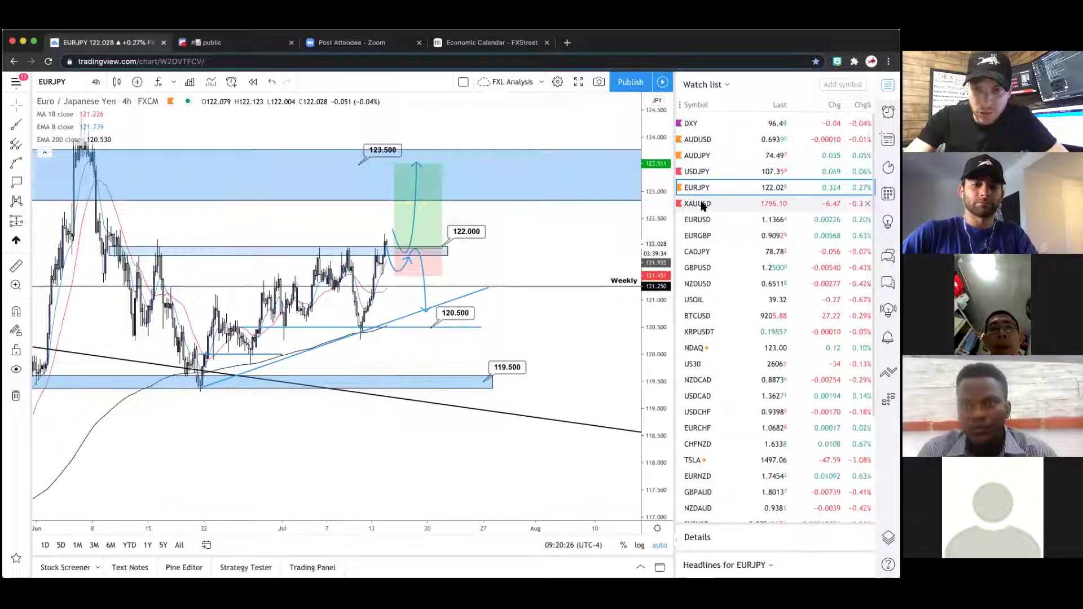
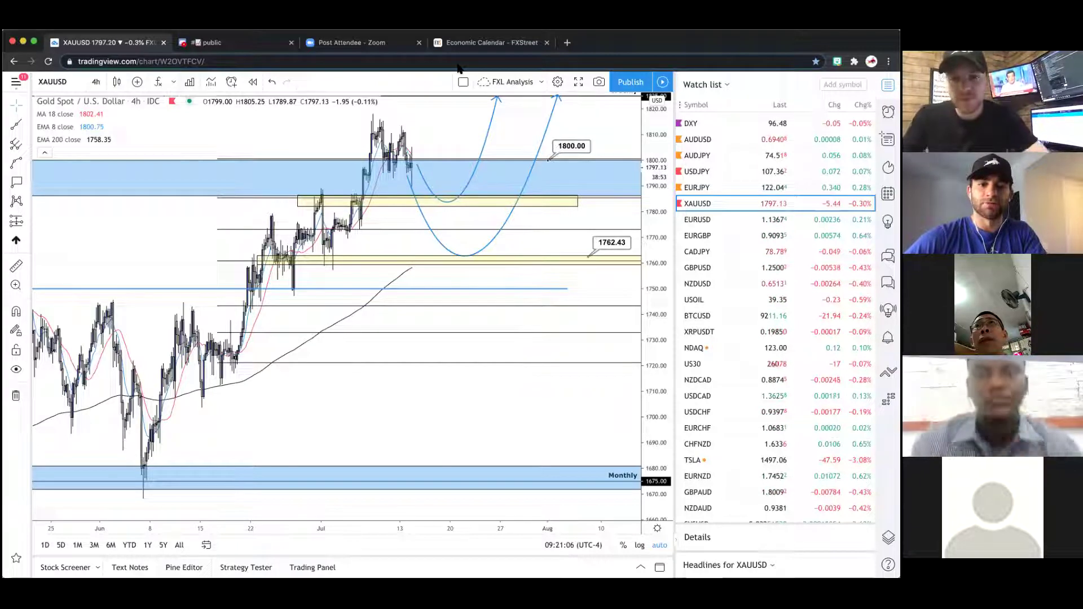
# - Review the USDJPY short setup under the descending trendline on the 1-hour timeframe, followed by DXY on the same timeframe
pyautogui.click(727, 171)
pyautogui.click(96, 82)
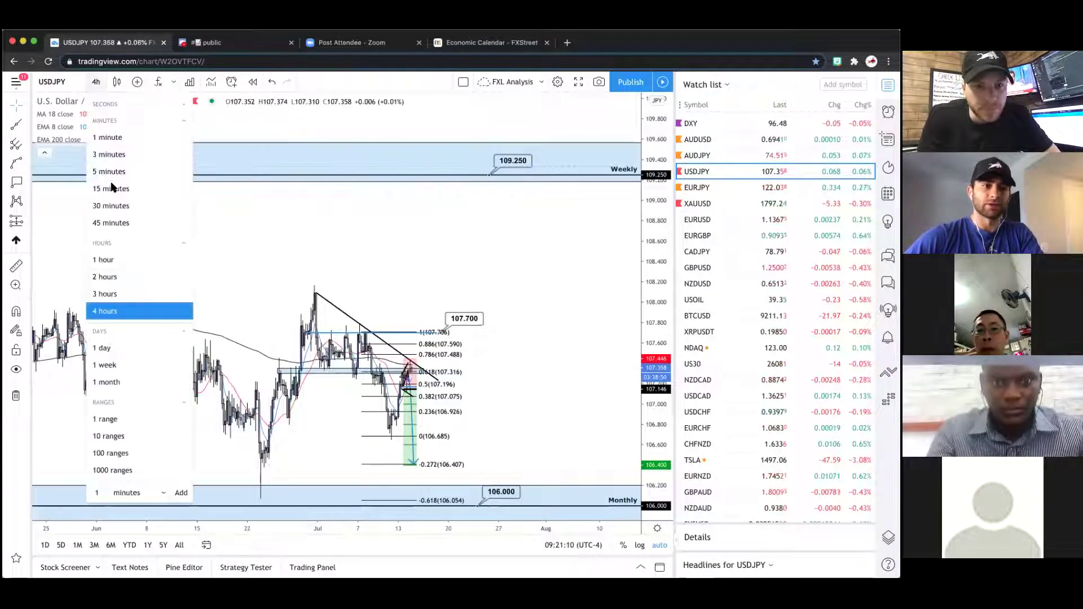
pyautogui.click(118, 263)
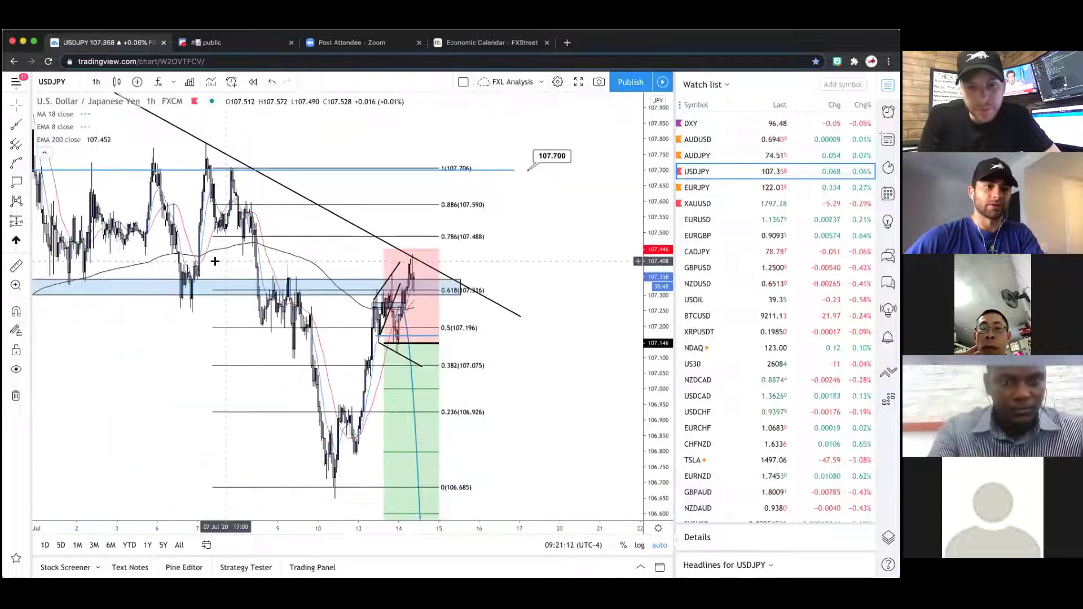
pyautogui.scroll(-1, 475, 347)
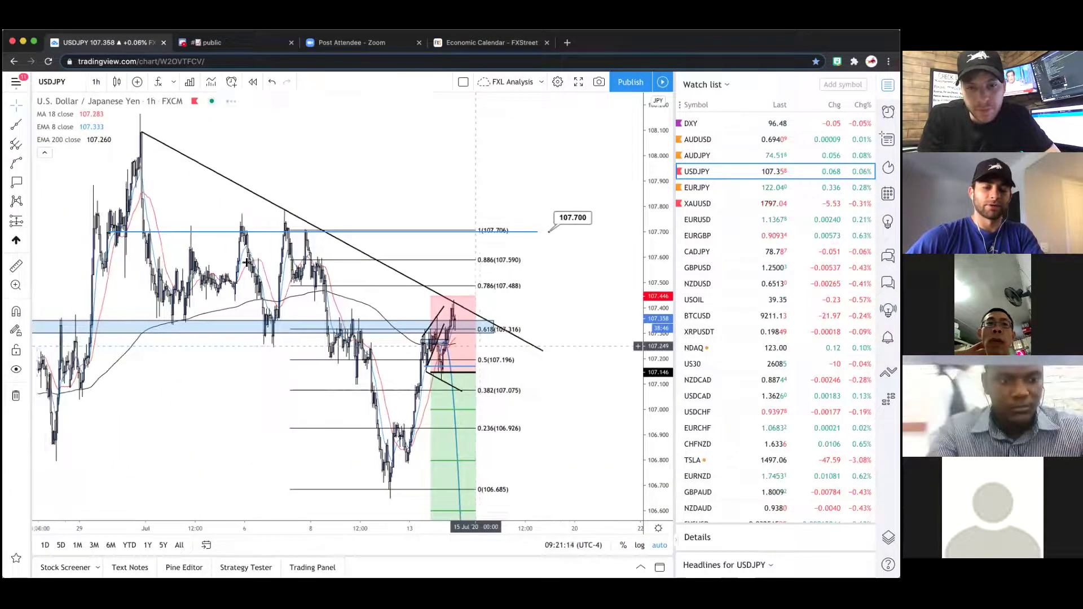
pyautogui.moveTo(661, 448); pyautogui.dragTo(658, 501)
pyautogui.click(710, 119)
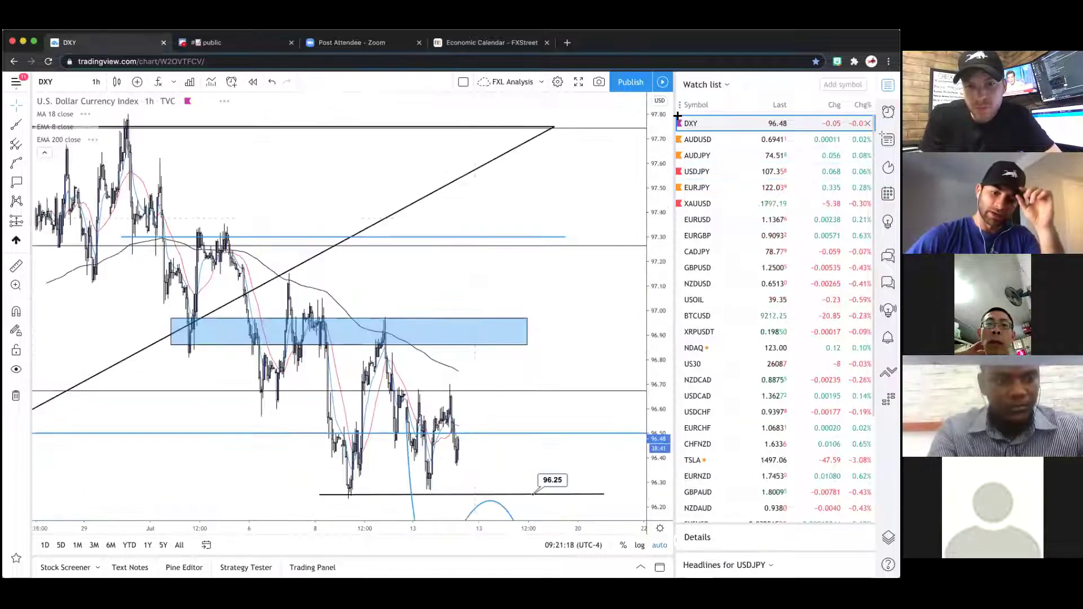
pyautogui.scroll(-1, 475, 217)
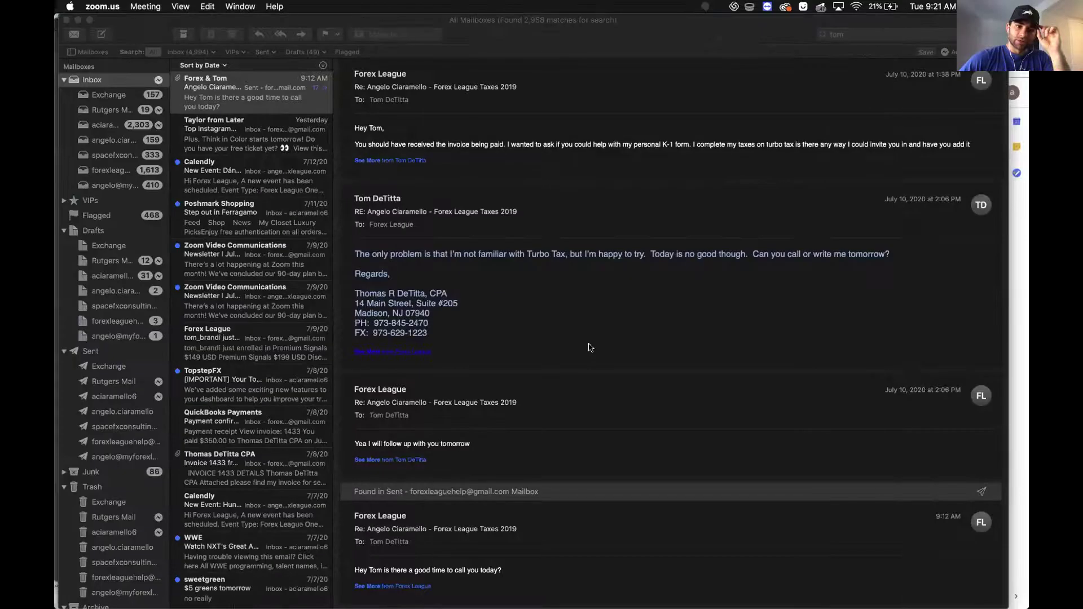
# - Switch from the mail window to the Chrome window and bring up its TradingView chart of USDCHF
pyautogui.hotkey('ctrl', 'Right')
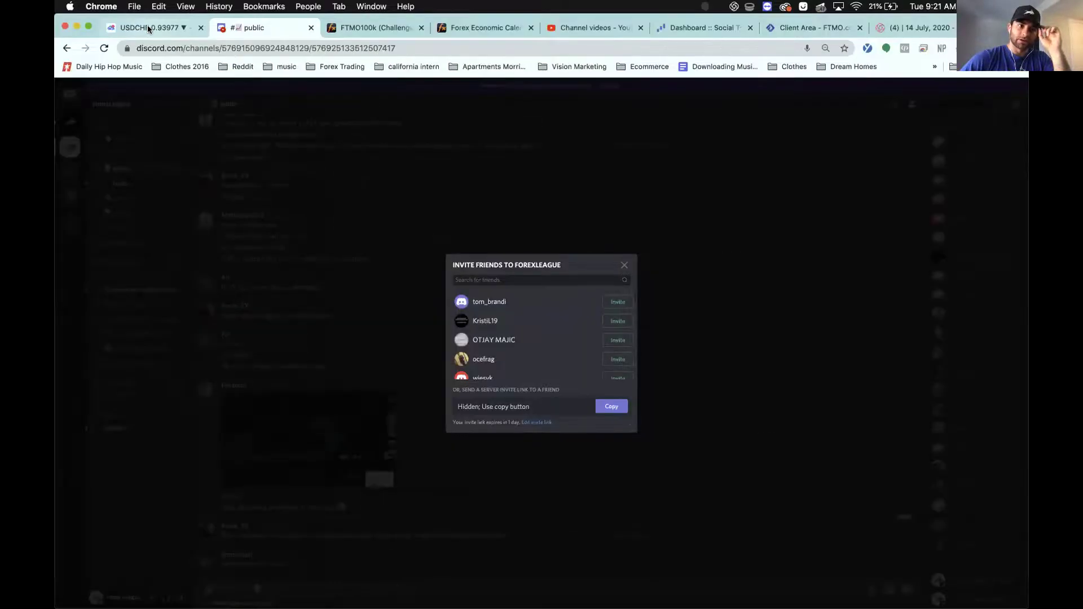
pyautogui.click(149, 27)
pyautogui.scroll(2, 627, 500)
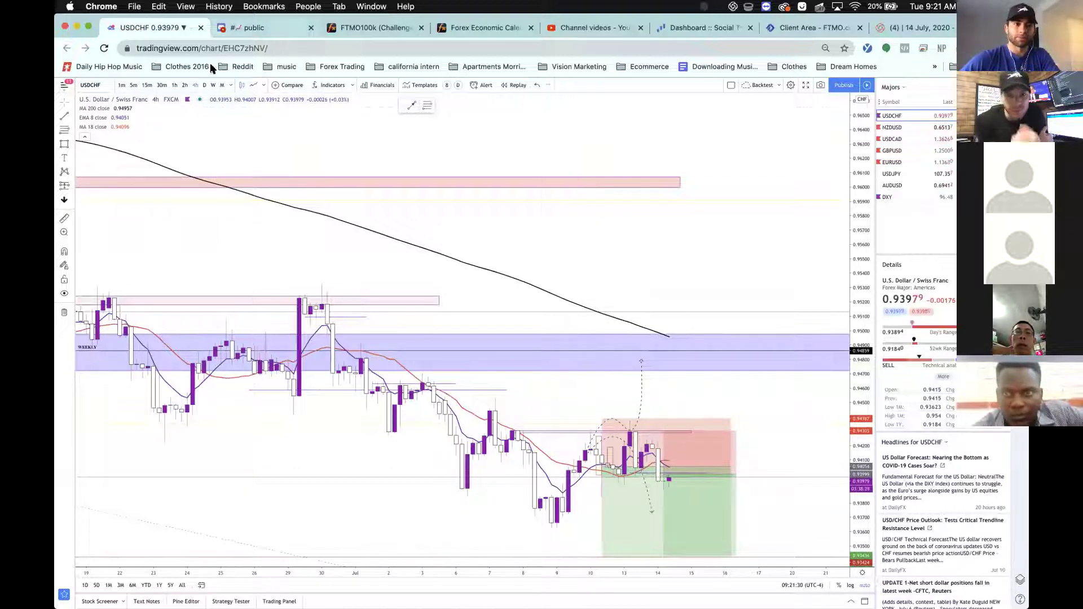
# - Switch USDCHF to the weekly timeframe and examine the decline from the monthly zone through the weekly zone, including the Fibonacci levels
pyautogui.click(213, 84)
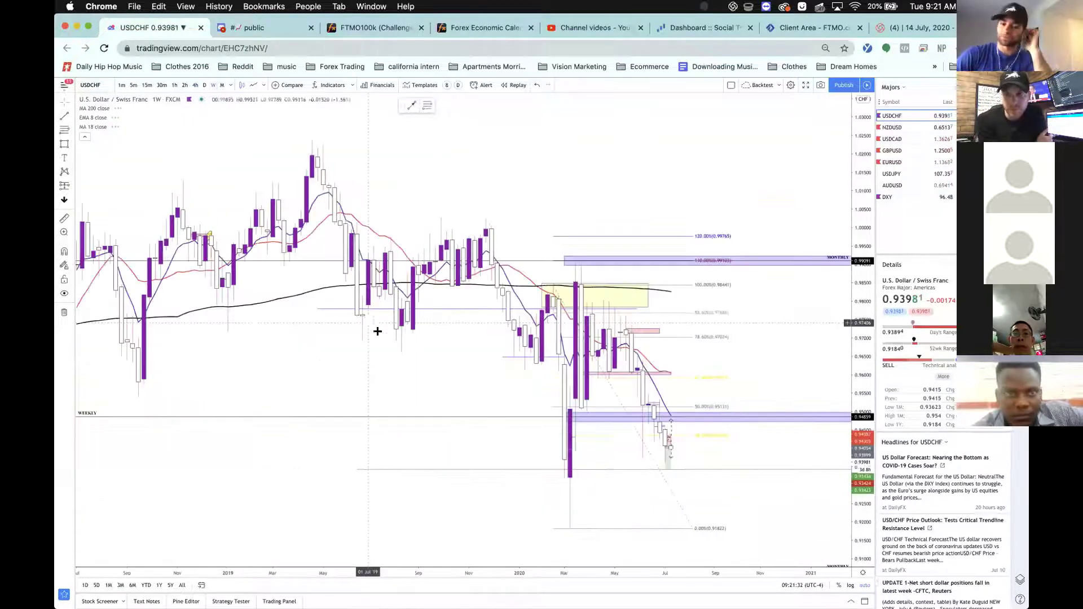
pyautogui.scroll(5, 400, 370)
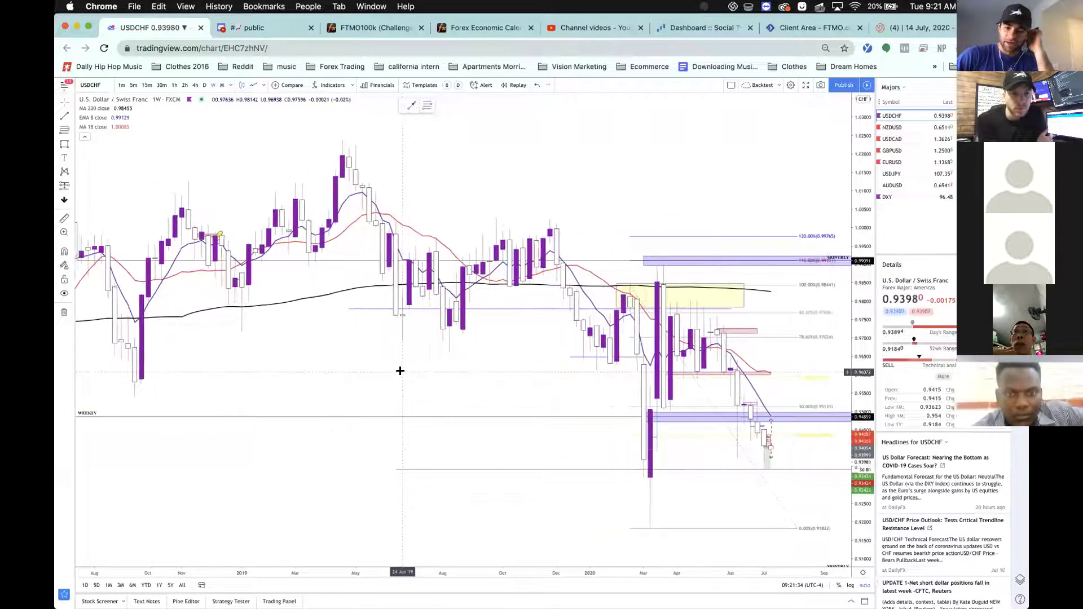
pyautogui.hscroll(3, 400, 371)
pyautogui.scroll(5, 400, 371)
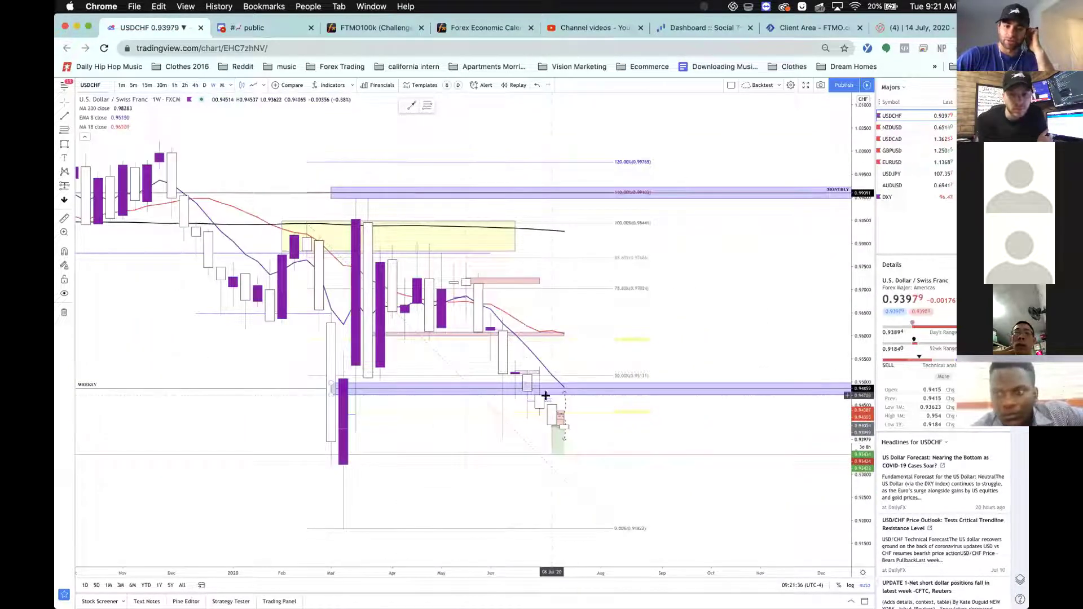
pyautogui.hscroll(-3, 583, 435)
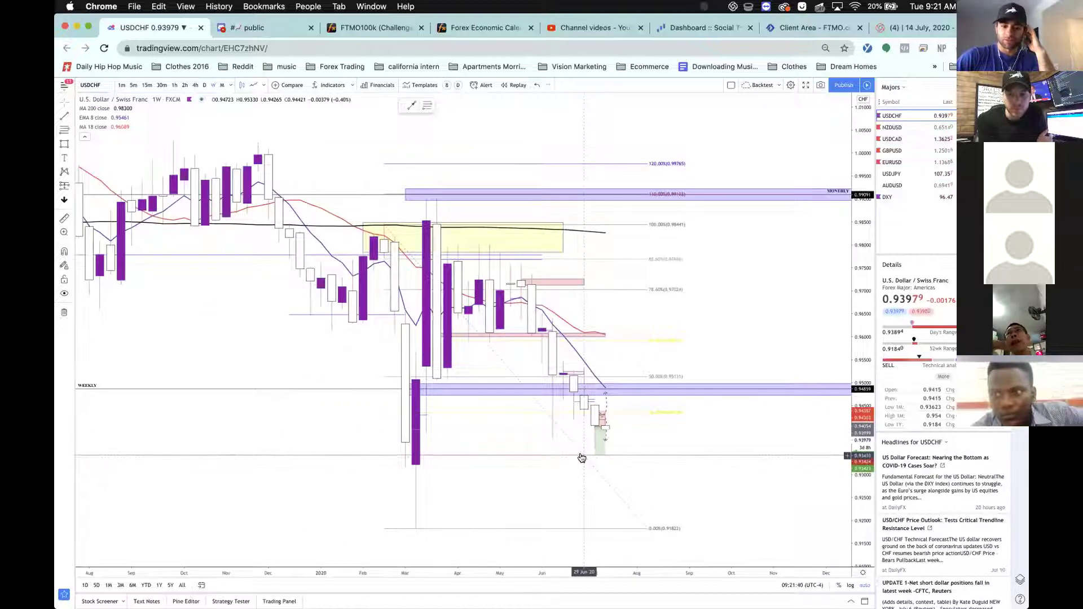
pyautogui.scroll(-2, 582, 458)
pyautogui.hscroll(-5, 582, 458)
pyautogui.scroll(-2, 569, 468)
pyautogui.hscroll(-3, 569, 468)
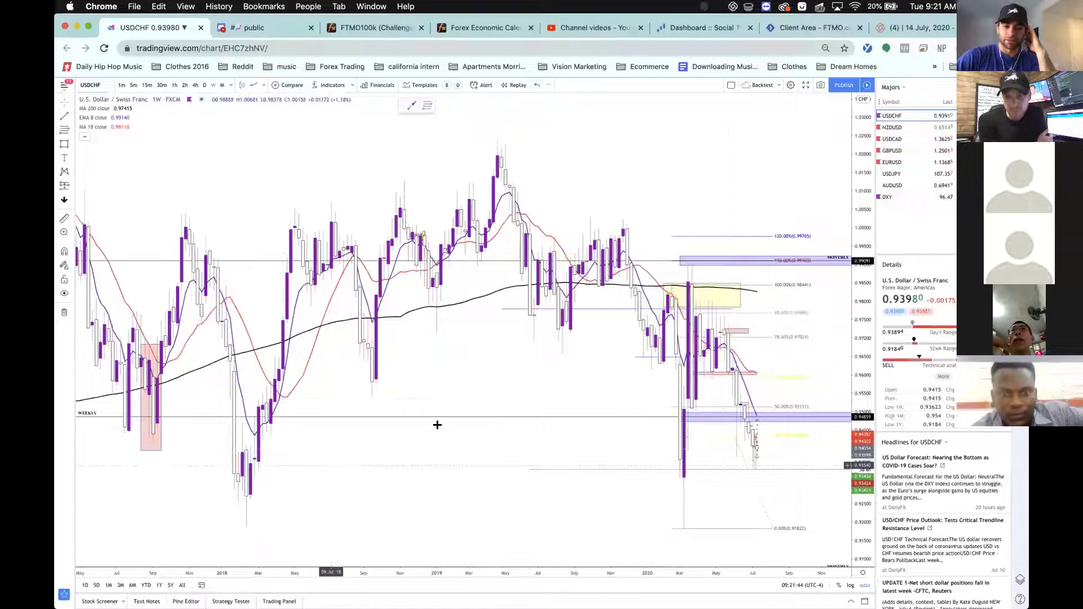
pyautogui.scroll(5, 729, 416)
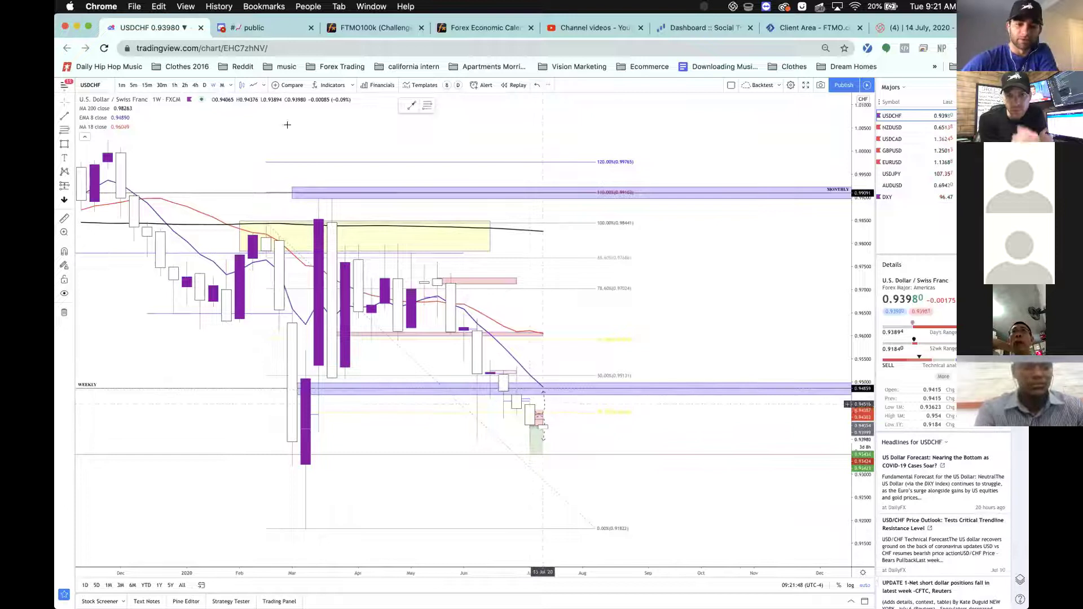
pyautogui.scroll(2, 440, 434)
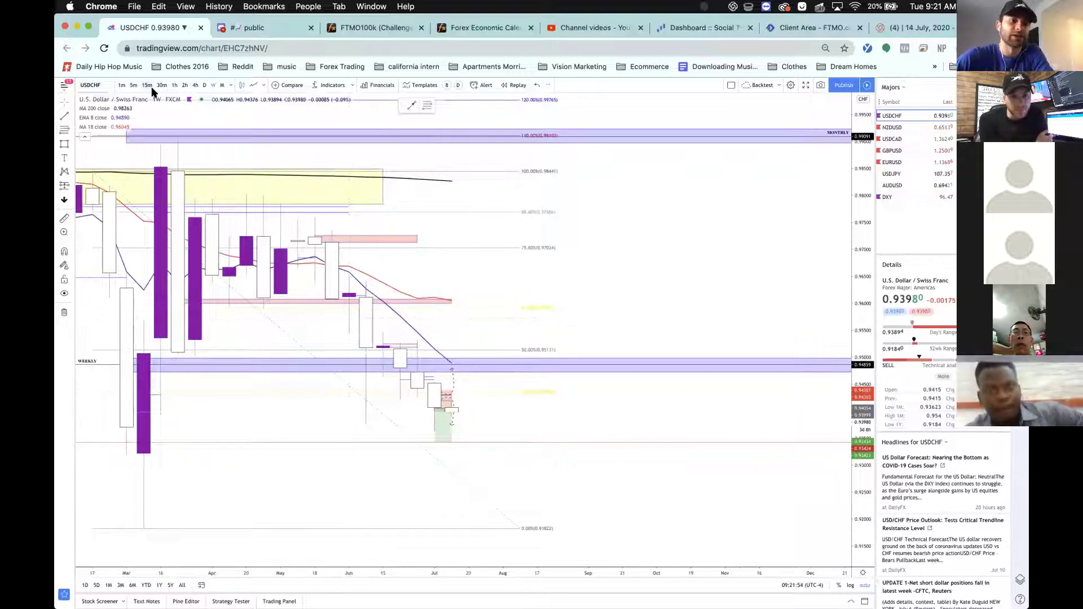
# - Set USDCHF to the daily timeframe and enlarge the browser window to fill the screen
pyautogui.click(204, 85)
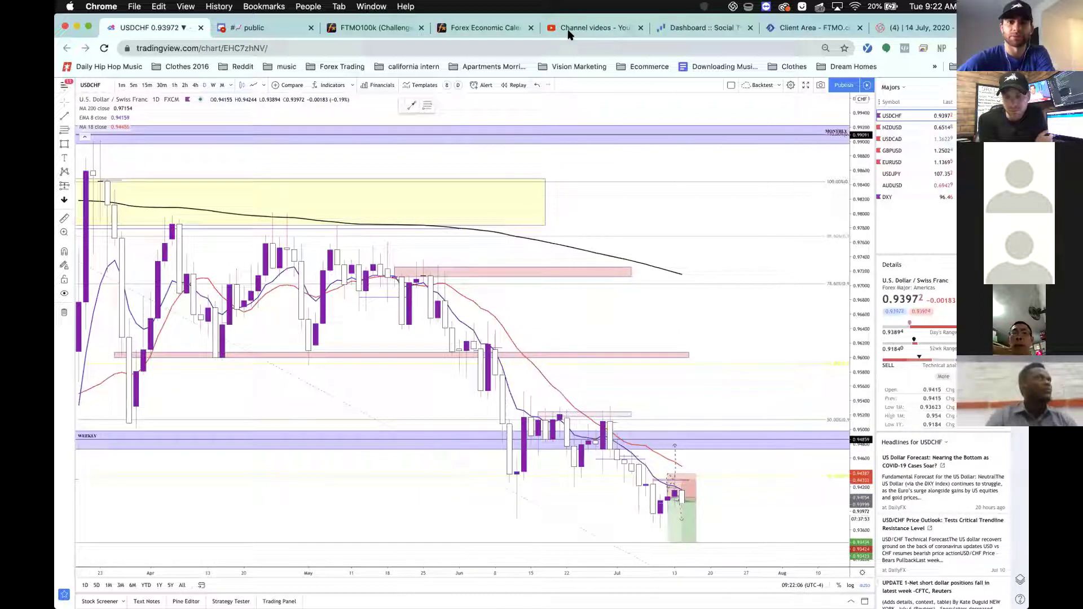
pyautogui.doubleClick(494, 205)
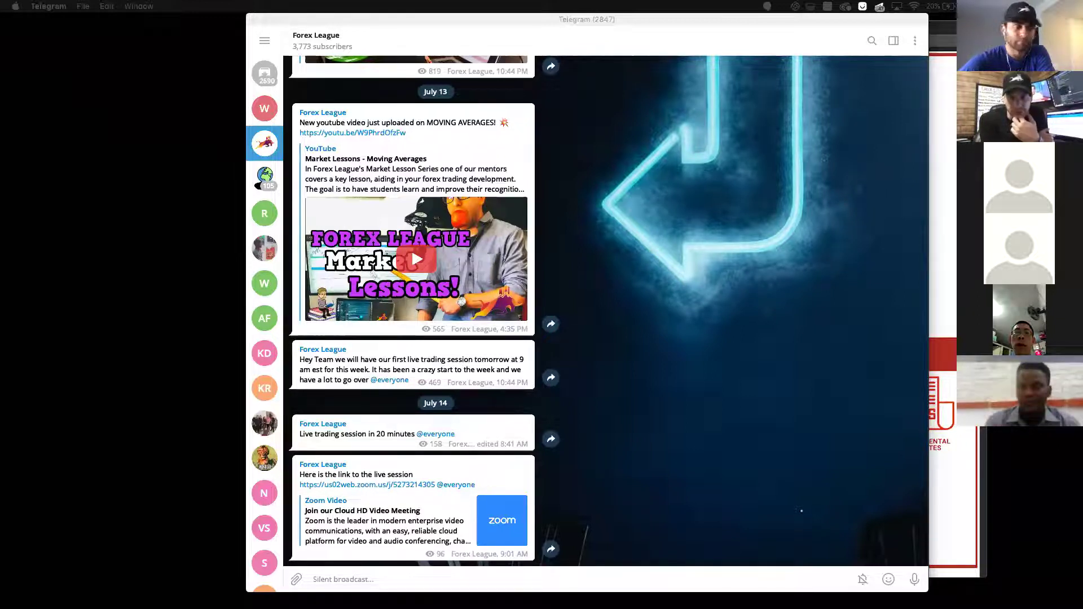
pyautogui.moveTo(1082, 45); pyautogui.dragTo(470, 64)
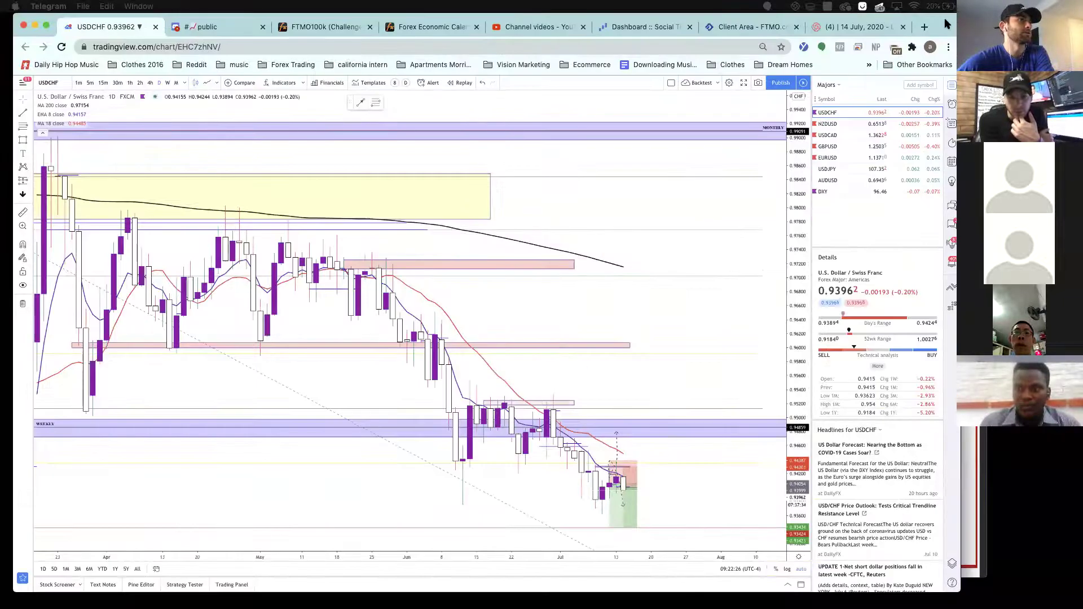
pyautogui.doubleClick(942, 26)
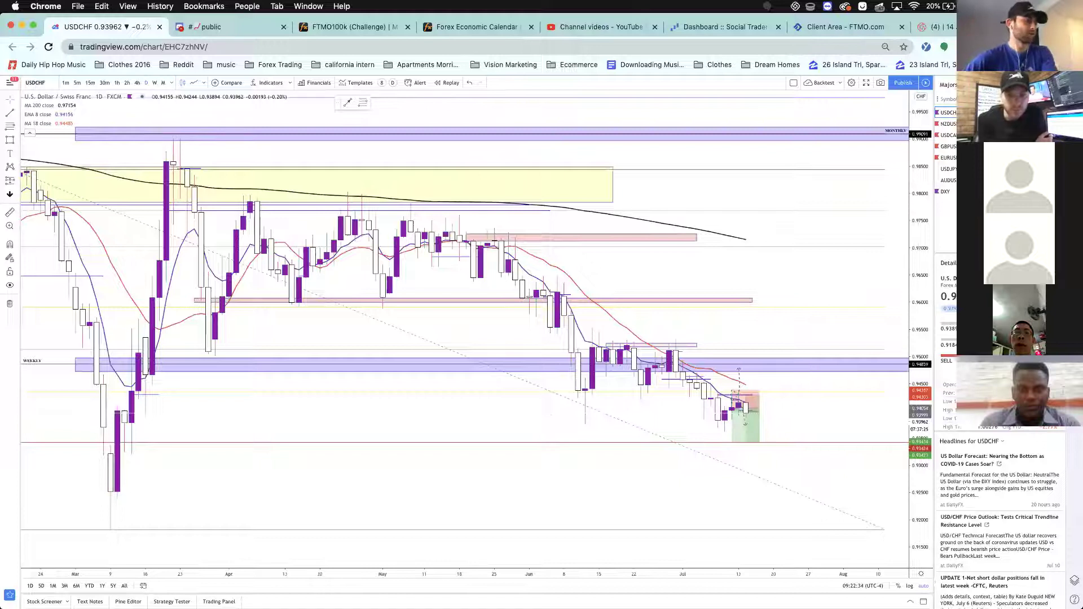
# - Examine the daily USDCHF downtrend, the weekly zone and the short position at the latest candles
pyautogui.click(609, 444)
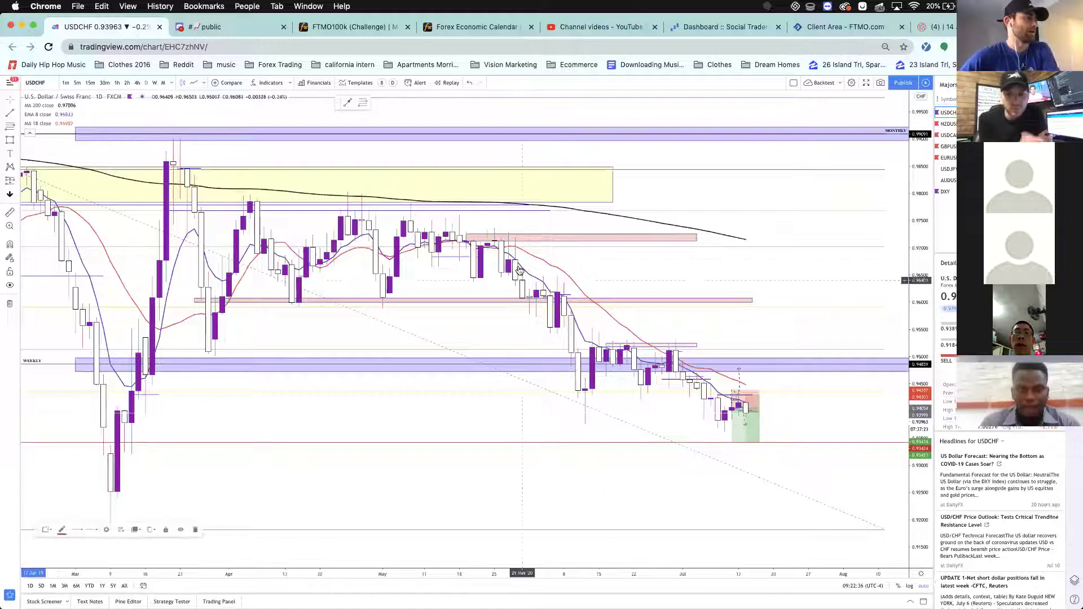
pyautogui.scroll(3, 682, 376)
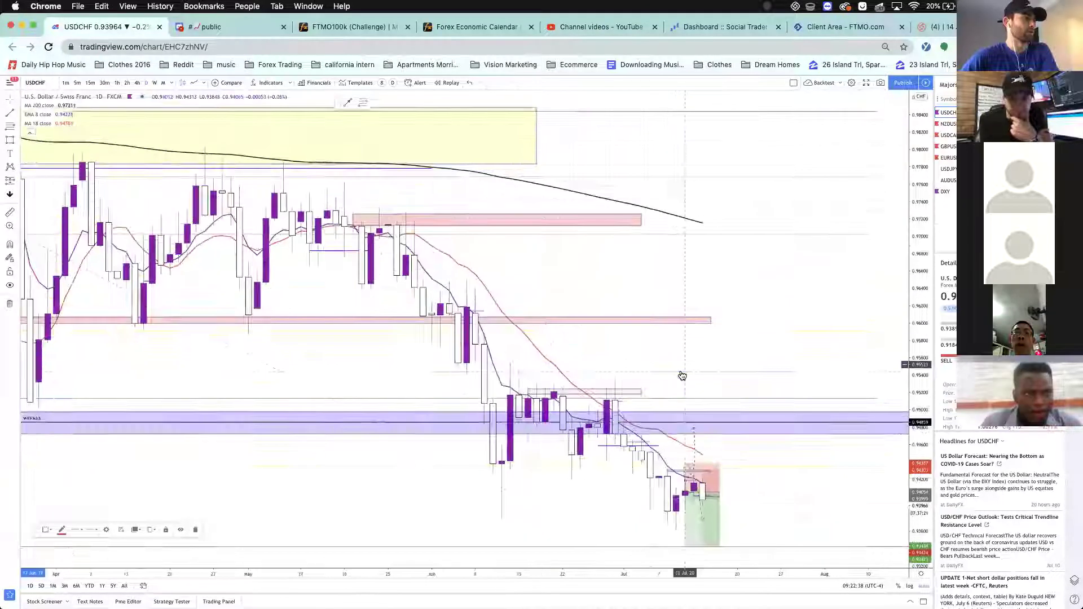
pyautogui.scroll(2, 682, 376)
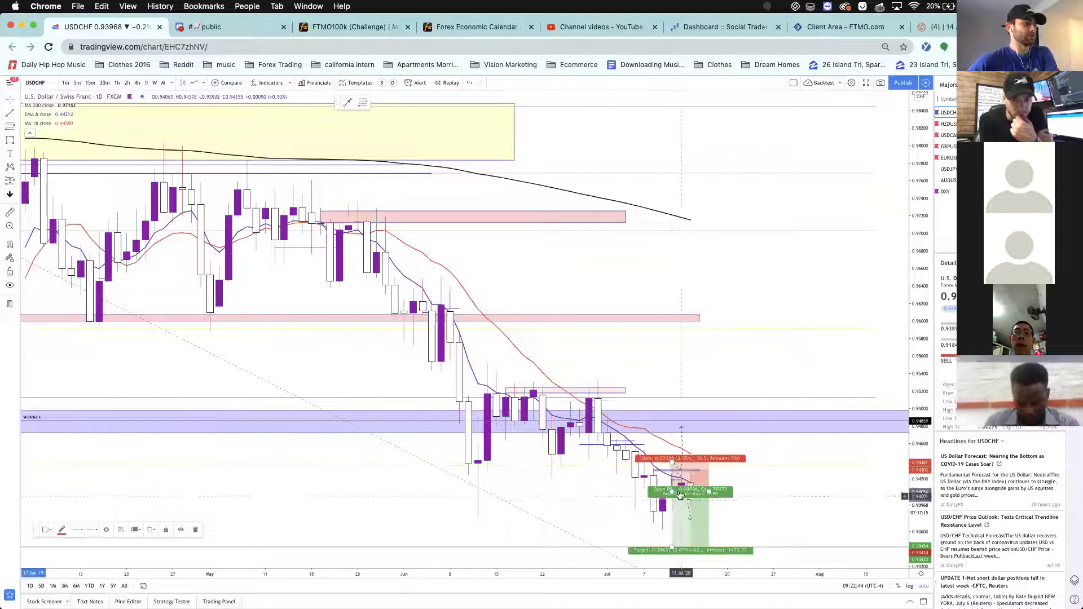
# - Switch USDCHF to the 4-hour timeframe and examine the two overlapping short positions and the dashed projections below the weekly zone
pyautogui.click(137, 83)
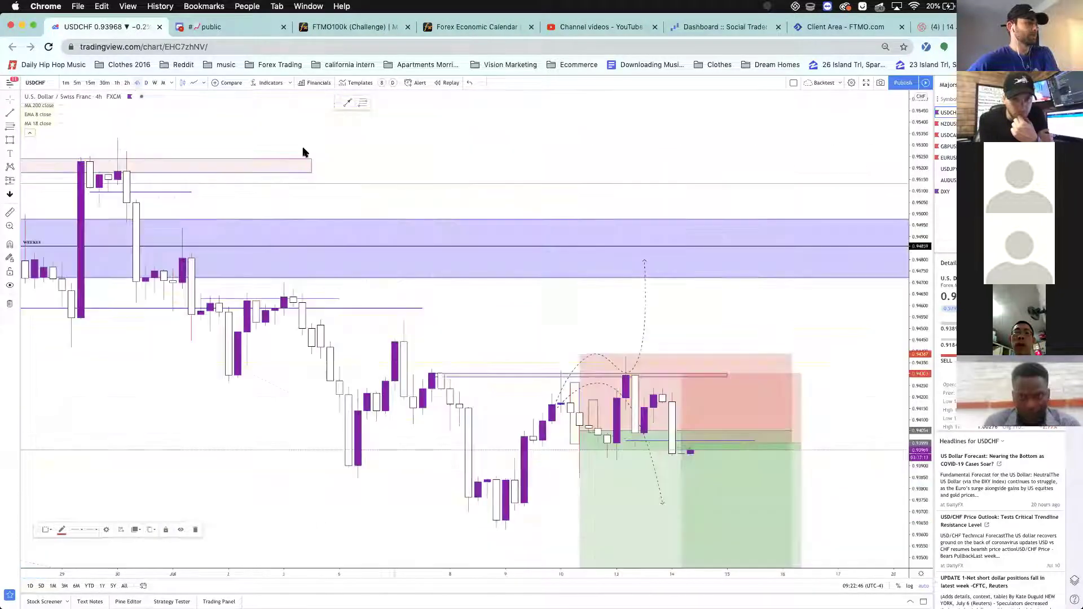
pyautogui.scroll(-5, 449, 375)
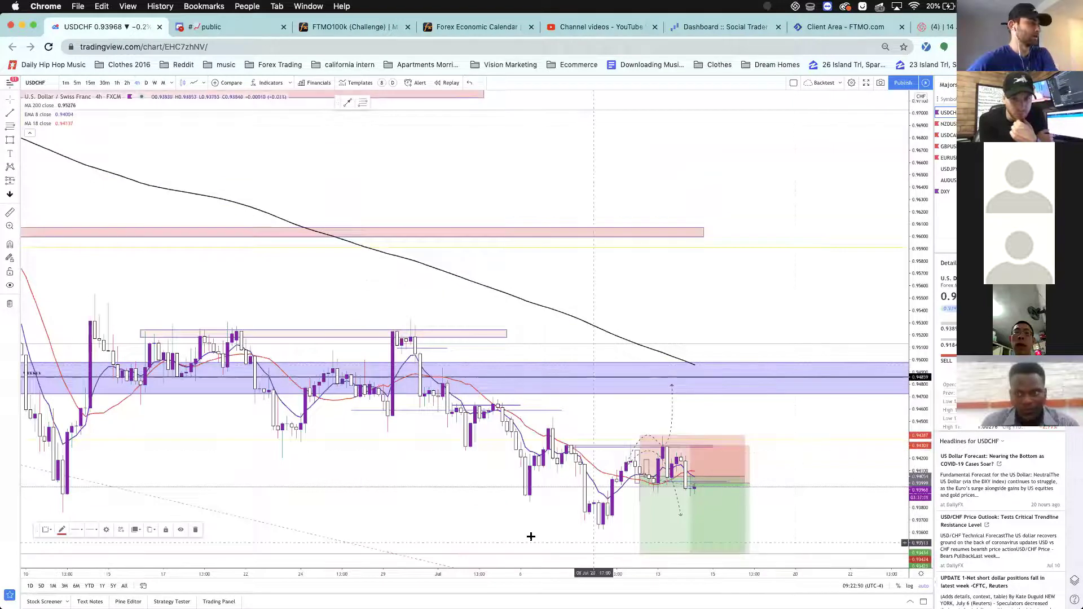
pyautogui.scroll(-5, 486, 534)
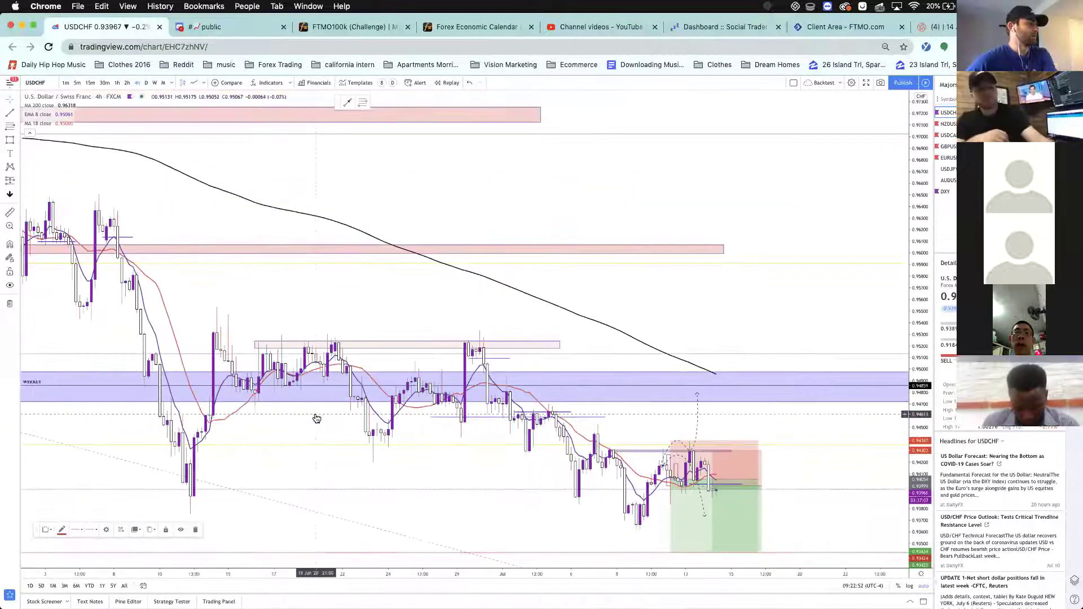
pyautogui.scroll(-2, 265, 311)
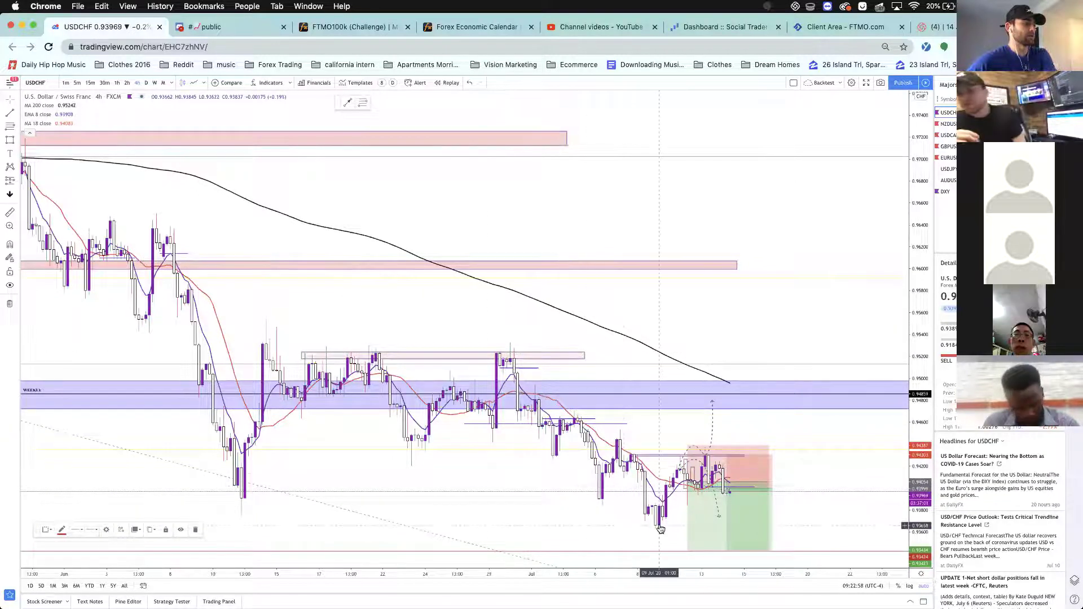
pyautogui.scroll(1, 632, 500)
pyautogui.scroll(2, 630, 494)
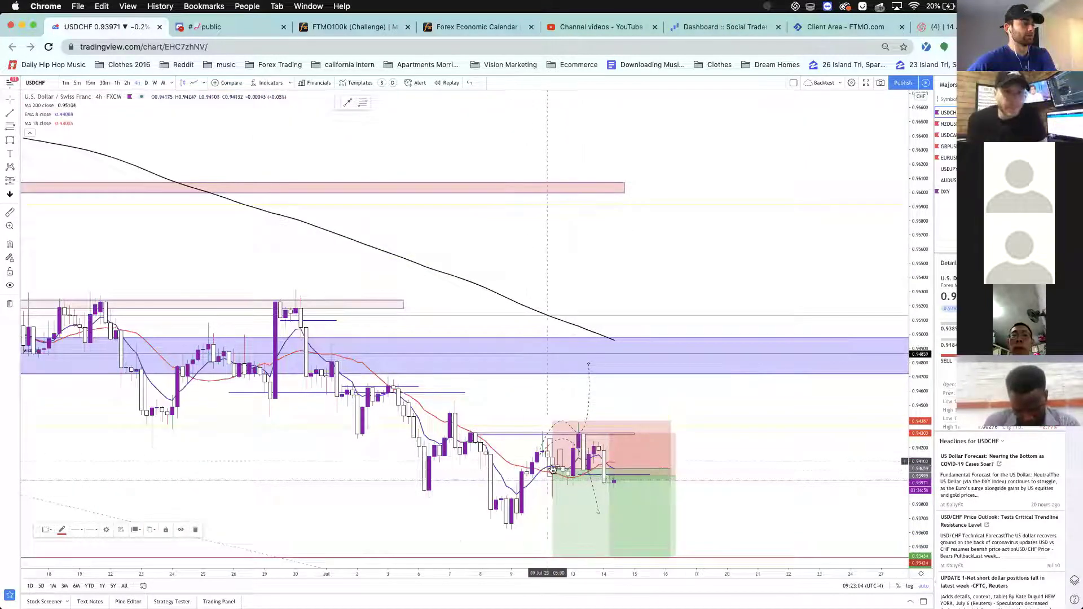
pyautogui.scroll(2, 549, 467)
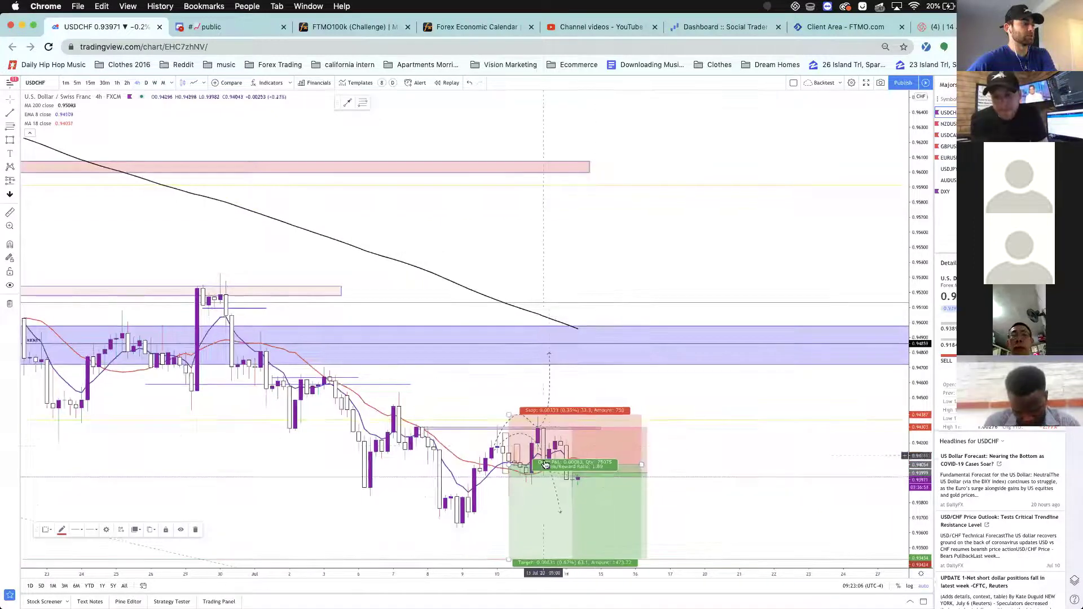
# - Switch USDCHF to the 30-minute timeframe and examine price action around both short-position entries and the 200-period moving average
pyautogui.click(106, 83)
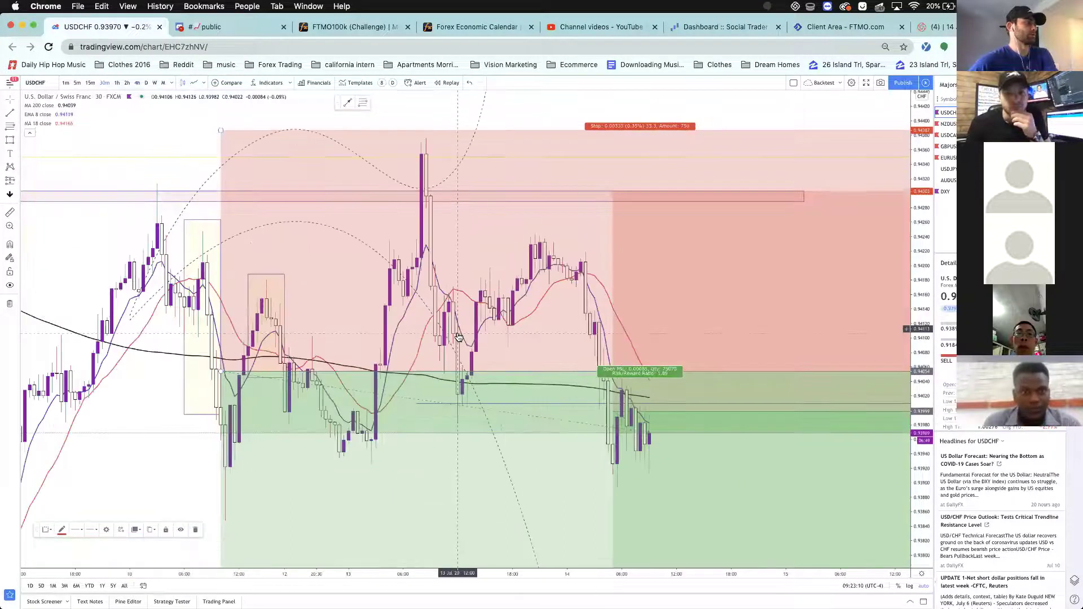
pyautogui.scroll(-3, 459, 337)
pyautogui.scroll(2, 443, 168)
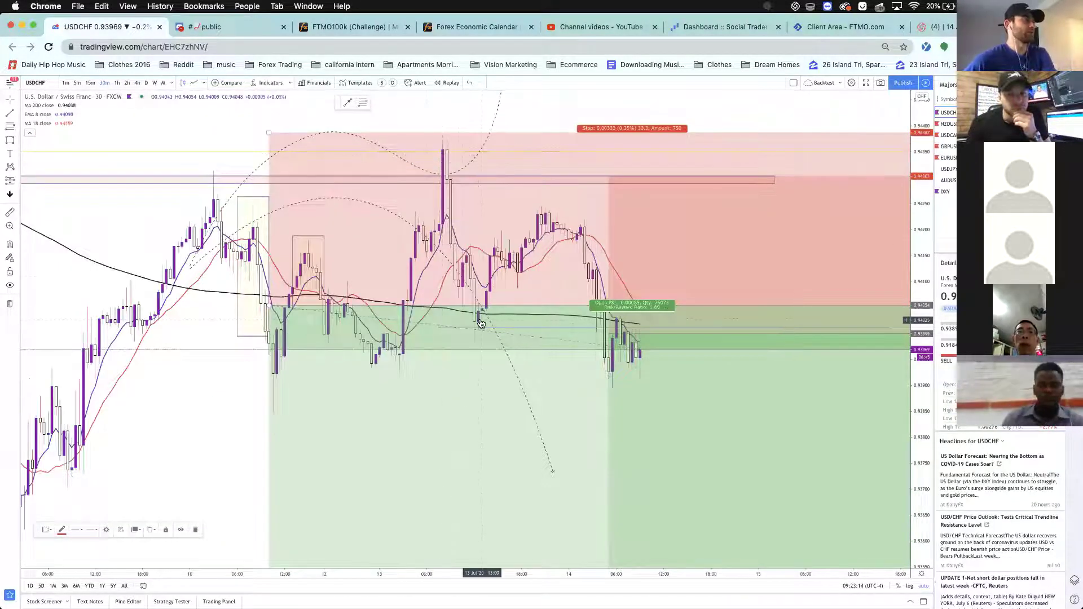
pyautogui.scroll(2, 542, 253)
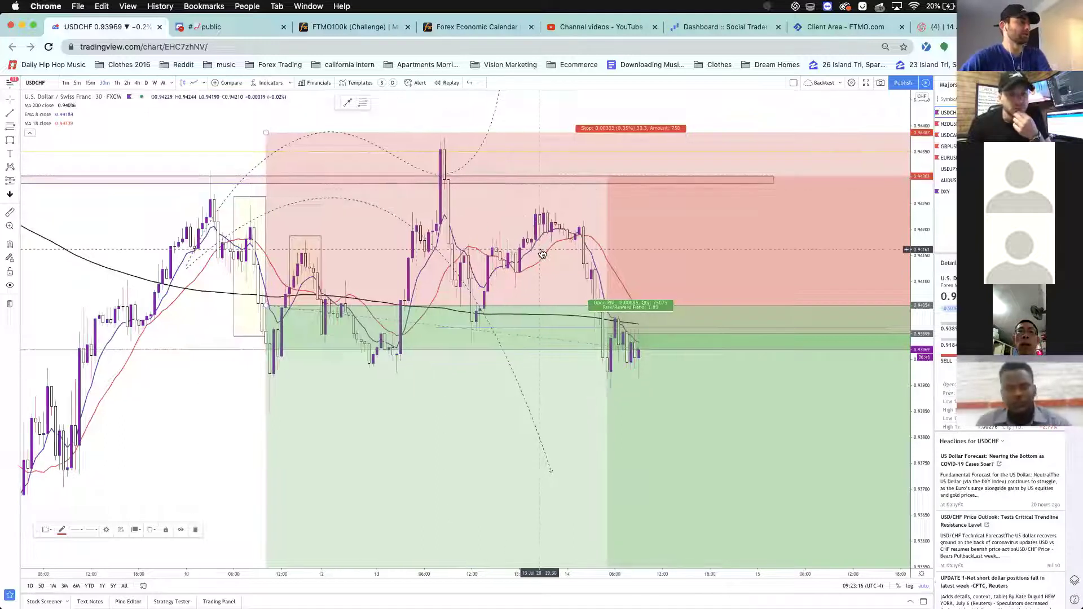
pyautogui.scroll(-3, 542, 254)
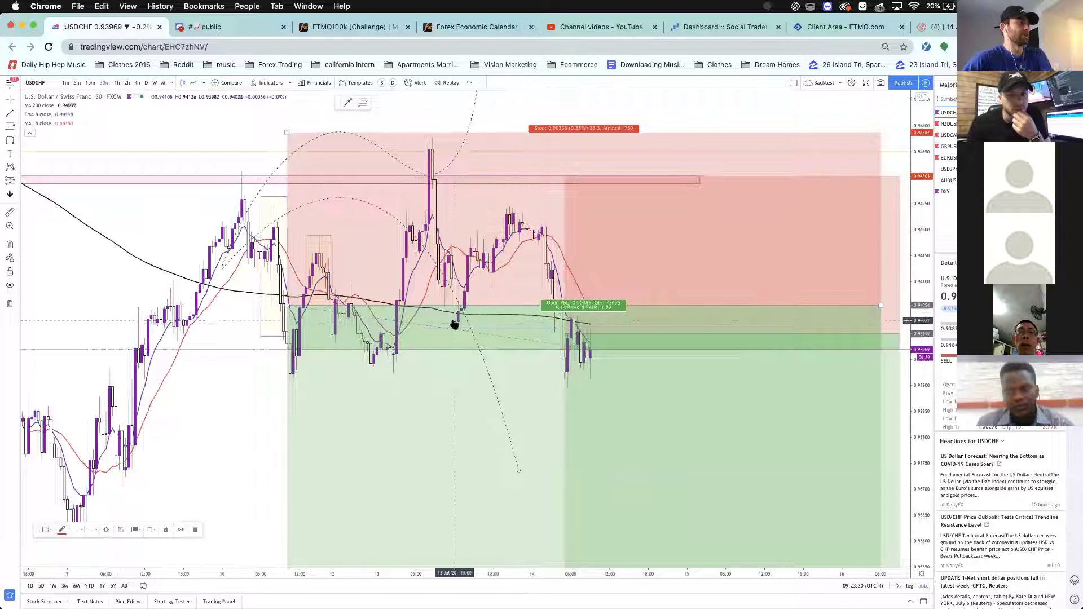
pyautogui.moveTo(492, 321); pyautogui.dragTo(572, 357)
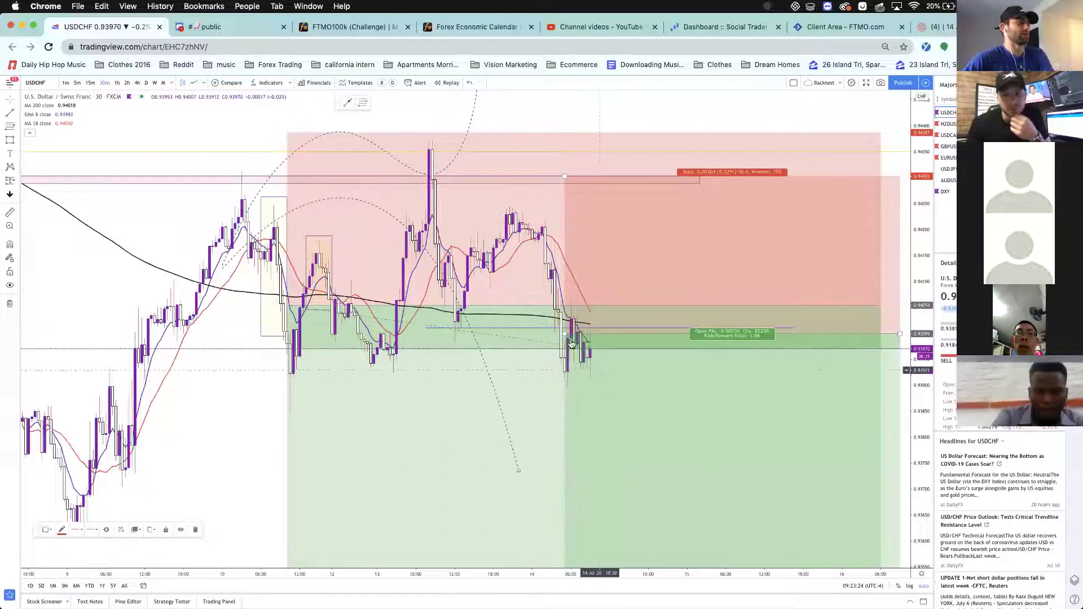
pyautogui.scroll(1, 588, 342)
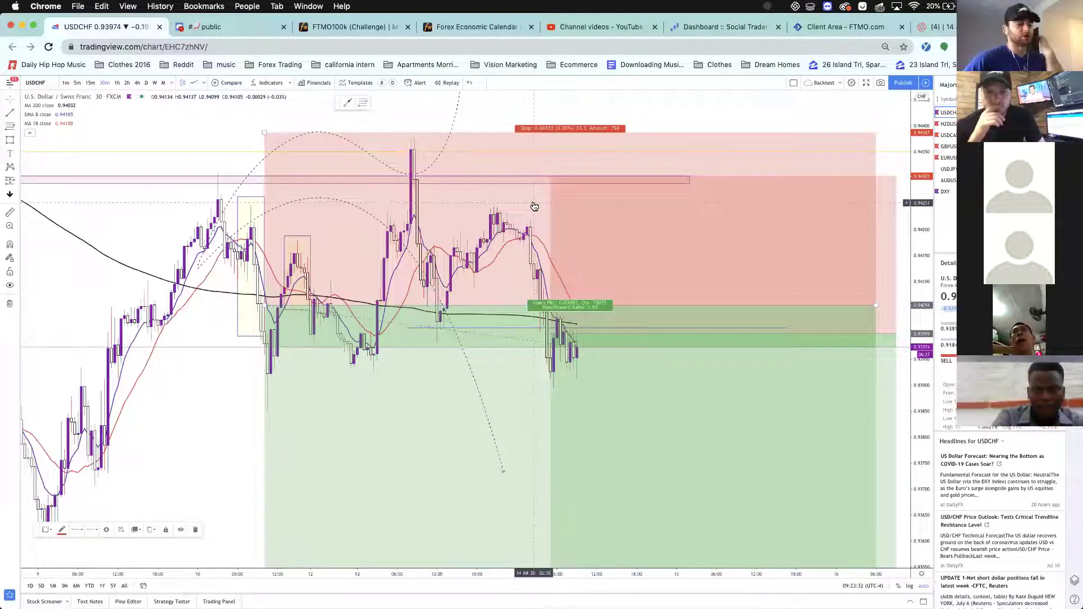
pyautogui.scroll(-3, 621, 395)
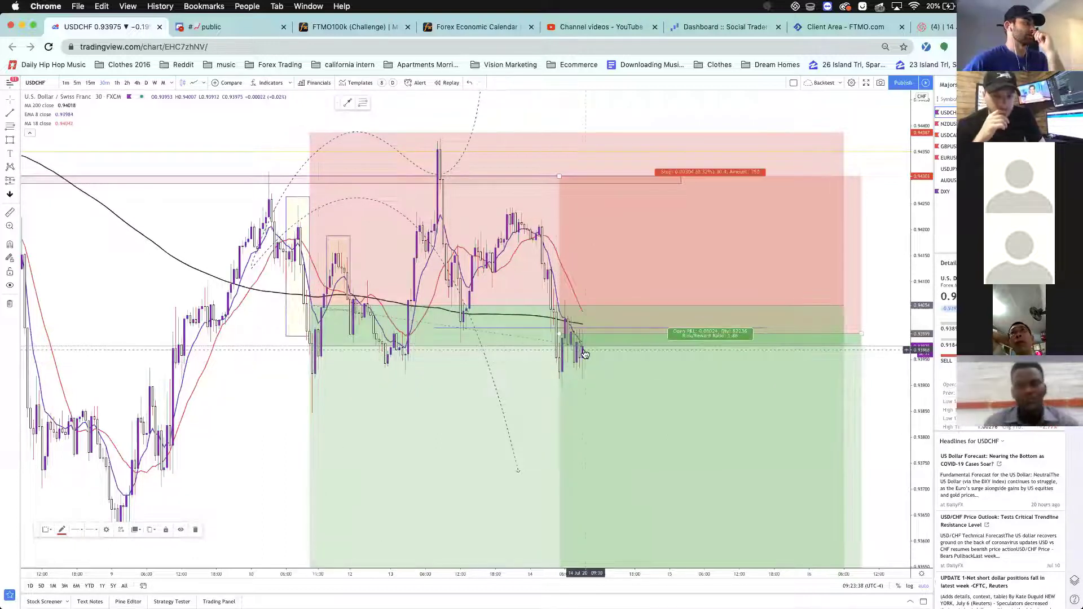
pyautogui.scroll(-2, 585, 353)
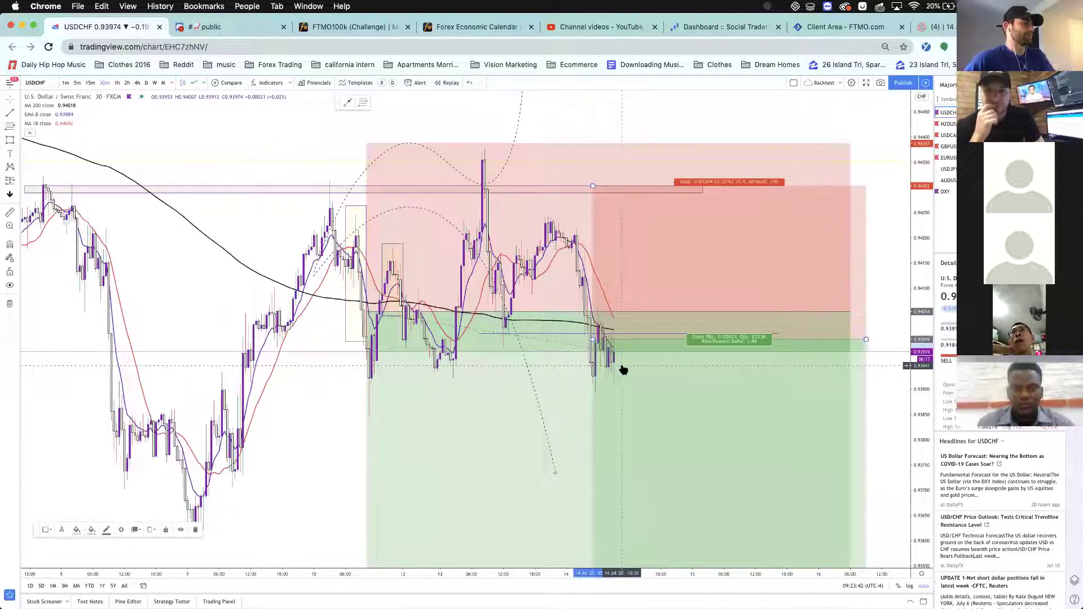
# - Measure the potential downside move below the current USDCHF price on the 30-minute chart and dismiss the measurement
pyautogui.keyDown('shift'); pyautogui.click(885, 368); pyautogui.keyUp('shift')
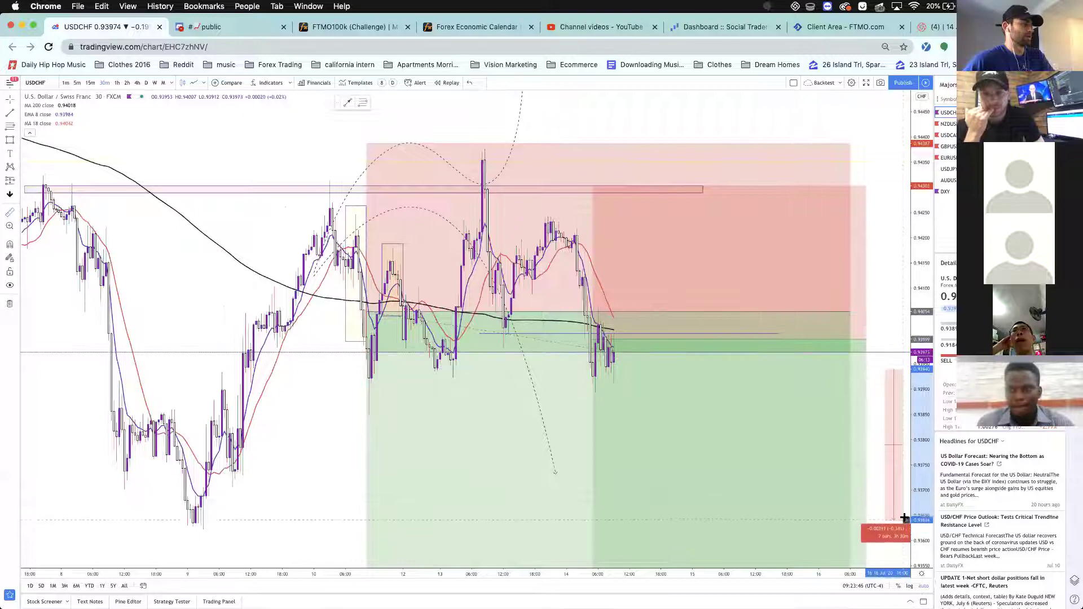
pyautogui.click(736, 342)
pyautogui.click(880, 384)
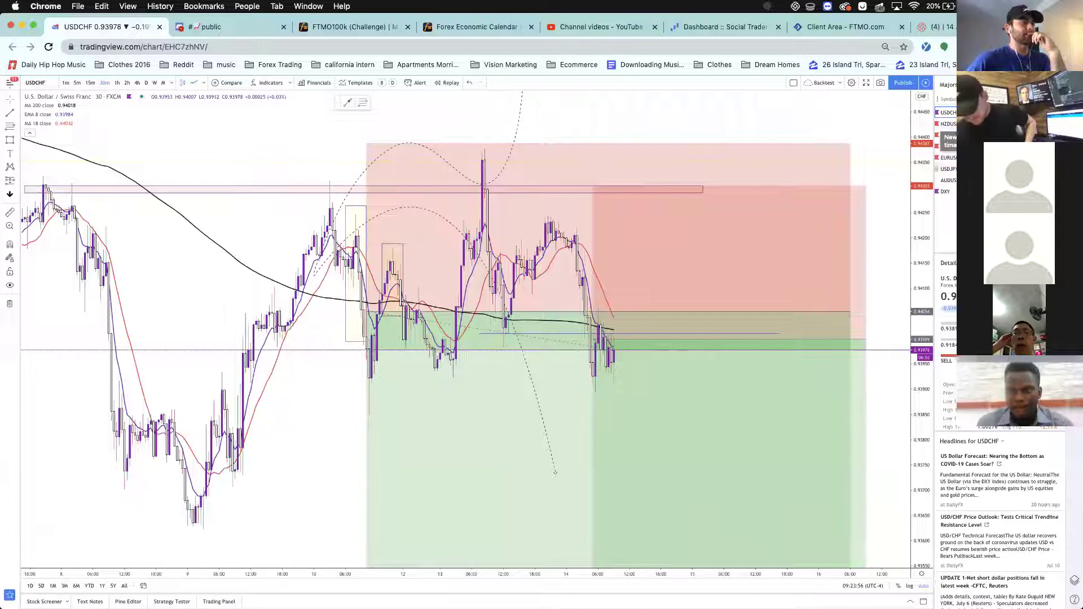
# - Open the DXY chart and examine the 30-minute price action between the recent lows and the descending trendline
pyautogui.click(947, 191)
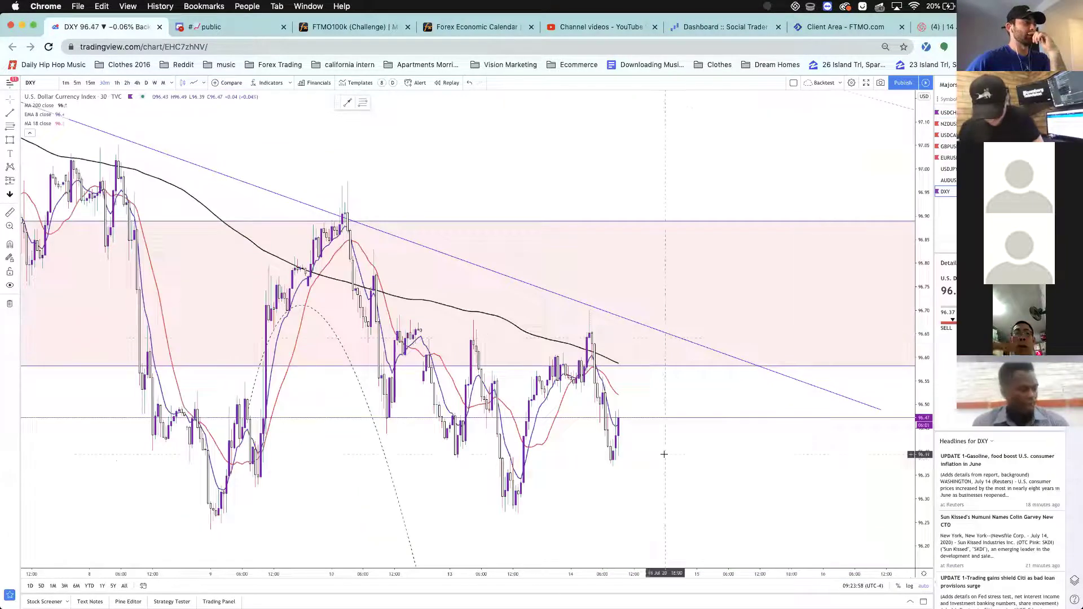
pyautogui.scroll(-3, 664, 460)
pyautogui.scroll(5, 621, 516)
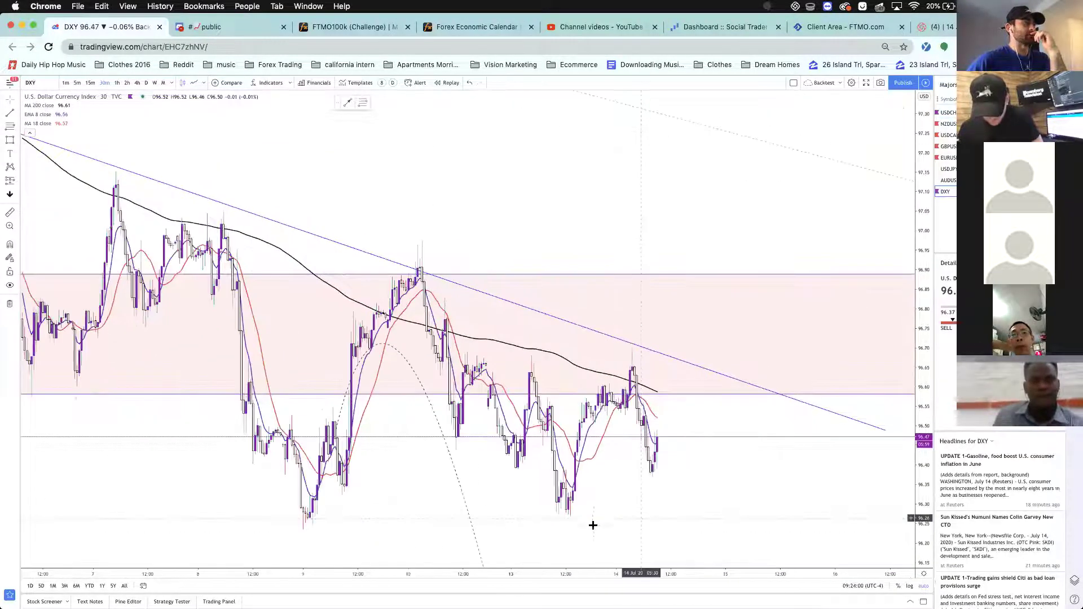
# - Examine DXY on the 4-hour and 1-hour timeframes around the pink zone, the descending trendline and the 200-period moving average
pyautogui.click(137, 83)
pyautogui.scroll(-5, 419, 442)
pyautogui.scroll(1, 419, 442)
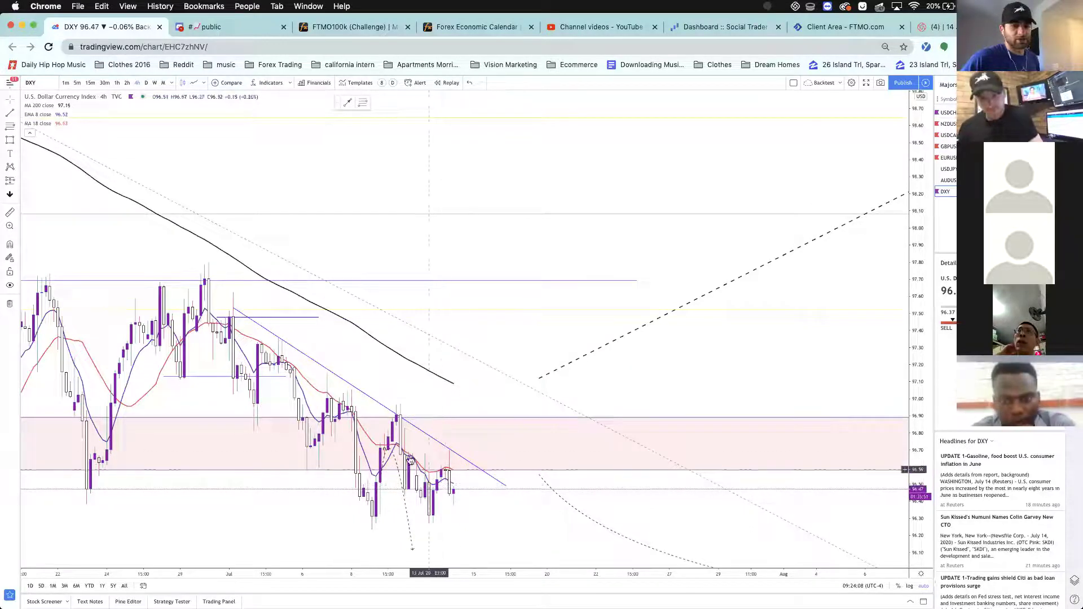
pyautogui.scroll(-2, 491, 483)
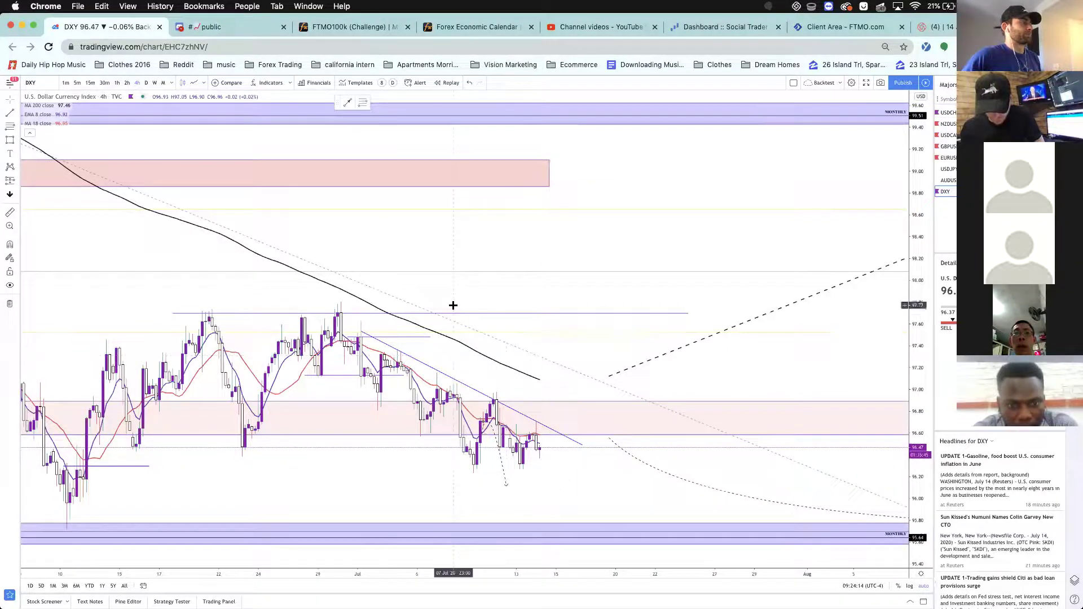
pyautogui.click(116, 83)
pyautogui.scroll(3, 479, 351)
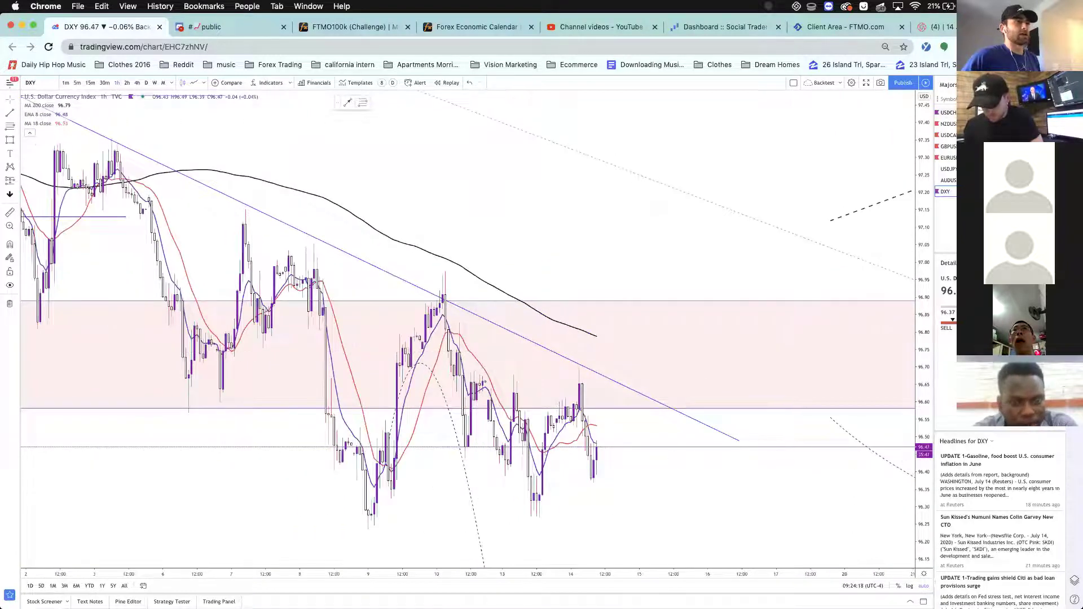
# - Open the NZDUSD chart and examine the weekly and daily price action at the red resistance zone and descending trendline
pyautogui.click(947, 124)
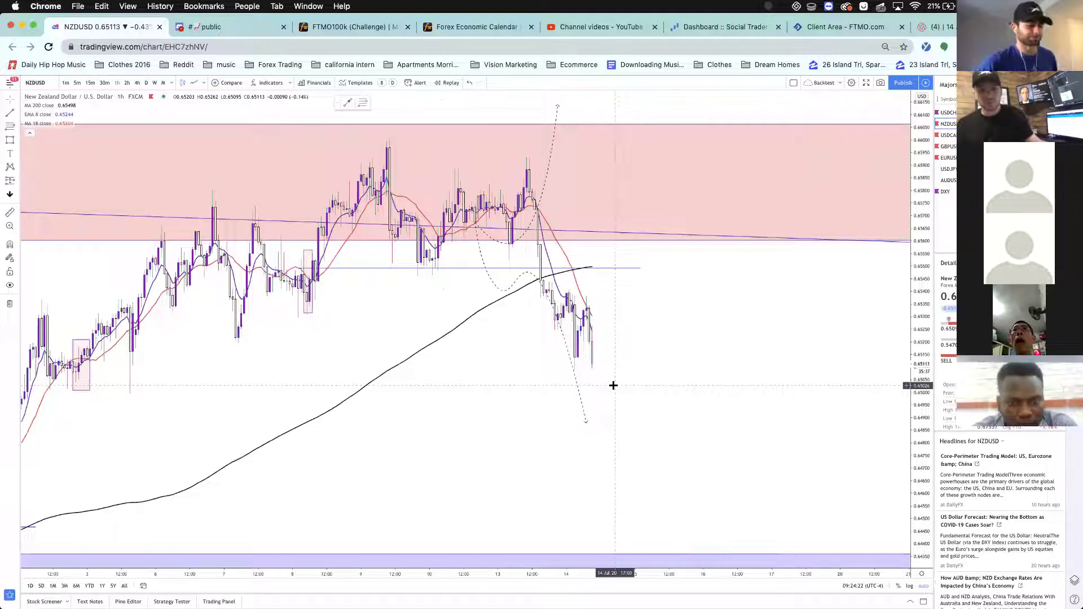
pyautogui.click(154, 82)
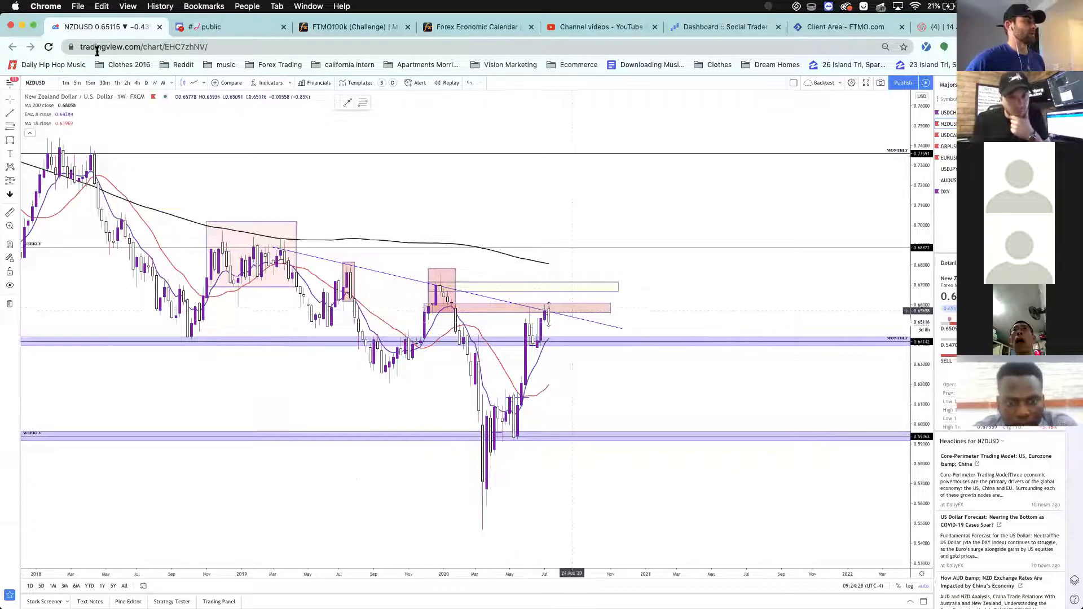
pyautogui.click(146, 83)
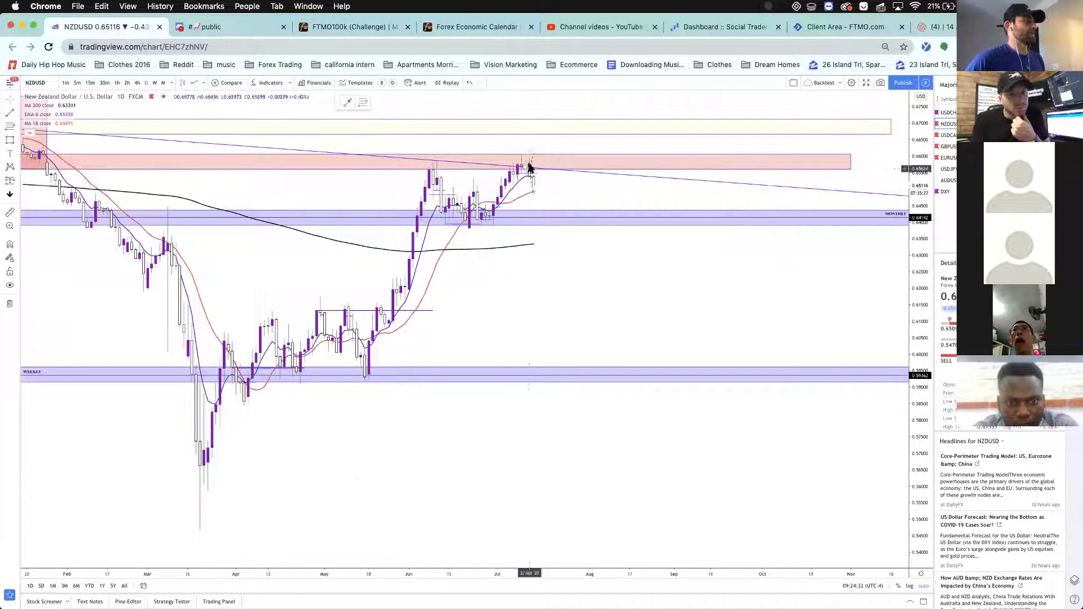
# - Switch NZDUSD to the 4-hour timeframe and examine the rejection from the red zone above the monthly level
pyautogui.click(137, 83)
pyautogui.scroll(5, 390, 346)
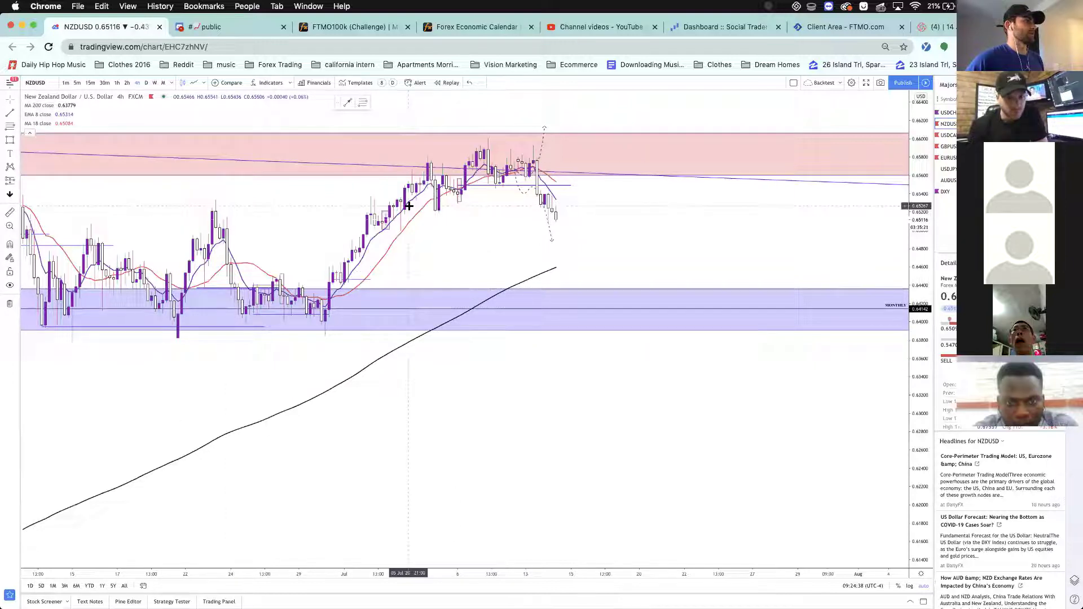
pyautogui.scroll(2, 409, 207)
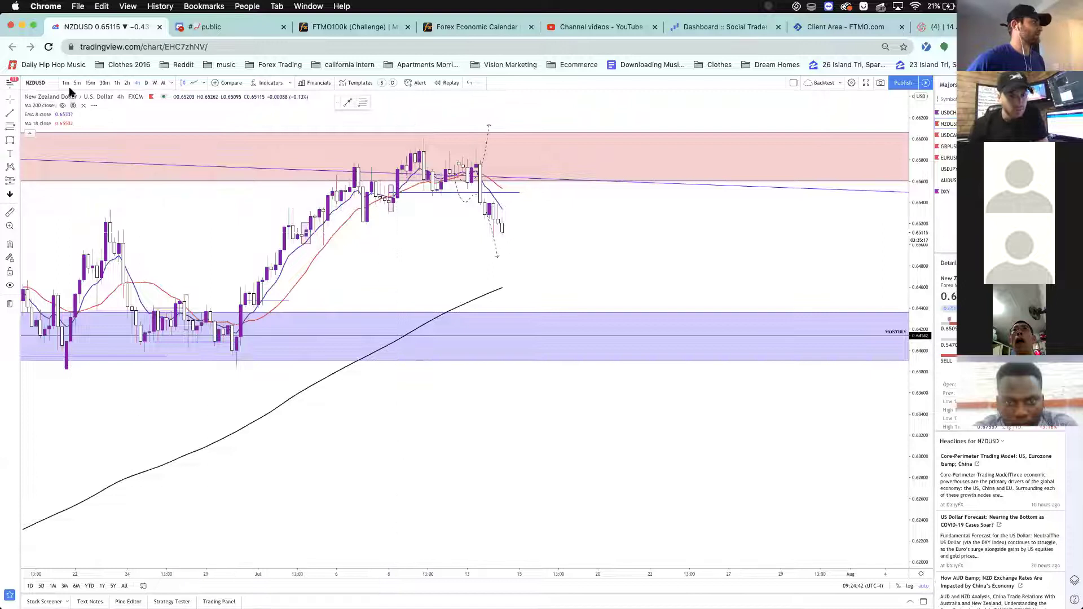
# - Switch NZDUSD to the 1-hour timeframe and examine the drop below the 200-period moving average
pyautogui.click(117, 83)
pyautogui.scroll(-3, 498, 353)
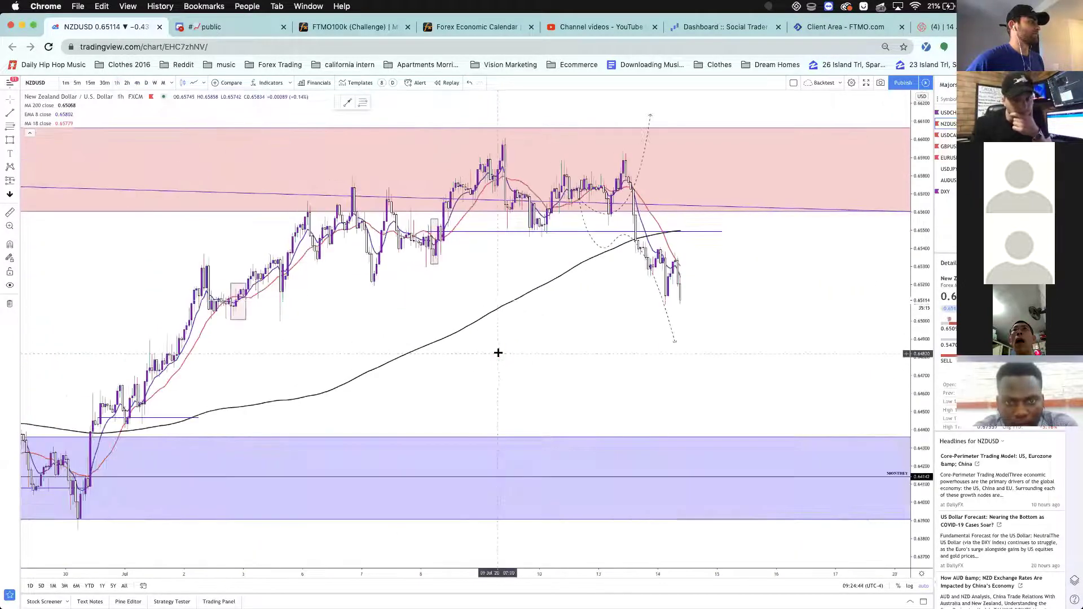
pyautogui.scroll(1, 498, 353)
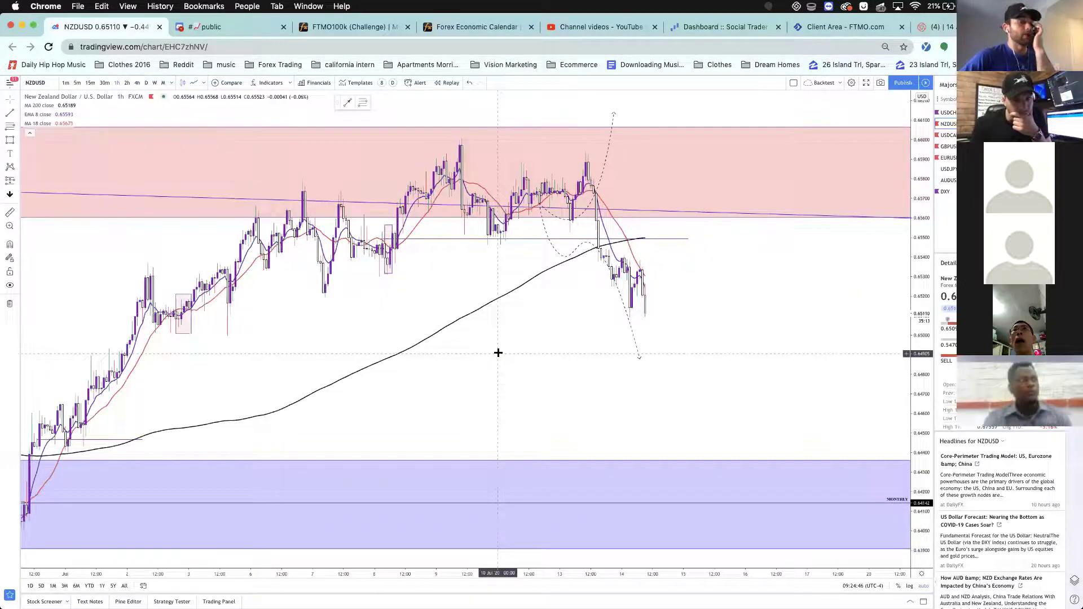
pyautogui.hscroll(3, 490, 307)
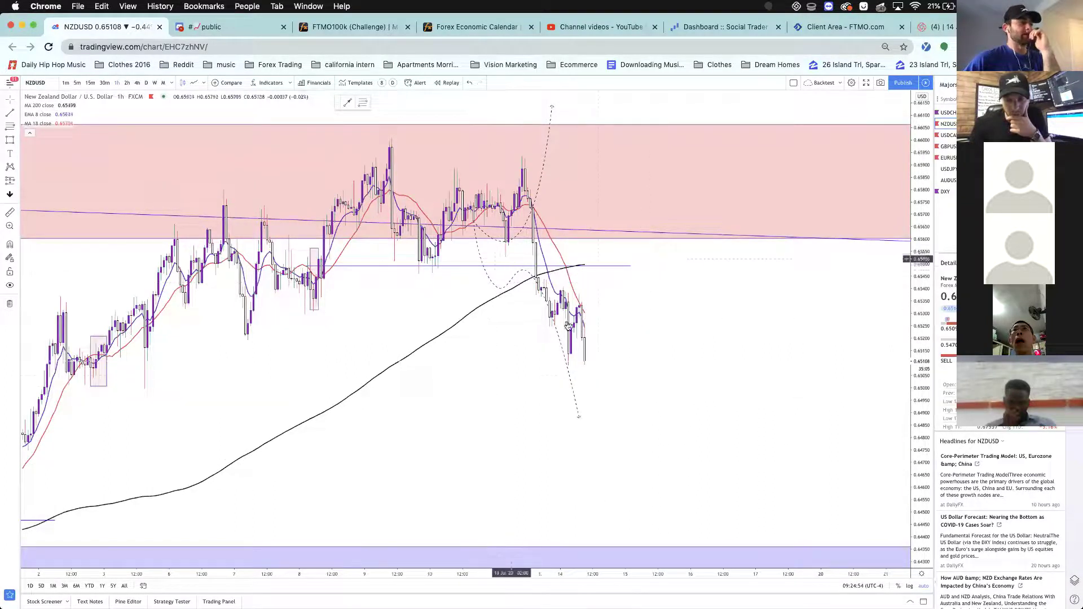
# - Try the bearish dashed NZDUSD projection at the latest candles and delete that projection
pyautogui.keyDown('shift'); pyautogui.click(591, 275); pyautogui.keyUp('shift')
pyautogui.click(606, 358)
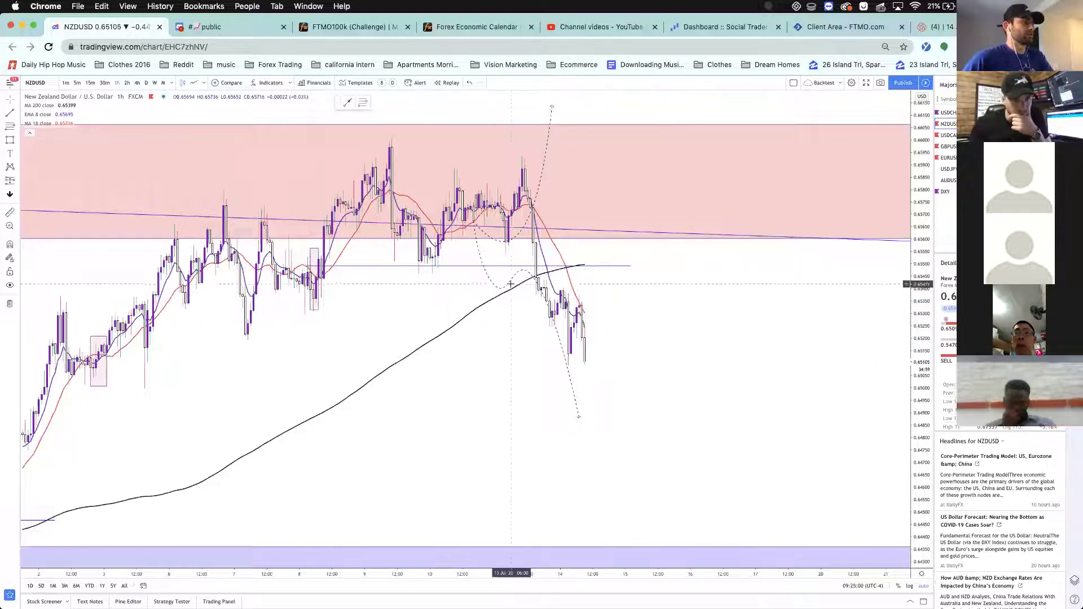
pyautogui.moveTo(511, 286)
pyautogui.mouseDown()
pyautogui.moveTo(699, 348)
pyautogui.moveTo(625, 426)
pyautogui.moveTo(595, 300)
pyautogui.moveTo(624, 276)
pyautogui.mouseUp()
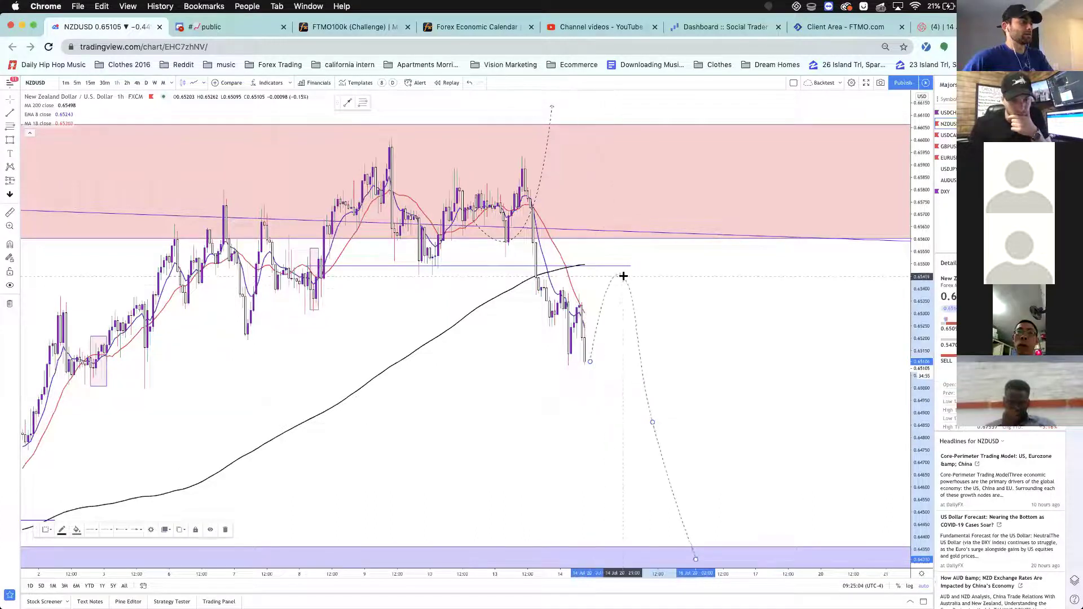
pyautogui.press('Delete')
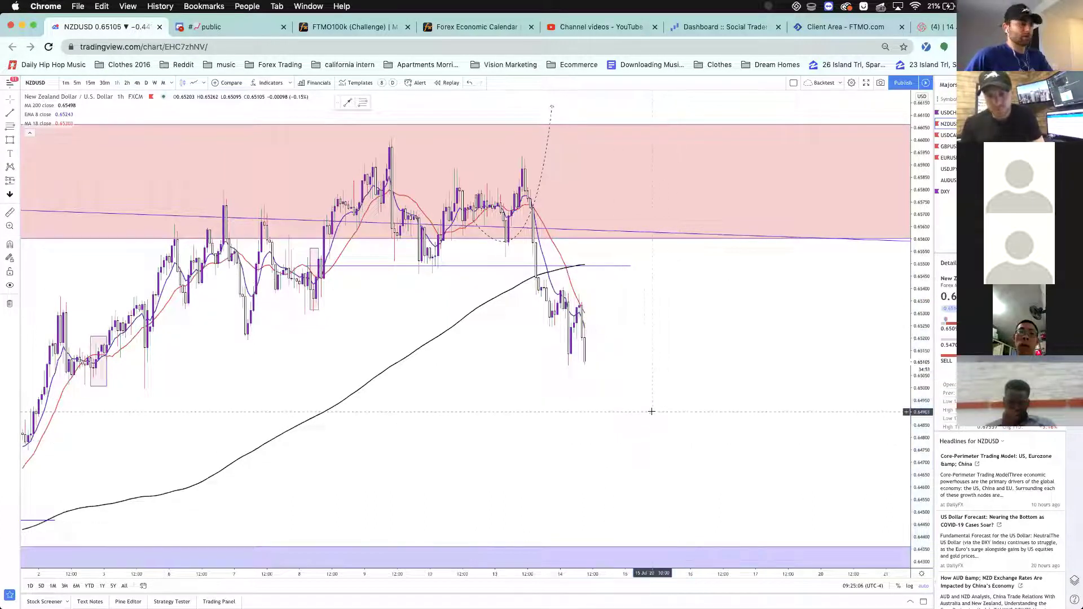
# - Move the remaining dashed projection to the latest NZDUSD candles and reshape it to rise and fall to about 0.6462
pyautogui.moveTo(507, 238)
pyautogui.mouseDown()
pyautogui.moveTo(641, 273)
pyautogui.moveTo(639, 374)
pyautogui.mouseUp()
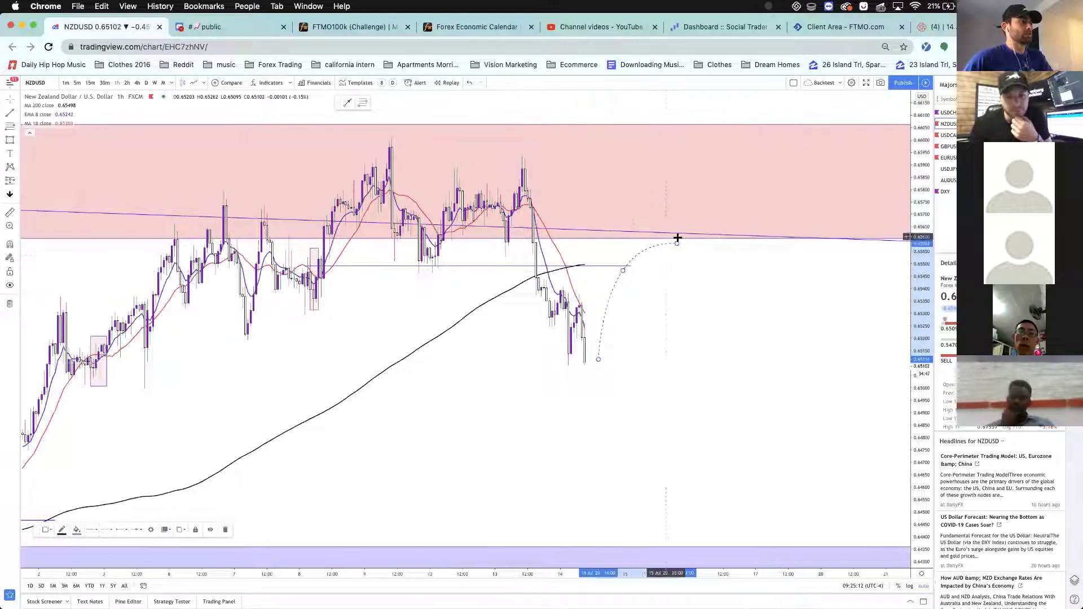
pyautogui.moveTo(677, 245); pyautogui.dragTo(717, 483)
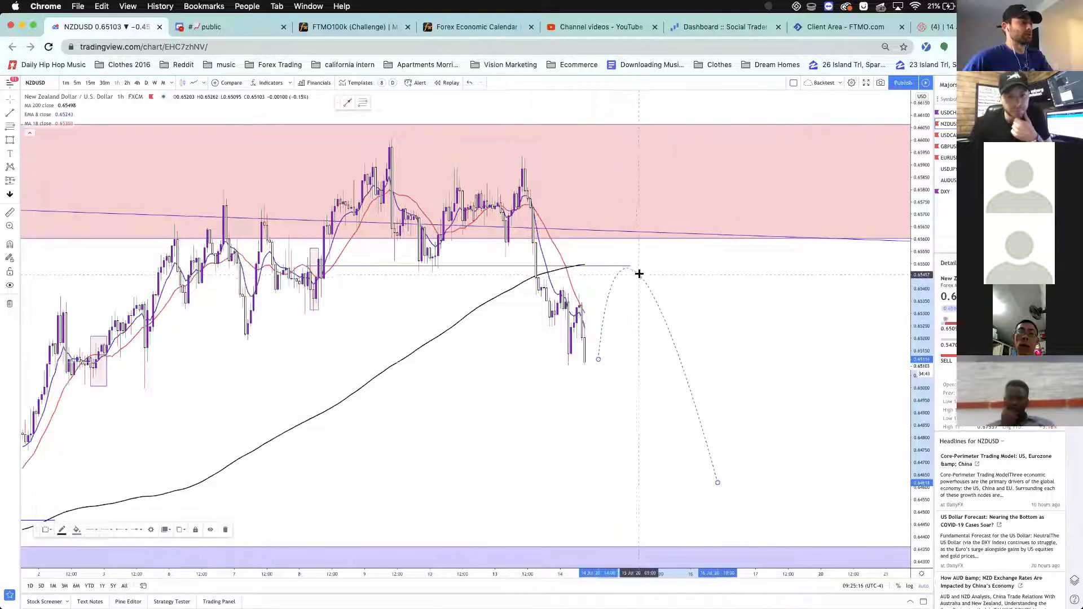
pyautogui.click(543, 323)
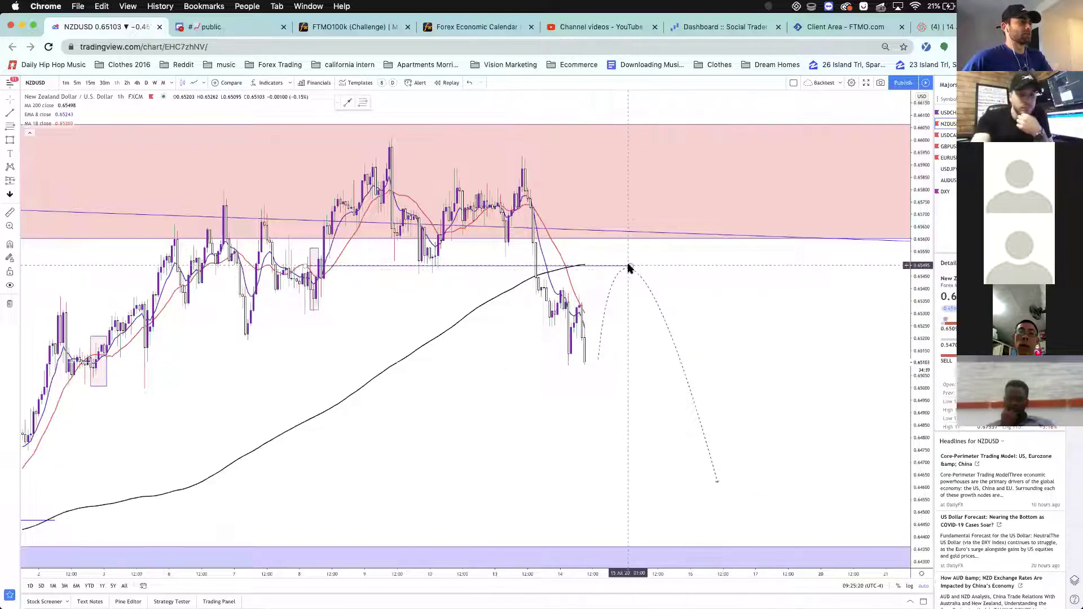
# - Extend the horizontal level near 0.6549 past the projection's peak and align the projection's start with the latest NZDUSD candle
pyautogui.moveTo(630, 268); pyautogui.dragTo(707, 268)
pyautogui.click(721, 294)
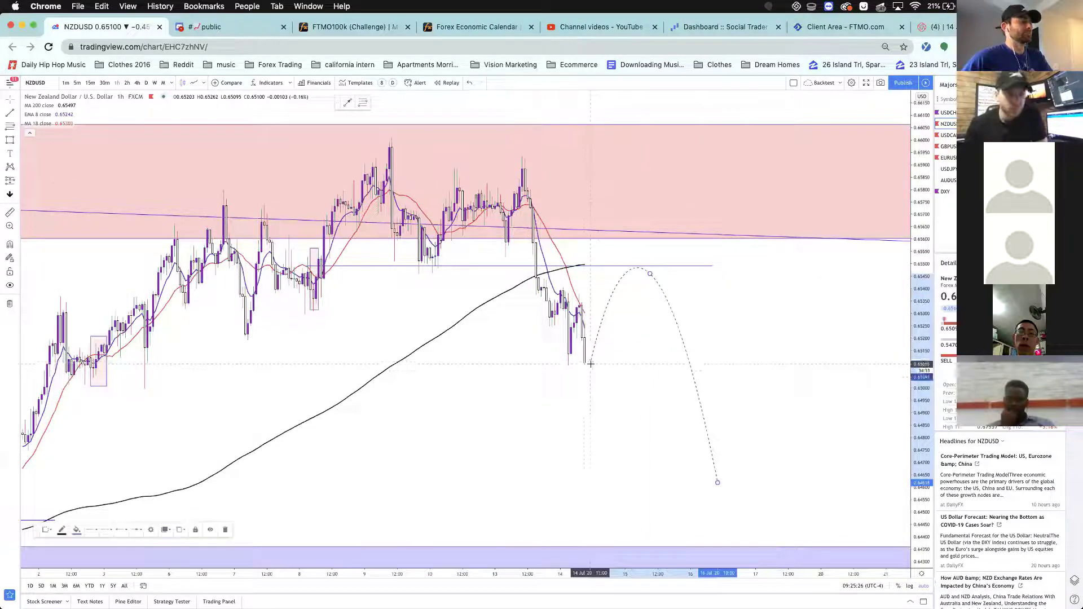
pyautogui.scroll(-4, 304, 321)
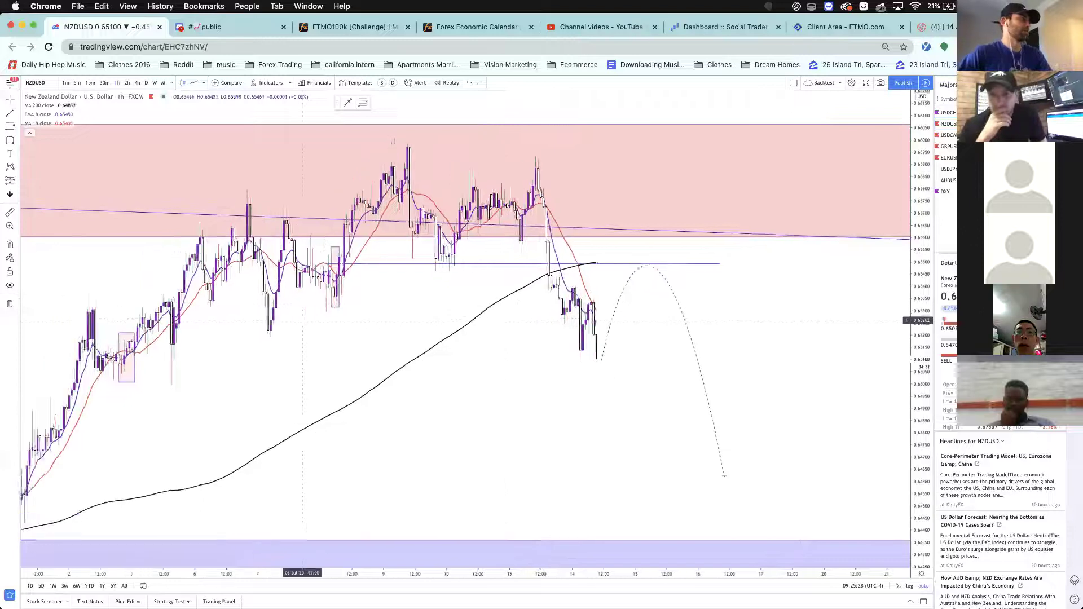
pyautogui.scroll(4, 303, 321)
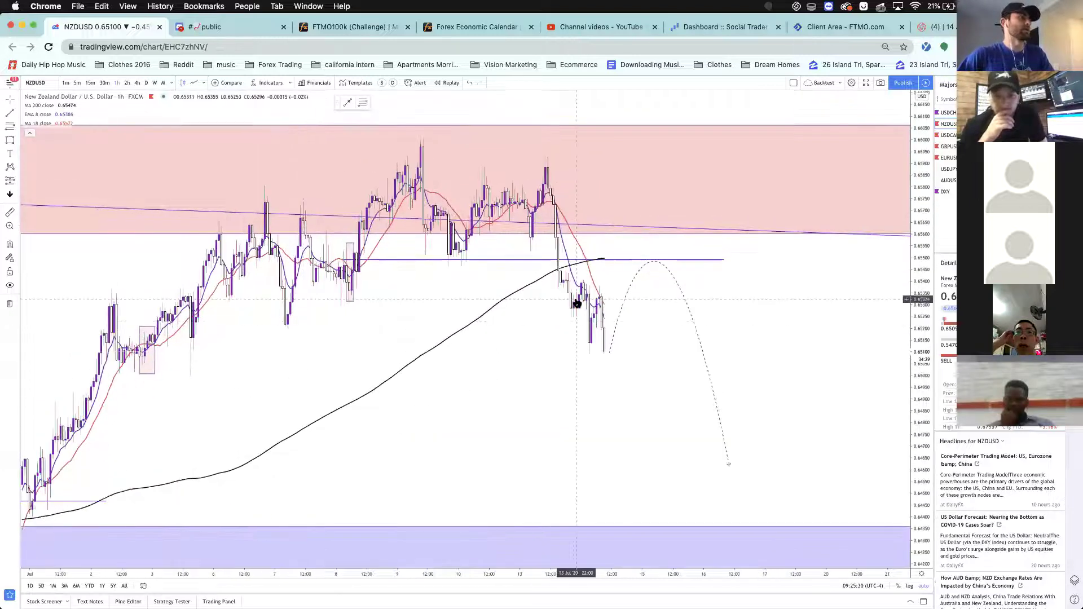
# - Open the USDCAD chart and examine the weekly price action at the monthly level, the red zones and the rising trendline
pyautogui.click(948, 135)
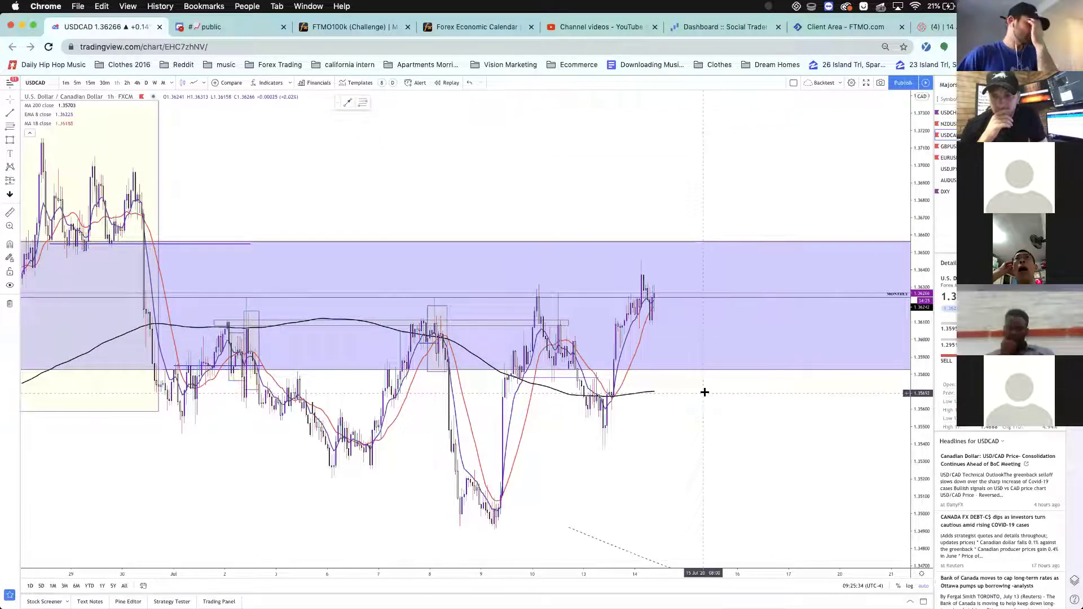
pyautogui.click(154, 83)
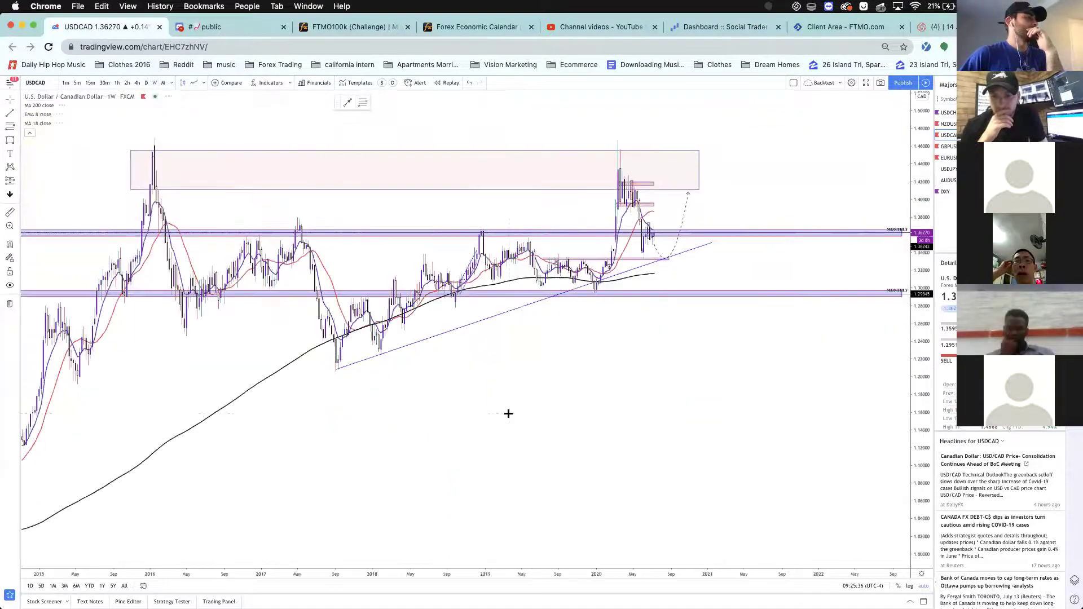
pyautogui.scroll(5, 509, 412)
pyautogui.scroll(3, 508, 414)
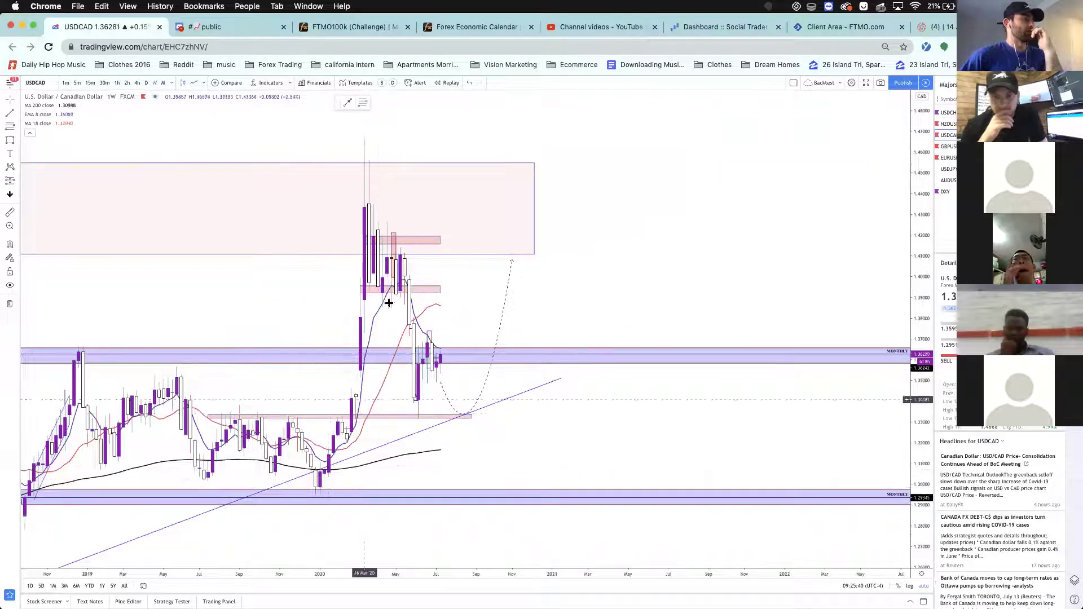
pyautogui.scroll(2, 342, 415)
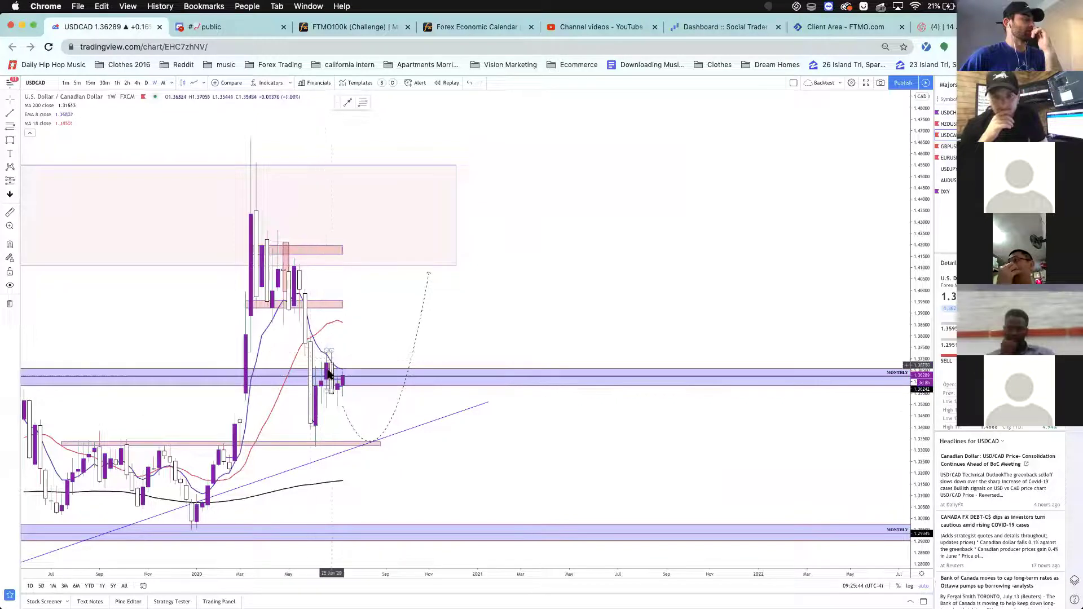
# - Switch USDCAD to the daily timeframe and examine the recent candles between the monthly zone and the 200-period moving average
pyautogui.click(148, 83)
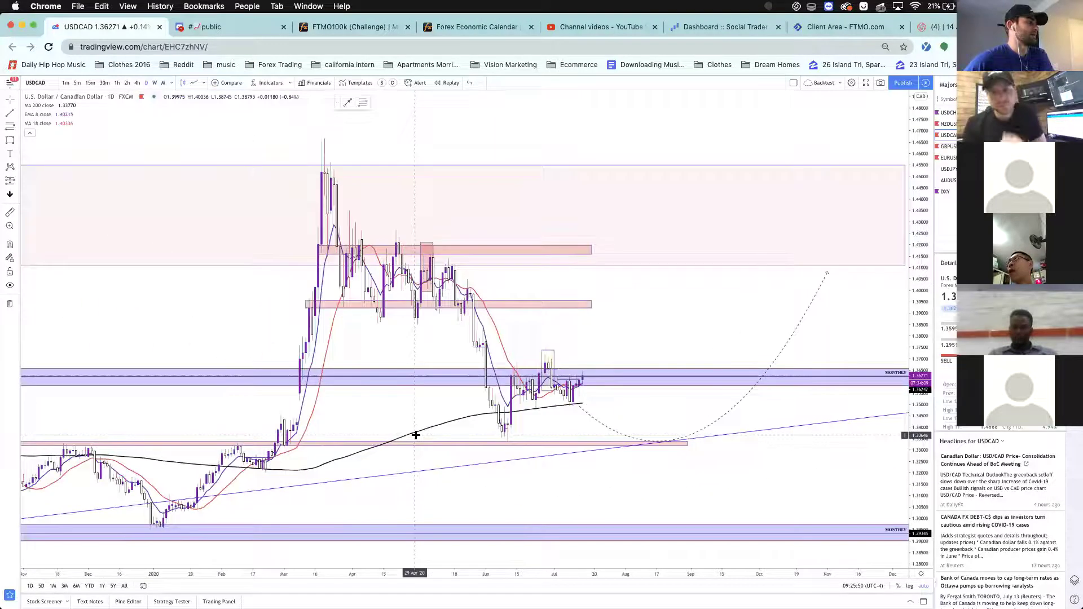
pyautogui.scroll(5, 416, 435)
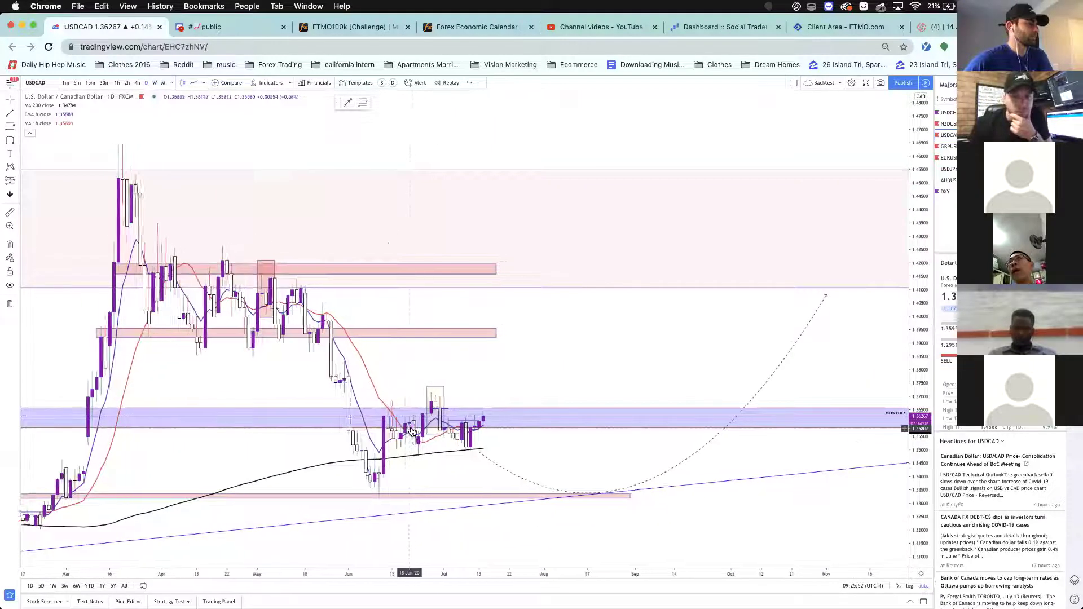
pyautogui.scroll(1, 412, 433)
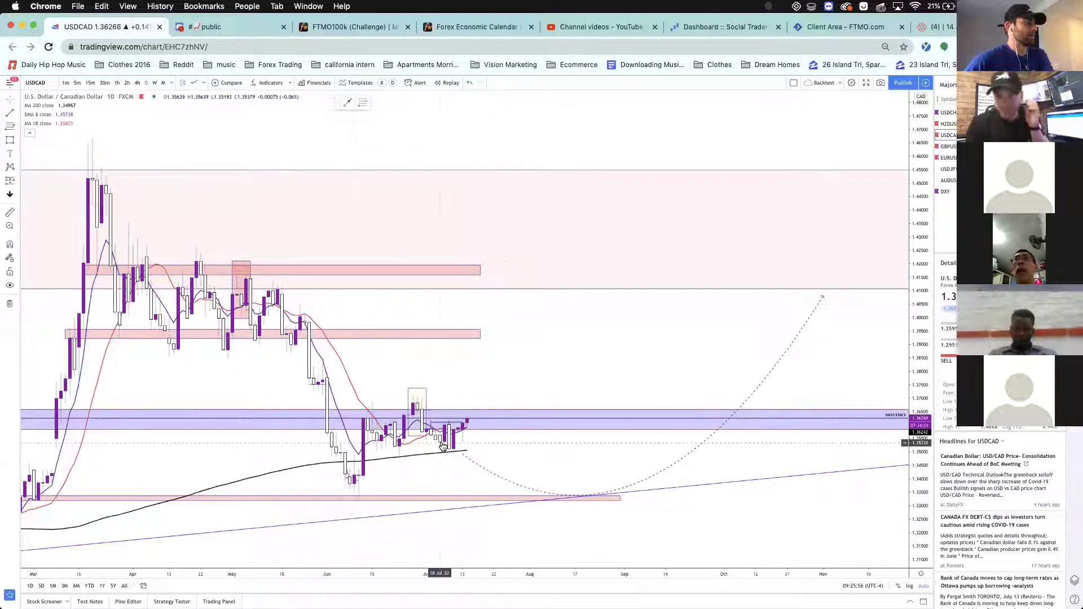
# - Draw a rectangular zone from about 1.368 to 1.371 above the monthly level on daily USDCAD and fill it light red
pyautogui.scroll(3, 443, 446)
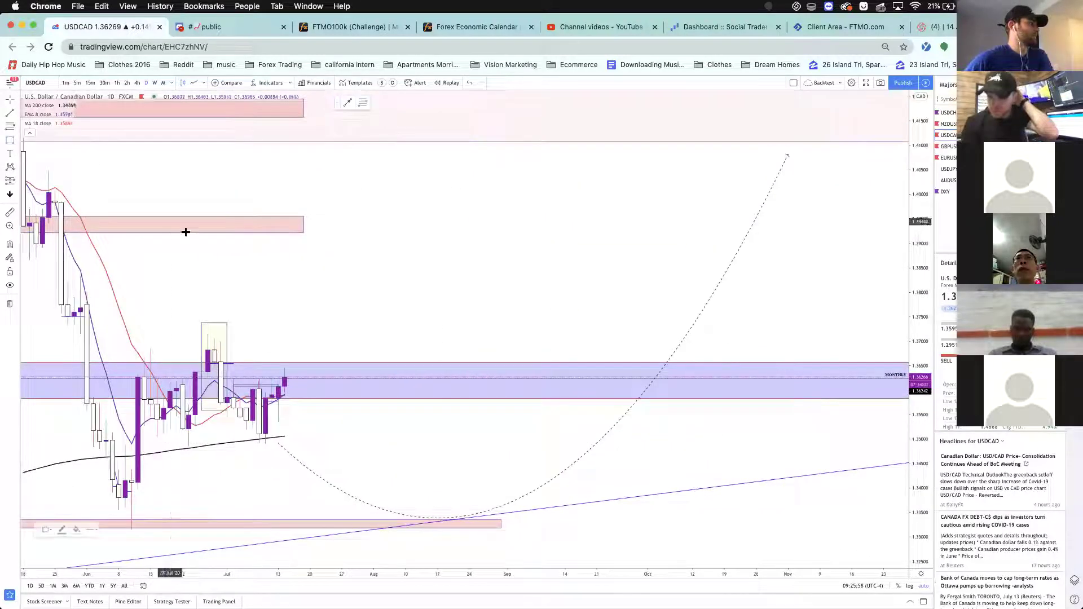
pyautogui.moveTo(196, 351)
pyautogui.mouseDown()
pyautogui.moveTo(648, 285)
pyautogui.moveTo(667, 339)
pyautogui.mouseUp()
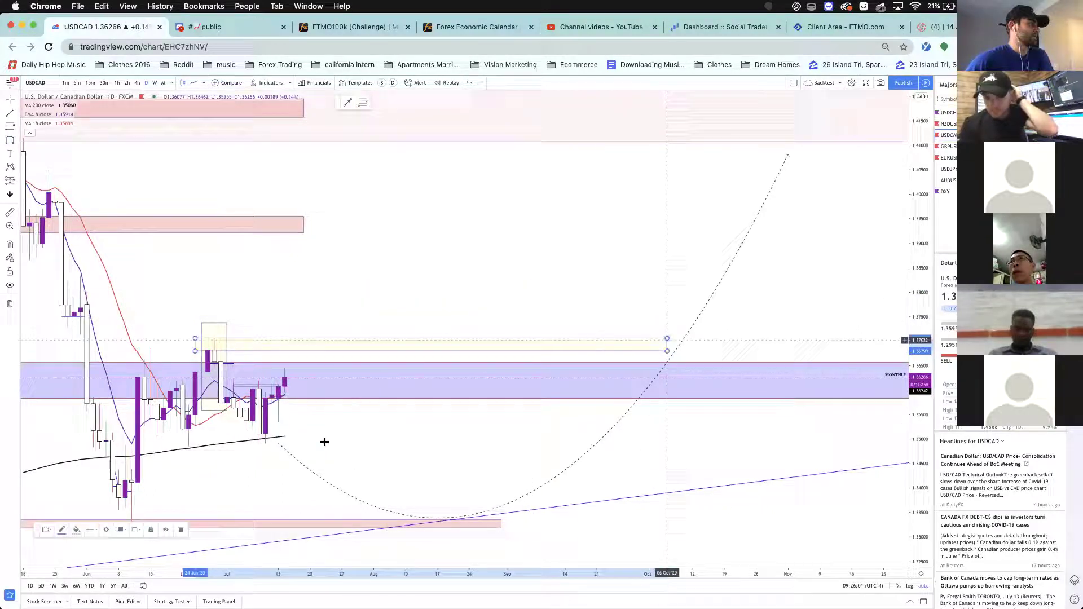
pyautogui.click(77, 534)
pyautogui.click(82, 533)
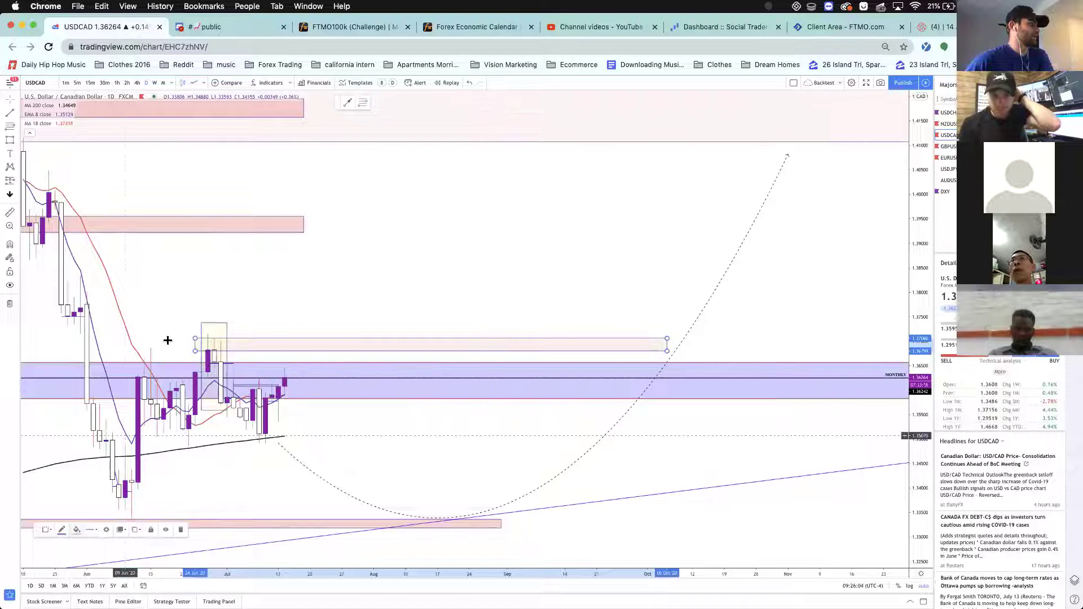
pyautogui.click(204, 326)
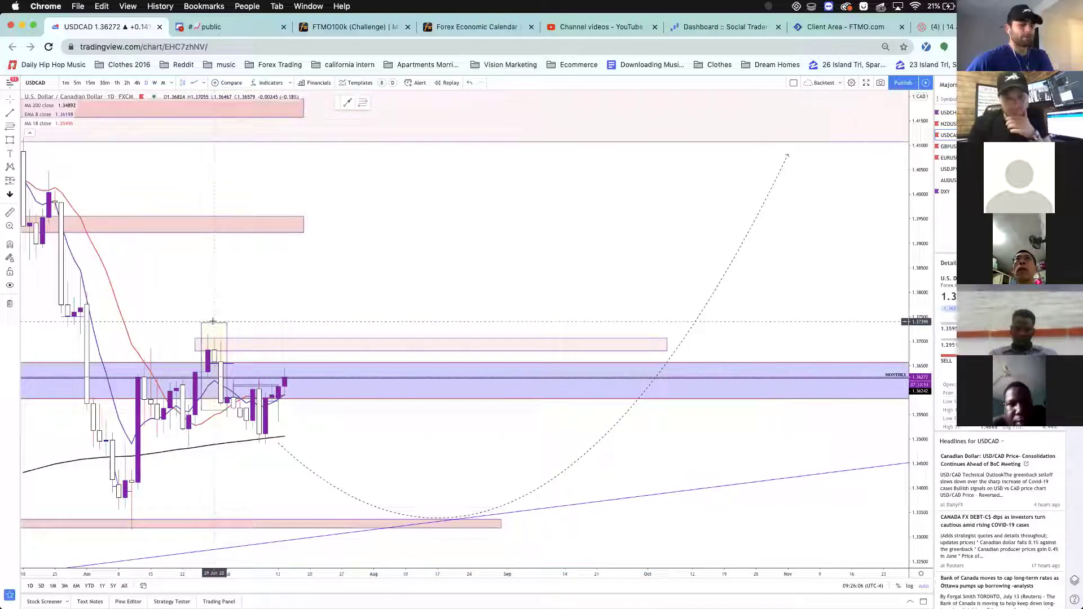
# - Delete the shaded box around the late-June candles on daily USDCAD
pyautogui.click(215, 327)
pyautogui.press('Delete')
pyautogui.scroll(-1, 220, 370)
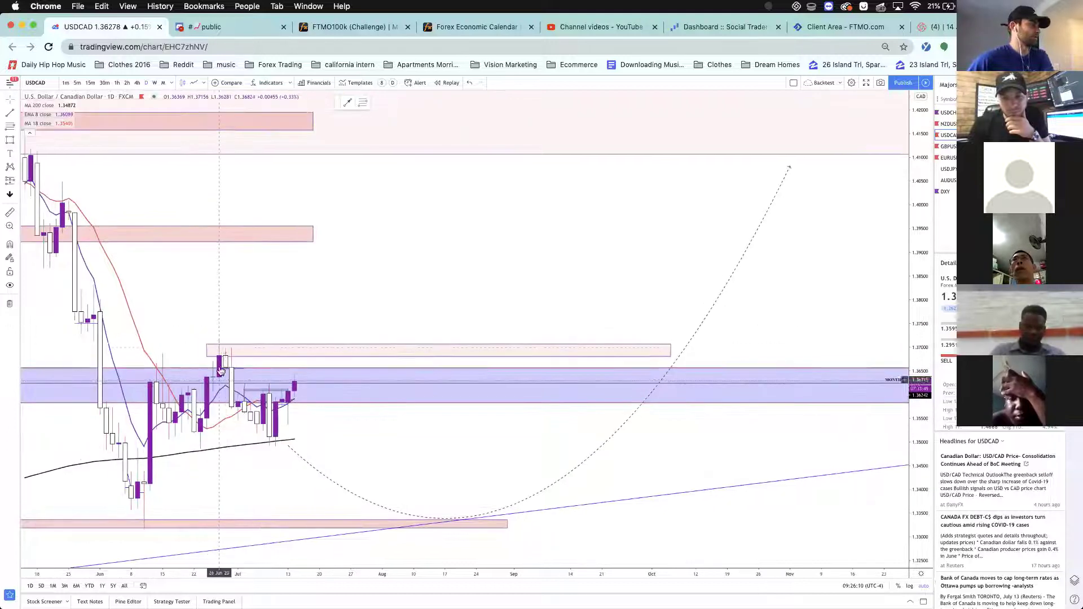
# - Switch USDCAD to the 4-hour timeframe and remove the old narrow zone near 1.361 and the small drawing at the early-July peak
pyautogui.click(137, 83)
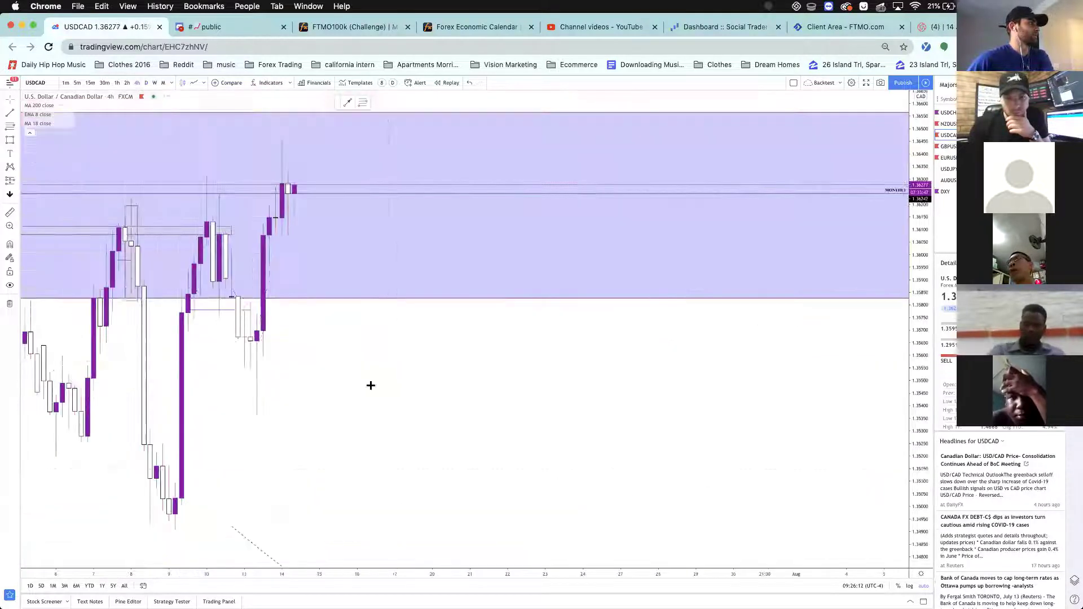
pyautogui.scroll(2, 389, 467)
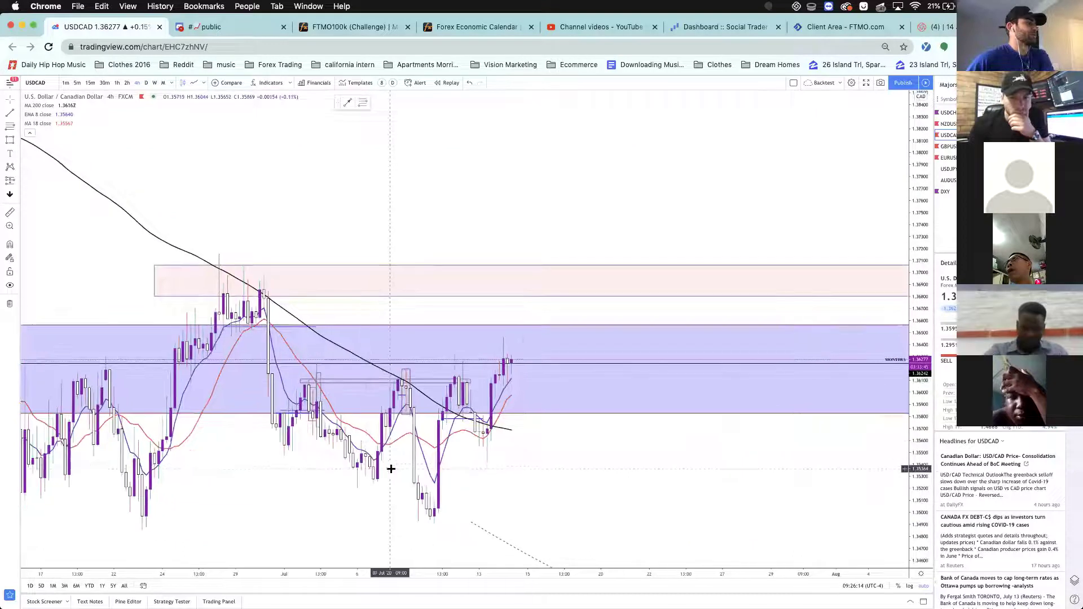
pyautogui.scroll(1, 346, 467)
pyautogui.scroll(1, 313, 377)
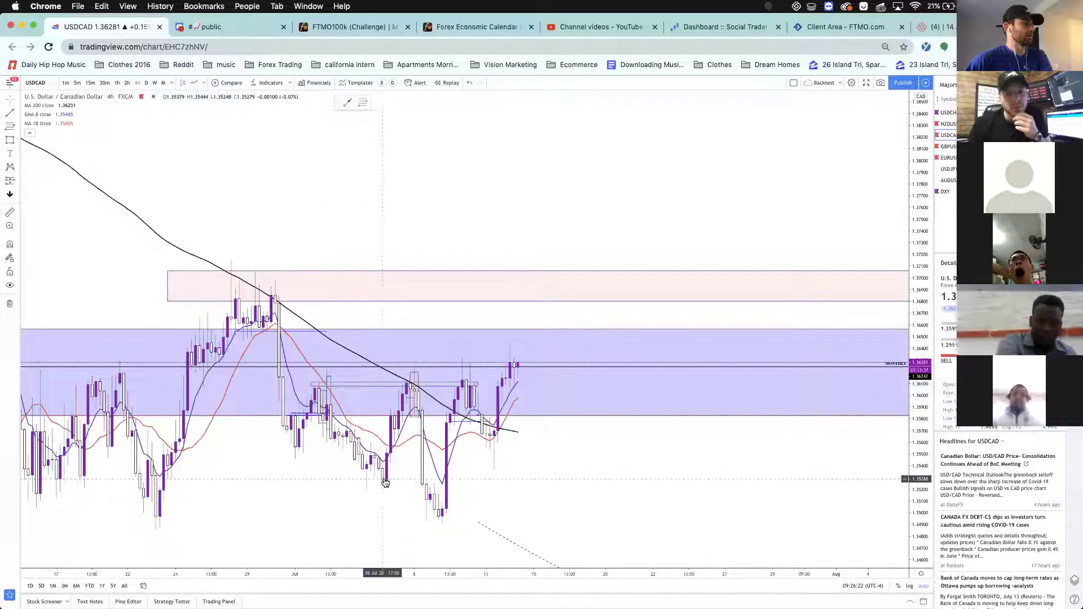
pyautogui.click(428, 385)
pyautogui.press('Delete')
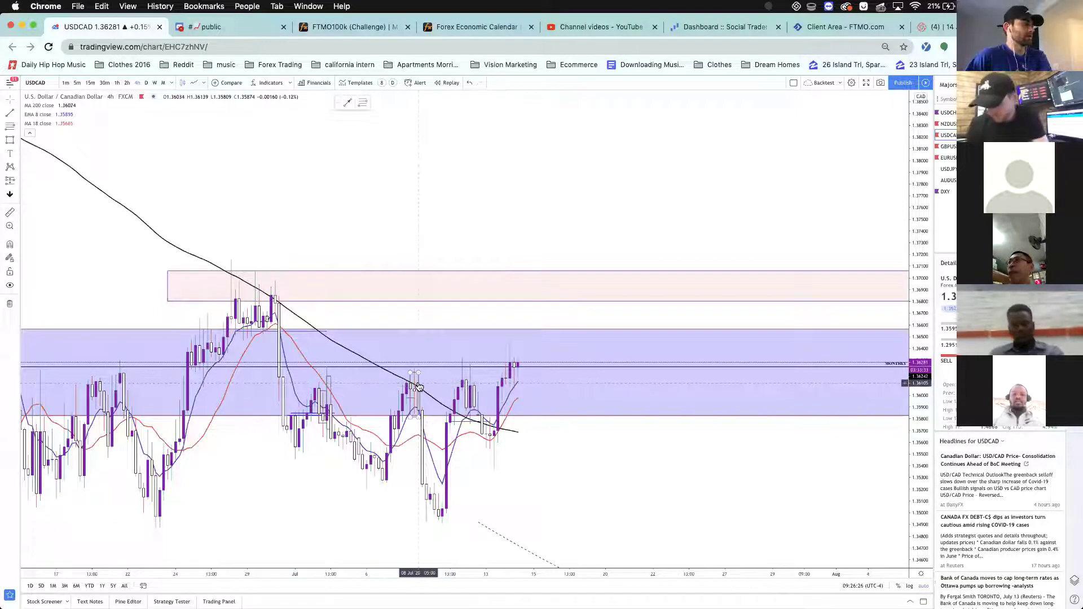
pyautogui.click(419, 387)
pyautogui.press('Delete')
# - Draw a narrow rectangular zone from about 1.361 to 1.3615 across the July highs, extending past the latest 4-hour candle
pyautogui.scroll(2, 419, 387)
pyautogui.click(10, 140)
pyautogui.click(244, 359)
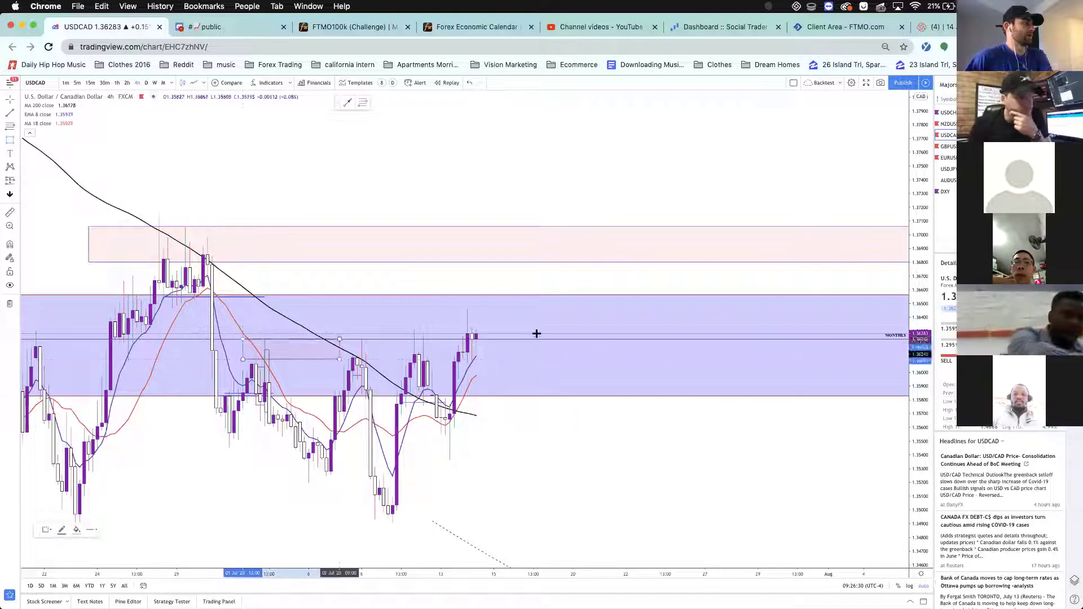
pyautogui.click(664, 351)
pyautogui.click(569, 450)
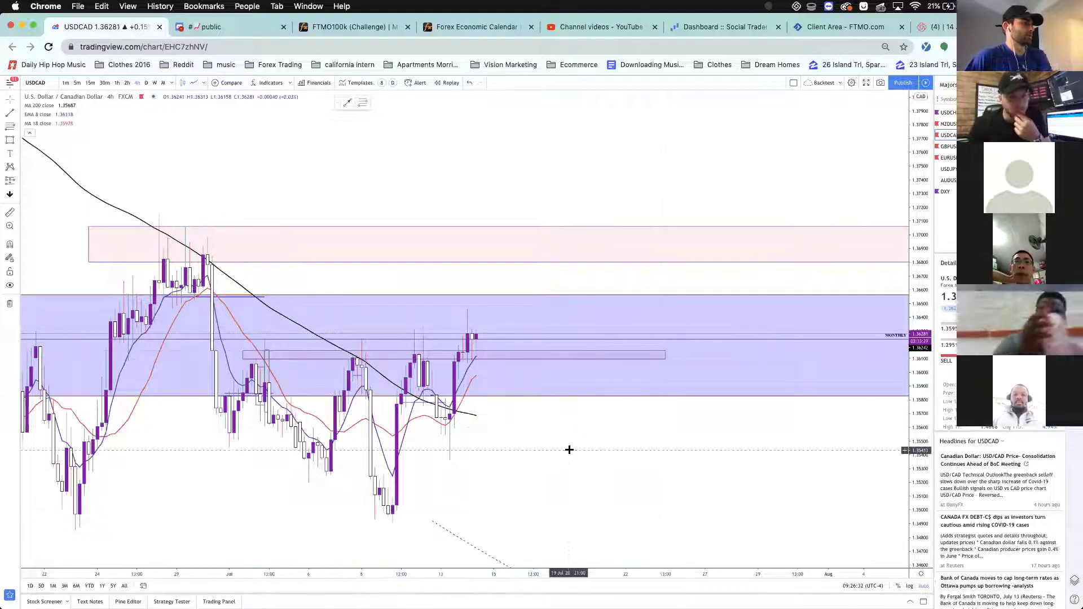
# - Draw a double curve projection from the latest 4-hour USDCAD candle, ending at about 1.371 above the light red zone
pyautogui.hscroll(2, 468, 346)
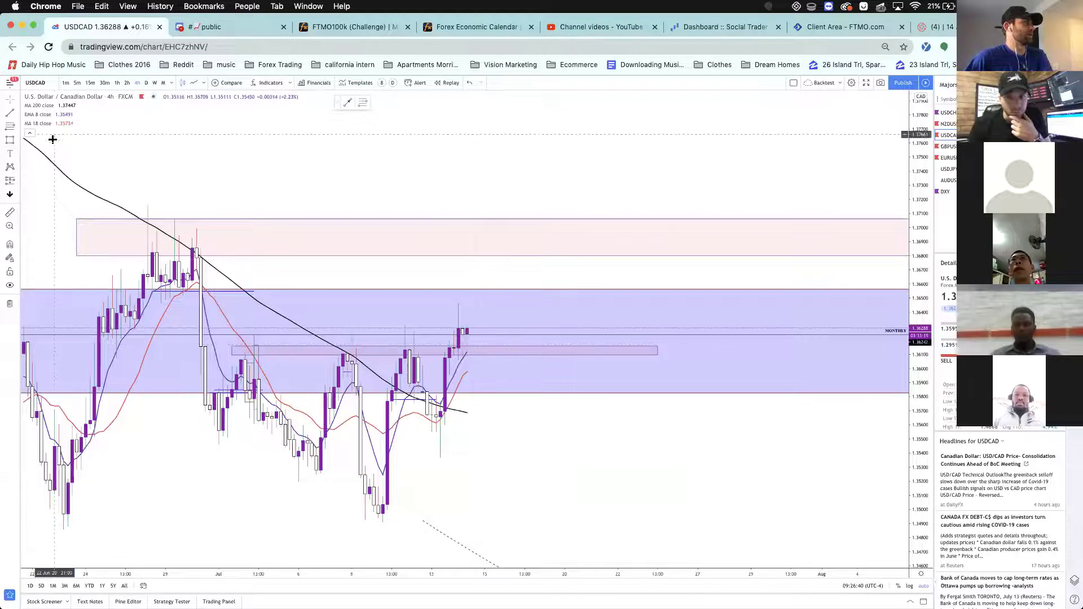
pyautogui.click(17, 145)
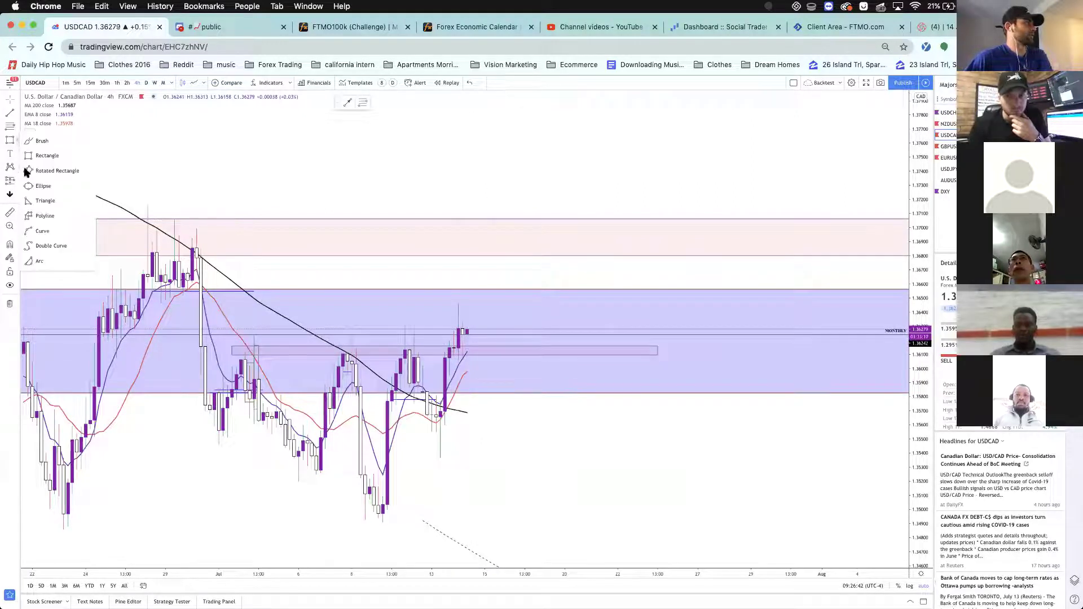
pyautogui.click(49, 244)
pyautogui.click(366, 227)
pyautogui.click(667, 320)
pyautogui.click(569, 212)
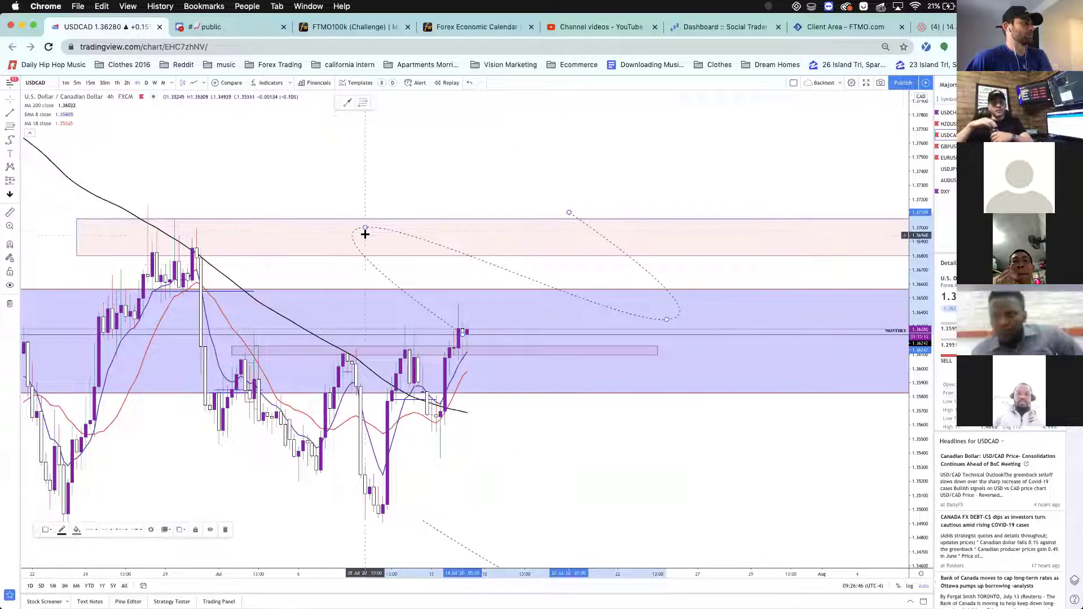
# - Reshape the projection to crest near 1.364, dip to about 1.362 at the narrow zone and end near 1.369 inside the light red zone
pyautogui.moveTo(365, 227); pyautogui.dragTo(517, 295)
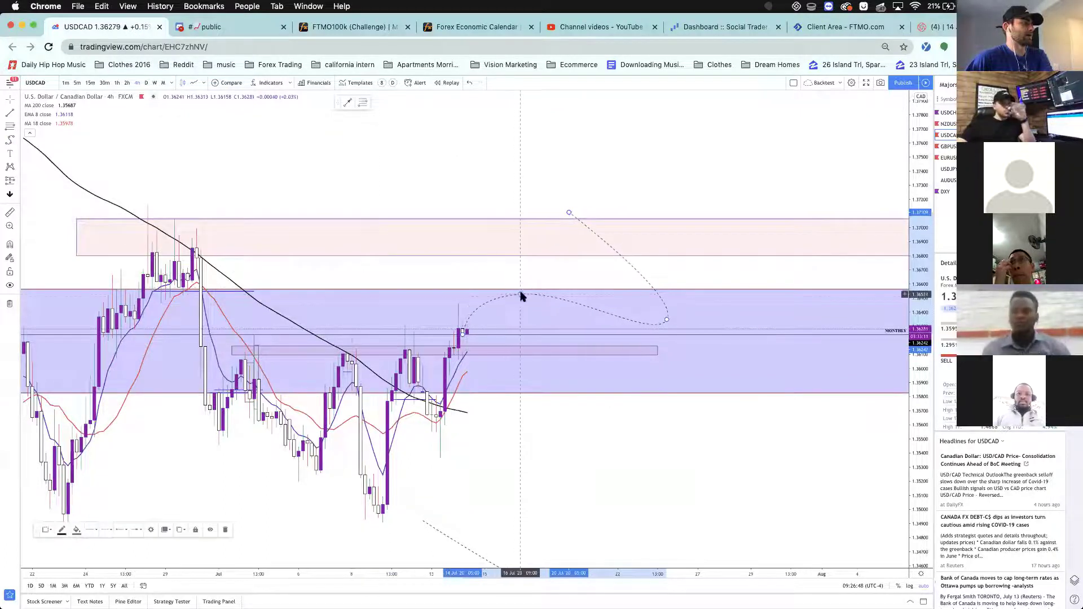
pyautogui.moveTo(671, 322); pyautogui.dragTo(543, 342)
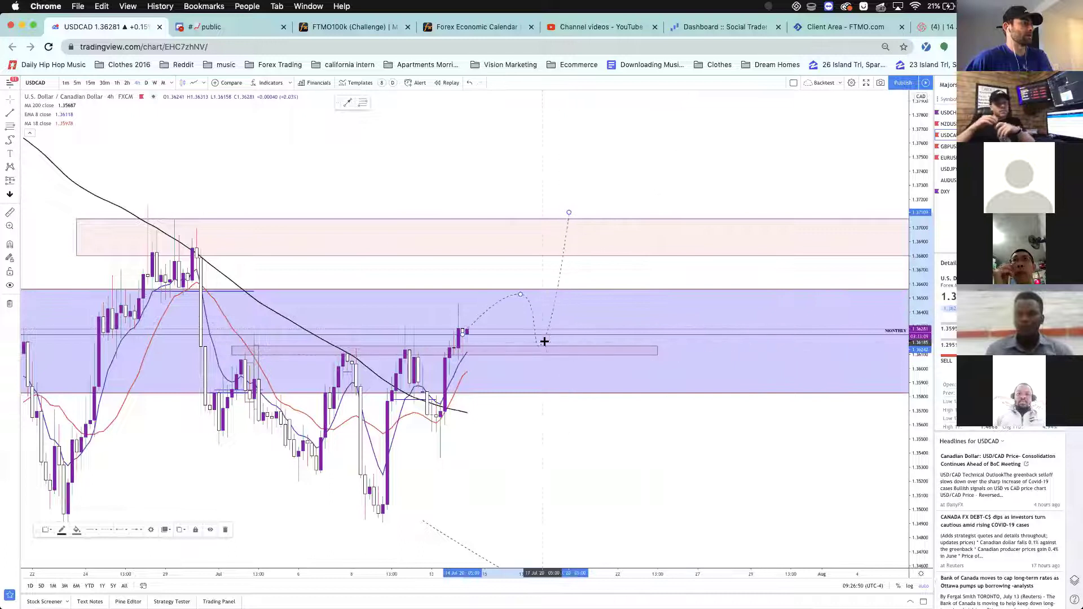
pyautogui.moveTo(496, 309); pyautogui.dragTo(494, 310)
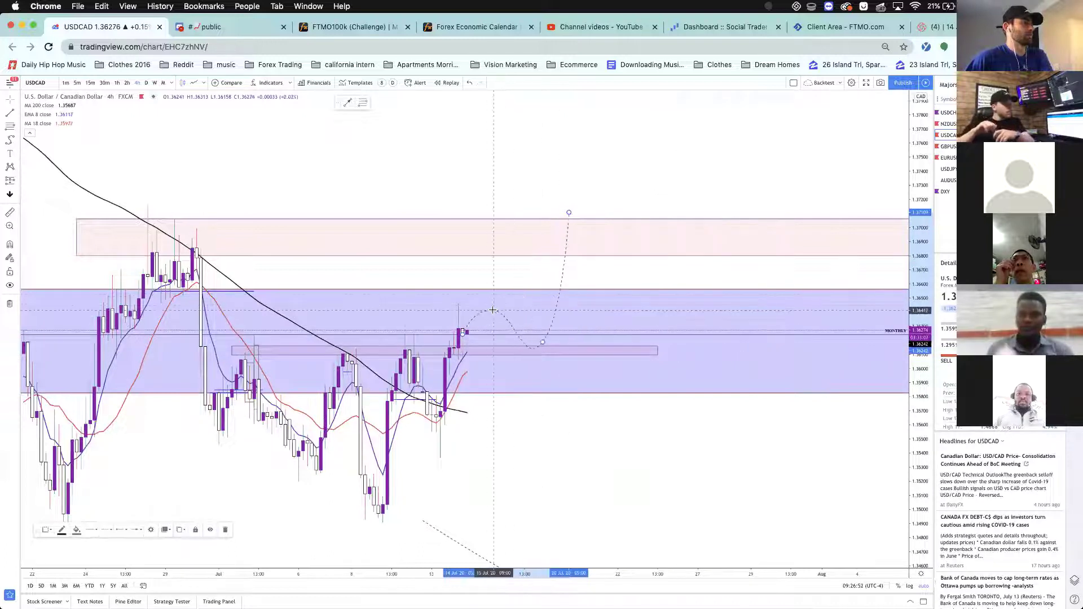
pyautogui.moveTo(569, 213); pyautogui.dragTo(564, 239)
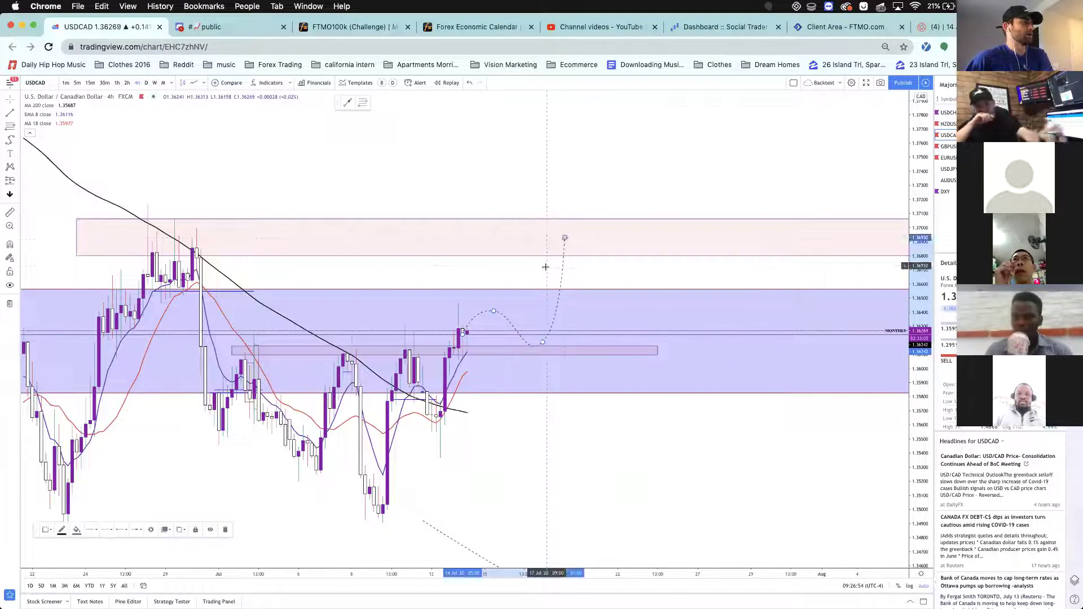
# - Switch USDCAD to the 30-minute timeframe and move the short horizontal line beneath the latest candles, onto the narrow zone's lower edge near 1.361
pyautogui.click(94, 84)
pyautogui.click(104, 84)
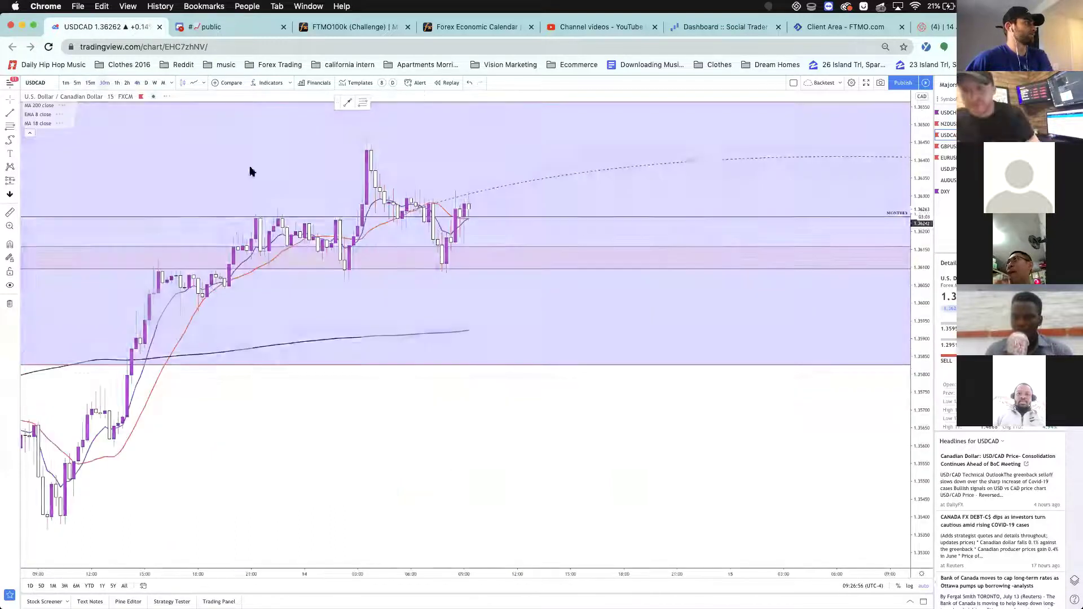
pyautogui.scroll(-5, 426, 373)
pyautogui.scroll(5, 426, 373)
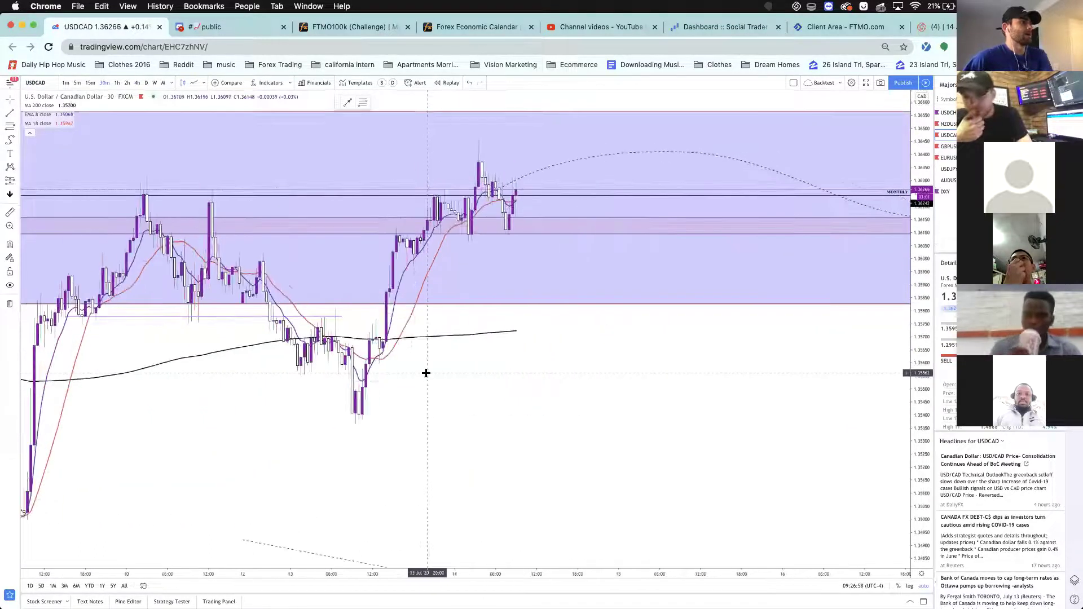
pyautogui.scroll(-5, 426, 373)
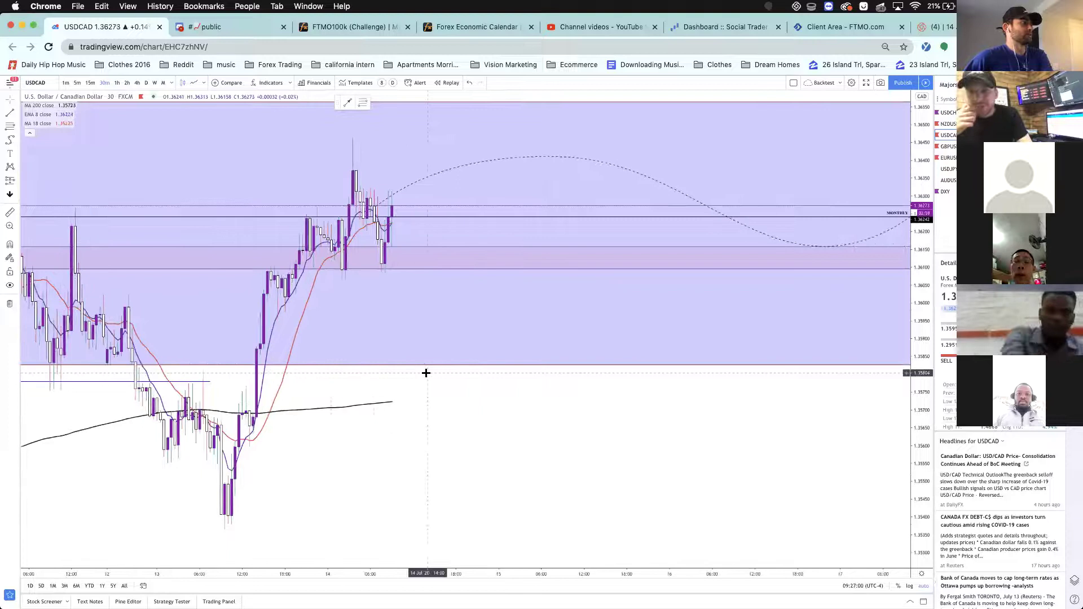
pyautogui.moveTo(212, 312)
pyautogui.mouseDown()
pyautogui.moveTo(542, 307)
pyautogui.moveTo(510, 232)
pyautogui.mouseUp()
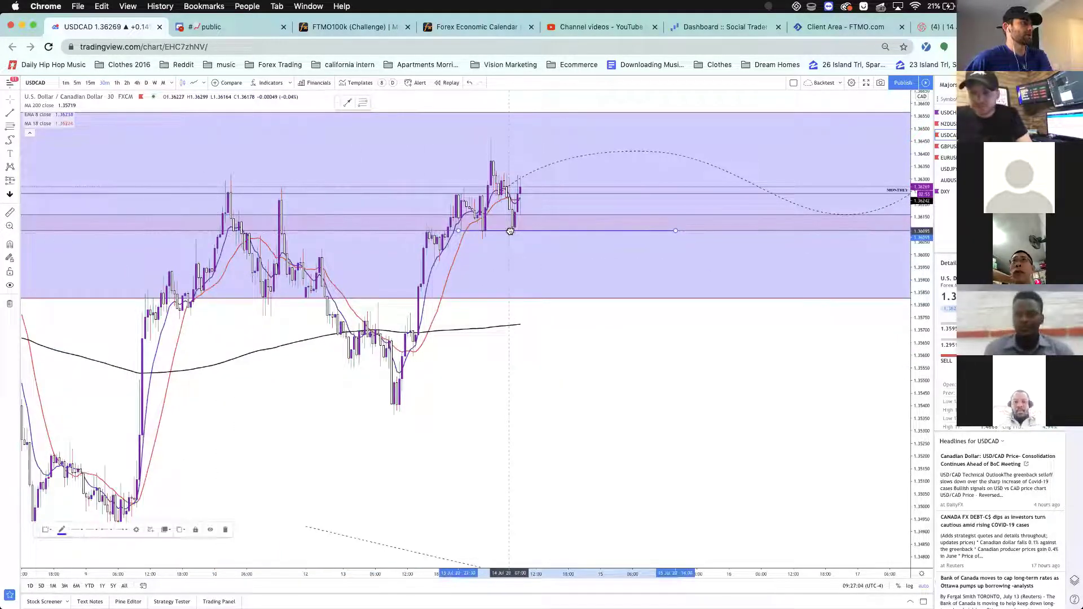
pyautogui.click(506, 250)
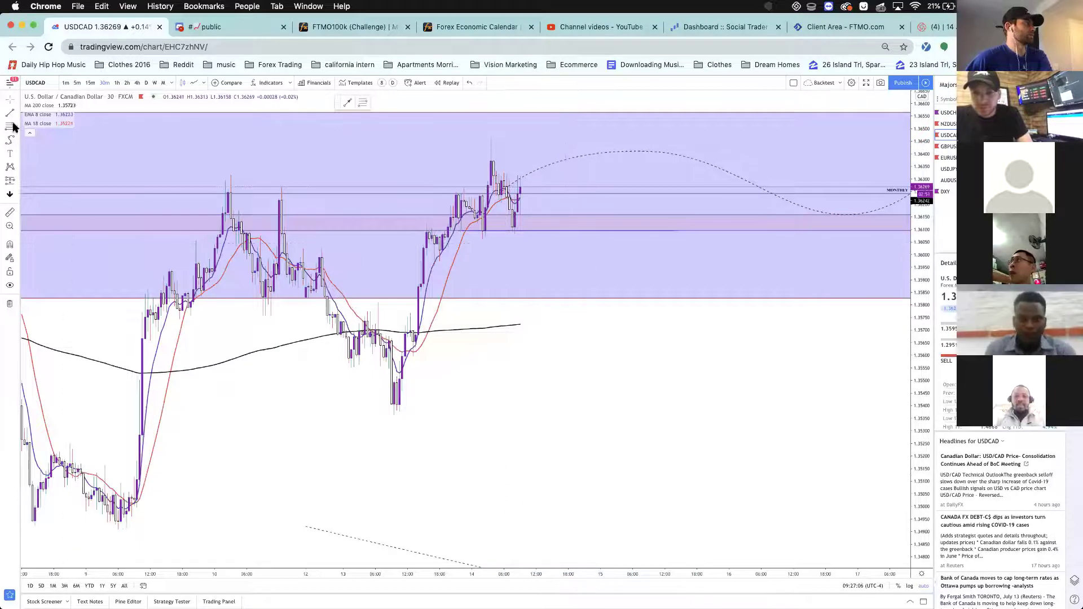
# - Draw a dashed arrow from the latest 30-minute USDCAD candle down to about 1.359, below the narrow zone
pyautogui.click(17, 117)
pyautogui.click(52, 233)
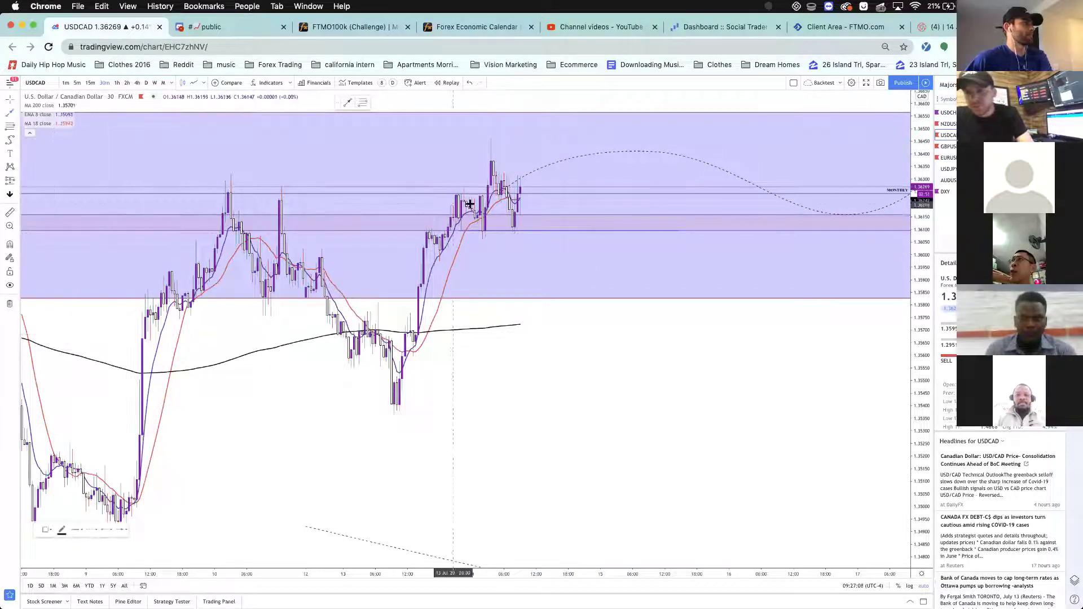
pyautogui.click(517, 192)
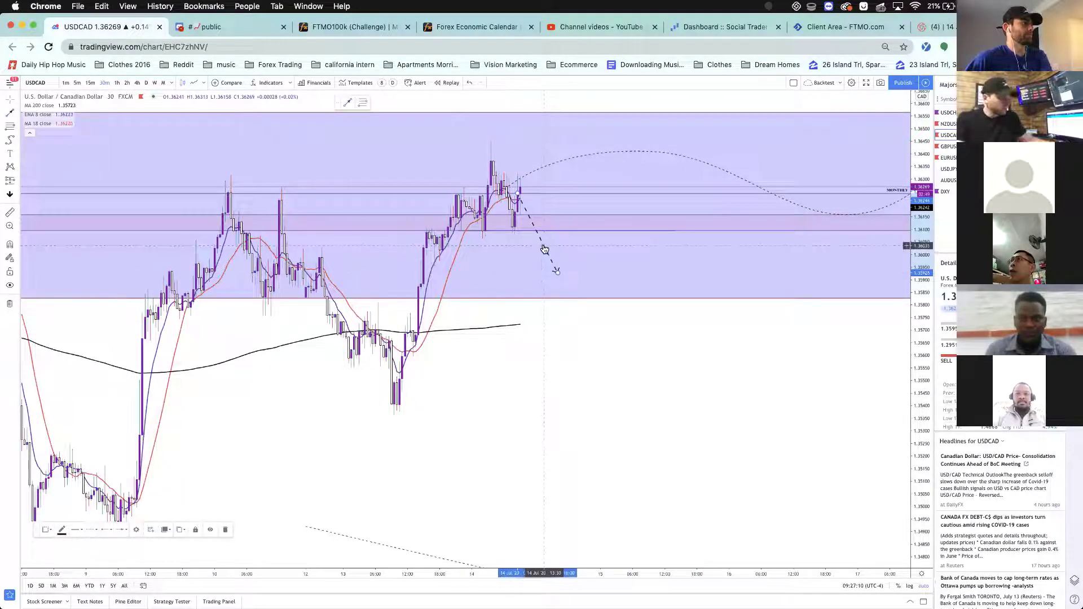
# - Examine the 30-minute USDCAD price action from late June to the latest candle for pullbacks and structure breaks around the monthly zone
pyautogui.scroll(-3, 513, 234)
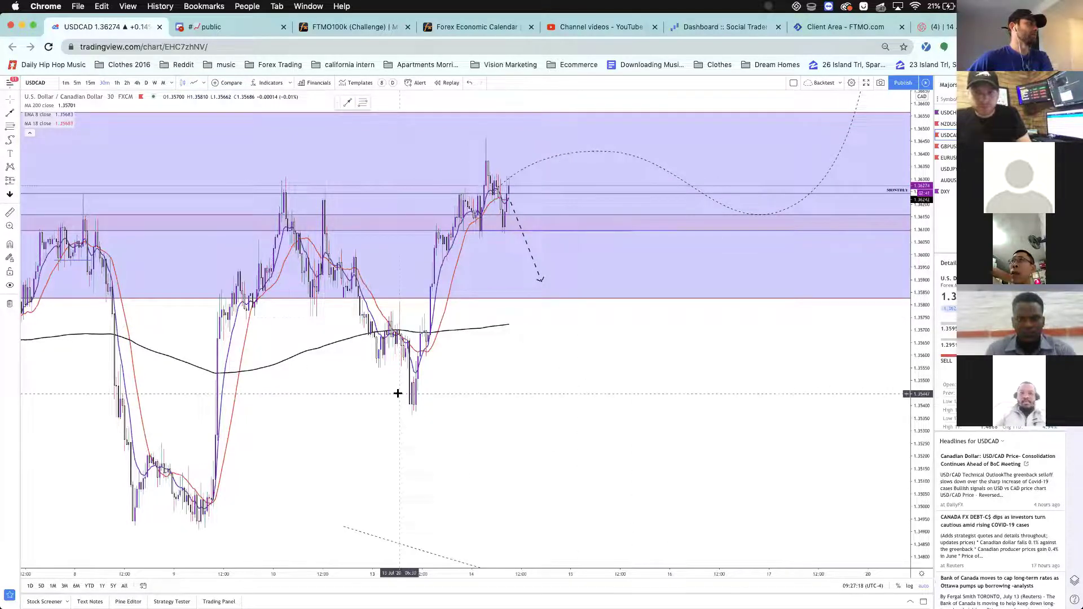
pyautogui.scroll(-3, 219, 320)
pyautogui.hscroll(-3, 219, 320)
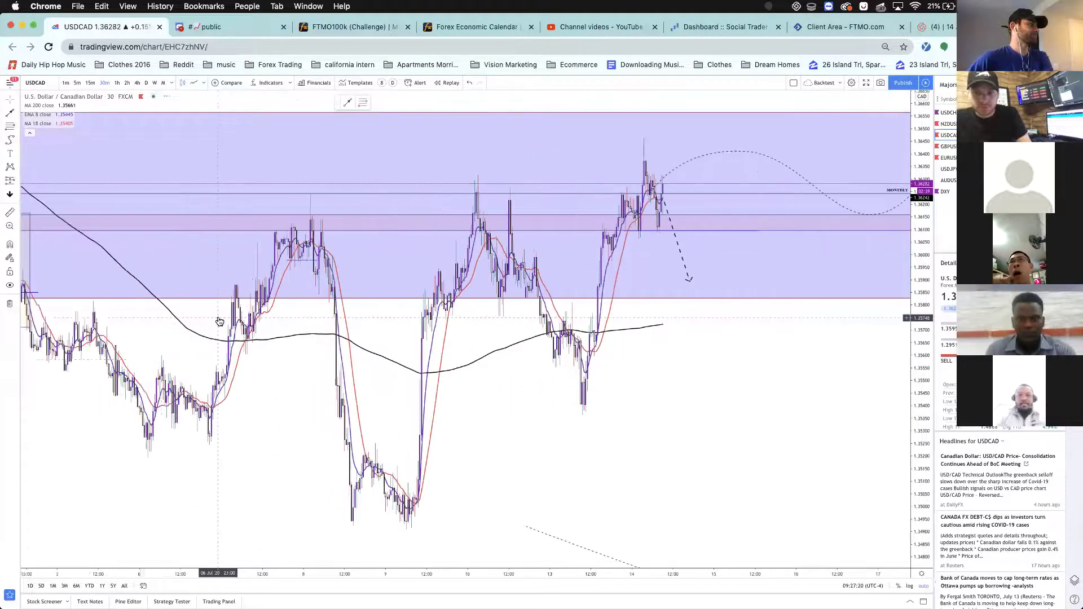
pyautogui.hscroll(-5, 220, 321)
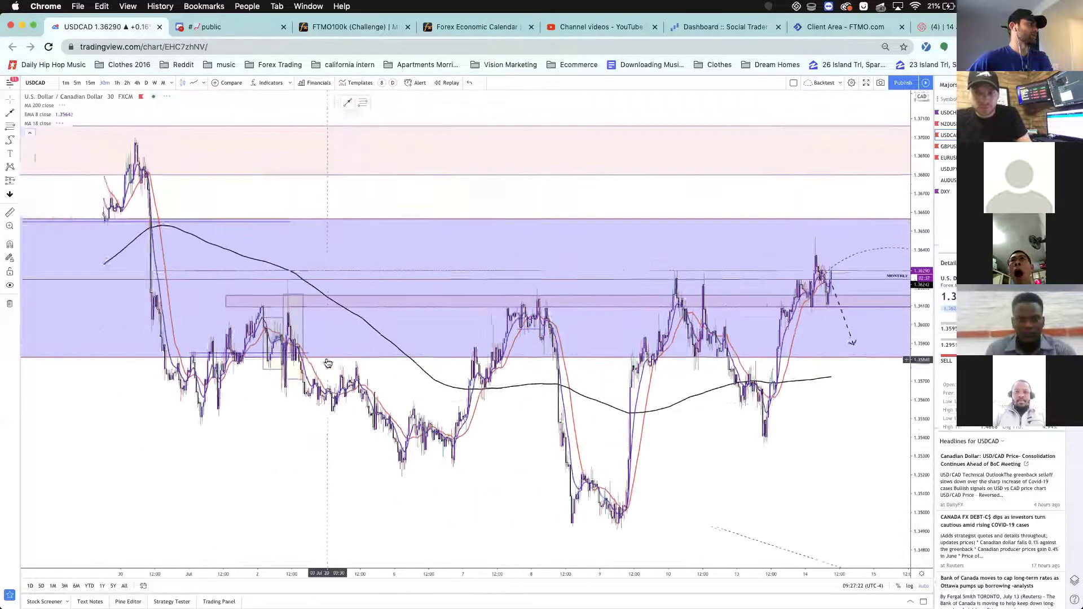
pyautogui.hscroll(-5, 327, 362)
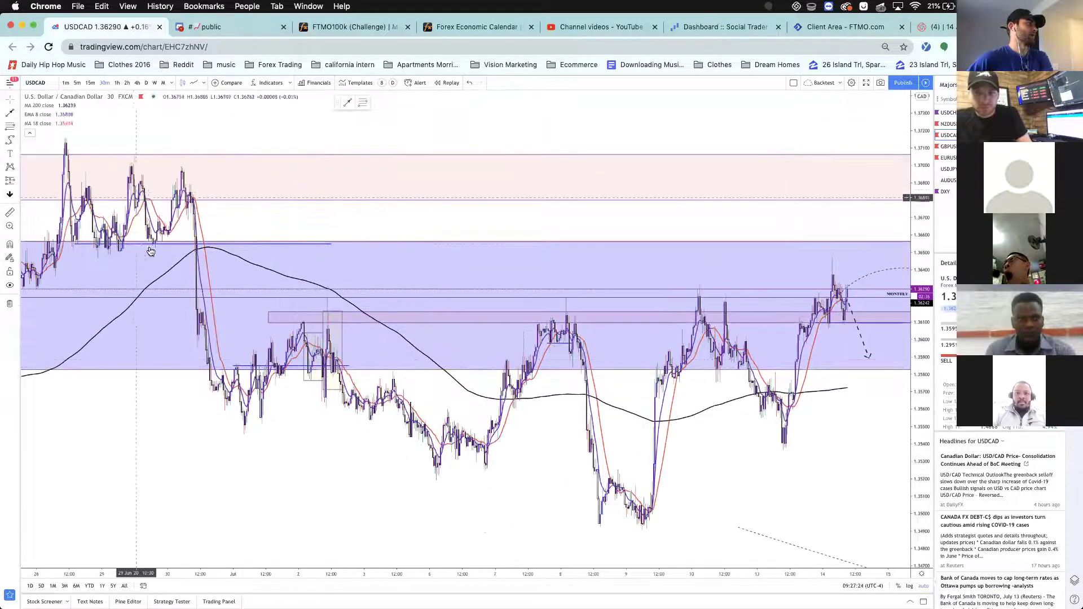
pyautogui.scroll(5, 368, 270)
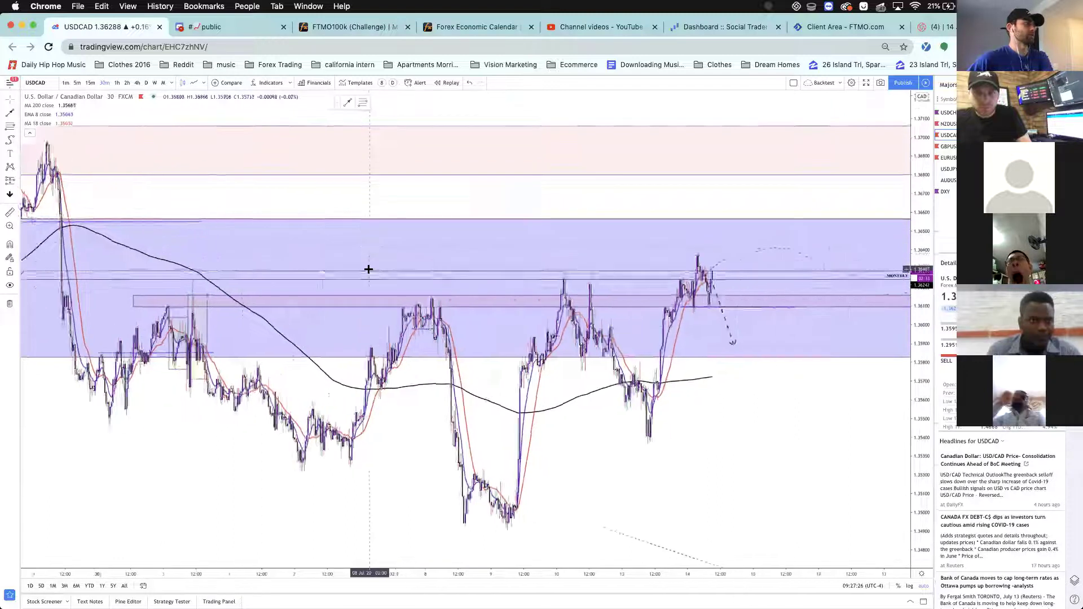
pyautogui.scroll(2, 369, 269)
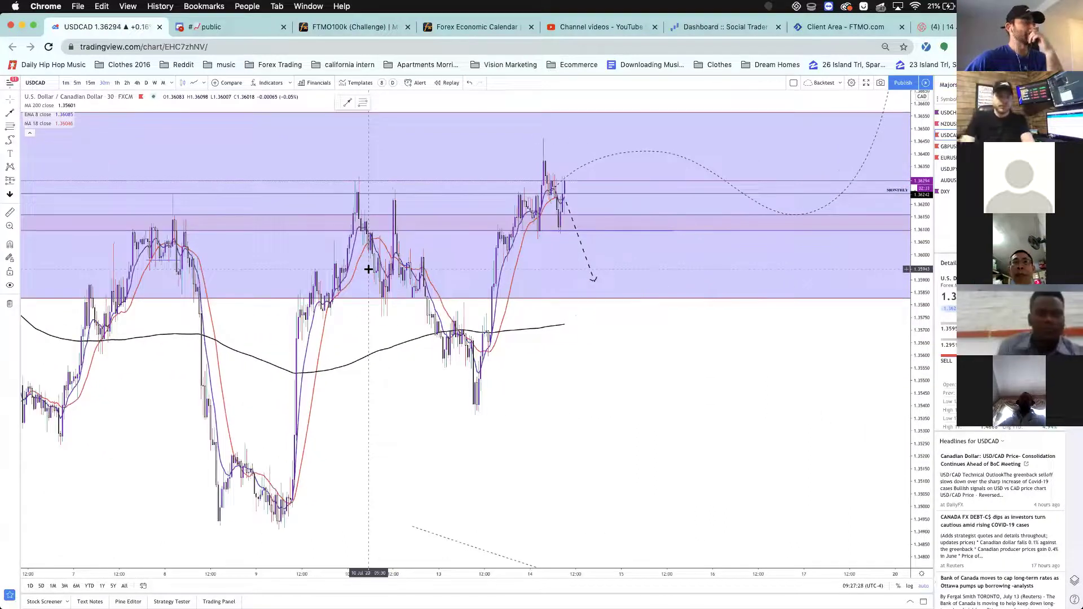
pyautogui.scroll(1, 405, 220)
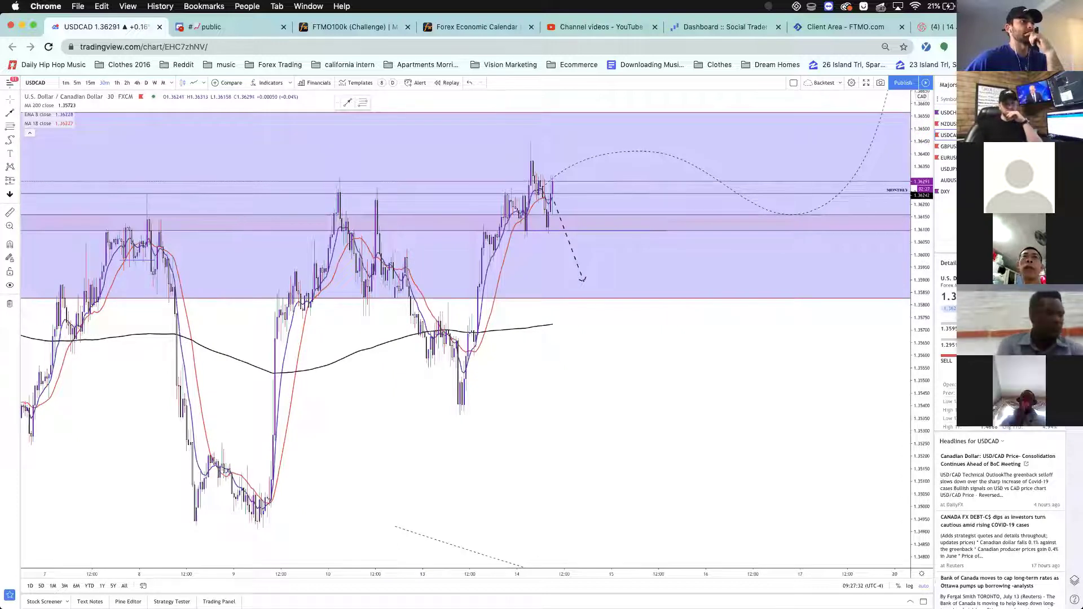
# - Open the GBPUSD chart on the weekly timeframe and examine price against the monthly and weekly zones and the Fibonacci levels
pyautogui.click(951, 147)
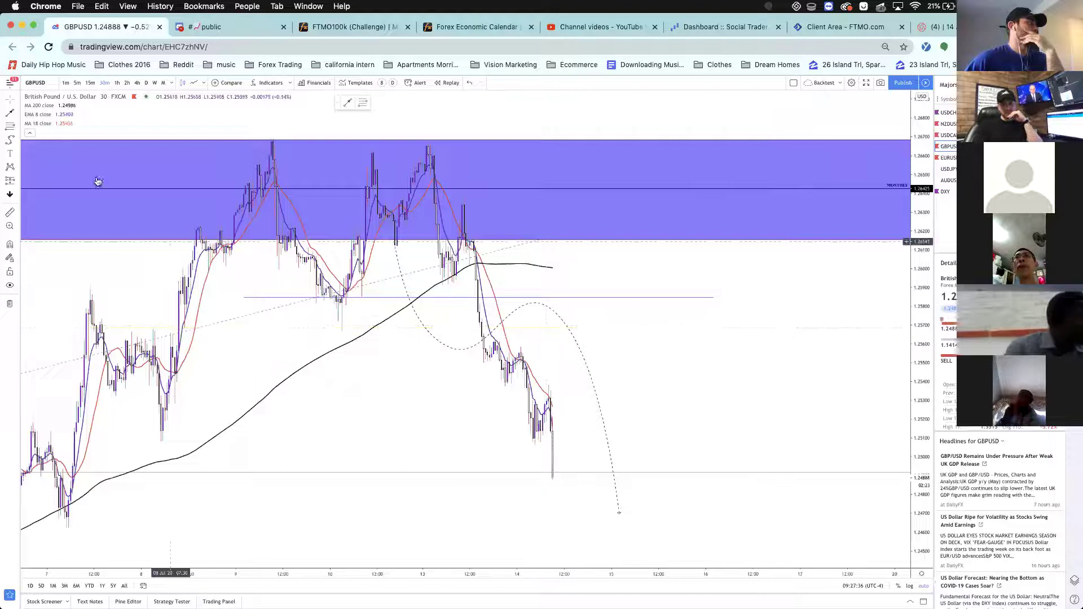
pyautogui.click(155, 83)
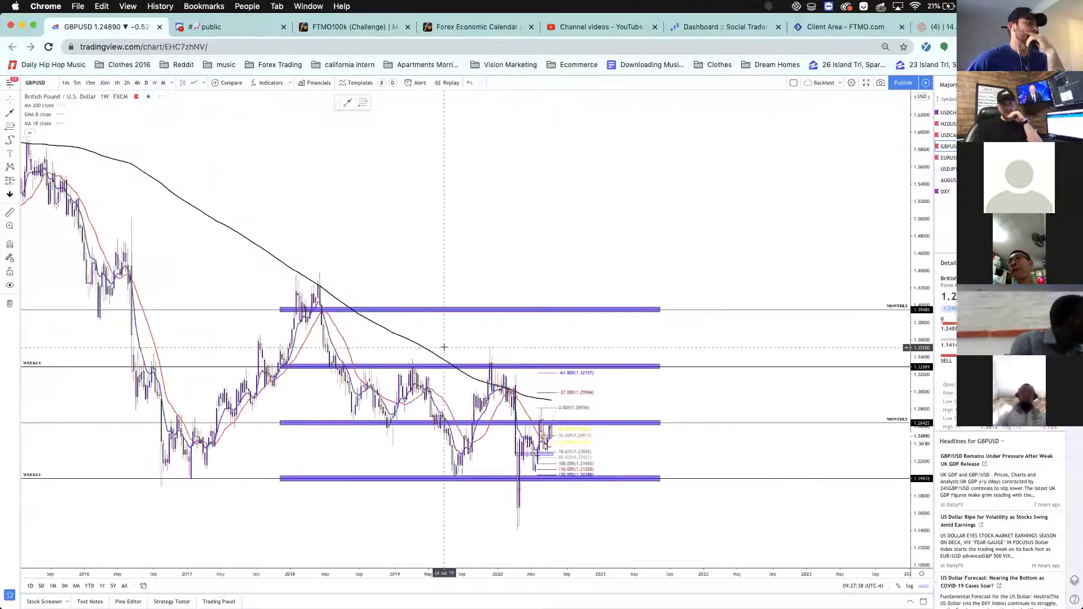
pyautogui.scroll(4, 443, 345)
pyautogui.scroll(3, 443, 345)
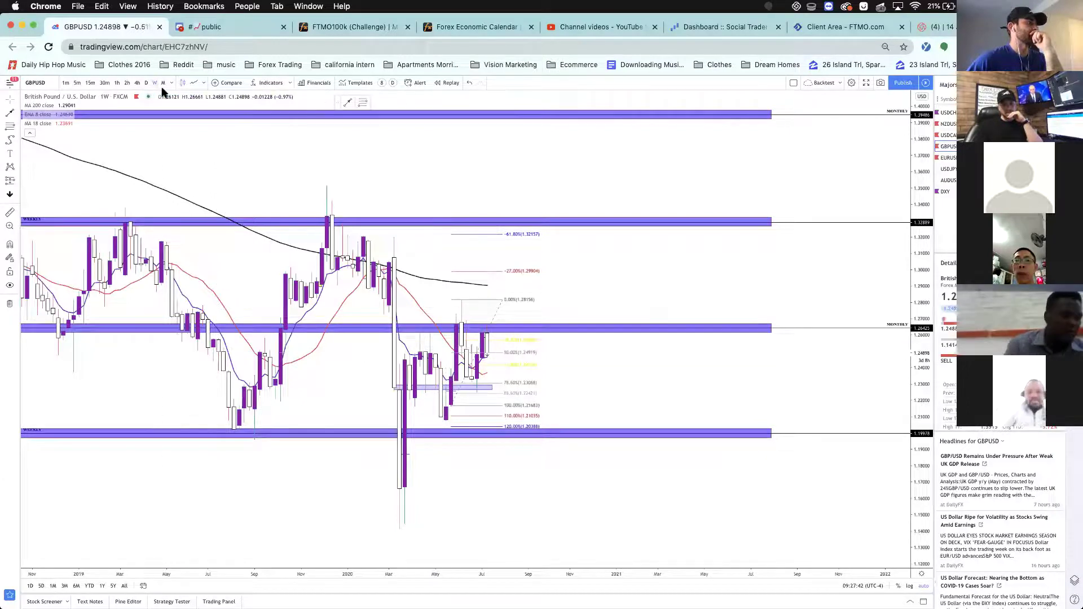
pyautogui.scroll(-3, 305, 328)
pyautogui.scroll(-3, 423, 411)
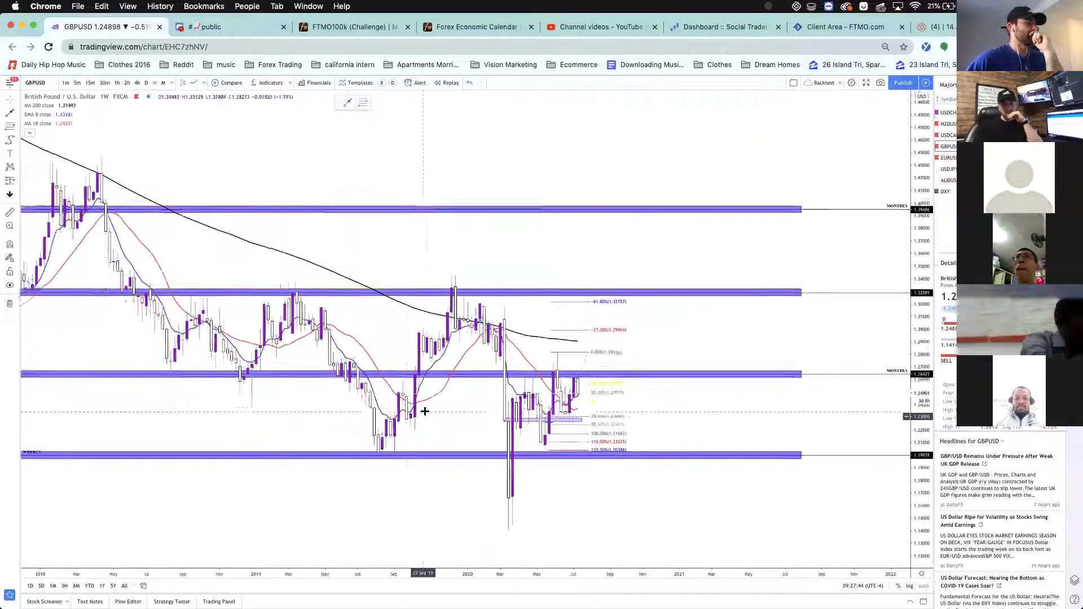
pyautogui.scroll(4, 486, 283)
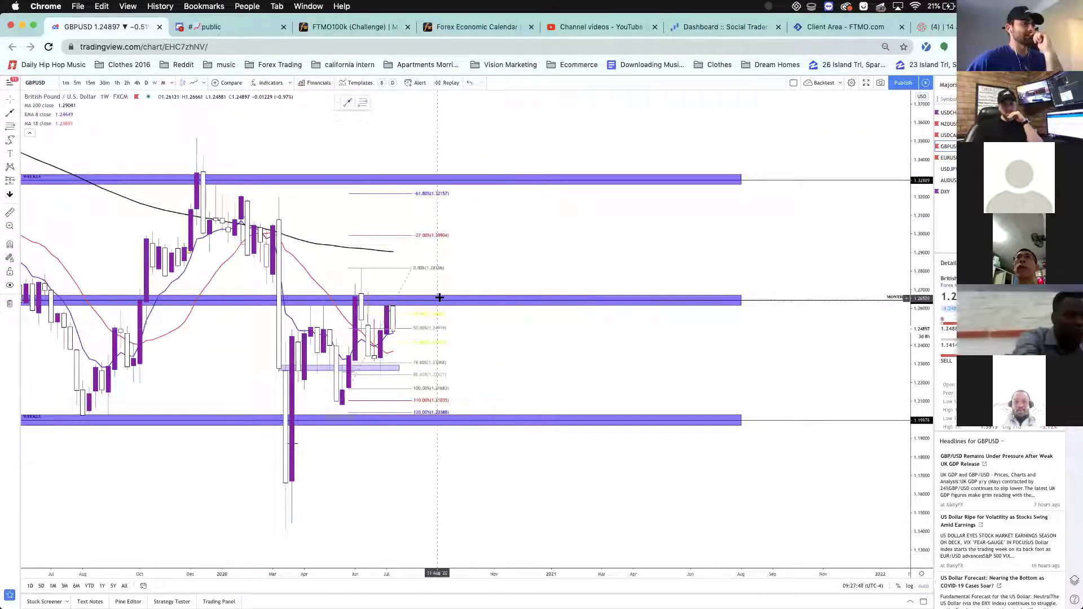
# - Switch GBPUSD to the daily timeframe and examine the recent candles below the monthly zone and the 200-period moving average
pyautogui.click(147, 83)
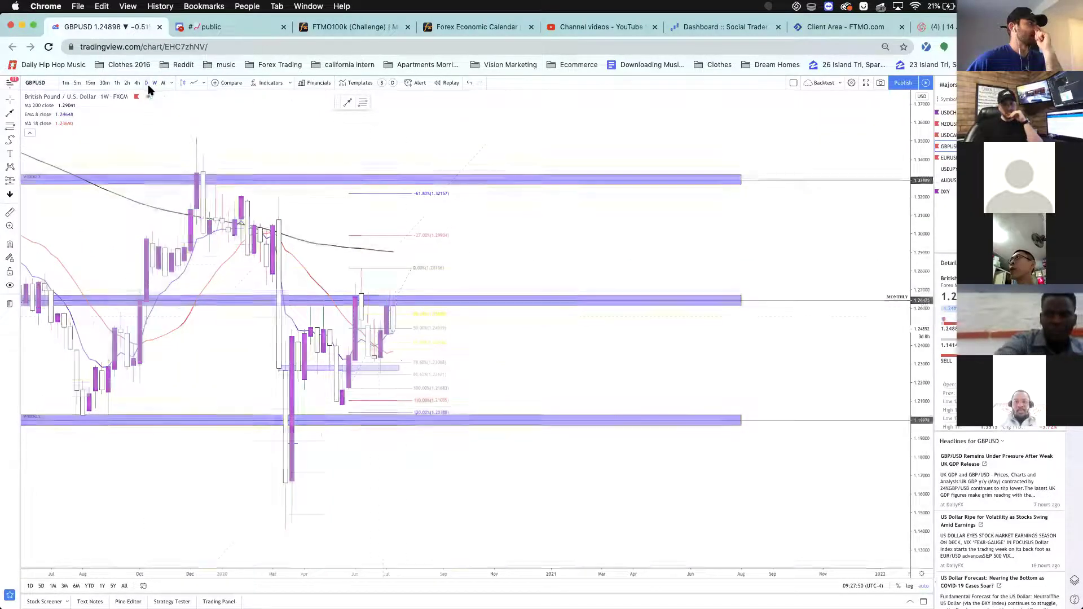
pyautogui.scroll(-3, 401, 364)
pyautogui.scroll(2, 401, 364)
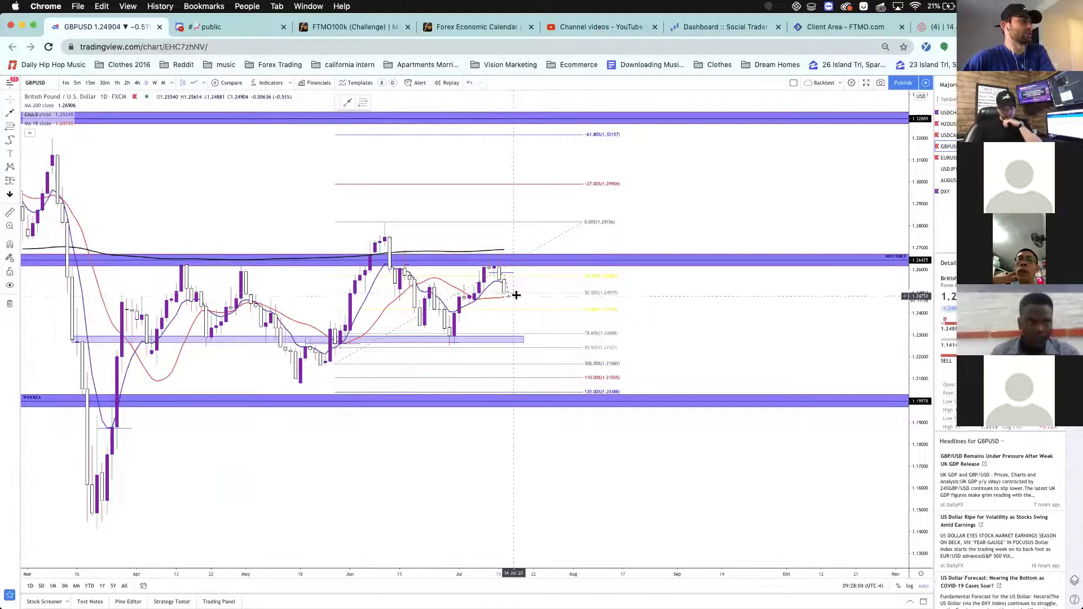
# - On the 4-hour GBPUSD chart, draw a horizontal line at about 1.253 from the late-June swing high to the early-July candles
pyautogui.click(137, 83)
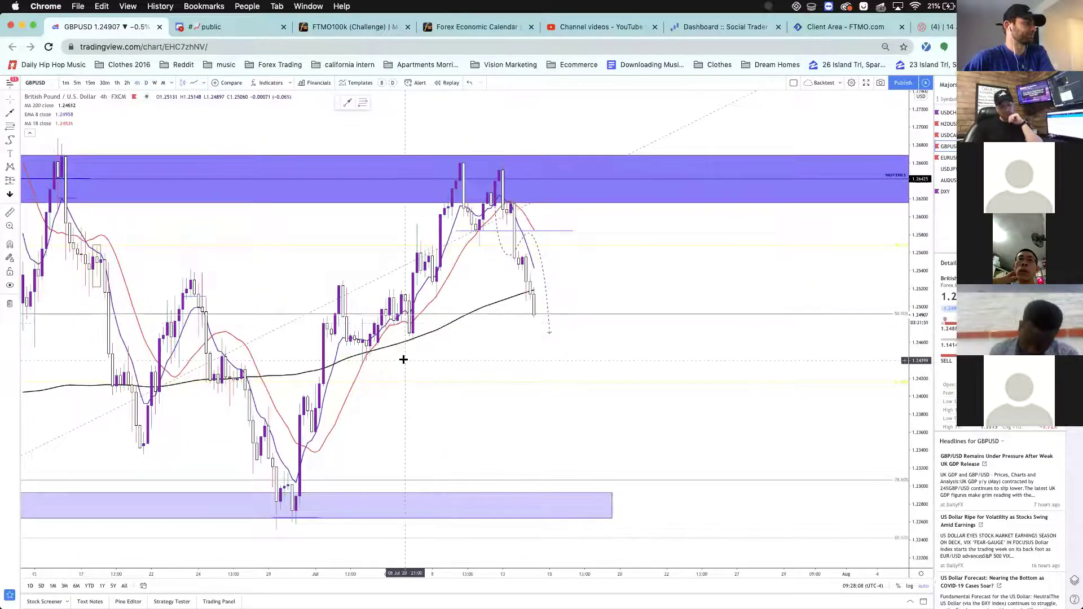
pyautogui.scroll(-3, 395, 373)
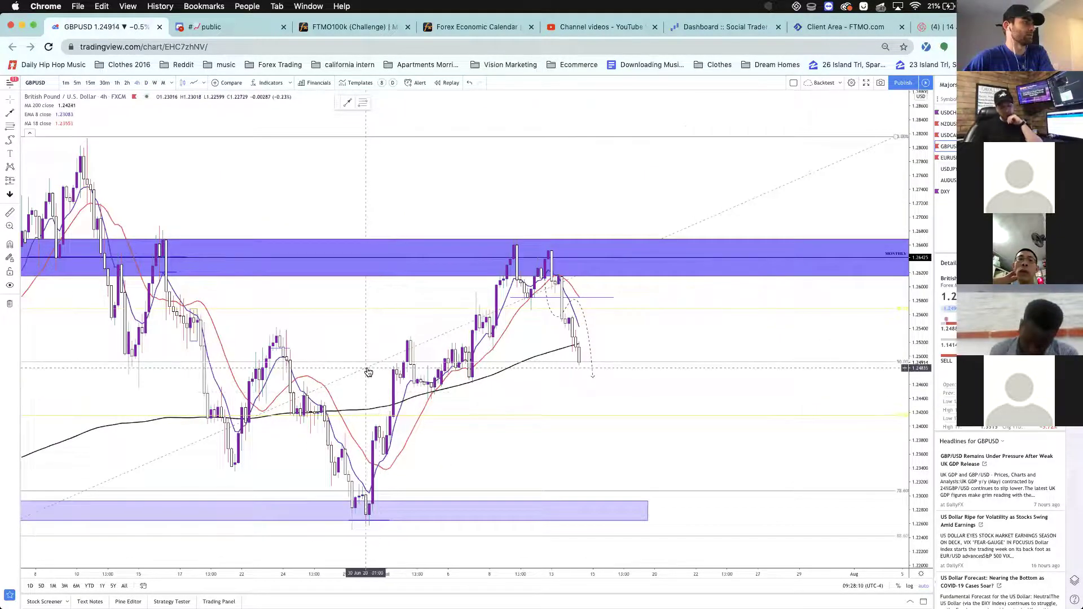
pyautogui.scroll(2, 368, 371)
pyautogui.scroll(-1, 376, 396)
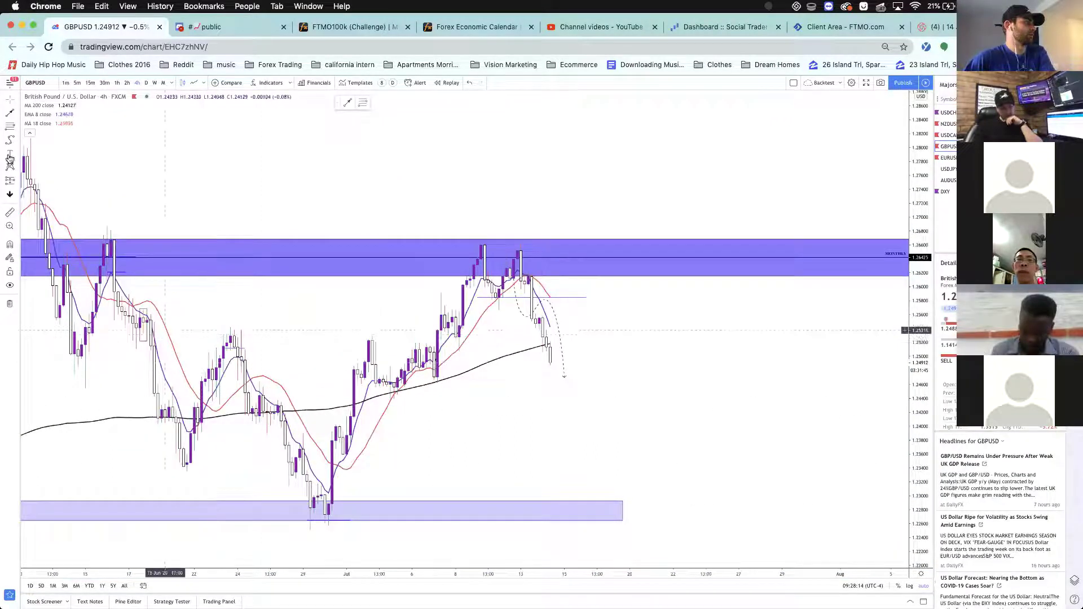
pyautogui.click(18, 114)
pyautogui.click(44, 115)
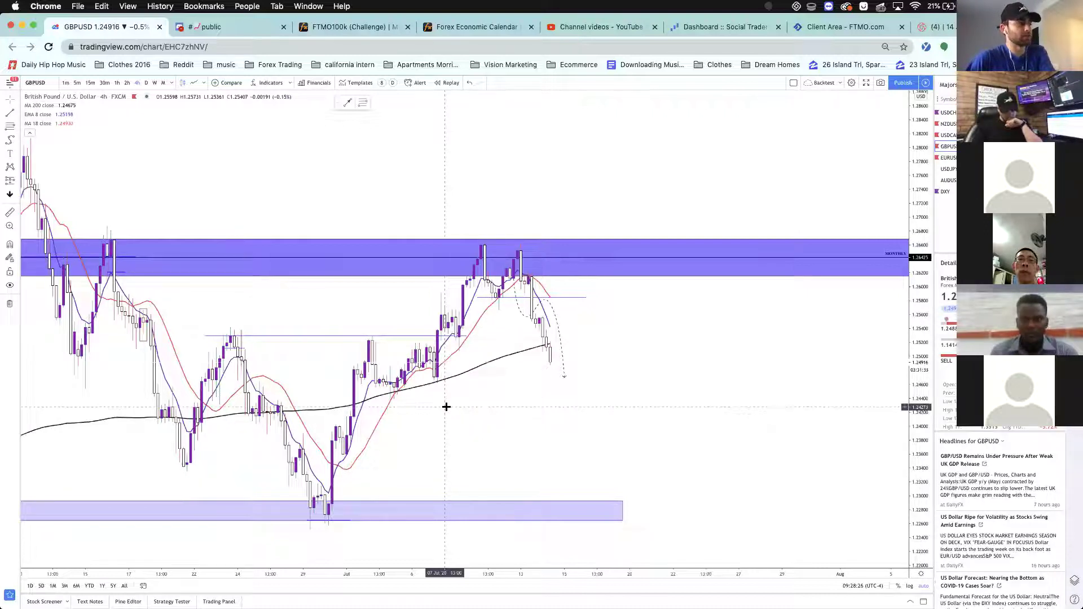
# - Switch GBPUSD to the 30-minute timeframe and delete the dashed curved projection below the monthly zone
pyautogui.click(104, 83)
pyautogui.scroll(3, 486, 424)
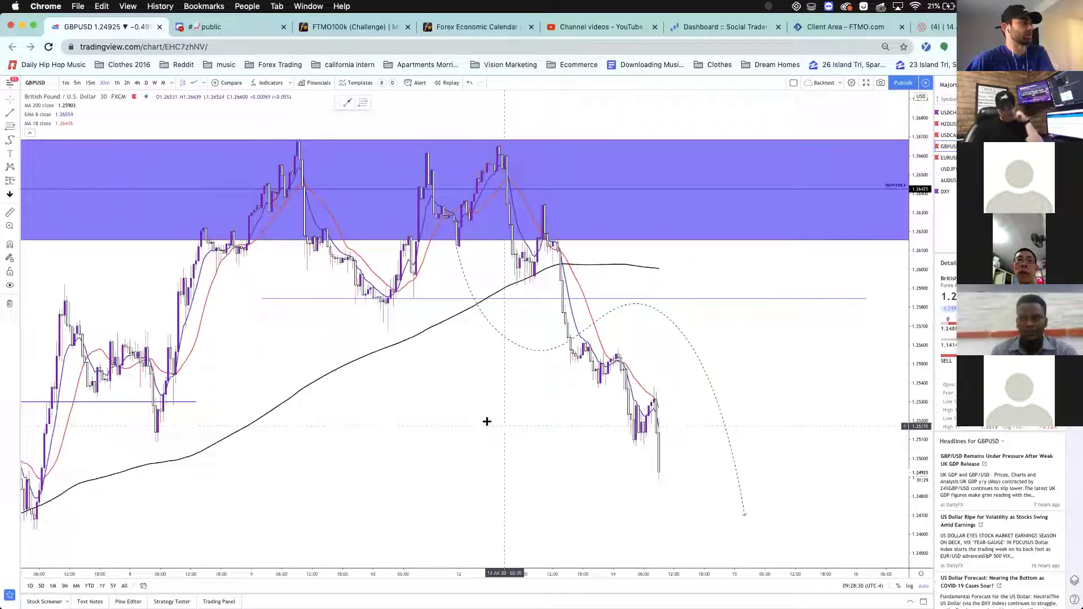
pyautogui.scroll(-2, 537, 356)
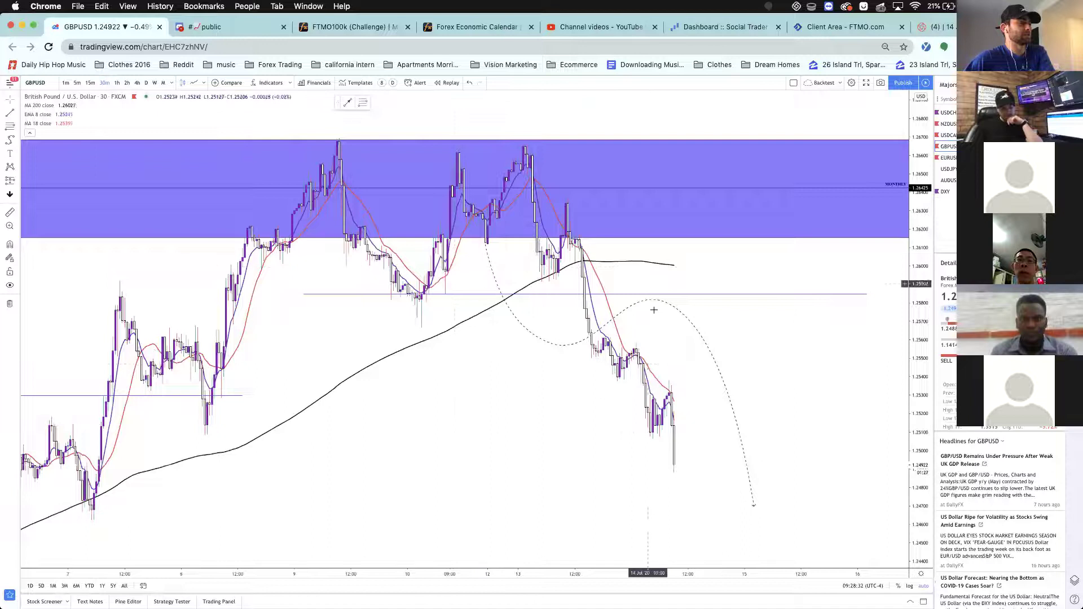
pyautogui.moveTo(628, 313); pyautogui.dragTo(699, 467)
pyautogui.click(699, 467)
pyautogui.click(579, 310)
pyautogui.keyDown('shift'); pyautogui.click(580, 311); pyautogui.keyUp('shift')
pyautogui.click(566, 329)
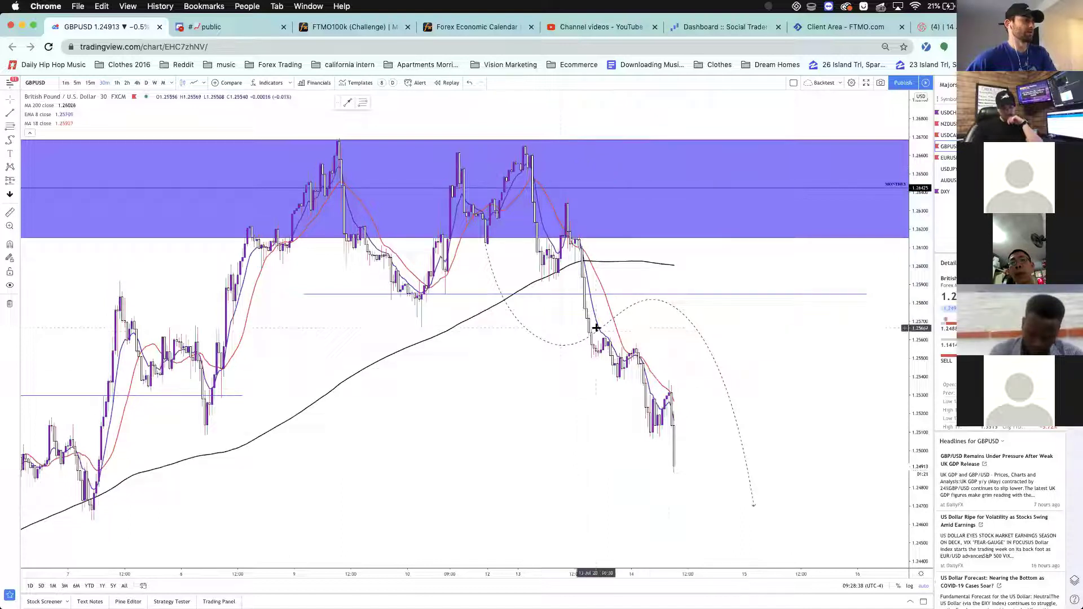
pyautogui.click(616, 319)
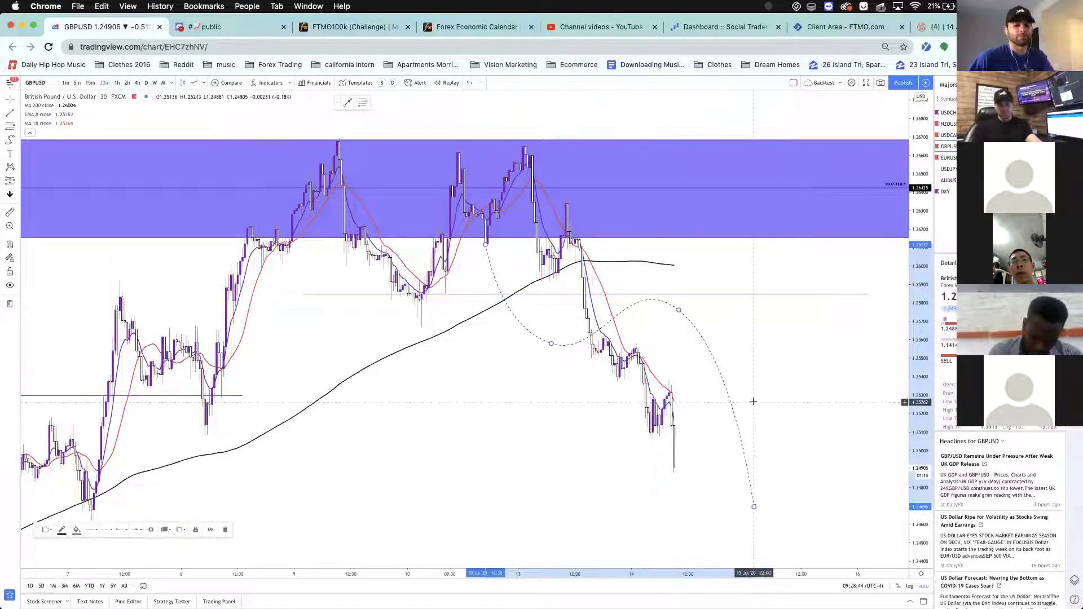
pyautogui.press('Delete')
pyautogui.scroll(-3, 718, 411)
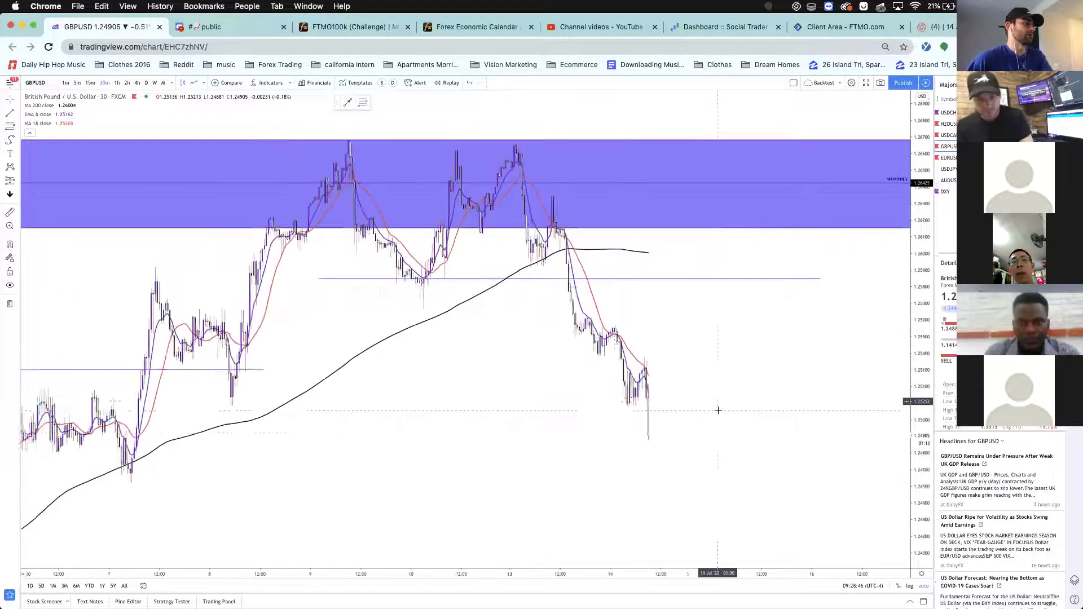
# - Compare GBPUSD structure around the monthly zone on the 4-hour and daily timeframes
pyautogui.click(140, 83)
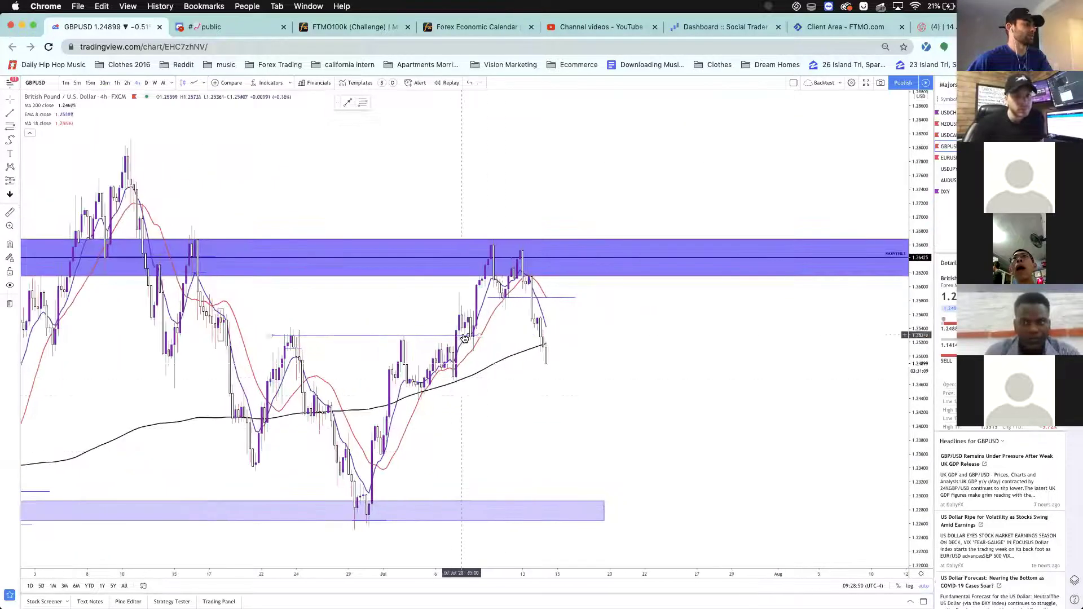
pyautogui.scroll(1, 503, 399)
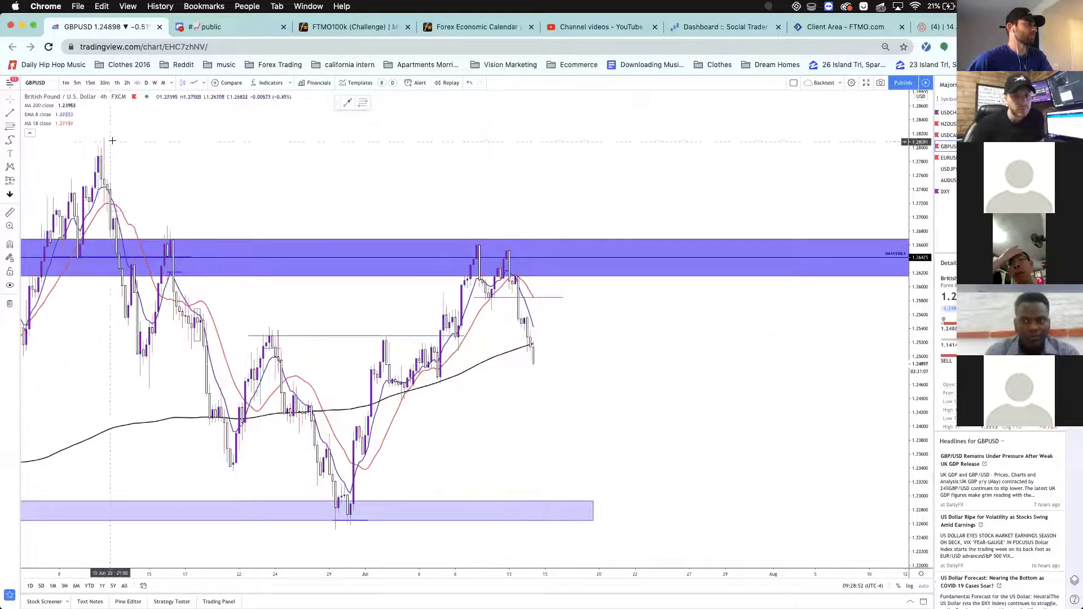
pyautogui.click(146, 83)
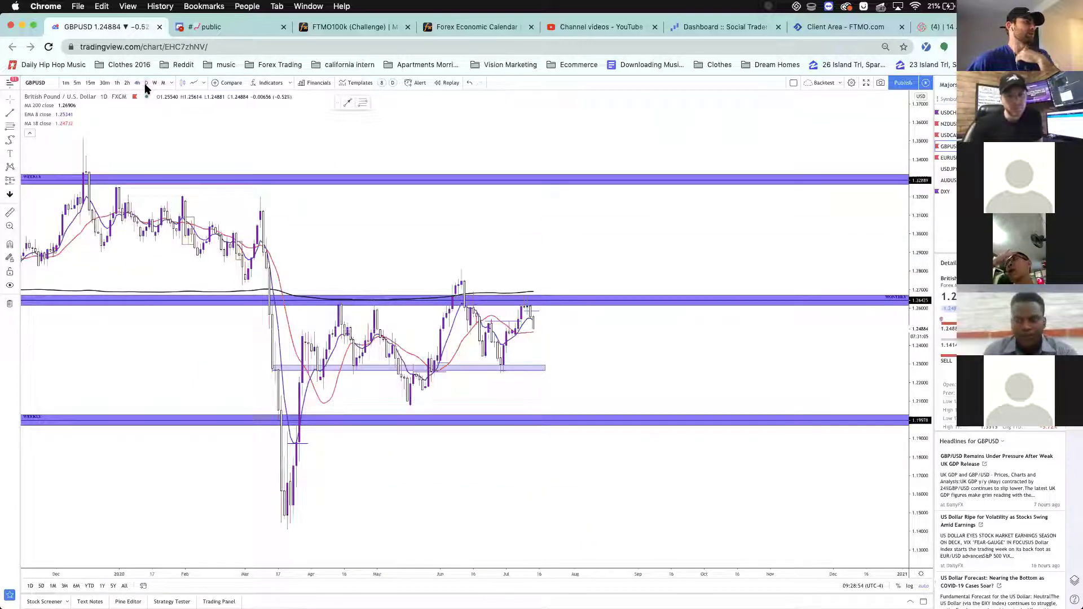
pyautogui.click(137, 83)
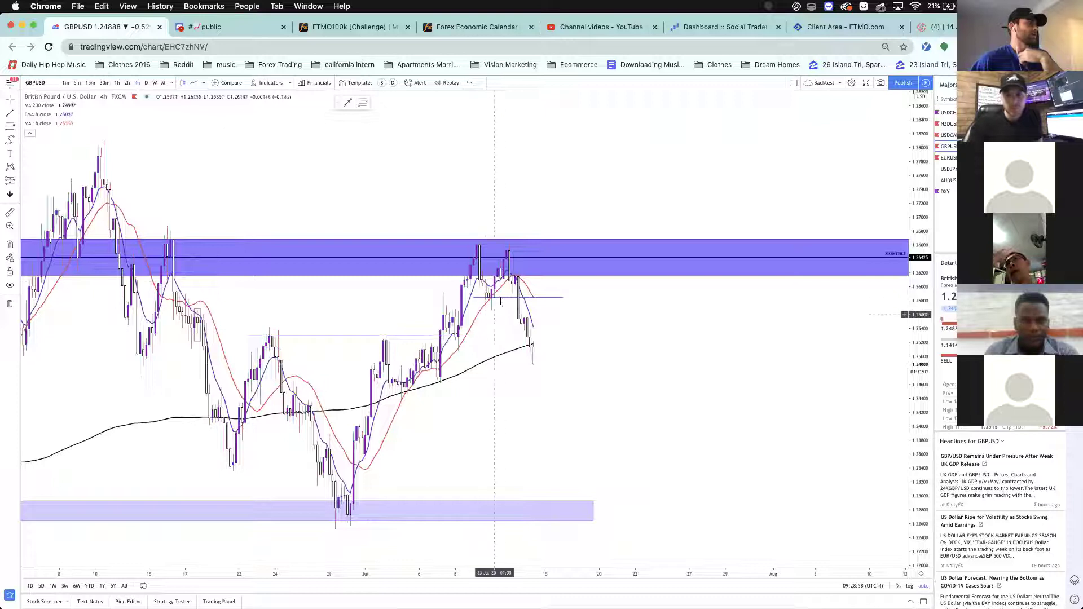
# - On the daily chart, draw a narrow rectangle zone from about 1.2425 to 1.245, spanning late March to about 1 October
pyautogui.click(146, 83)
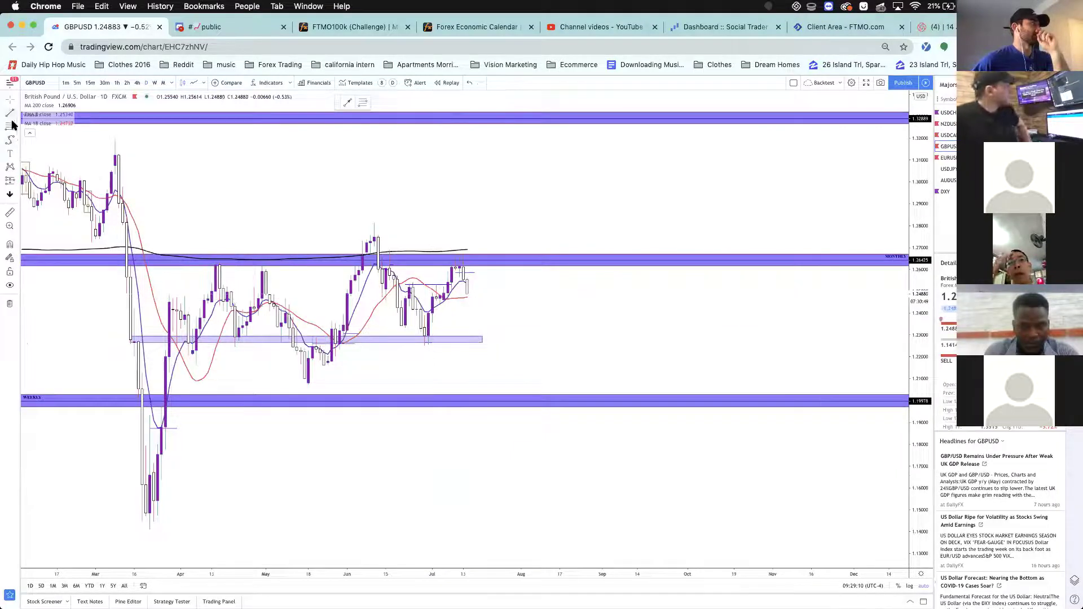
pyautogui.click(16, 144)
pyautogui.click(55, 161)
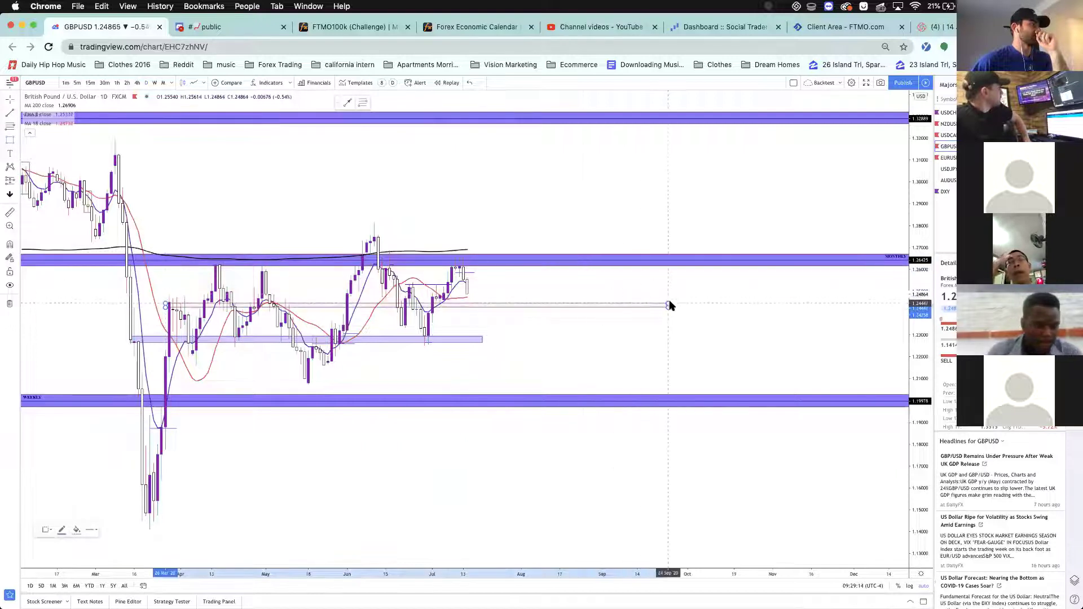
pyautogui.moveTo(690, 304); pyautogui.dragTo(691, 305)
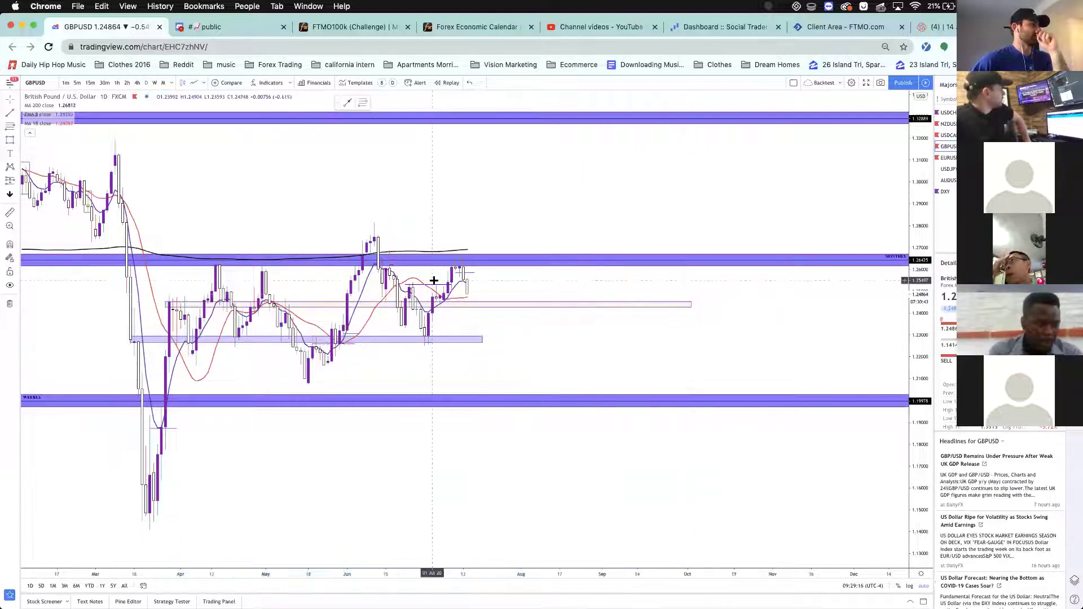
# - On the 30-minute chart, draw a dashed curved arrow from the latest candle, peaking at about 1.256 and falling to about 1.2475
pyautogui.click(137, 83)
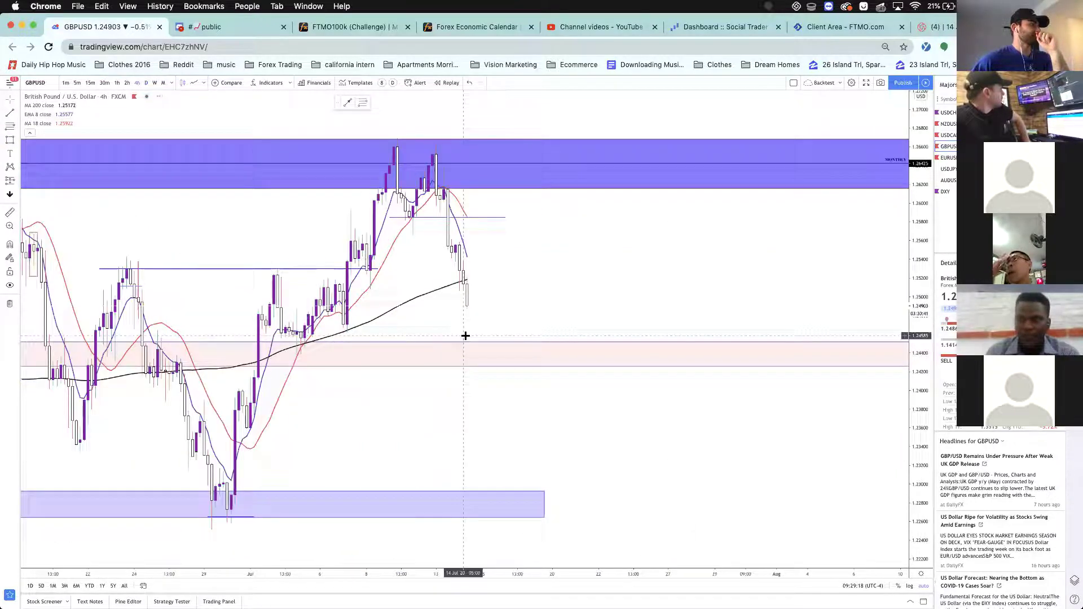
pyautogui.scroll(-1, 466, 336)
pyautogui.click(105, 84)
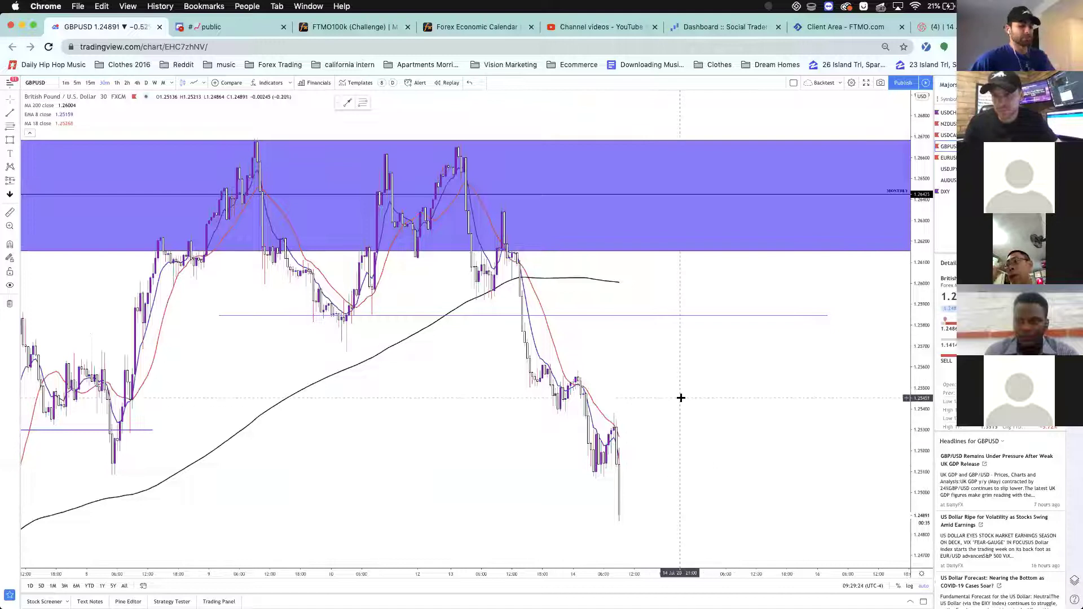
pyautogui.click(17, 113)
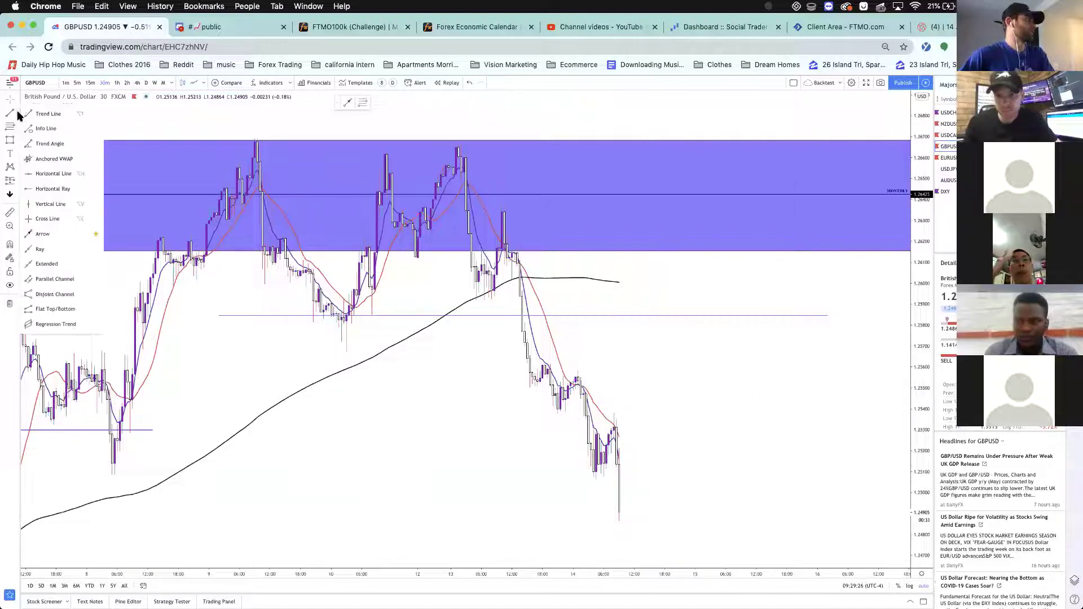
pyautogui.click(15, 141)
pyautogui.click(55, 234)
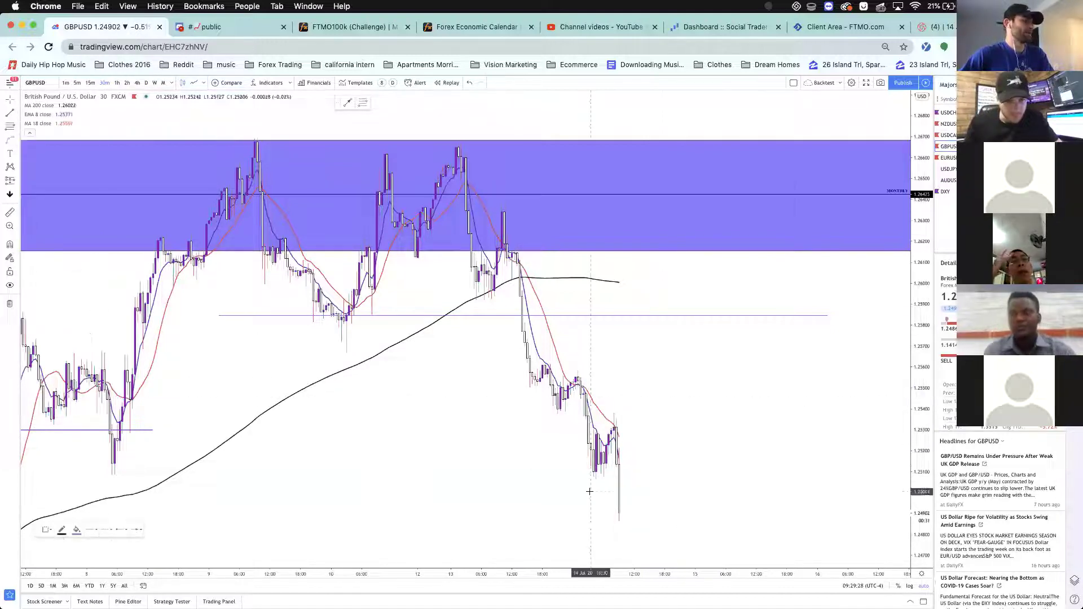
pyautogui.click(634, 510)
pyautogui.click(698, 326)
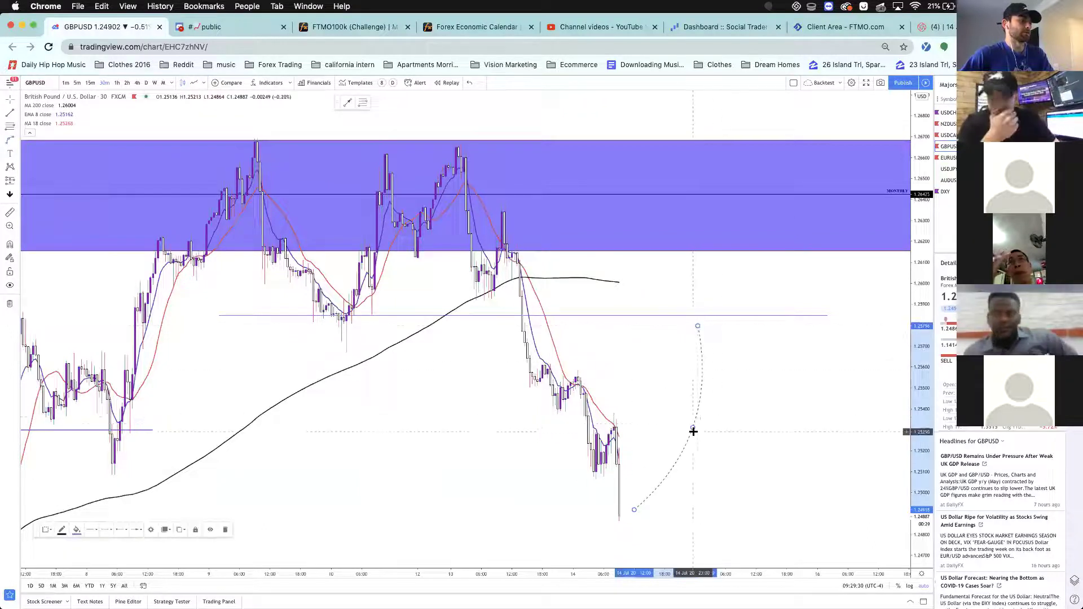
pyautogui.click(680, 392)
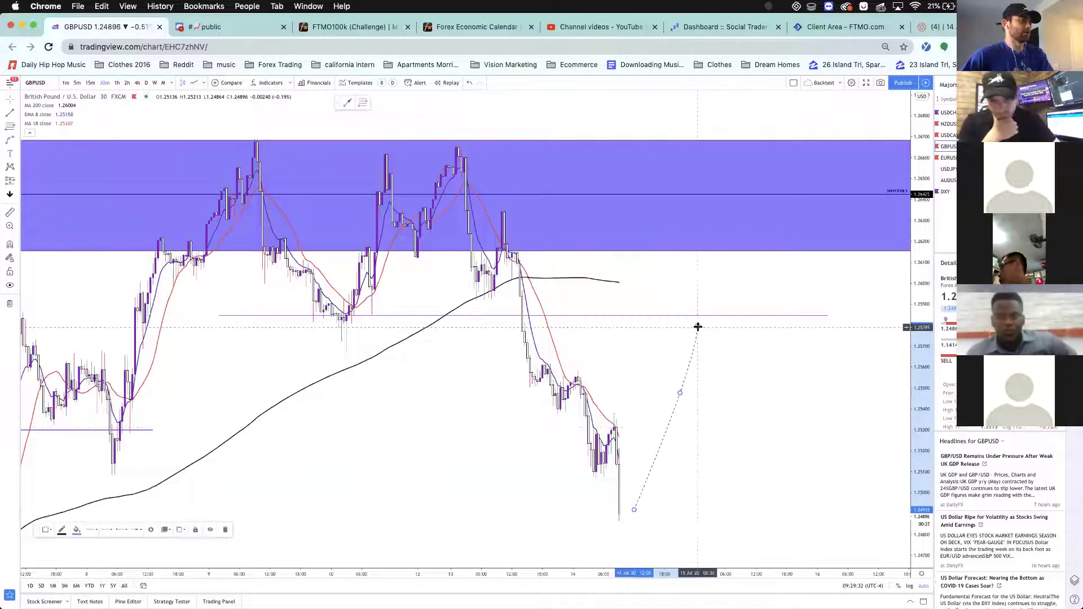
pyautogui.click(766, 546)
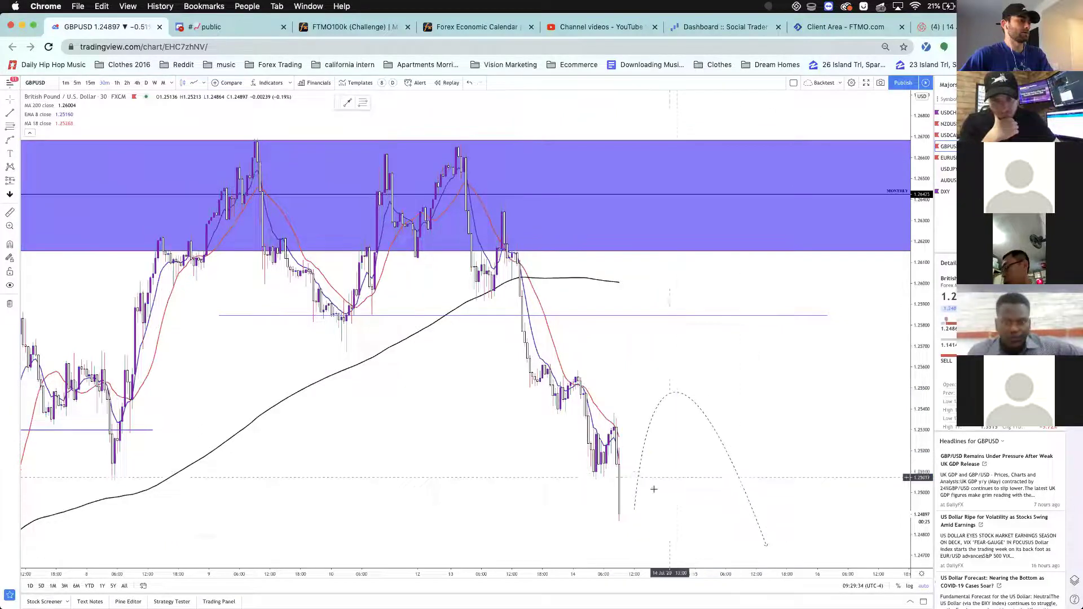
pyautogui.click(632, 500)
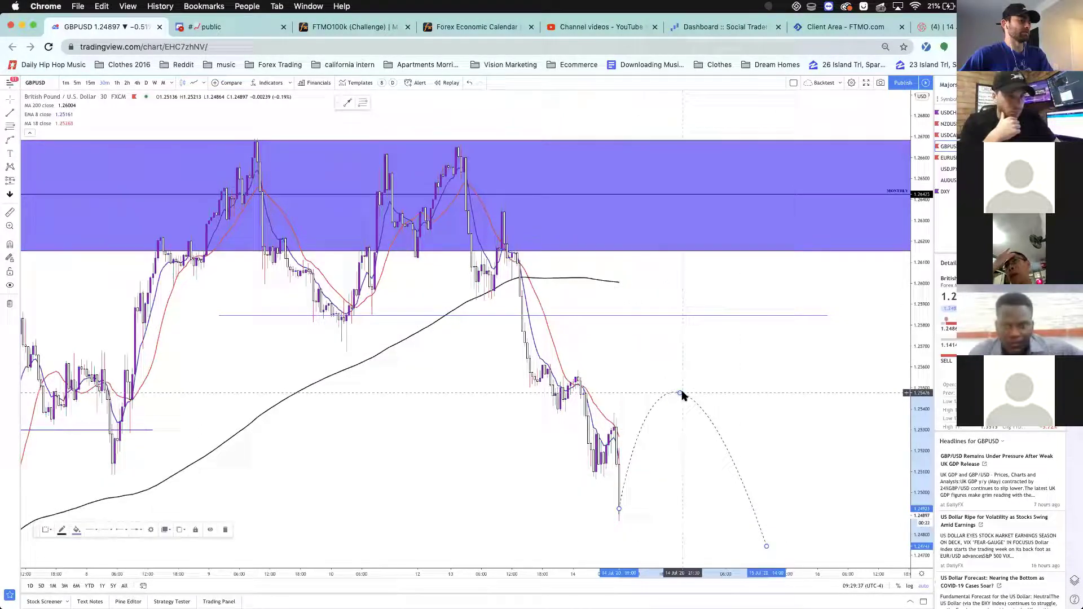
pyautogui.click(731, 362)
# - Draw a rising trend line from the 7 July low through the 10 July low, extended to about 1.266 in the monthly zone
pyautogui.scroll(-3, 735, 359)
pyautogui.scroll(-1, 735, 359)
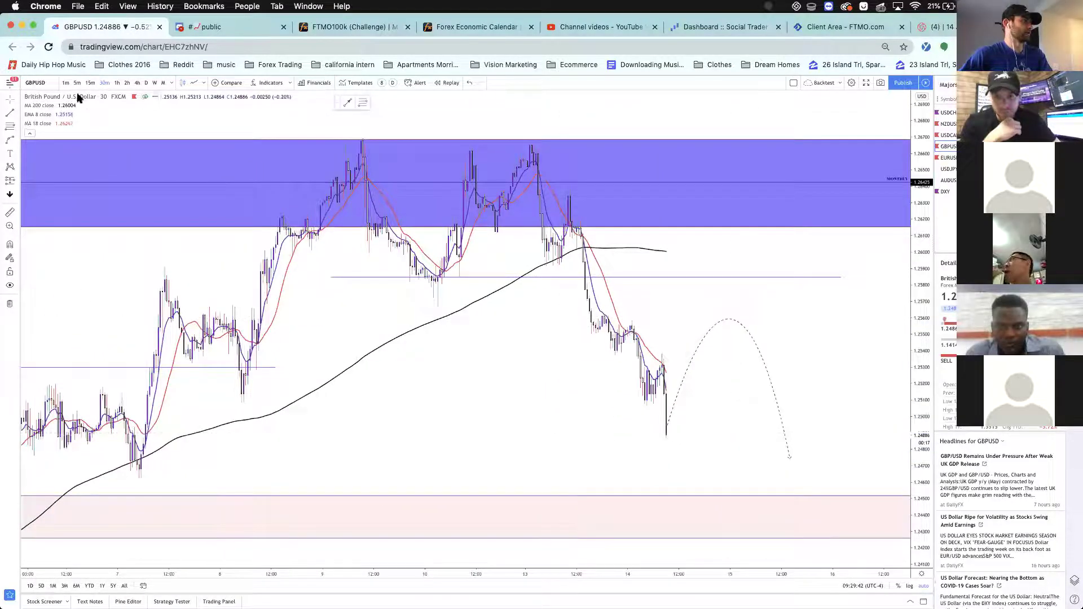
pyautogui.click(6, 114)
pyautogui.click(137, 472)
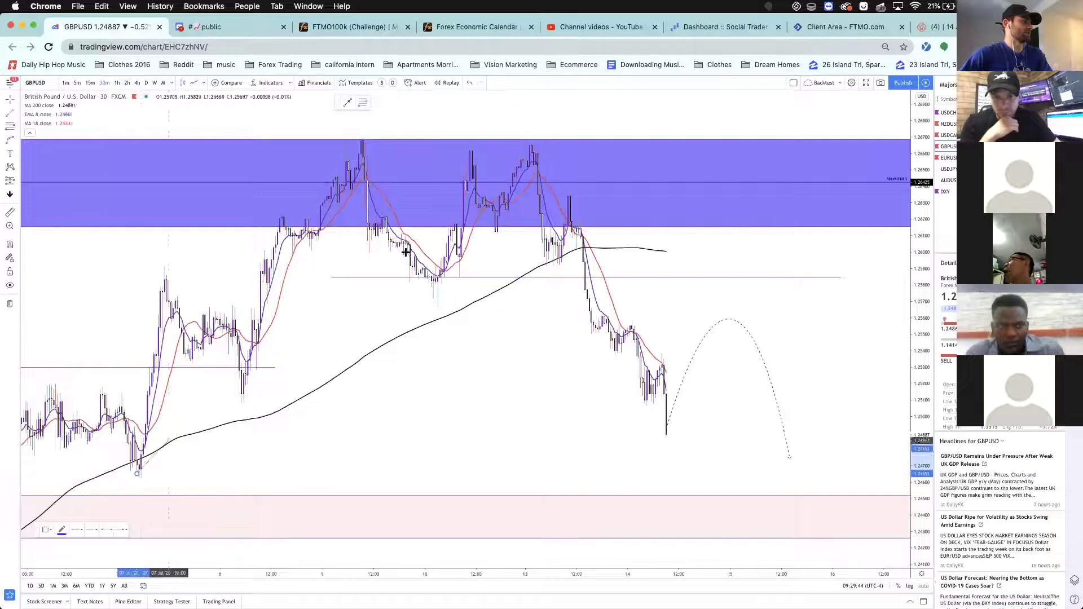
pyautogui.click(630, 153)
pyautogui.click(512, 466)
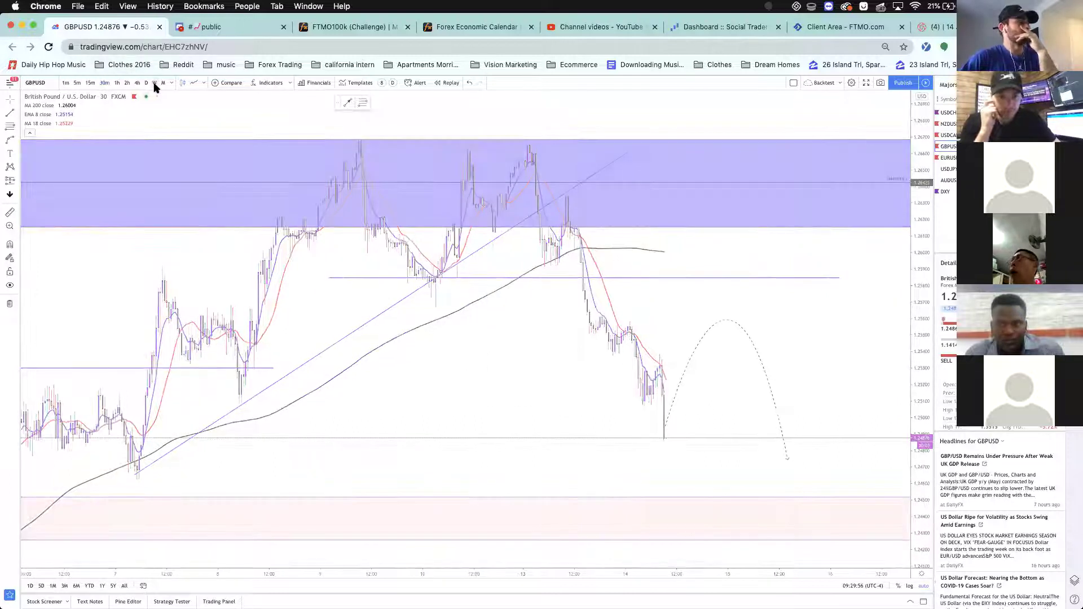
# - Examine GBPUSD on the weekly, daily and 1-hour timeframes against the monthly zone, the narrow pink zone and the rising trend line
pyautogui.scroll(4, 498, 432)
pyautogui.scroll(2, 498, 432)
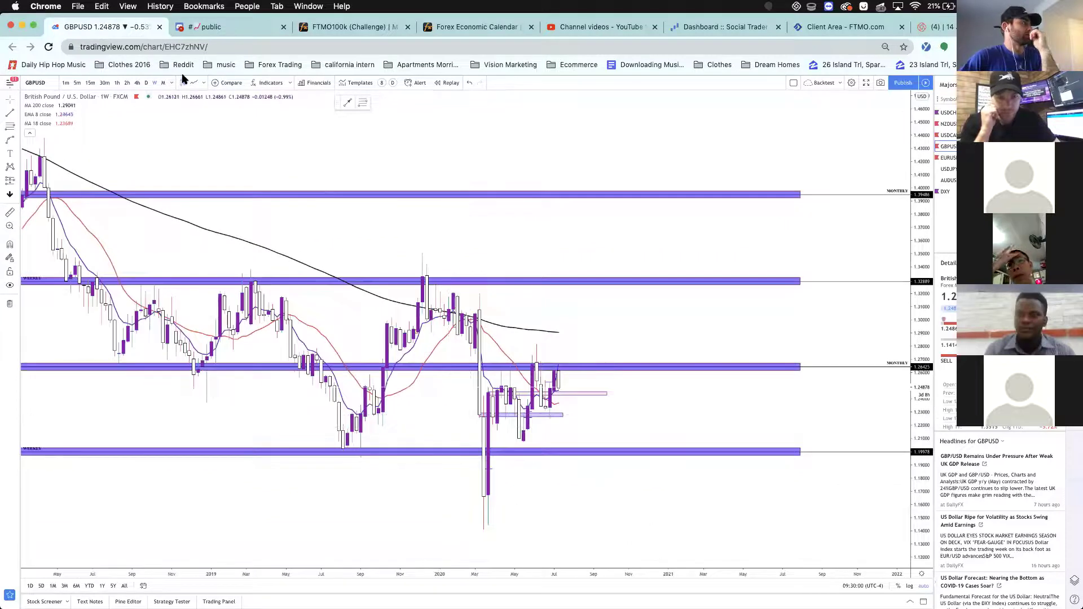
pyautogui.click(146, 83)
pyautogui.scroll(2, 391, 325)
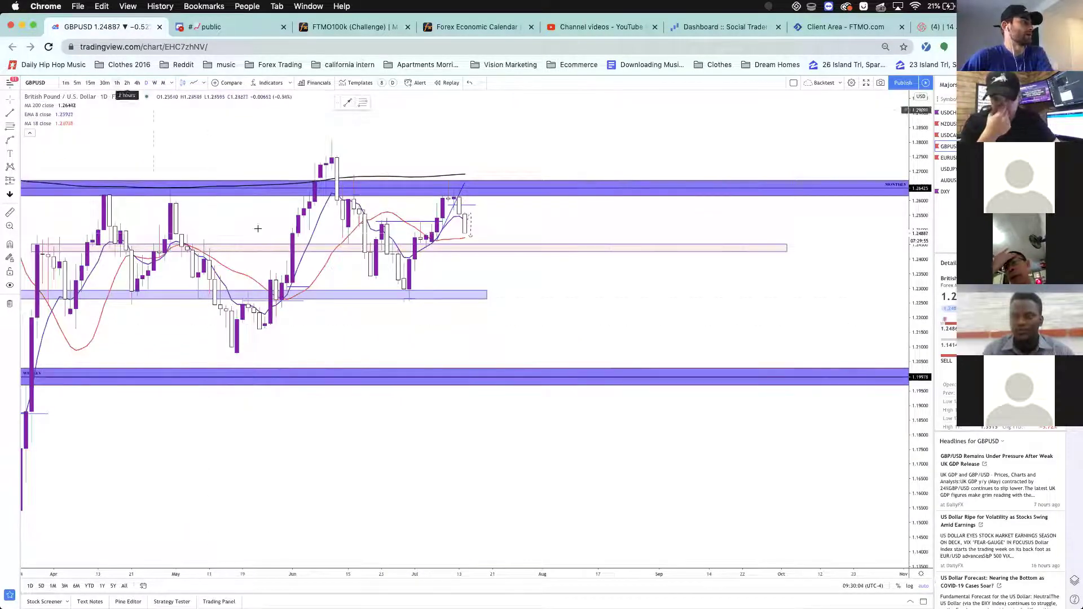
pyautogui.scroll(-2, 258, 228)
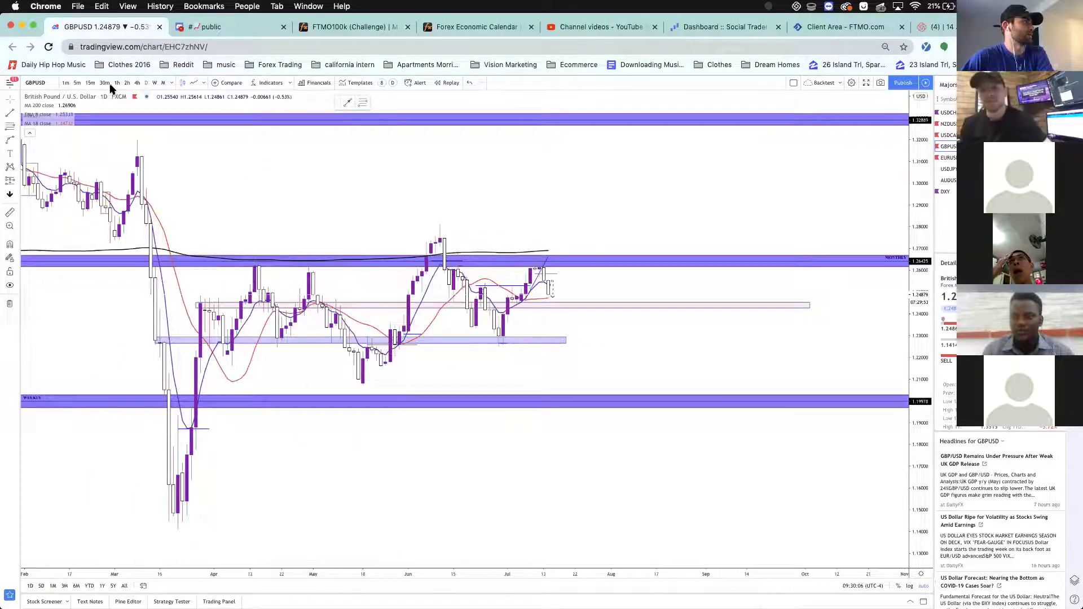
pyautogui.click(118, 84)
pyautogui.scroll(-3, 520, 413)
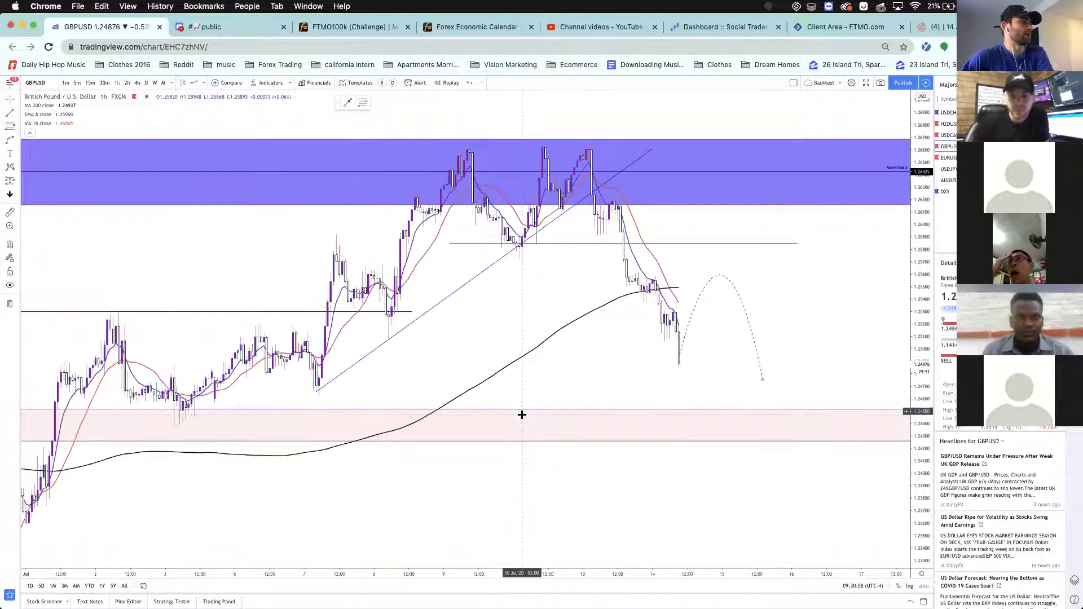
pyautogui.scroll(2, 553, 232)
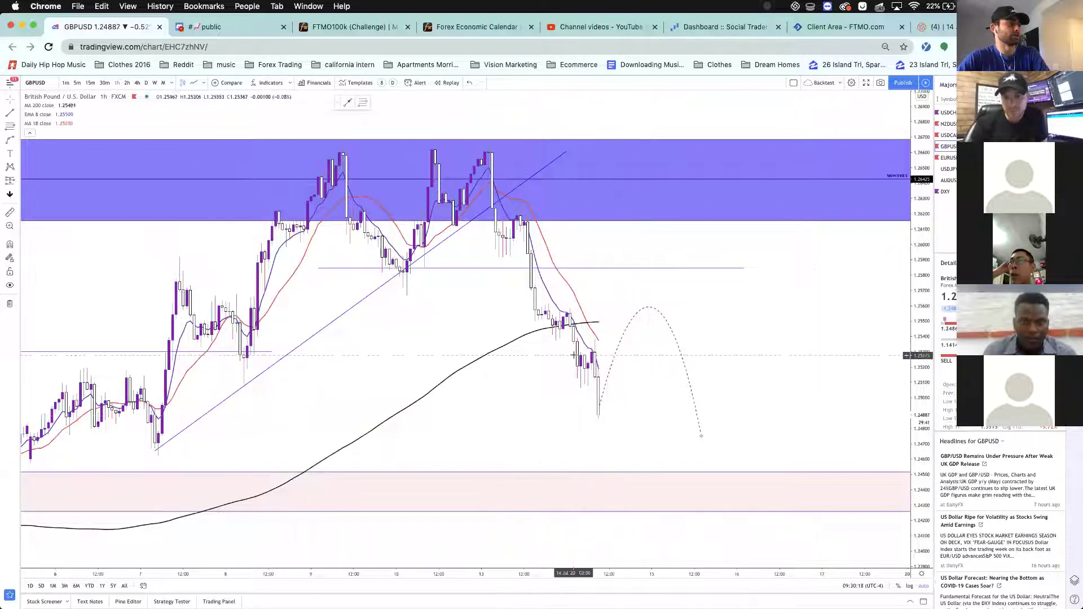
pyautogui.scroll(-2, 516, 316)
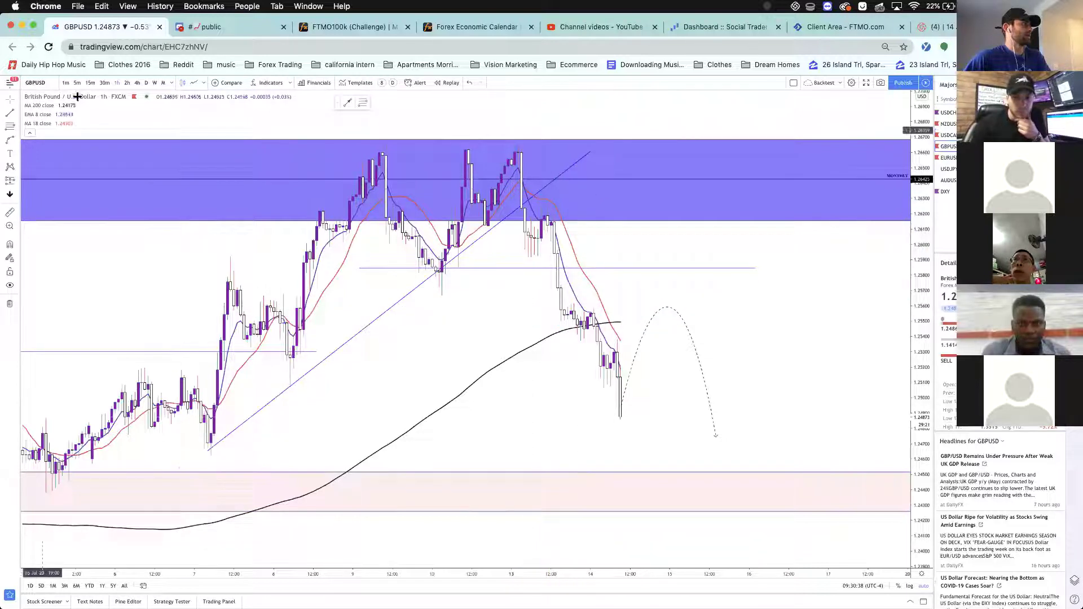
# - On the 30-minute chart, measure GBPUSD's drop from about 1.257 on 13 July to the latest candle, and return to the 1-hour view
pyautogui.click(102, 85)
pyautogui.scroll(3, 421, 375)
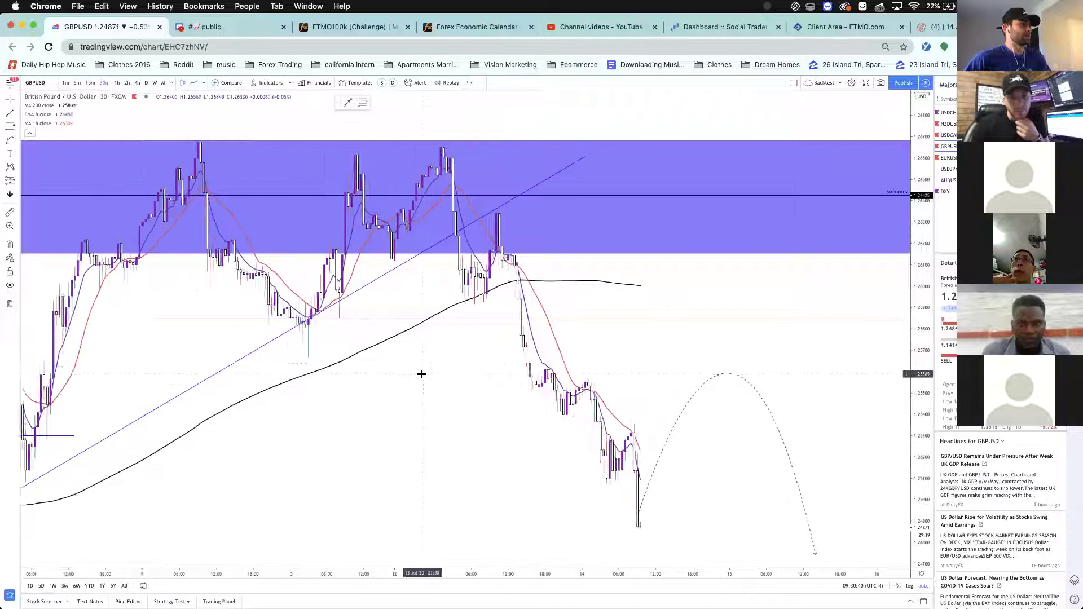
pyautogui.keyDown('shift'); pyautogui.click(557, 347); pyautogui.keyUp('shift')
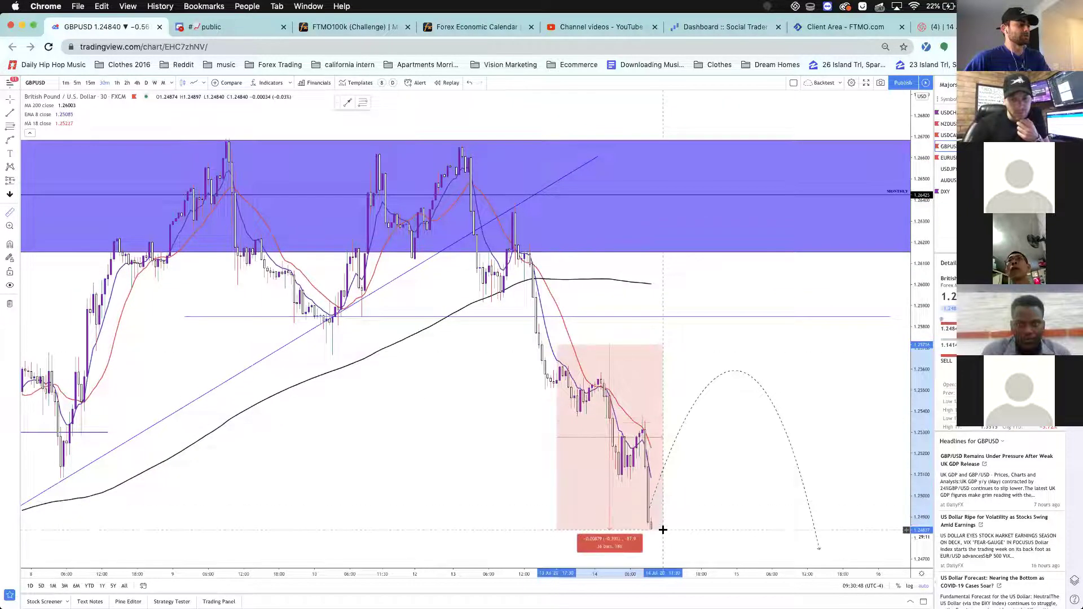
pyautogui.click(482, 449)
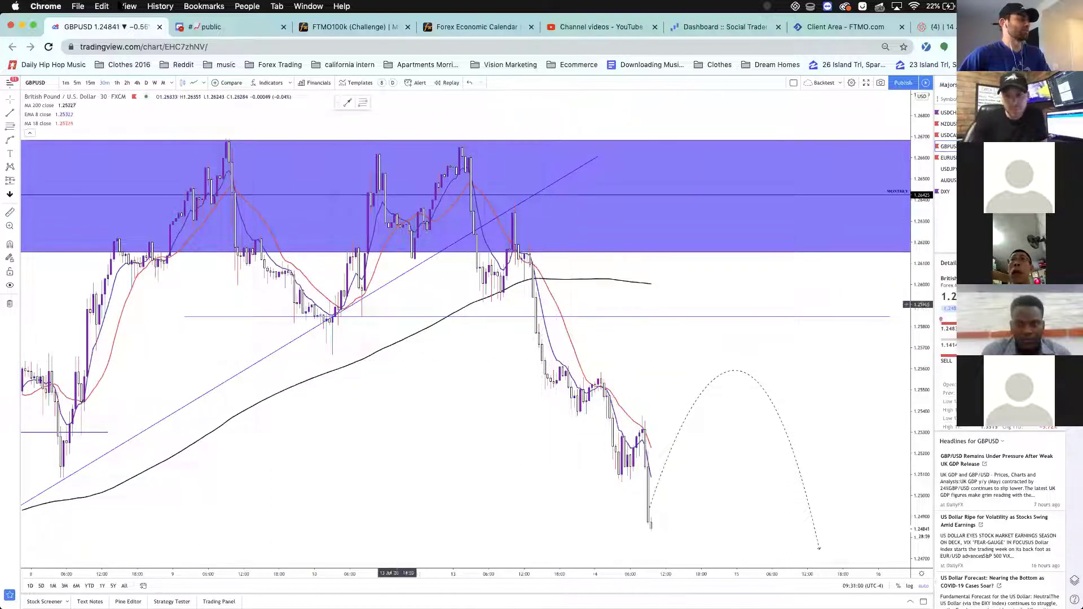
pyautogui.click(118, 84)
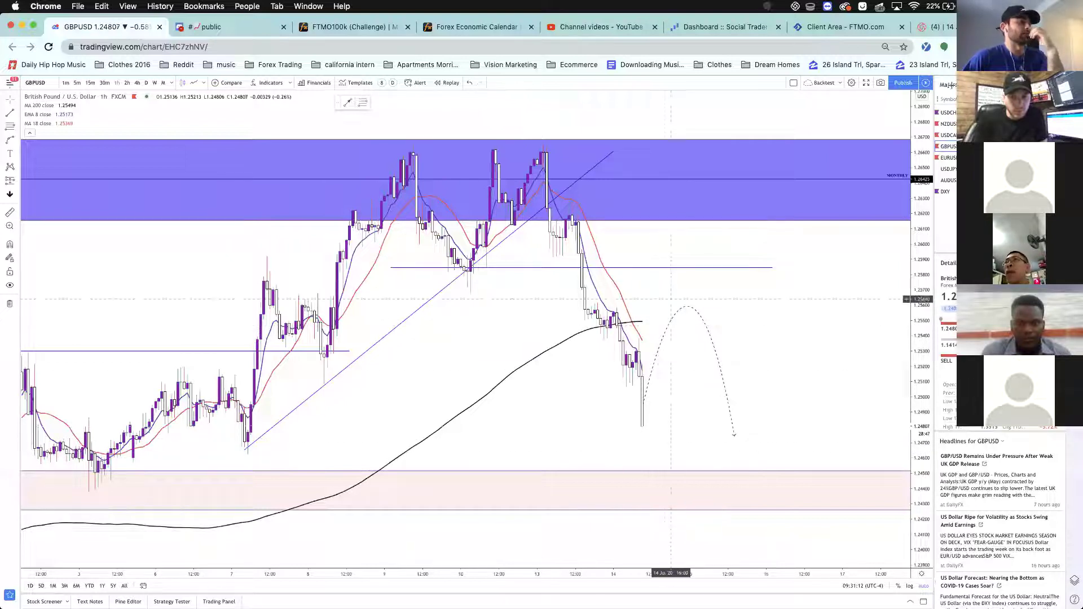
# - Switch to EURUSD and examine its daily, monthly and weekly charts against the monthly zones
pyautogui.press('Down')
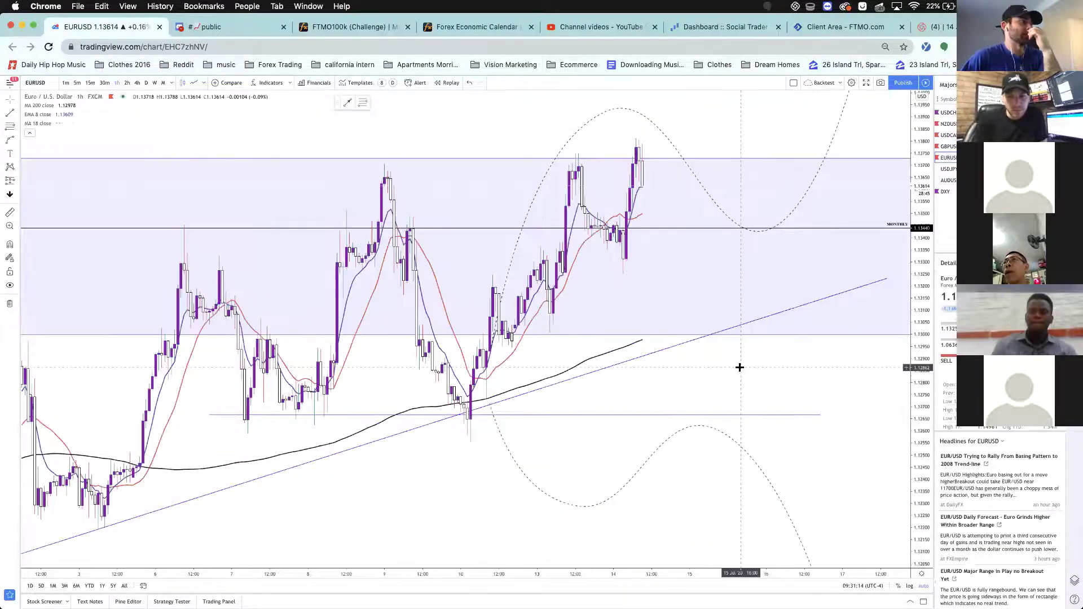
pyautogui.click(146, 83)
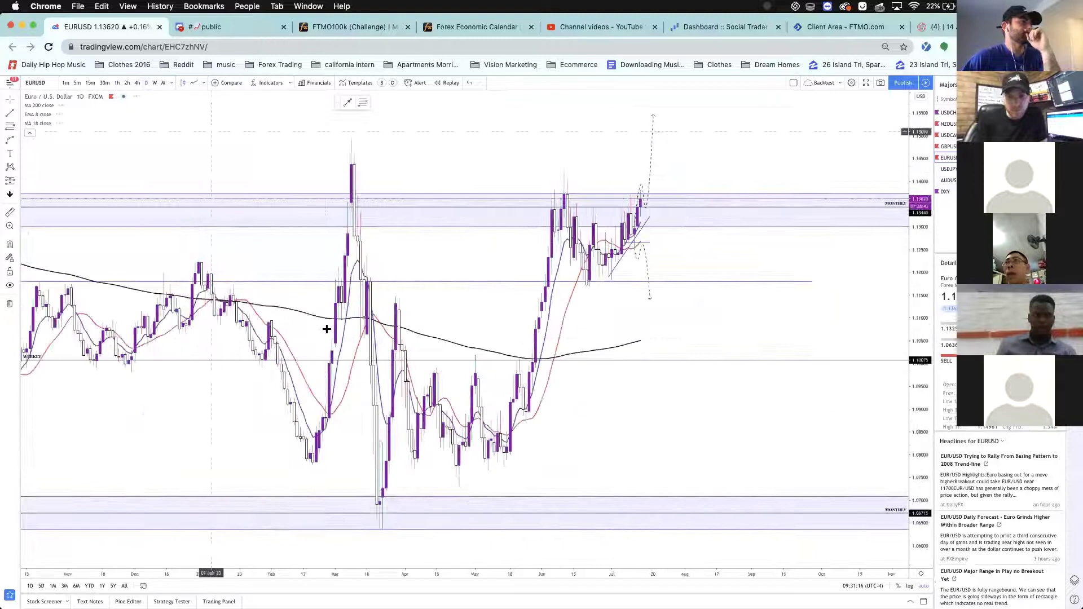
pyautogui.click(157, 83)
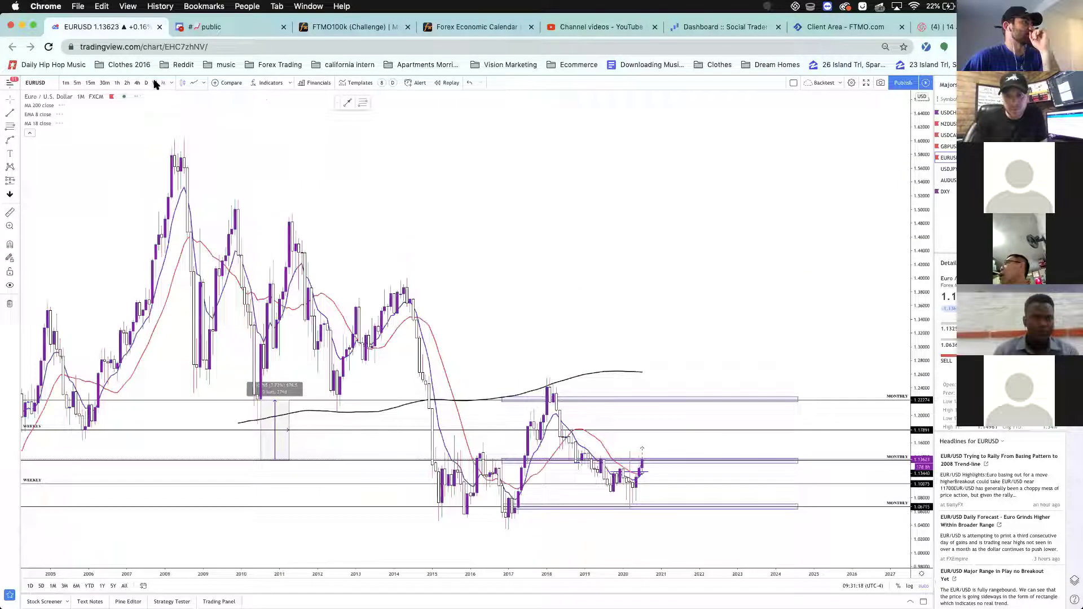
pyautogui.click(154, 83)
pyautogui.scroll(5, 399, 358)
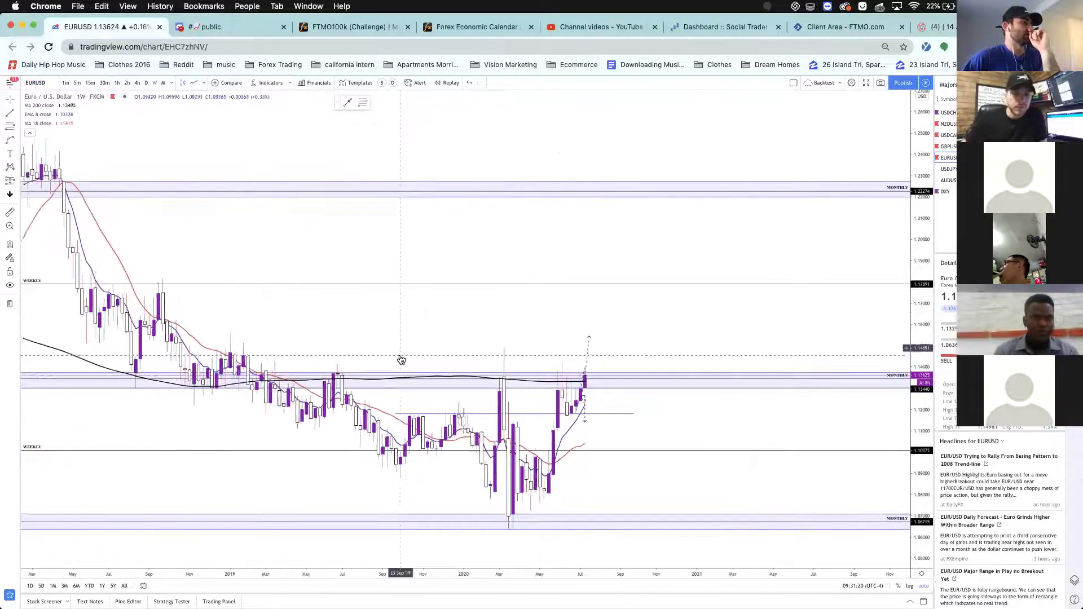
pyautogui.scroll(-2, 505, 431)
pyautogui.scroll(2, 505, 431)
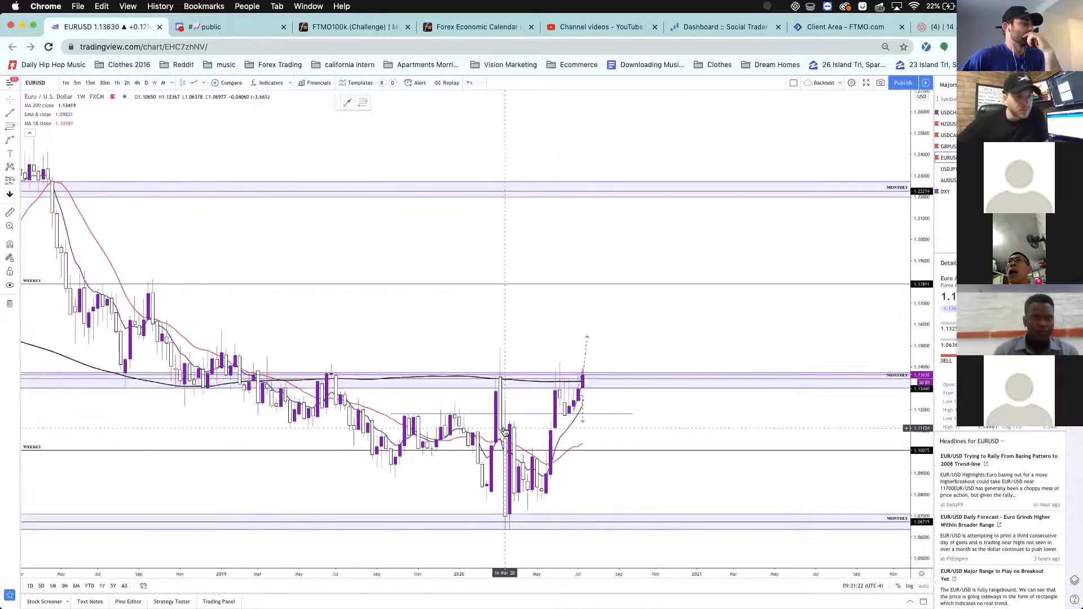
pyautogui.scroll(2, 485, 454)
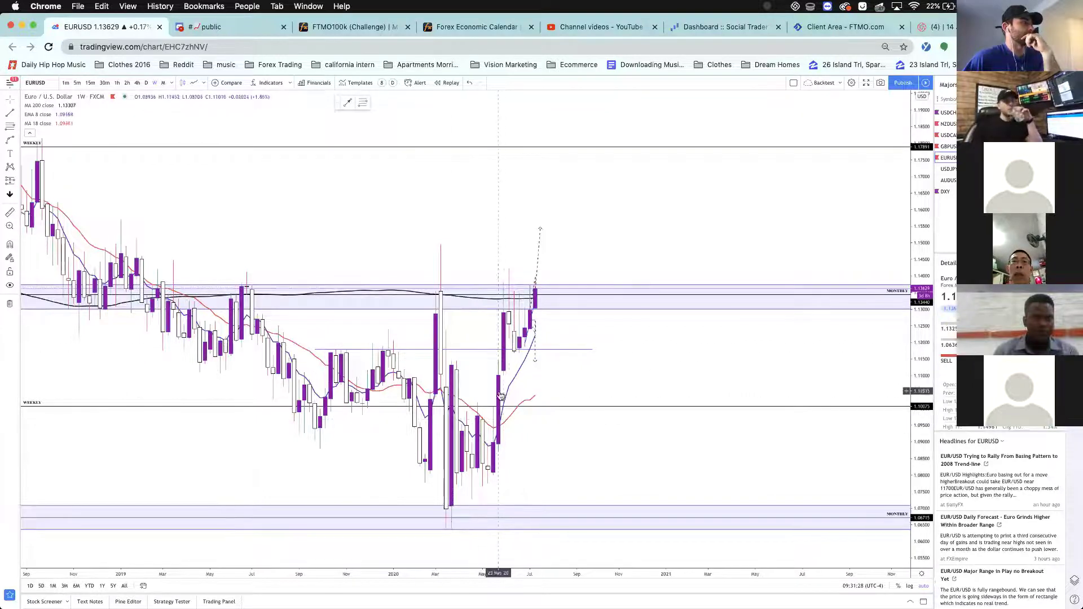
pyautogui.moveTo(514, 341); pyautogui.dragTo(475, 289)
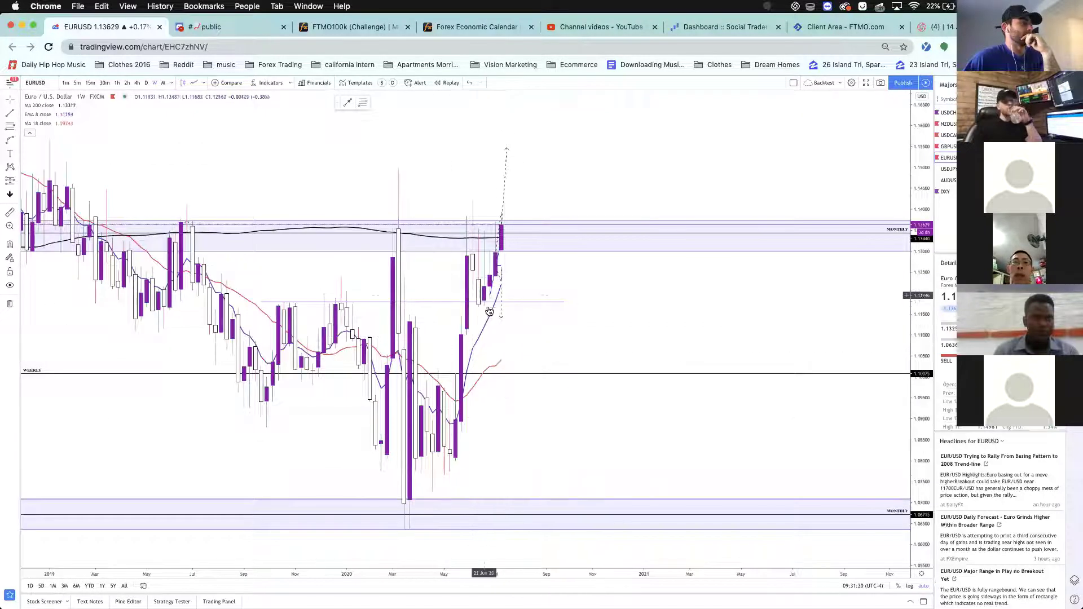
# - Examine EURUSD on the daily and 4-hour timeframes around the monthly zone and the rising trend line
pyautogui.click(146, 83)
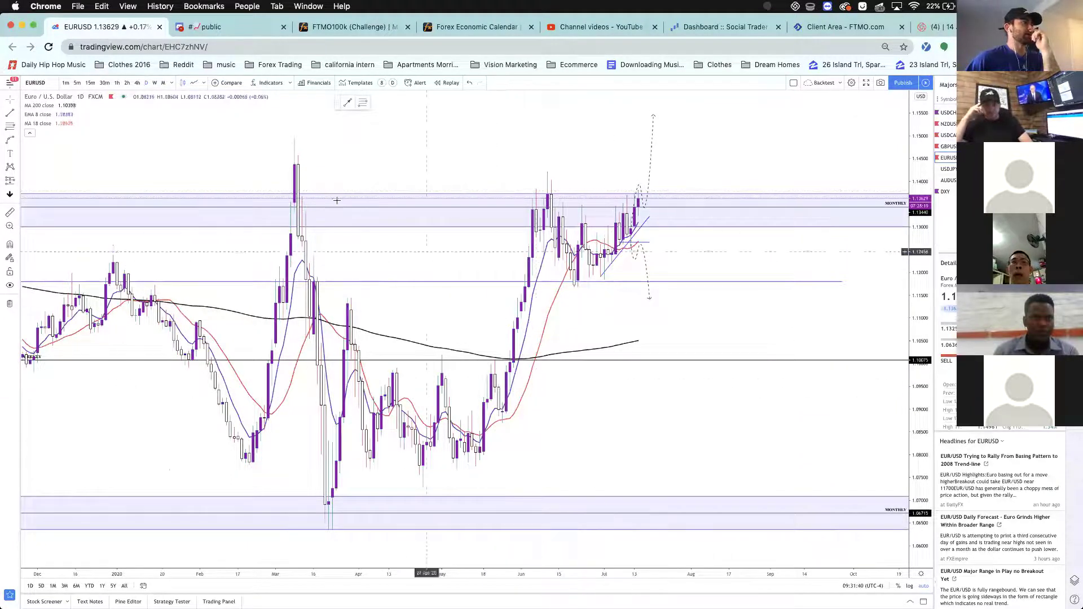
pyautogui.click(137, 83)
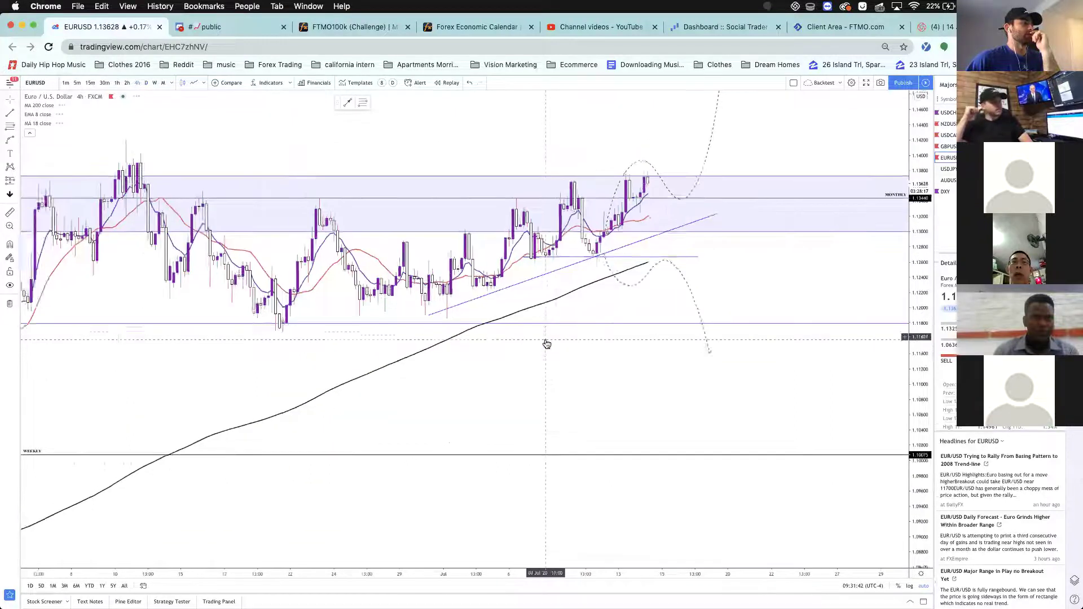
pyautogui.scroll(1, 547, 343)
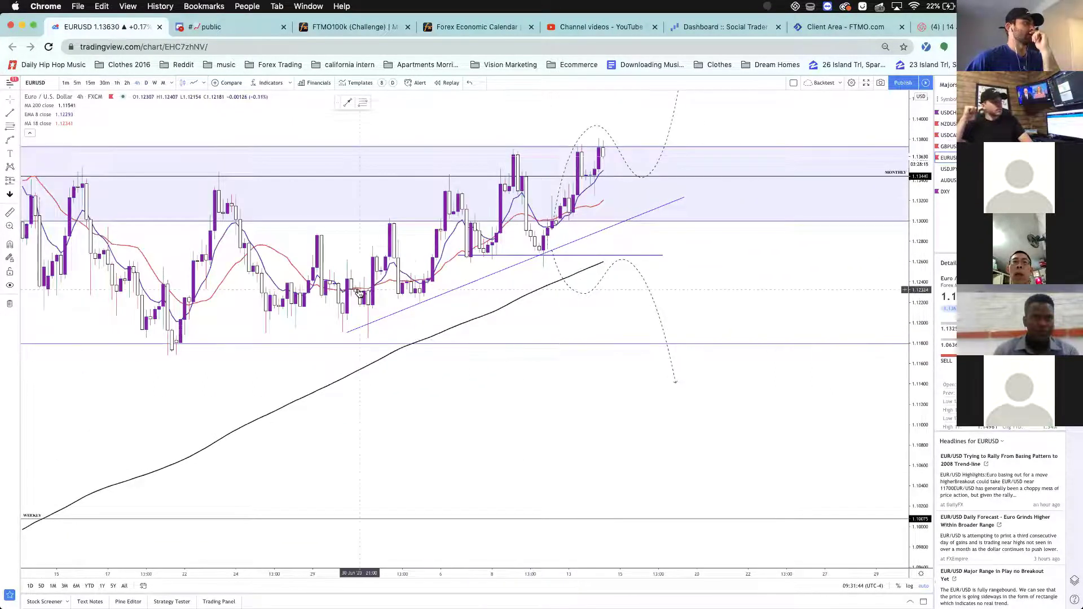
pyautogui.scroll(-2, 359, 293)
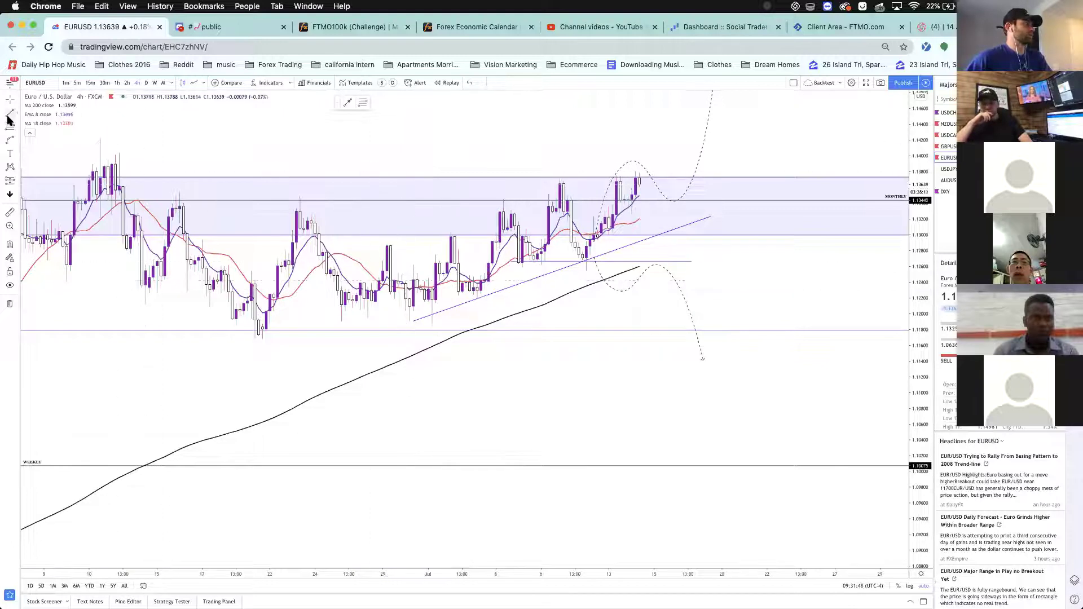
# - On the 4-hour chart, draw a horizontal line at about 1.1286 from 28 June to 8 July
pyautogui.click(376, 246)
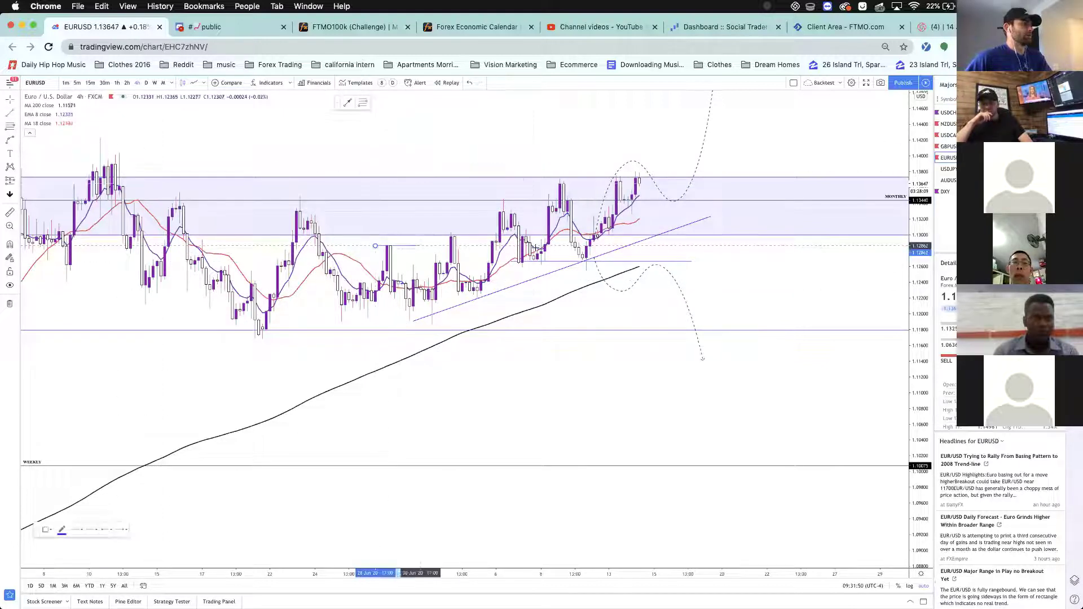
pyautogui.click(543, 246)
pyautogui.click(553, 297)
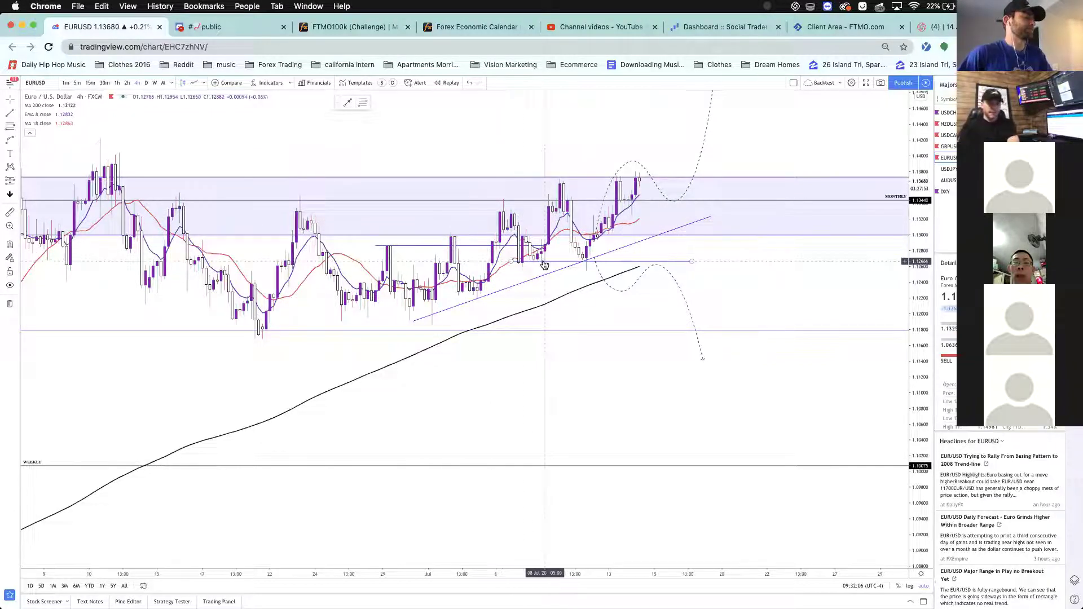
# - Draw rectangles around the 6–8 July consolidation, about 1.127 to 1.1294, and the 9–13 July base, about 1.1268 to 1.133
pyautogui.click(18, 153)
pyautogui.click(17, 142)
pyautogui.click(49, 156)
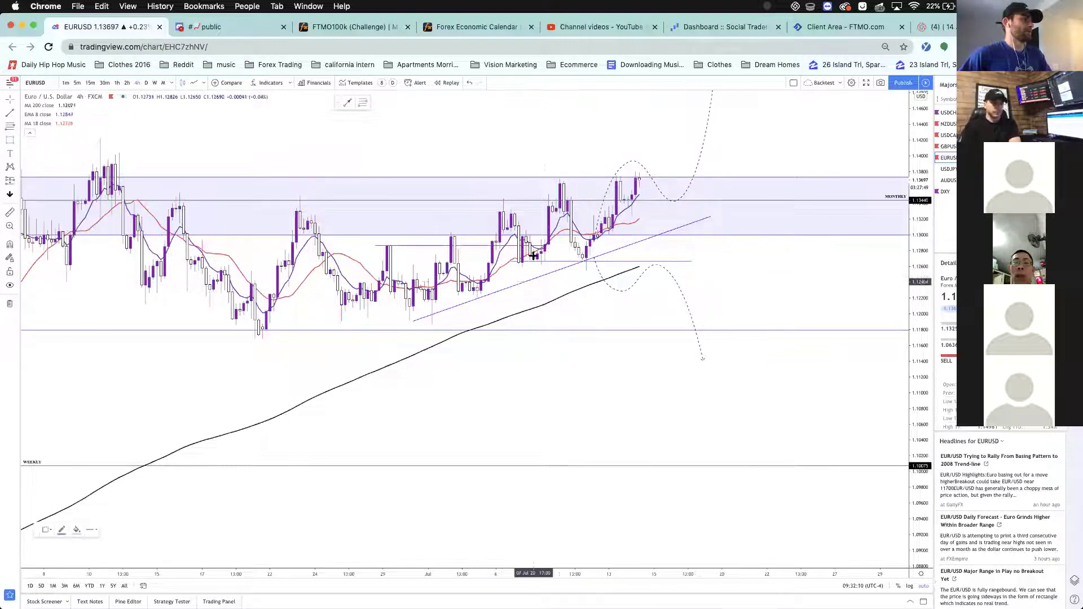
pyautogui.moveTo(553, 239); pyautogui.dragTo(517, 260)
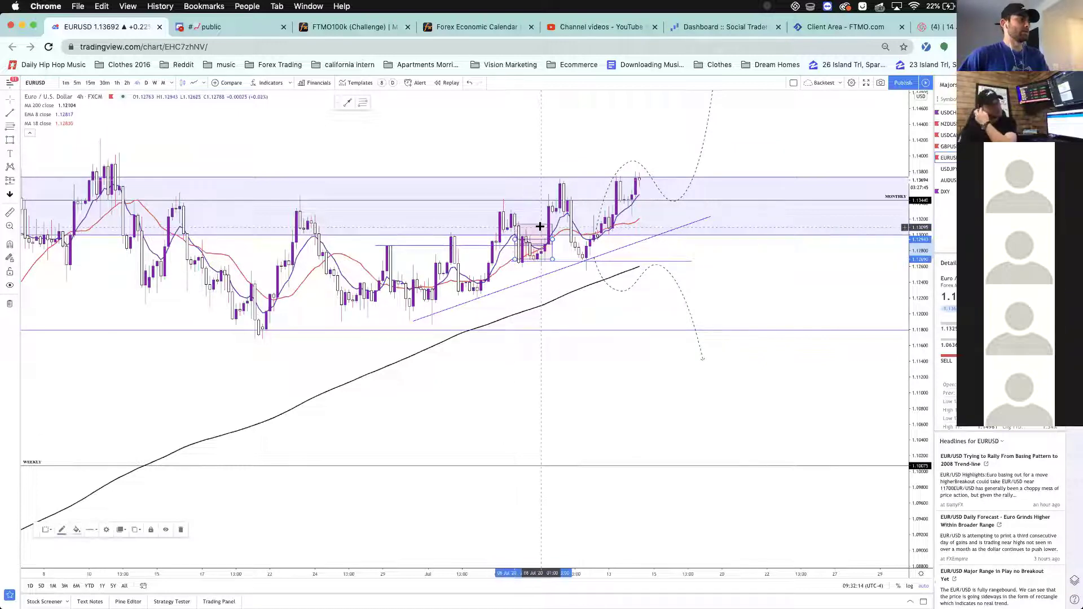
pyautogui.moveTo(540, 228); pyautogui.dragTo(599, 240)
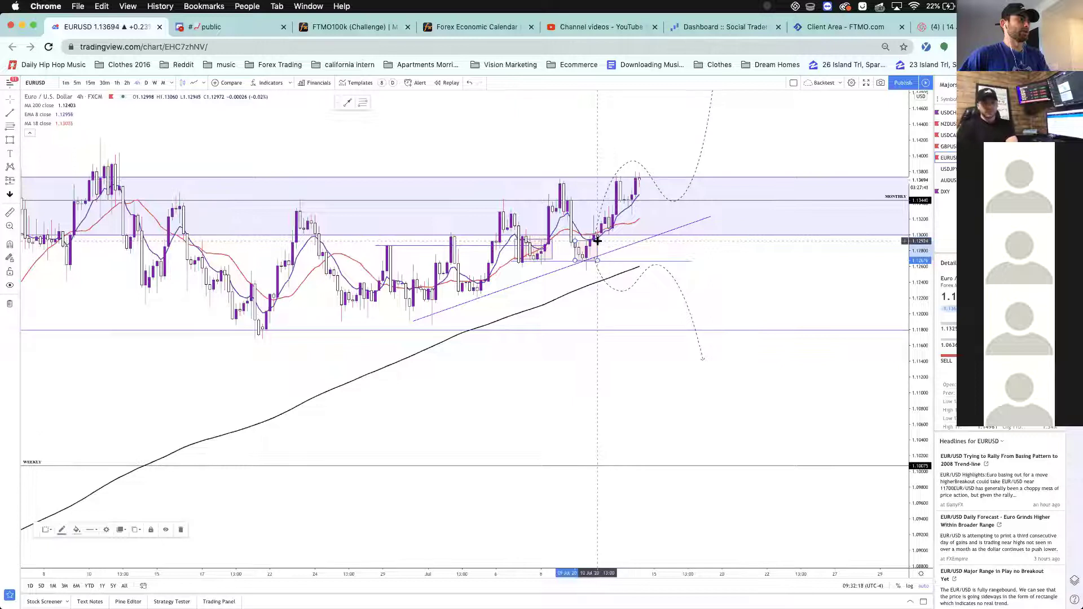
pyautogui.moveTo(611, 230); pyautogui.dragTo(617, 211)
pyautogui.click(631, 249)
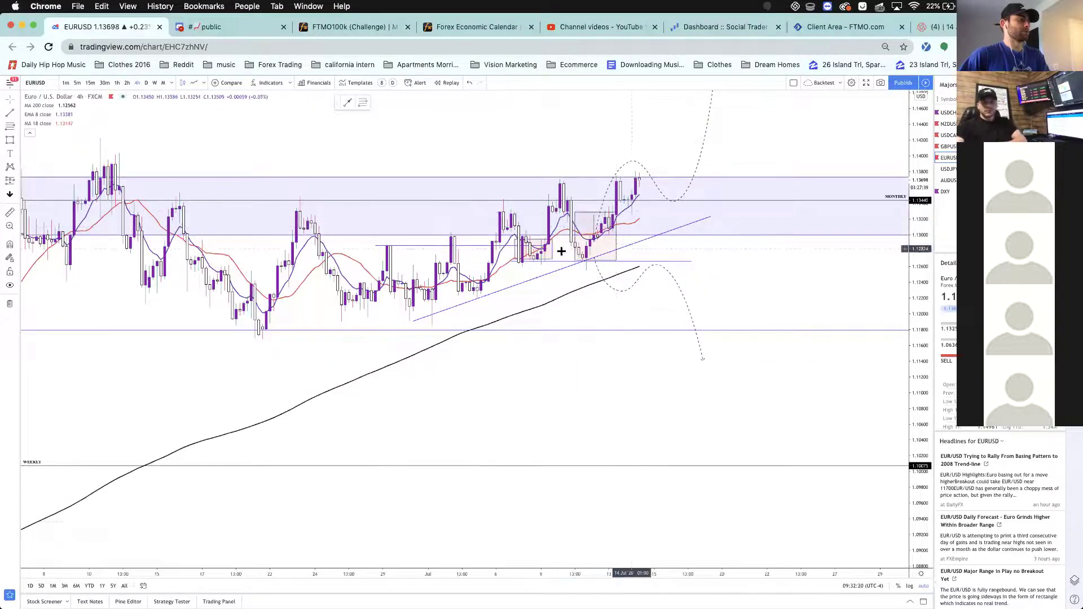
# - Examine the two EURUSD boxes on the 30-minute chart, focusing on price action inside the 7–8 July consolidation and its breakout
pyautogui.click(104, 83)
pyautogui.hscroll(-5, 463, 374)
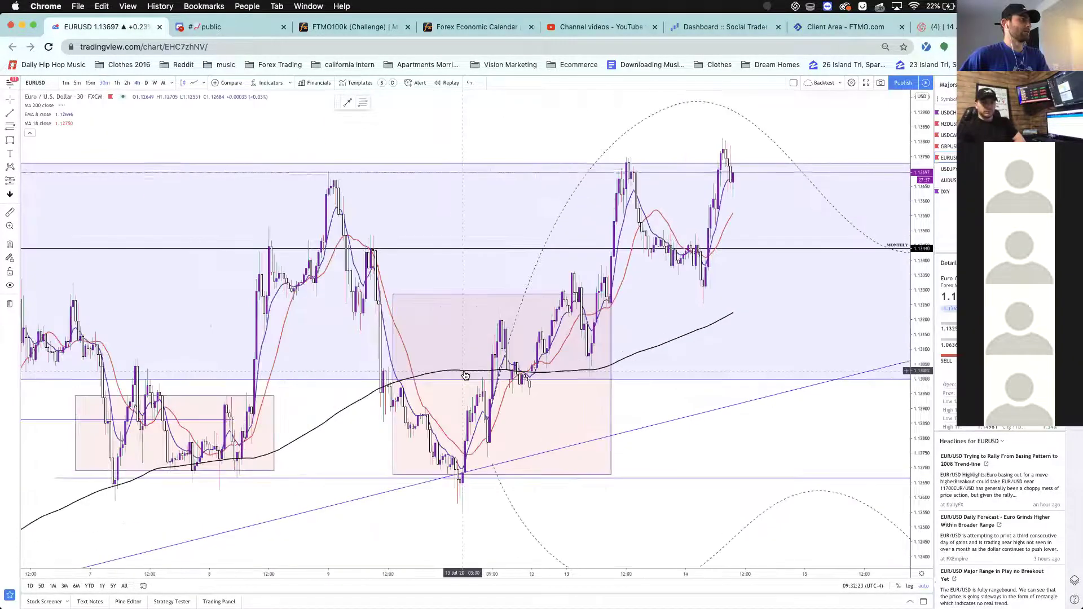
pyautogui.hscroll(-5, 465, 375)
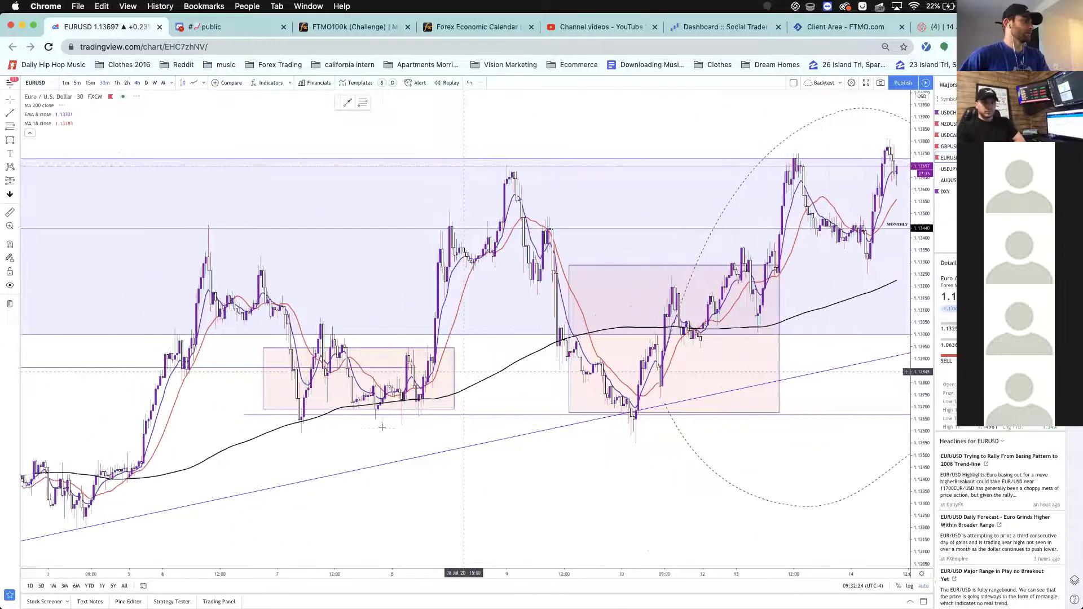
pyautogui.scroll(3, 382, 429)
pyautogui.hscroll(-3, 382, 429)
pyautogui.scroll(1, 381, 429)
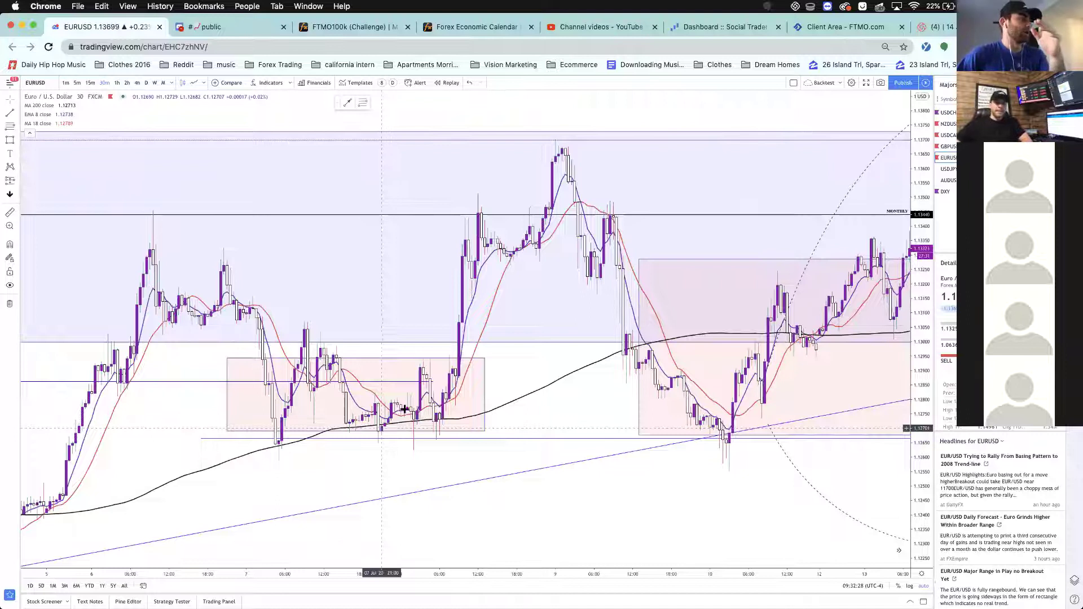
pyautogui.hscroll(-4, 413, 400)
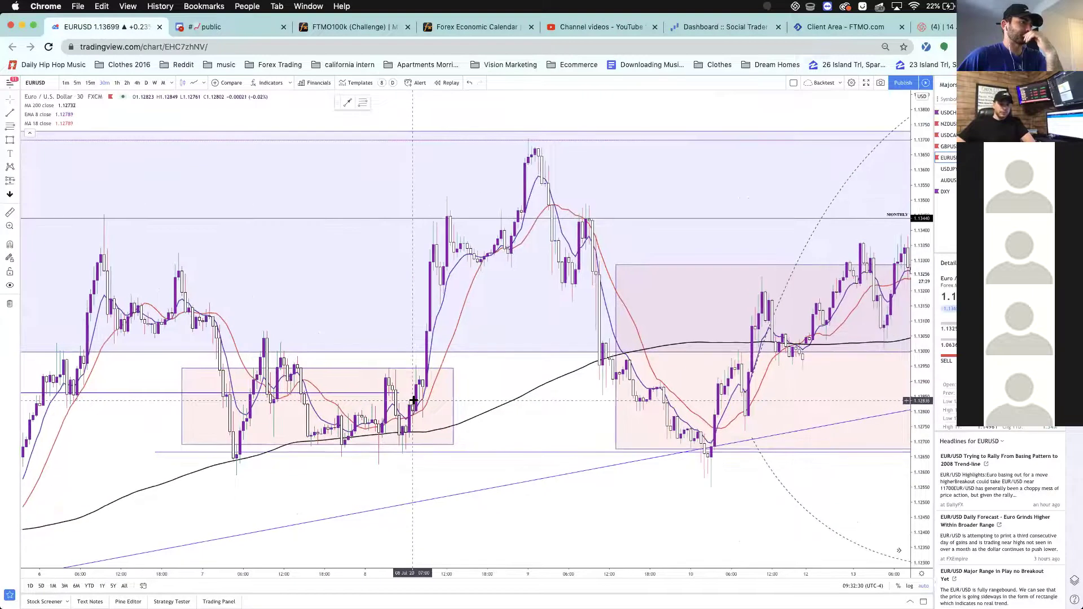
pyautogui.hscroll(-5, 414, 400)
pyautogui.scroll(-1, 414, 400)
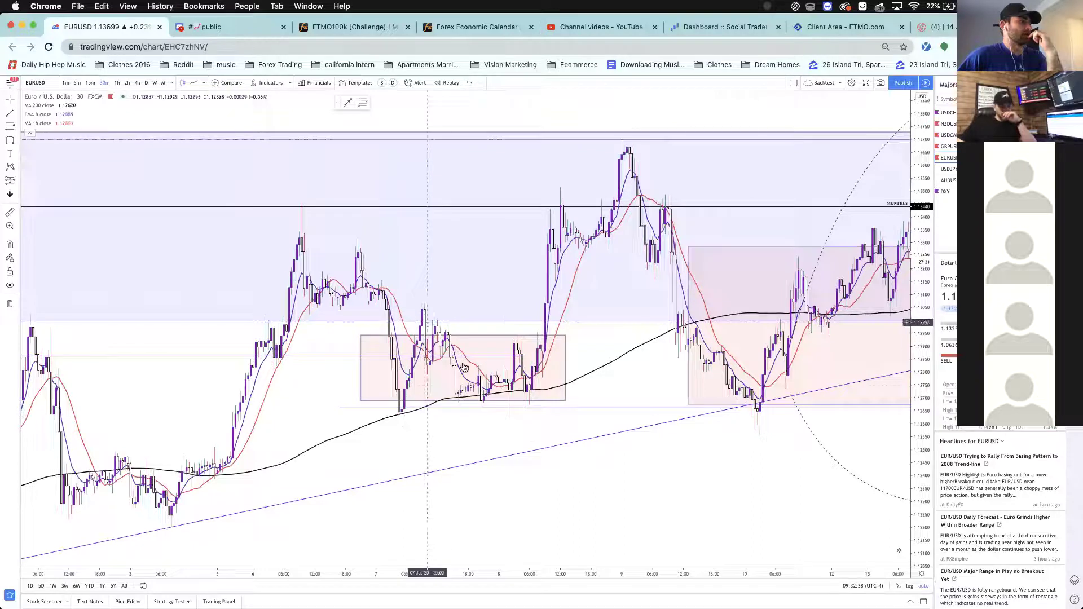
pyautogui.scroll(3, 449, 393)
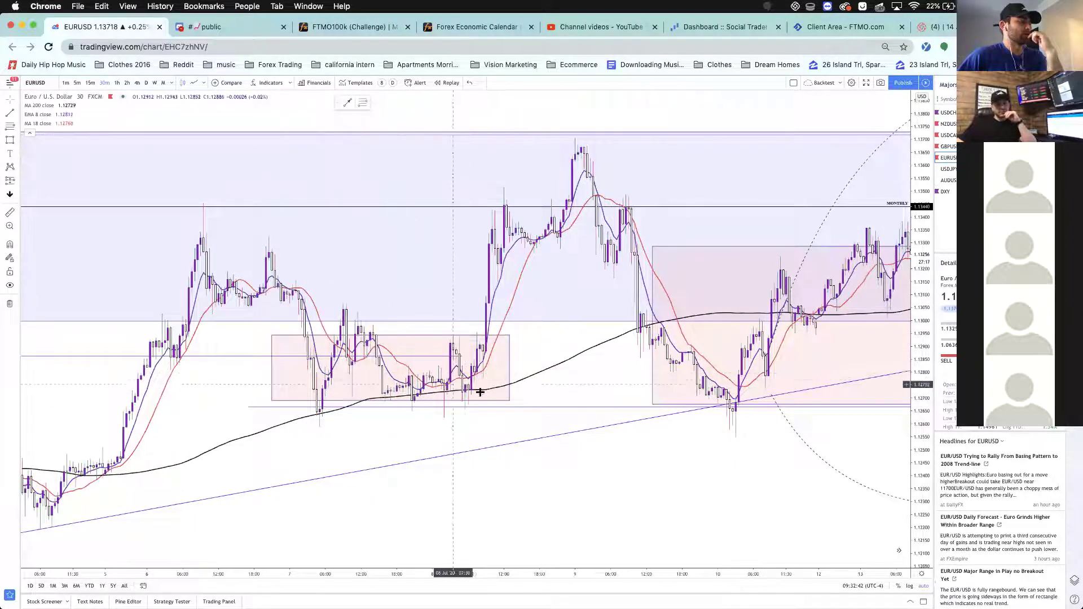
# - Measure the distance from the 8 July breakout at about 1.1307 down to the horizontal support line near 1.1267
pyautogui.keyDown('shift'); pyautogui.click(490, 303); pyautogui.keyUp('shift')
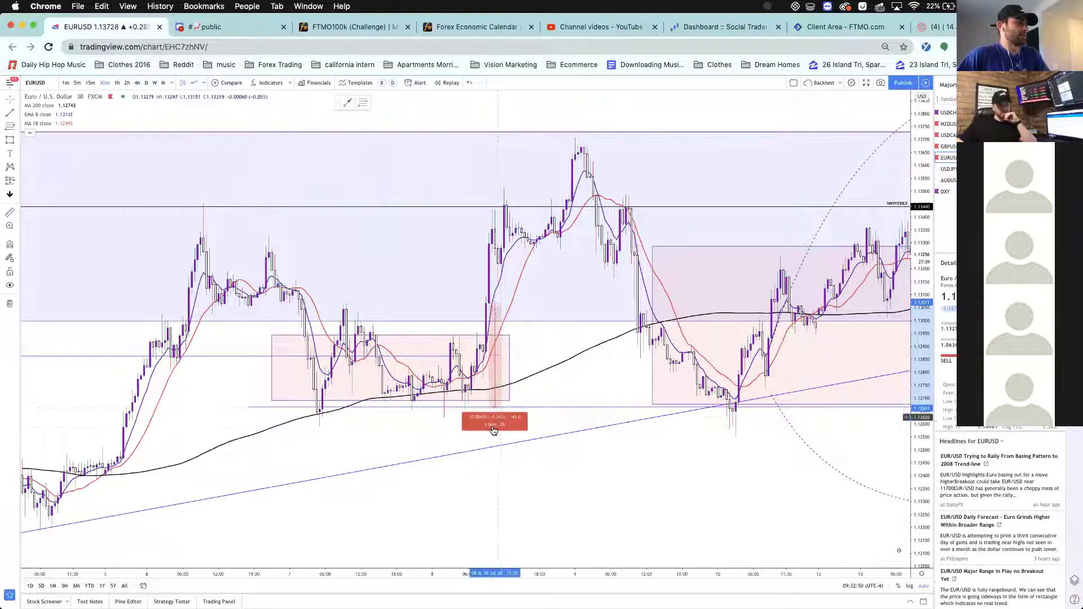
pyautogui.click(494, 431)
pyautogui.hscroll(1, 561, 380)
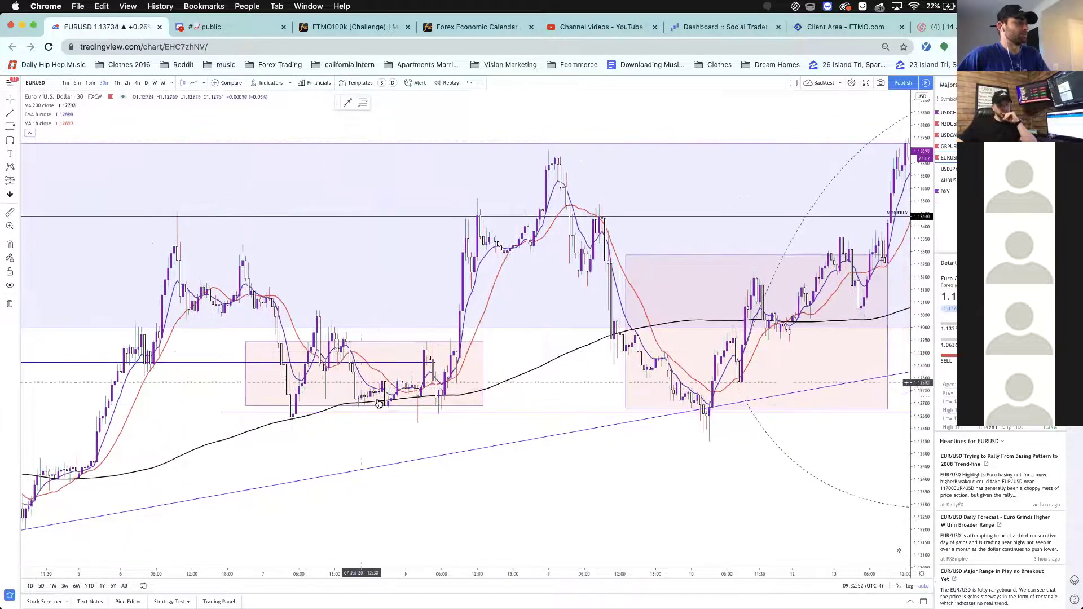
# - Draw a horizontal line at about 1.1298 above the consolidation, from early 7 July to late 8 July
pyautogui.click(7, 115)
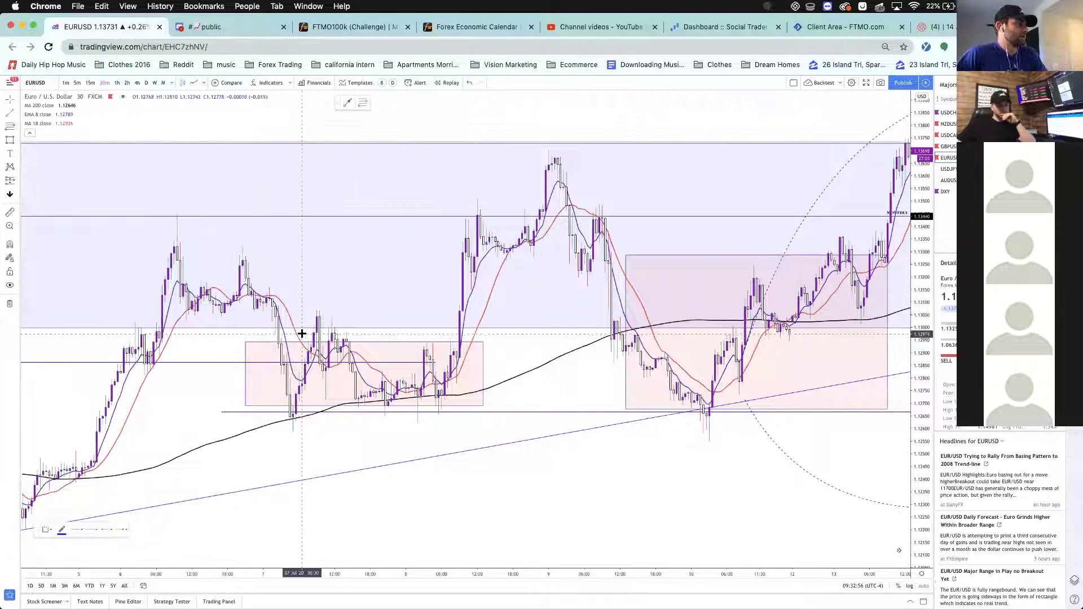
pyautogui.keyDown('shift'); pyautogui.click(542, 320); pyautogui.keyUp('shift')
pyautogui.click(512, 374)
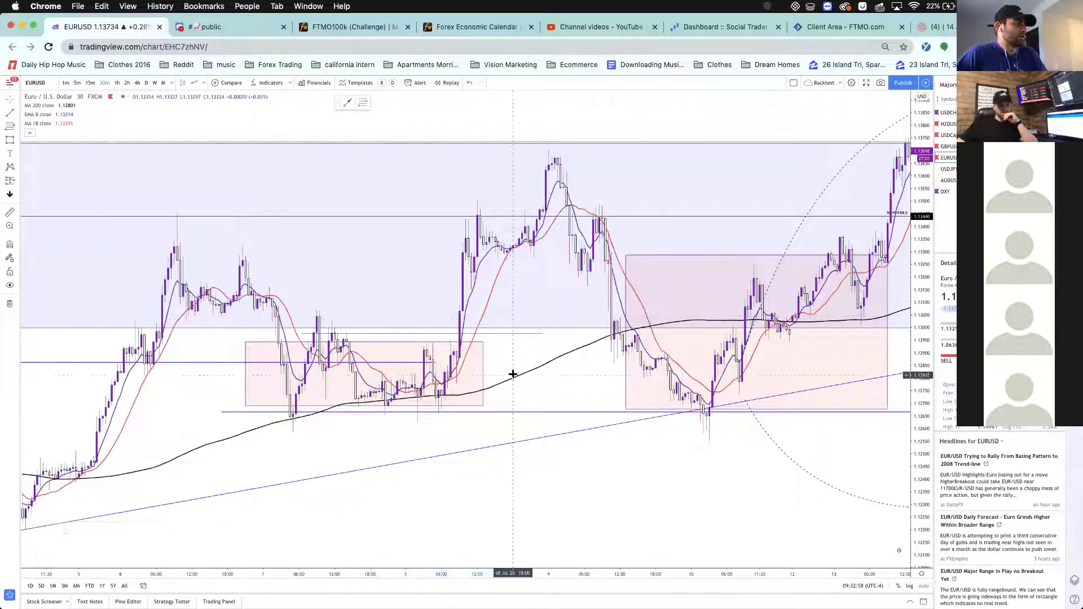
# - Replace the 7–8 July consolidation box with a narrow rectangle around the 8 July breakout candles, from about 1.1278 to 1.1309
pyautogui.click(483, 343)
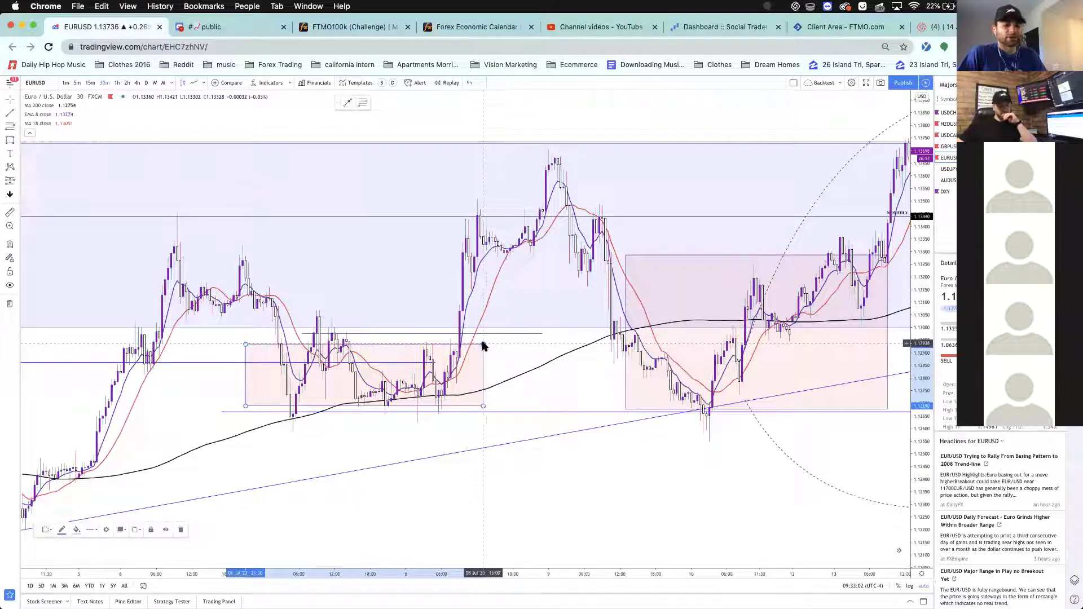
pyautogui.press('Delete')
pyautogui.click(10, 140)
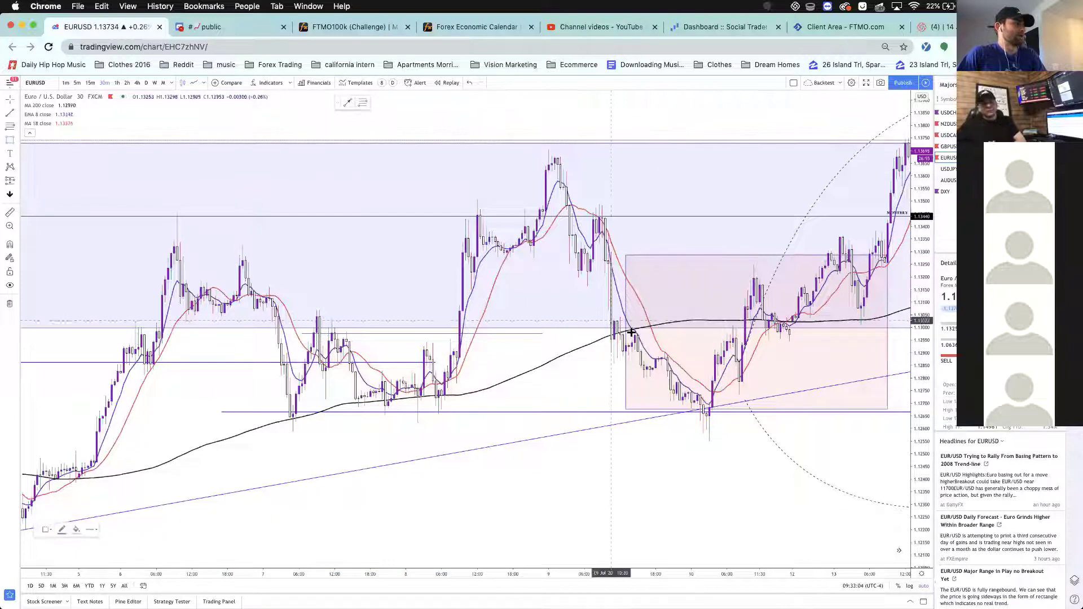
pyautogui.moveTo(462, 305); pyautogui.dragTo(445, 384)
# - Place a long position after the 8 July breakout with entry at about 1.1306, stop at about 1.1263 and target at about 1.1349
pyautogui.click(18, 184)
pyautogui.click(35, 181)
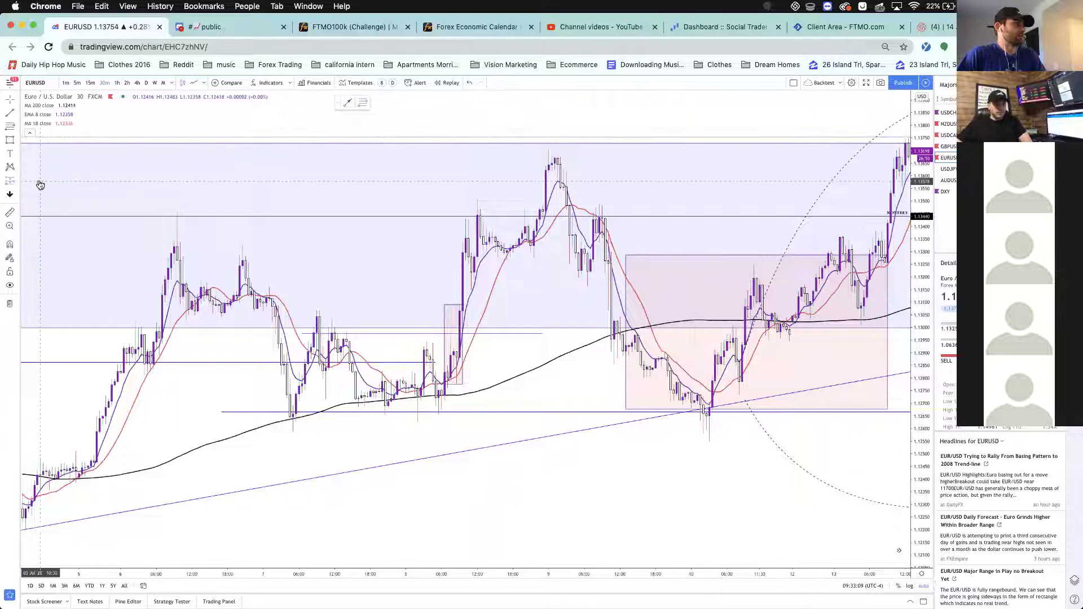
pyautogui.click(468, 314)
pyautogui.moveTo(470, 397); pyautogui.dragTo(468, 423)
pyautogui.moveTo(468, 235); pyautogui.dragTo(464, 202)
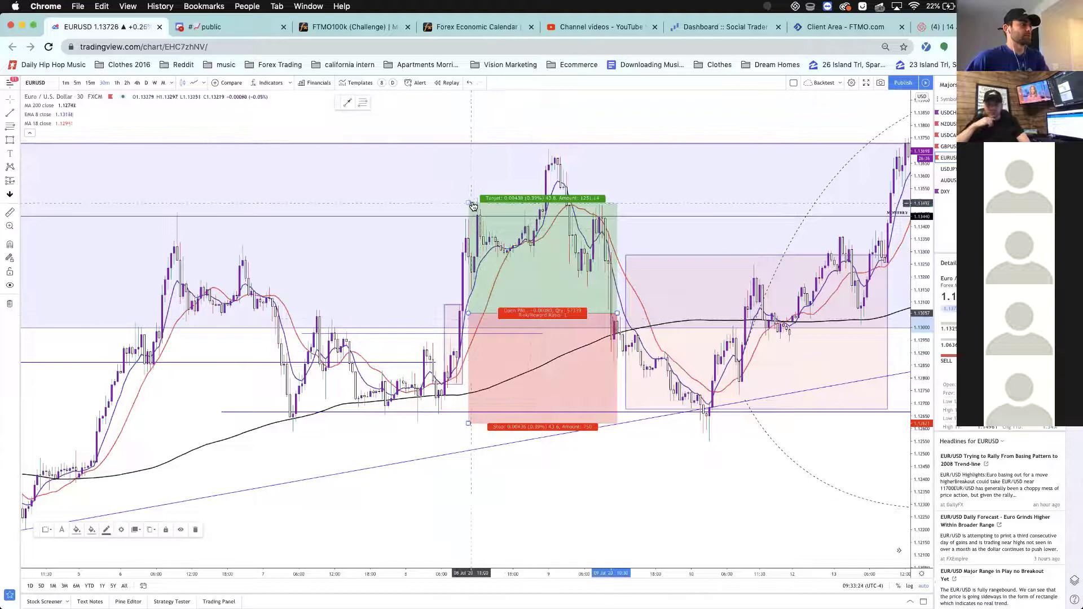
# - Try targets of about 1.1373 and 1.1326 on the 8 July long position, and delete the position
pyautogui.moveTo(469, 202); pyautogui.dragTo(486, 142)
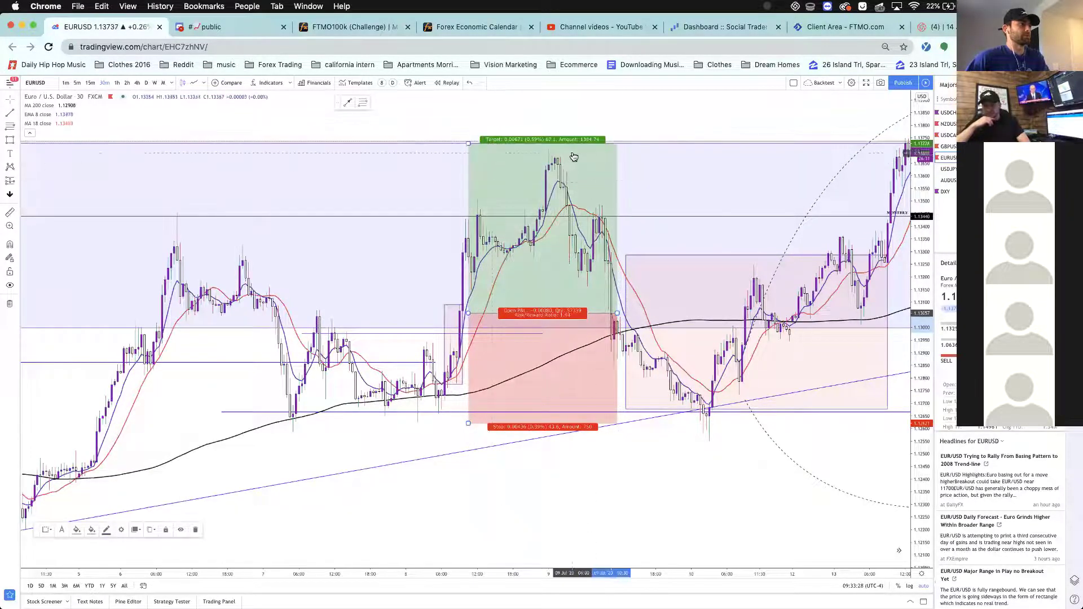
pyautogui.scroll(2, 570, 237)
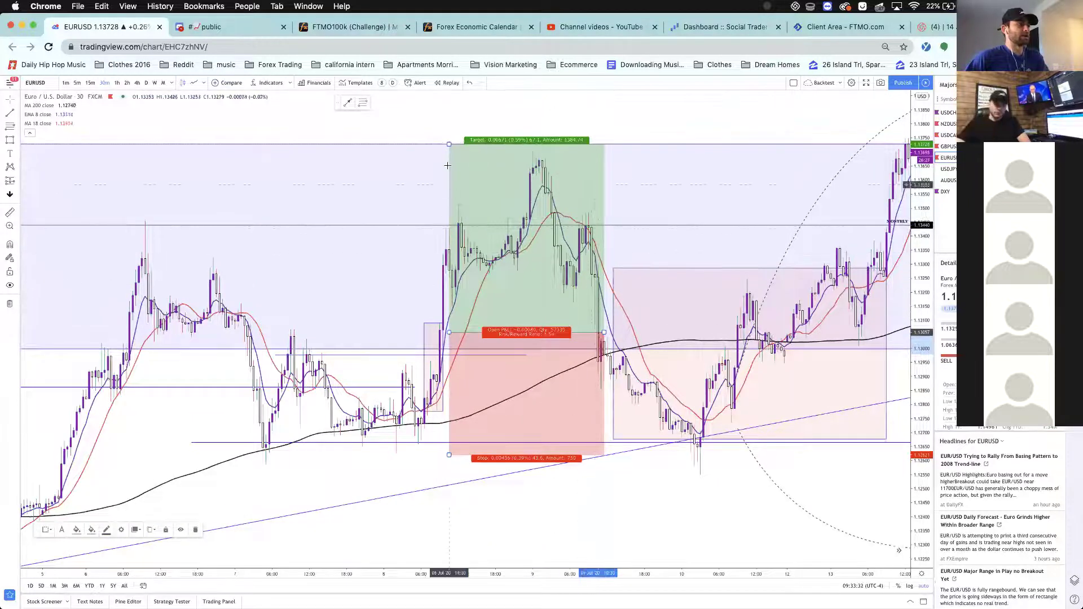
pyautogui.moveTo(450, 146); pyautogui.dragTo(449, 271)
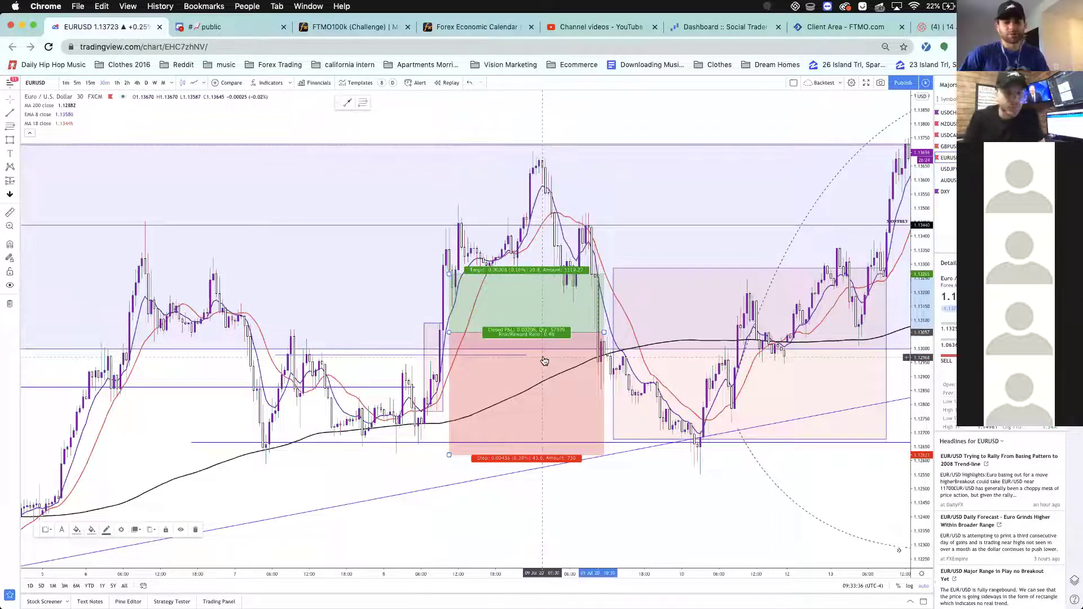
pyautogui.press('Delete')
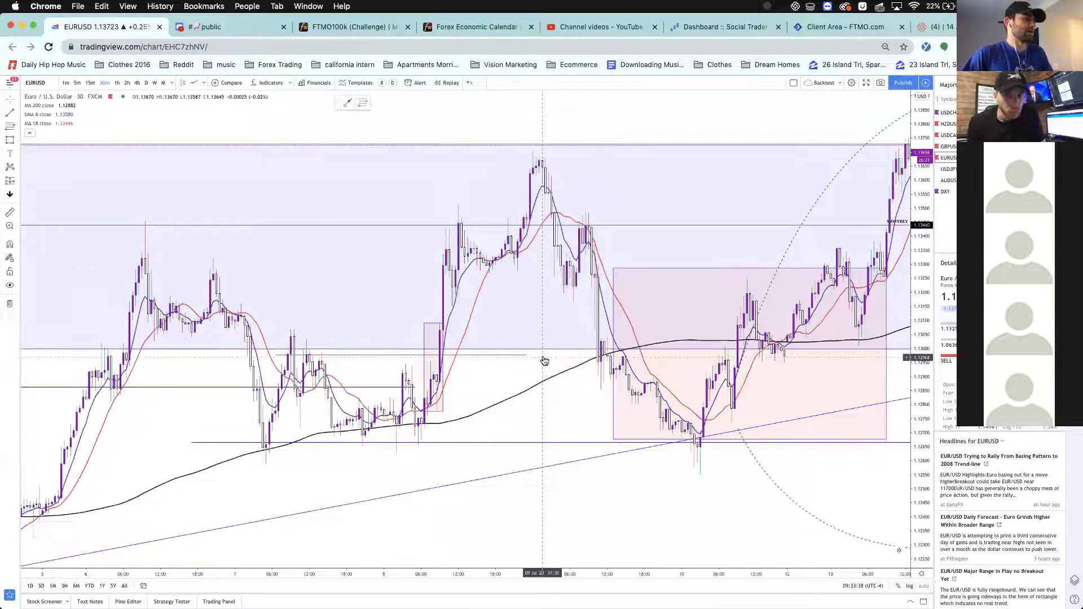
# - Draw a horizontal line at about 1.1320 from the 10 July swing high to 13 July
pyautogui.hscroll(5, 537, 361)
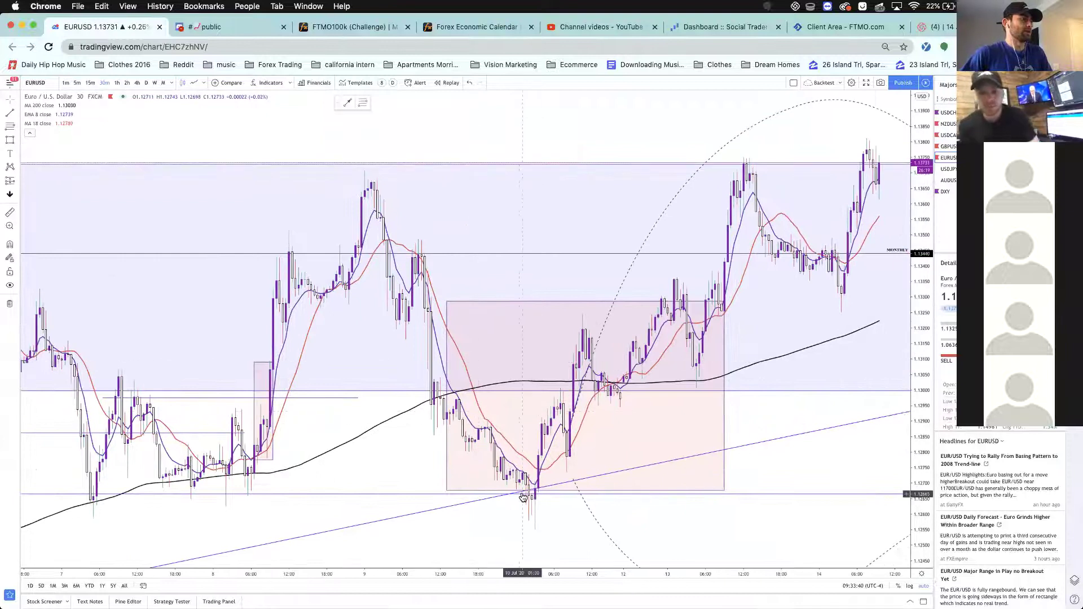
pyautogui.hscroll(5, 496, 466)
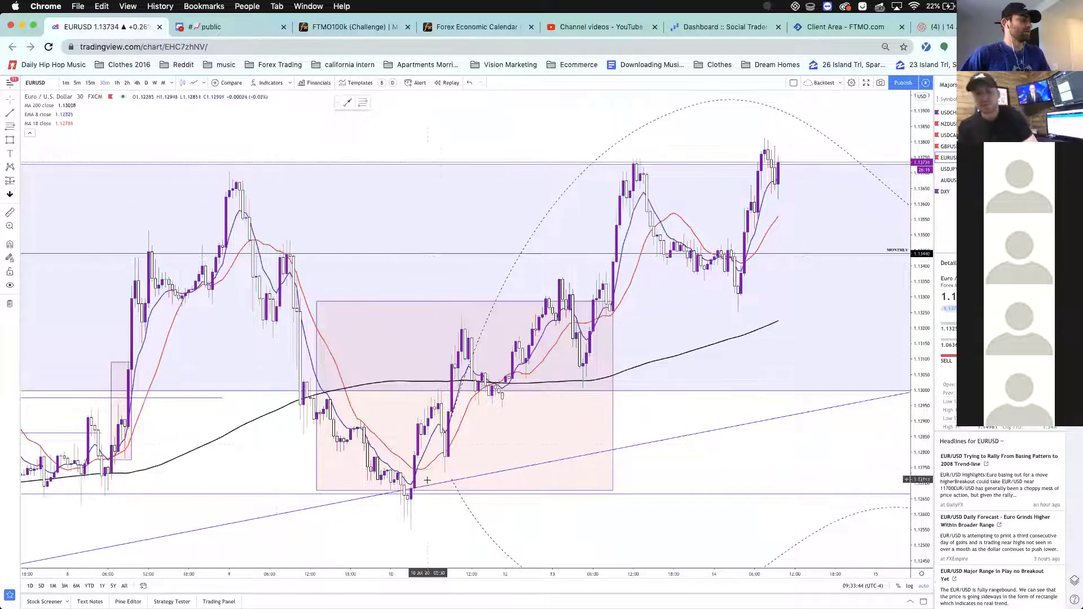
pyautogui.click(10, 112)
pyautogui.click(612, 331)
pyautogui.scroll(2, 423, 432)
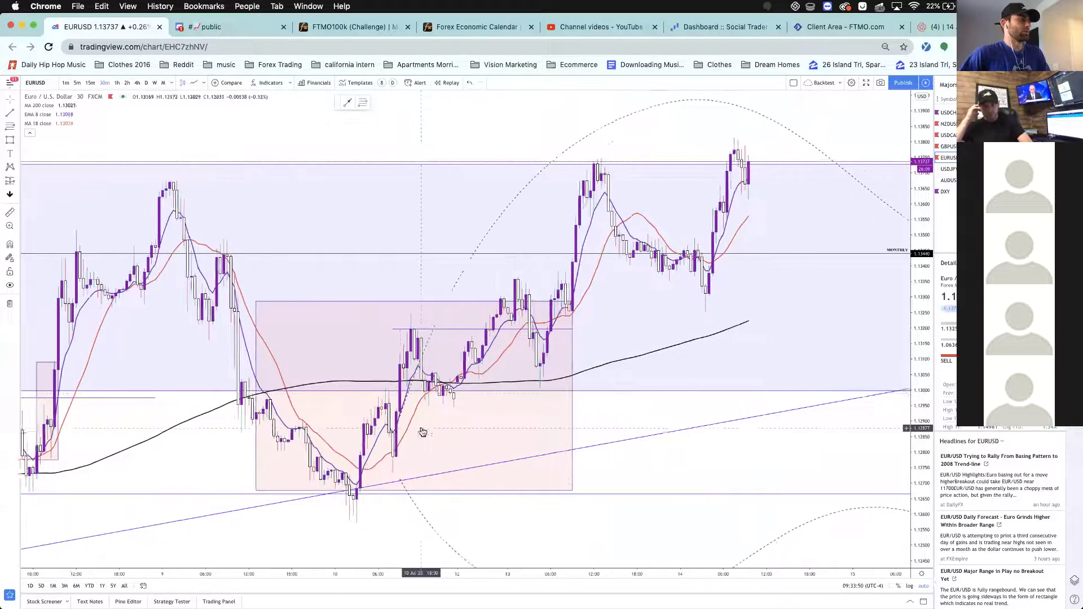
pyautogui.scroll(1, 423, 432)
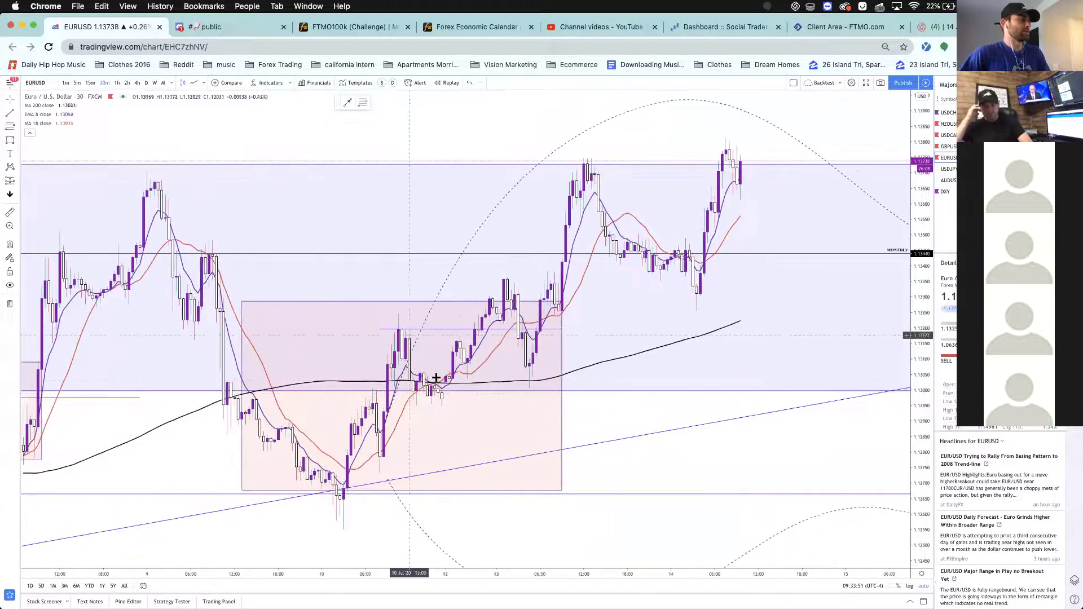
# - Replace the large 9–13 July rectangle with a narrow yellow-filled one around the 13 July pullback, from about 1.1302 to 1.1331
pyautogui.click(563, 322)
pyautogui.press('Delete')
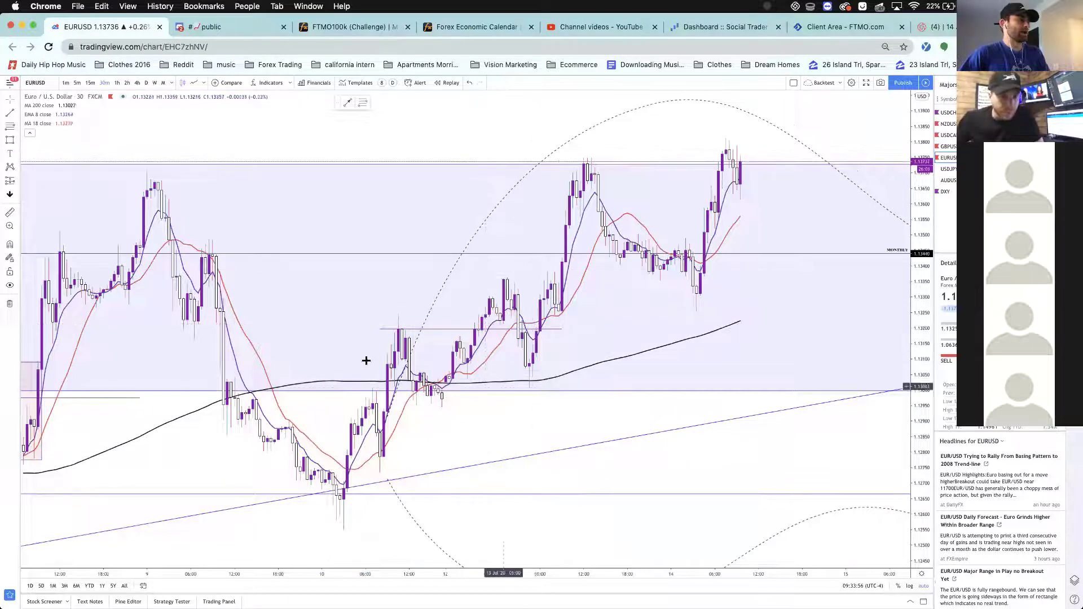
pyautogui.click(9, 141)
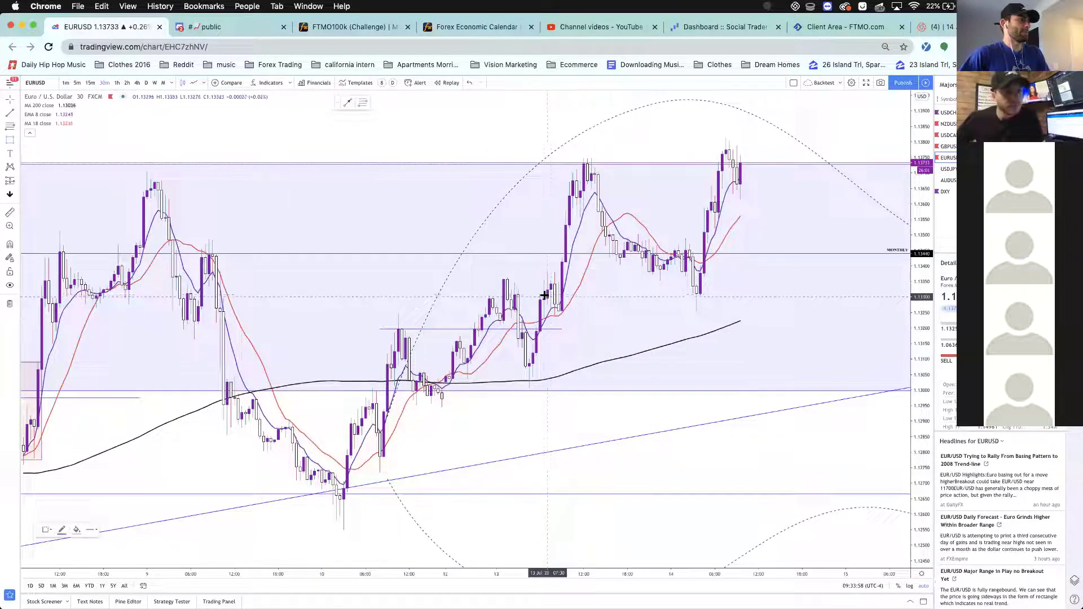
pyautogui.moveTo(543, 295); pyautogui.dragTo(520, 385)
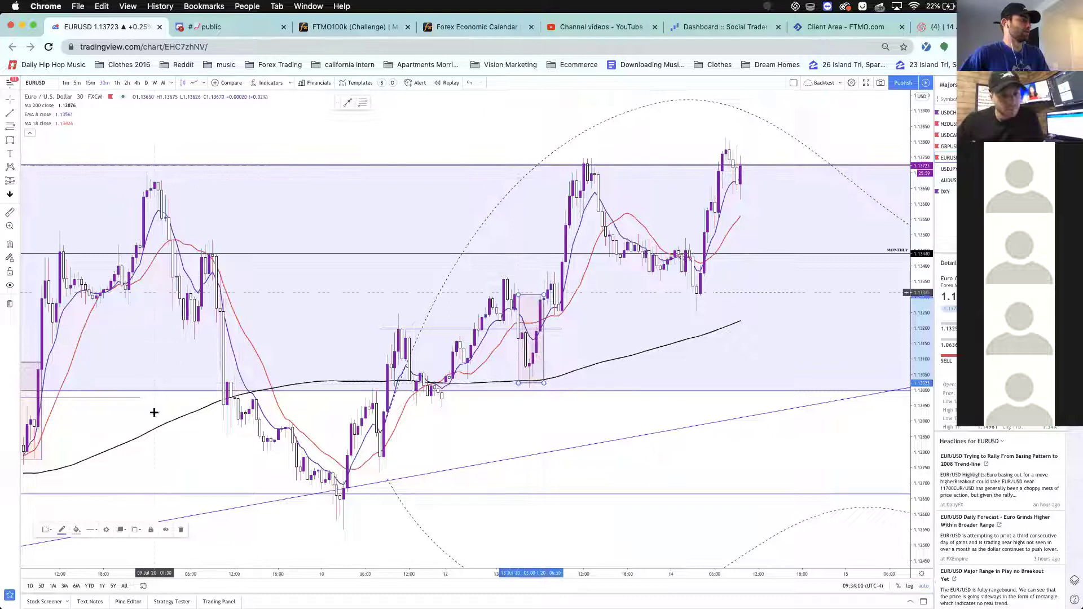
pyautogui.click(77, 531)
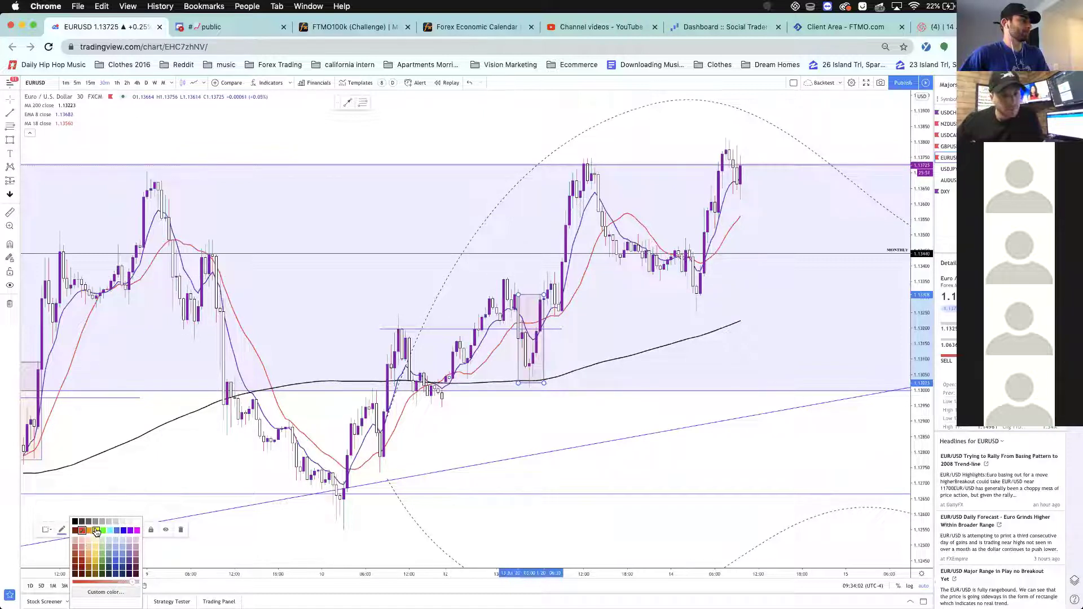
pyautogui.click(45, 216)
# - Test a 13 July long position with entry near 1.1329, stop near 1.1300 and targets near 1.1374 and 1.1341, and remove it
pyautogui.click(8, 190)
pyautogui.click(41, 183)
pyautogui.click(552, 299)
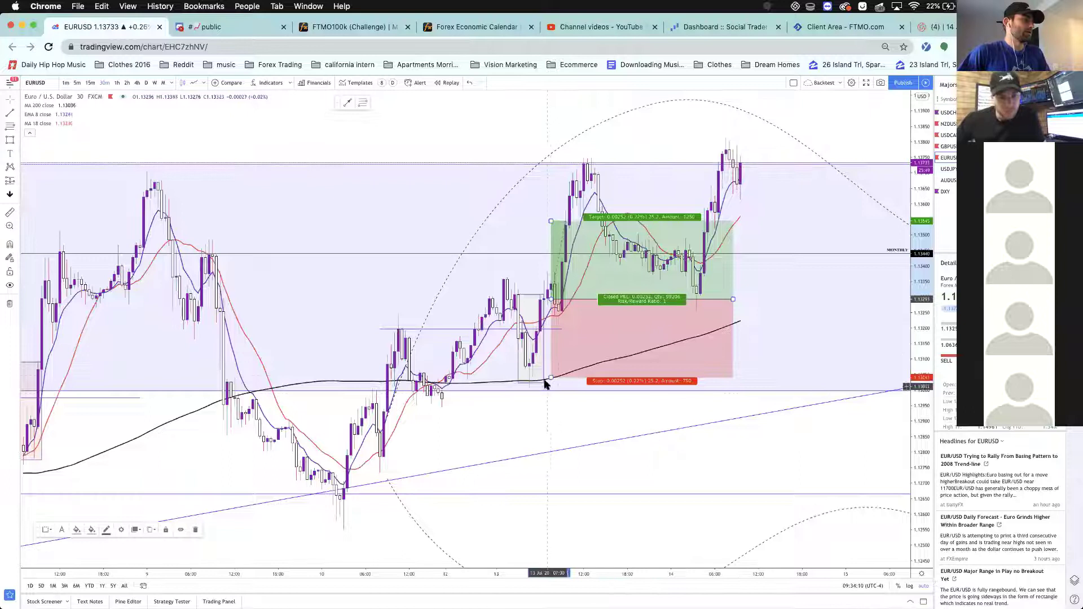
pyautogui.moveTo(551, 378); pyautogui.dragTo(552, 390)
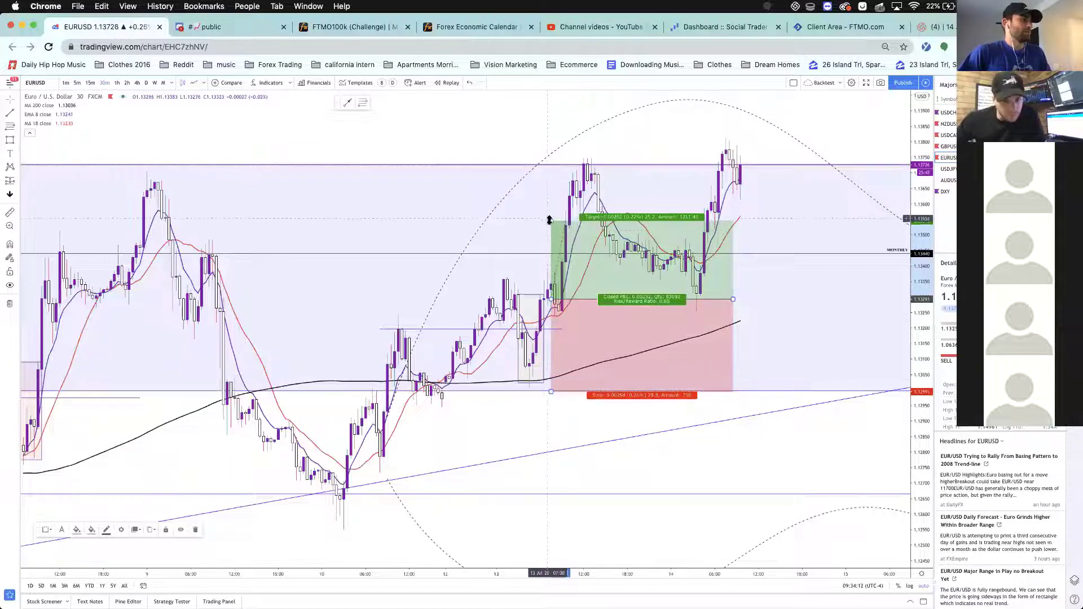
pyautogui.moveTo(553, 202); pyautogui.dragTo(567, 160)
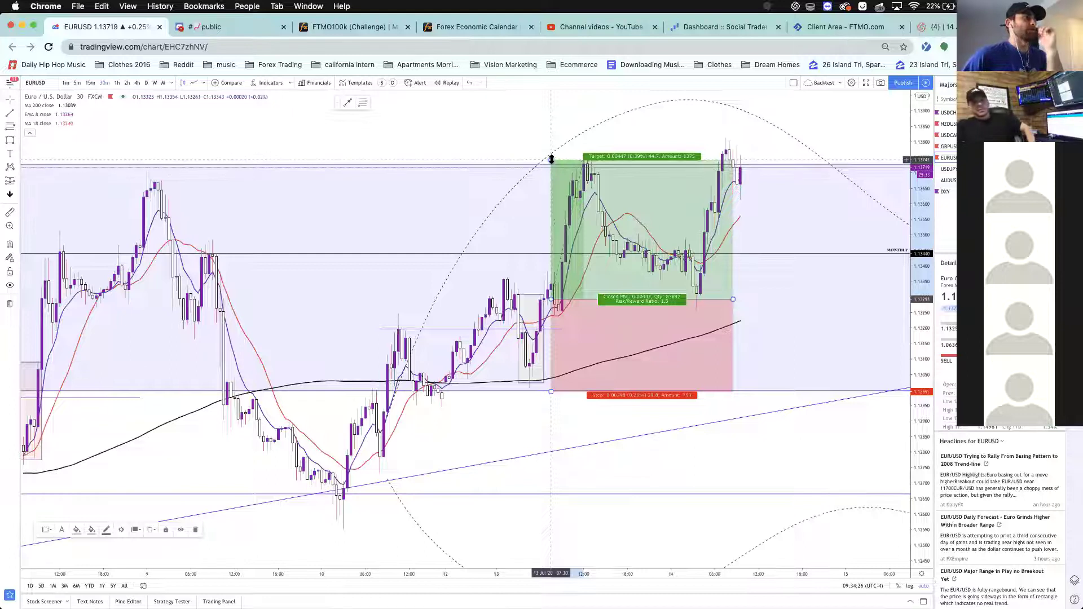
pyautogui.moveTo(551, 160); pyautogui.dragTo(566, 263)
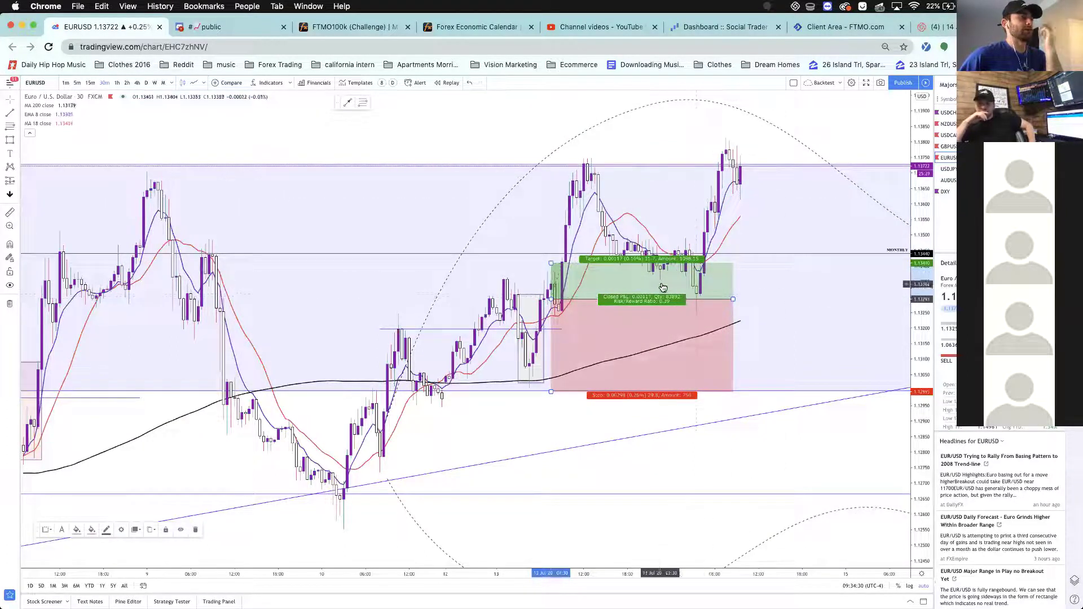
pyautogui.press('Delete')
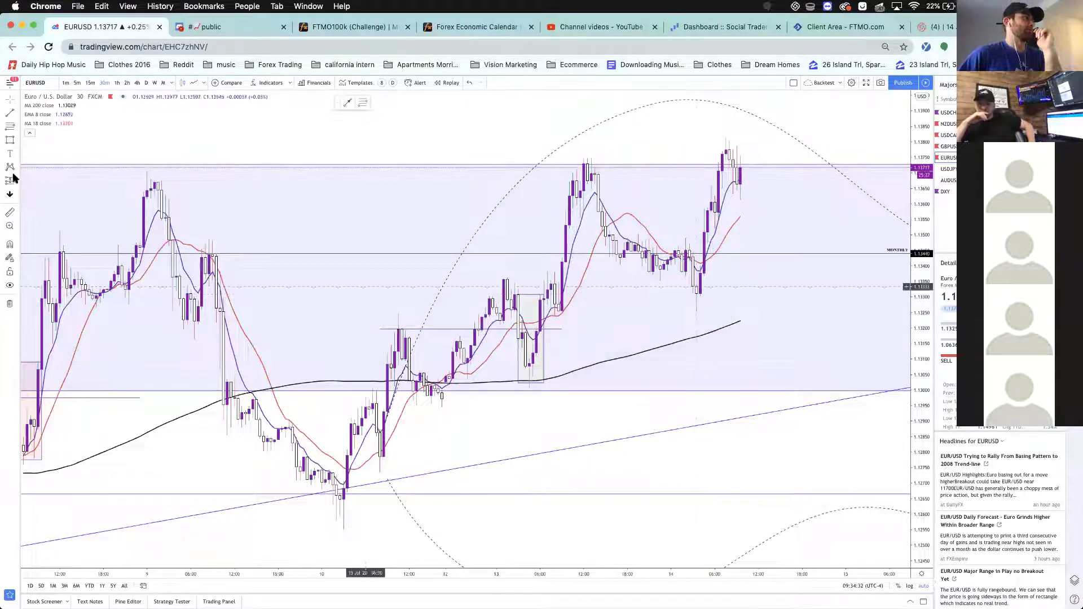
# - Box the 14 July pullback from about 1.1328 to 1.1351 and place a long position with entry about 1.1351, stop about 1.1323 and target about 1.1380
pyautogui.click(10, 139)
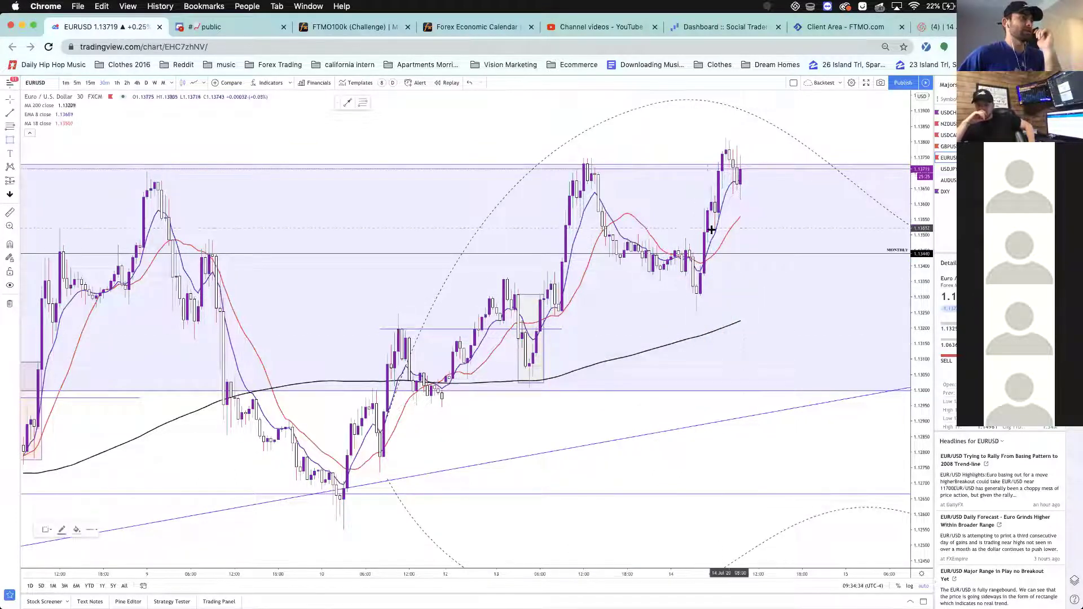
pyautogui.moveTo(710, 232); pyautogui.dragTo(686, 304)
pyautogui.click(17, 182)
pyautogui.click(58, 181)
pyautogui.click(711, 230)
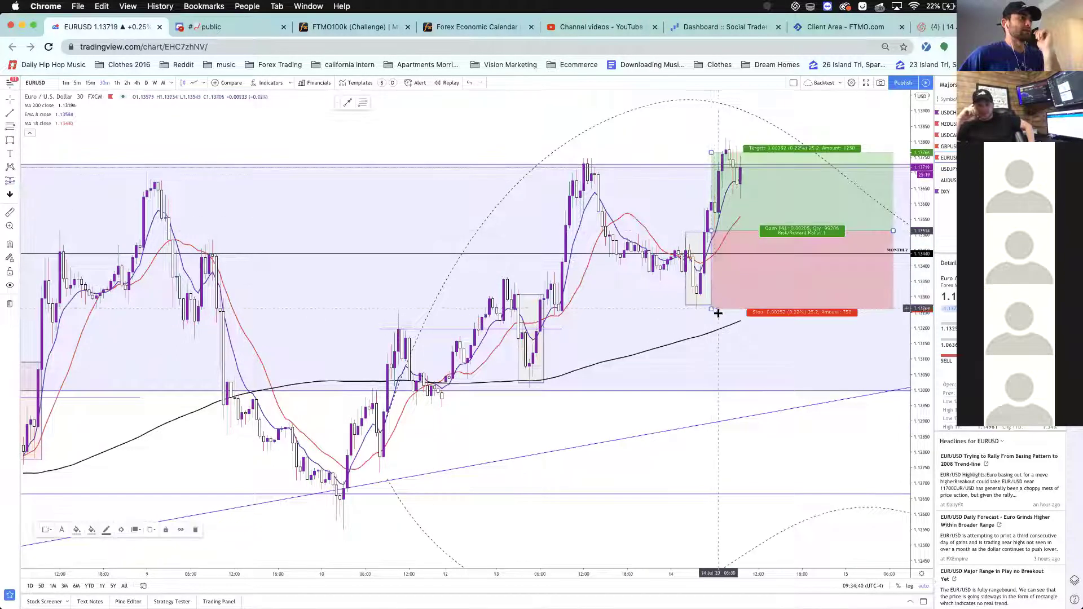
pyautogui.moveTo(713, 311); pyautogui.dragTo(712, 319)
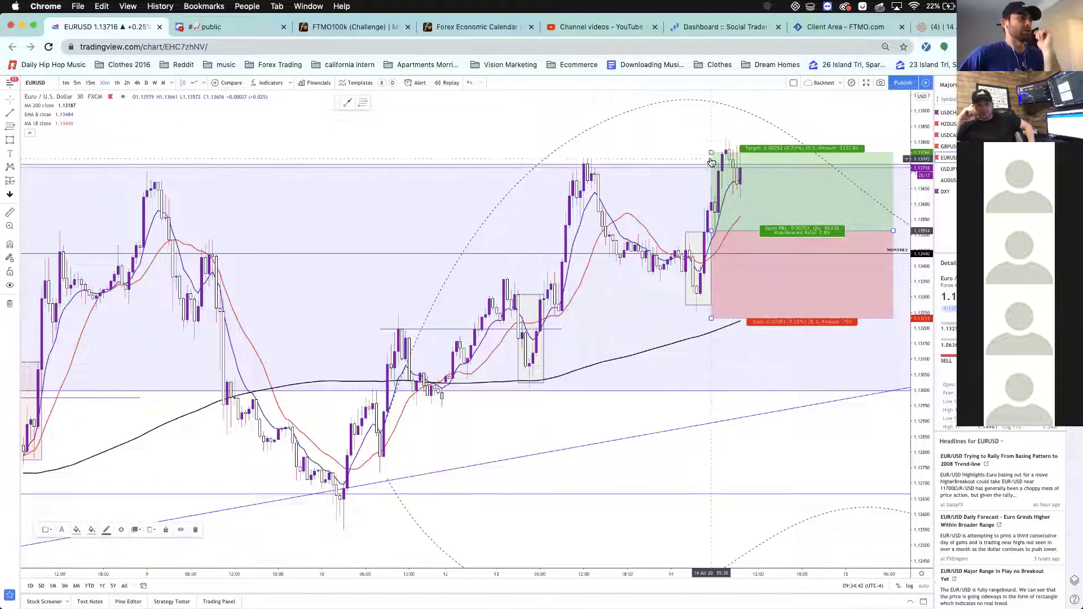
pyautogui.moveTo(711, 151); pyautogui.dragTo(711, 142)
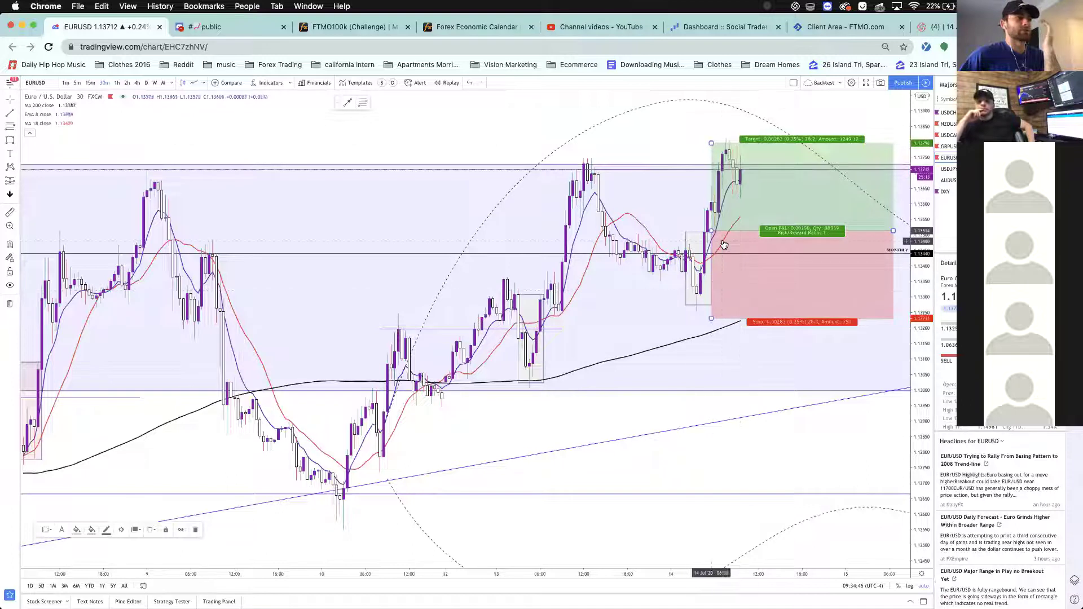
pyautogui.click(648, 288)
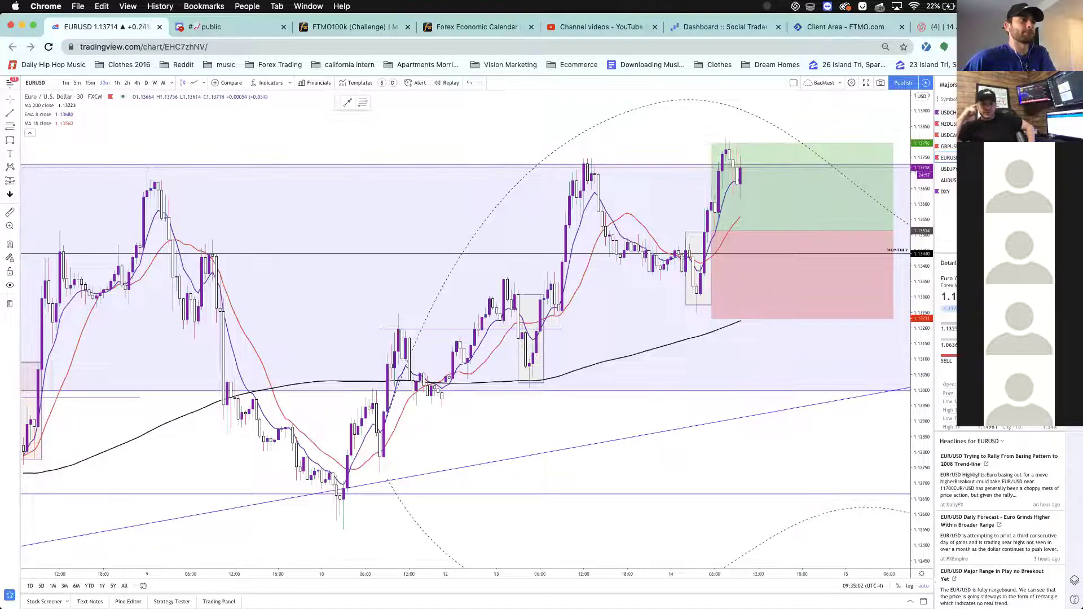
# - Switch to the Minor watchlist and open GBPJPY on the daily timeframe
pyautogui.click(949, 113)
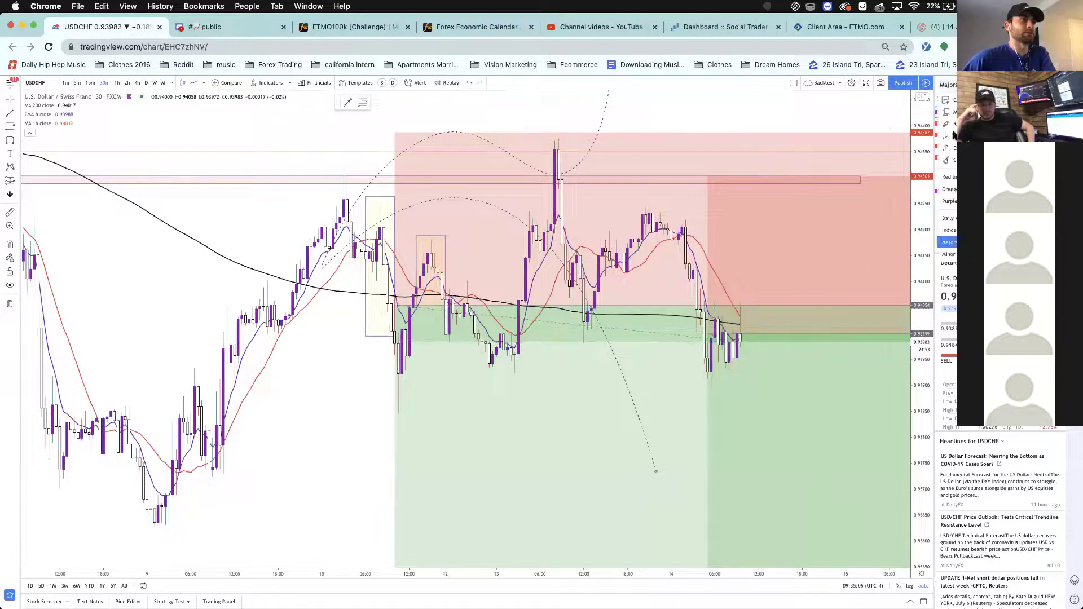
pyautogui.click(949, 254)
pyautogui.click(949, 112)
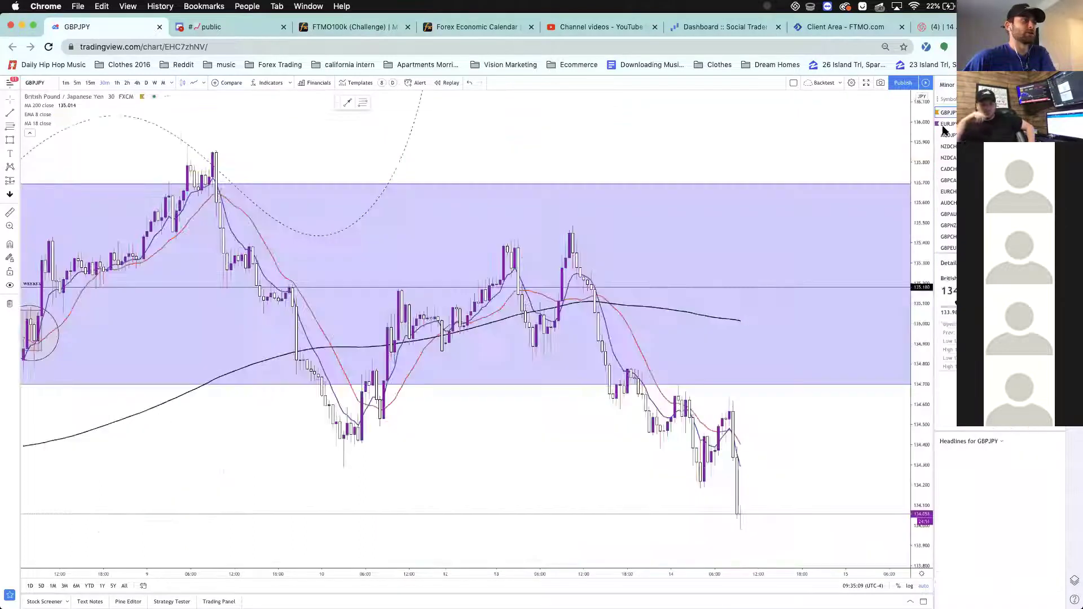
pyautogui.scroll(1, 586, 415)
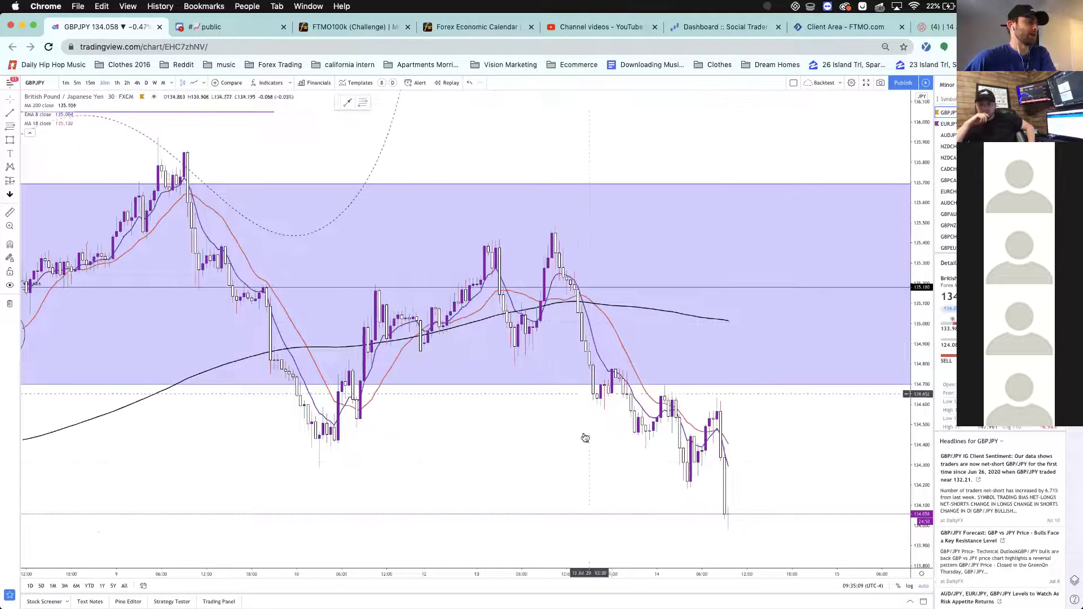
pyautogui.click(147, 83)
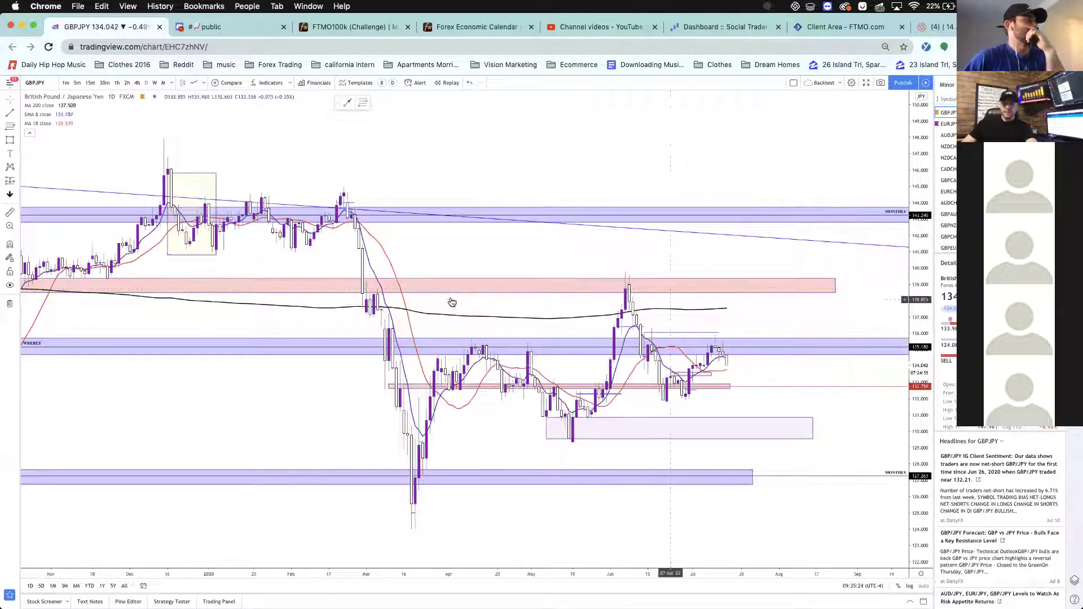
# - Examine GBPJPY on the weekly timeframe, focusing on the August 2019 and March 2020 lows against the lower monthly zone
pyautogui.click(153, 83)
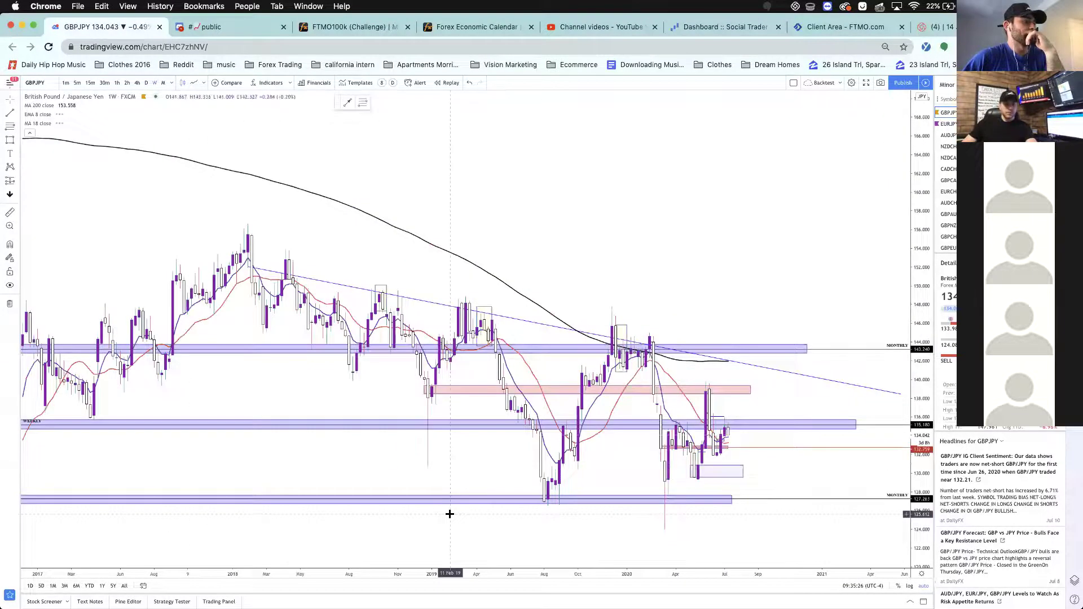
pyautogui.scroll(3, 450, 513)
pyautogui.scroll(-4, 524, 418)
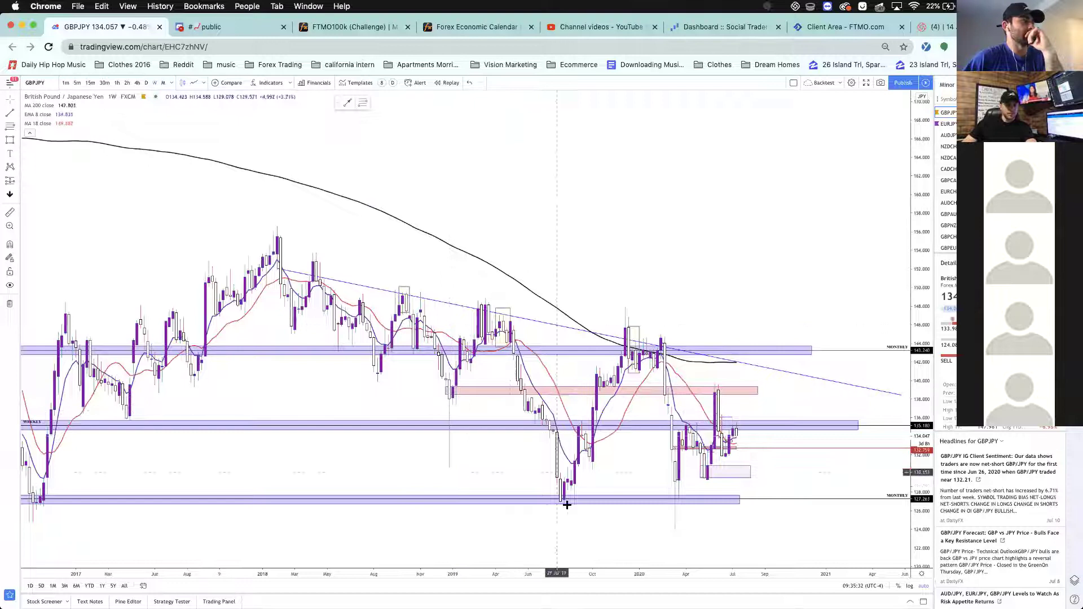
pyautogui.scroll(8, 658, 353)
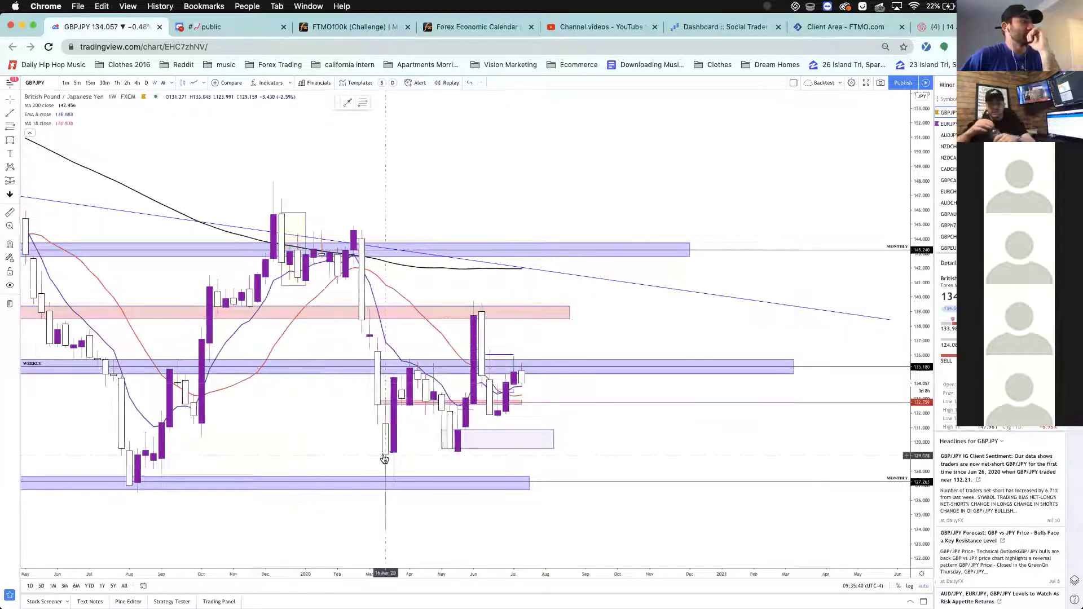
pyautogui.scroll(2, 395, 451)
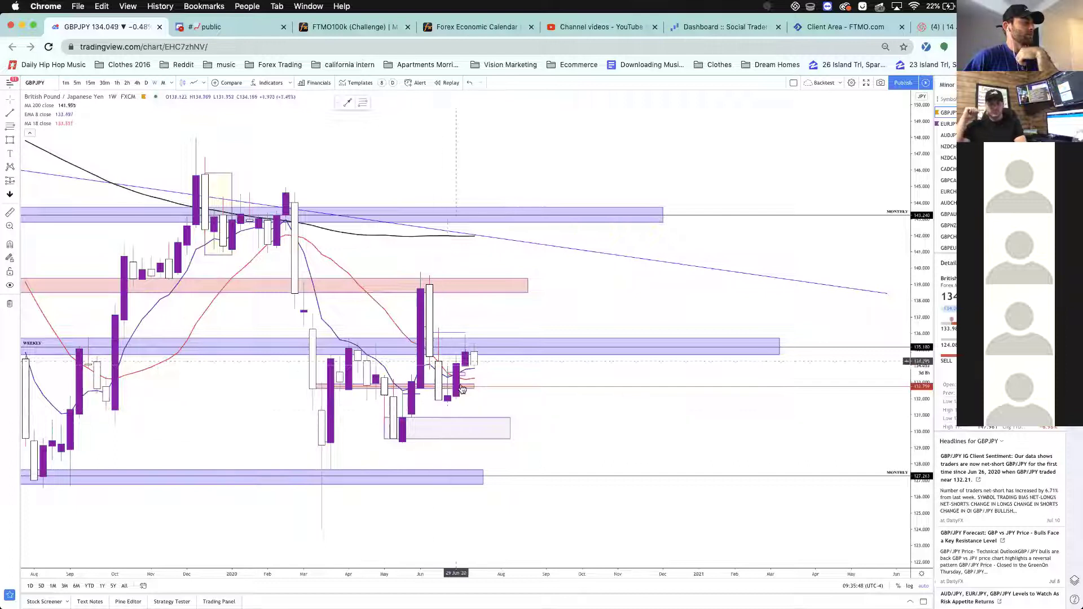
# - Review the March–July 2020 GBPJPY price action on the daily timeframe against the marked zones
pyautogui.click(147, 83)
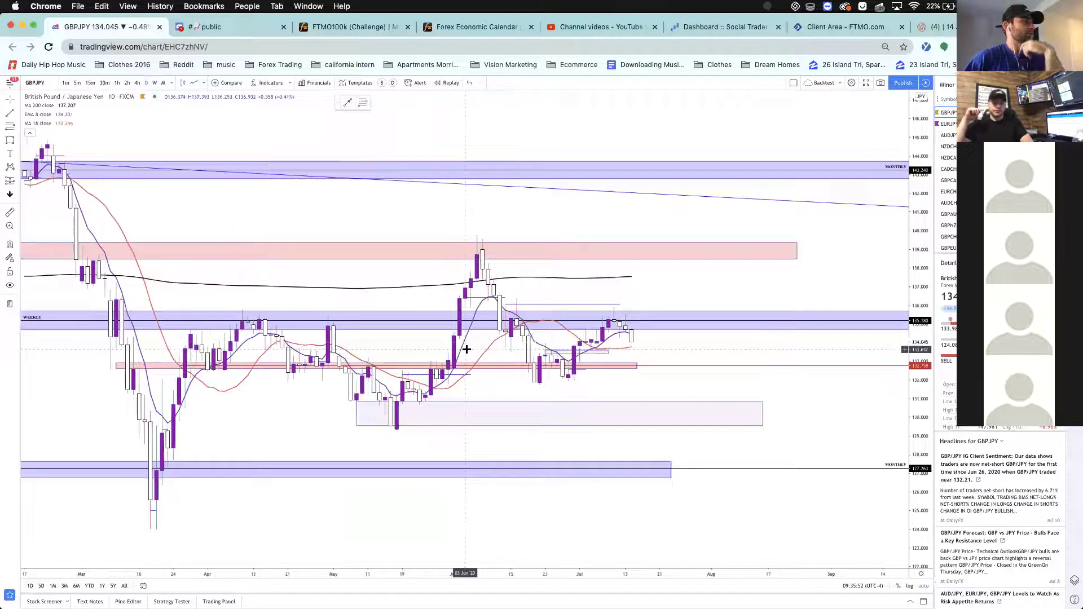
pyautogui.scroll(2, 467, 350)
pyautogui.scroll(-1, 304, 442)
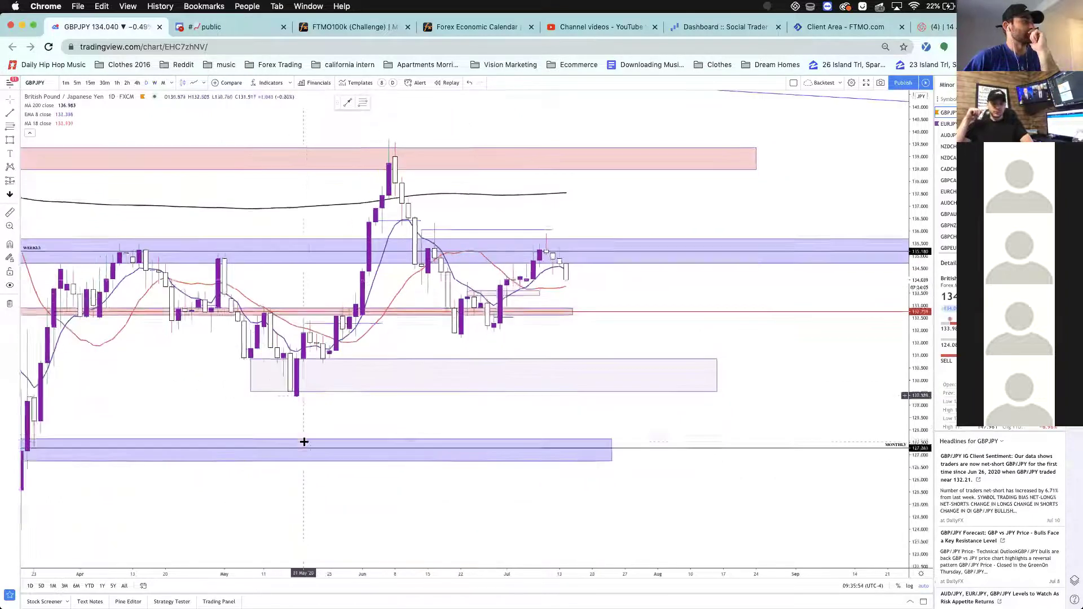
pyautogui.scroll(-1, 304, 443)
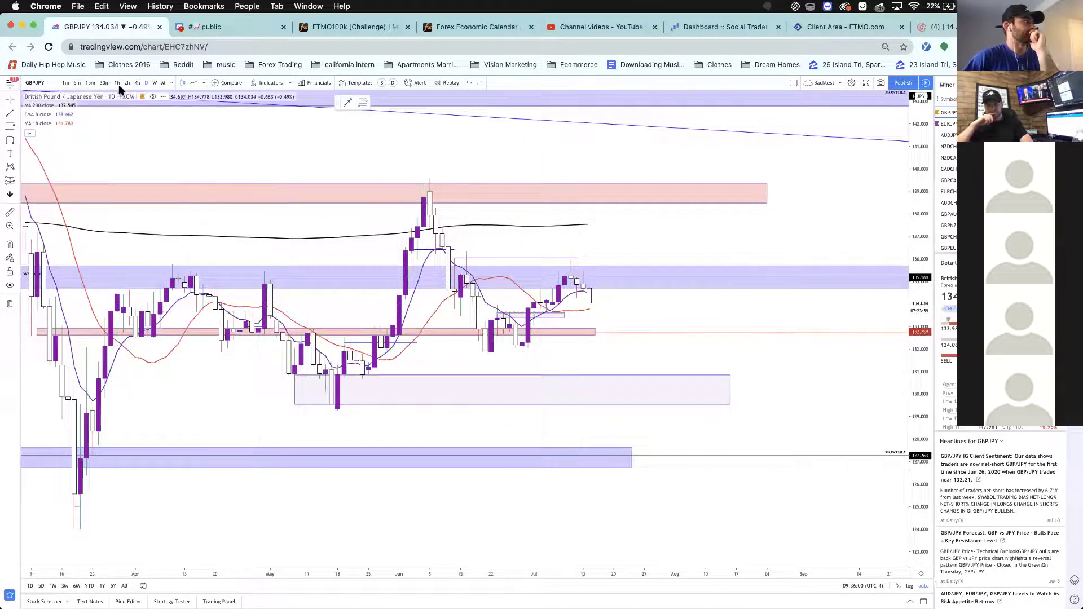
# - Inspect the June–July GBPJPY price action around the weekly zone on the 4-hour timeframe
pyautogui.click(137, 82)
pyautogui.scroll(-3, 332, 344)
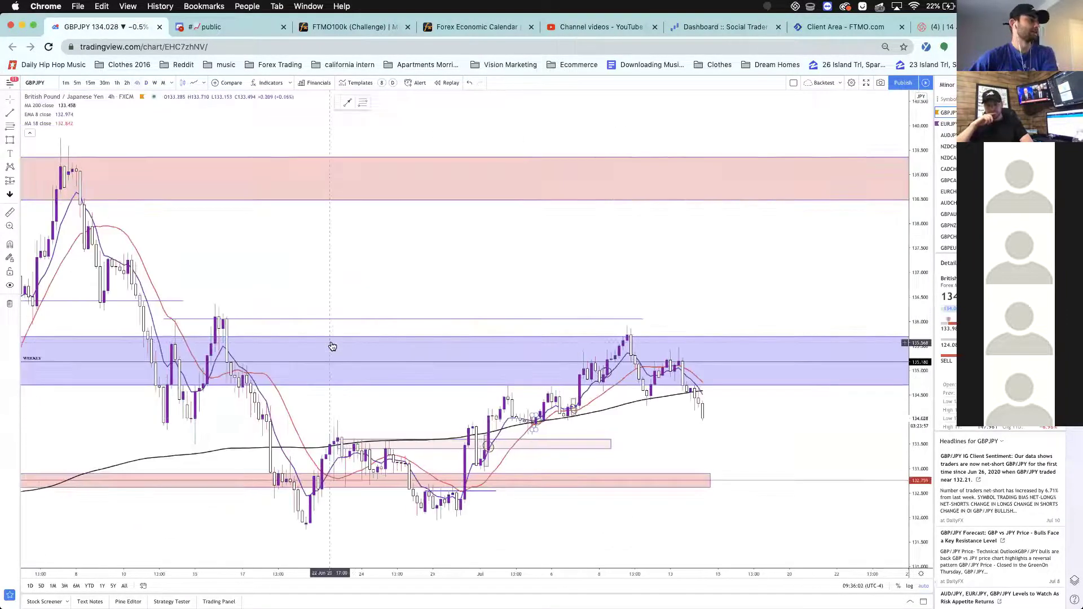
pyautogui.scroll(3, 332, 346)
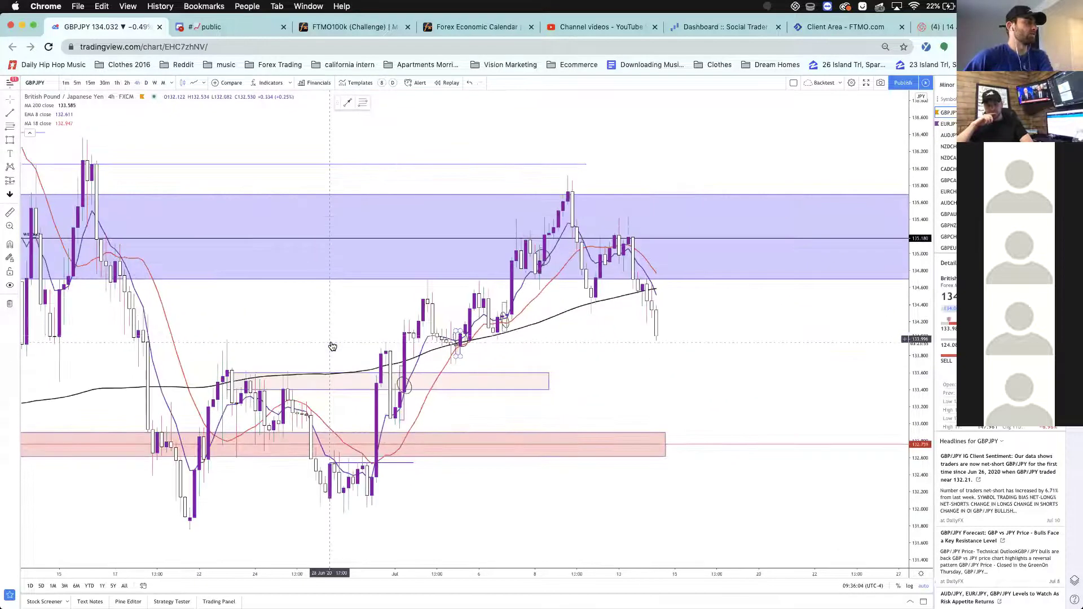
# - Extend the light pink zone near 133.500 on the 4-hour GBPJPY chart forward in time to about 27 July
pyautogui.scroll(-3, 412, 436)
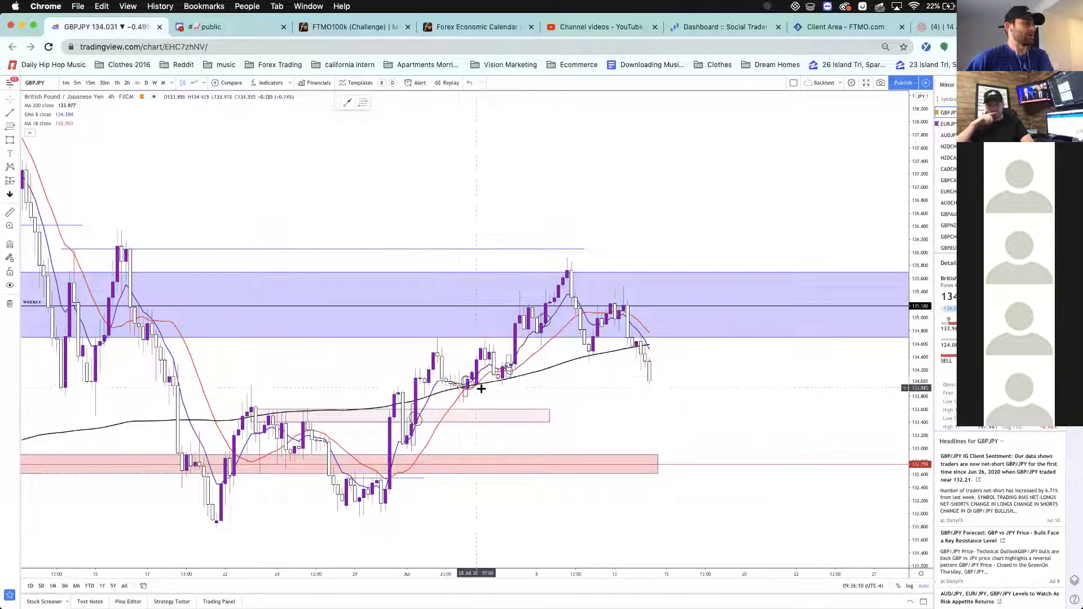
pyautogui.moveTo(585, 306); pyautogui.dragTo(559, 305)
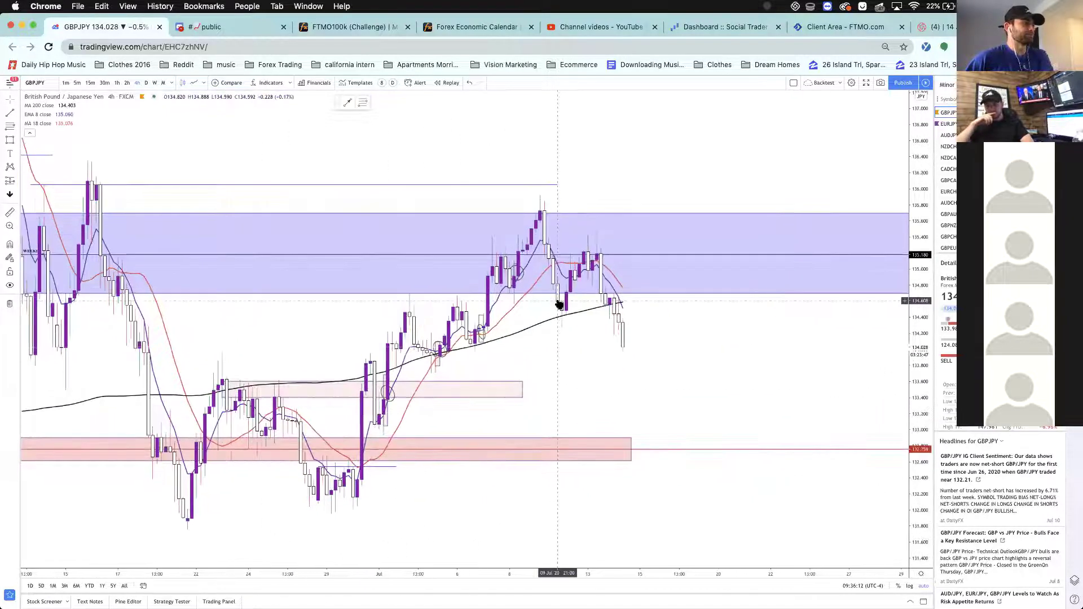
pyautogui.scroll(-1, 558, 303)
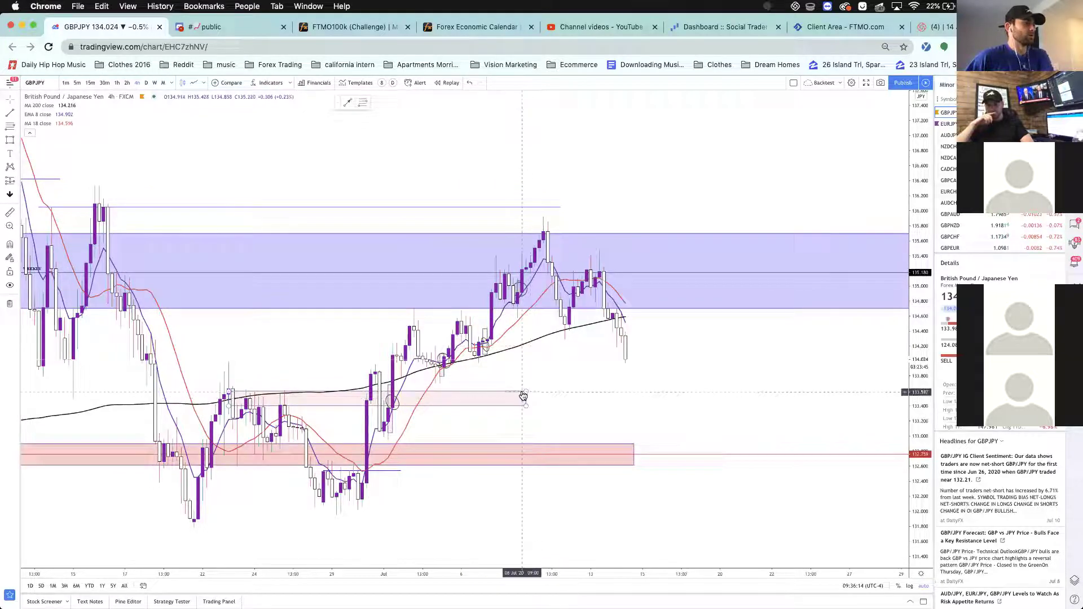
pyautogui.moveTo(524, 394); pyautogui.dragTo(849, 389)
pyautogui.click(750, 382)
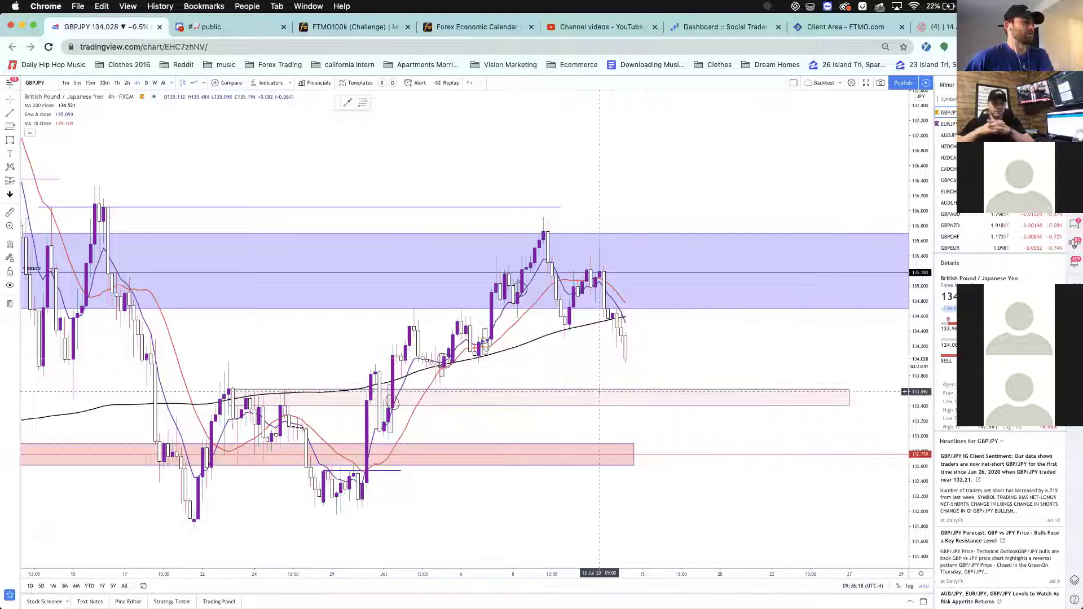
# - Review the July GBPJPY price action against the weekly zone on the 30-minute timeframe
pyautogui.scroll(1, 600, 391)
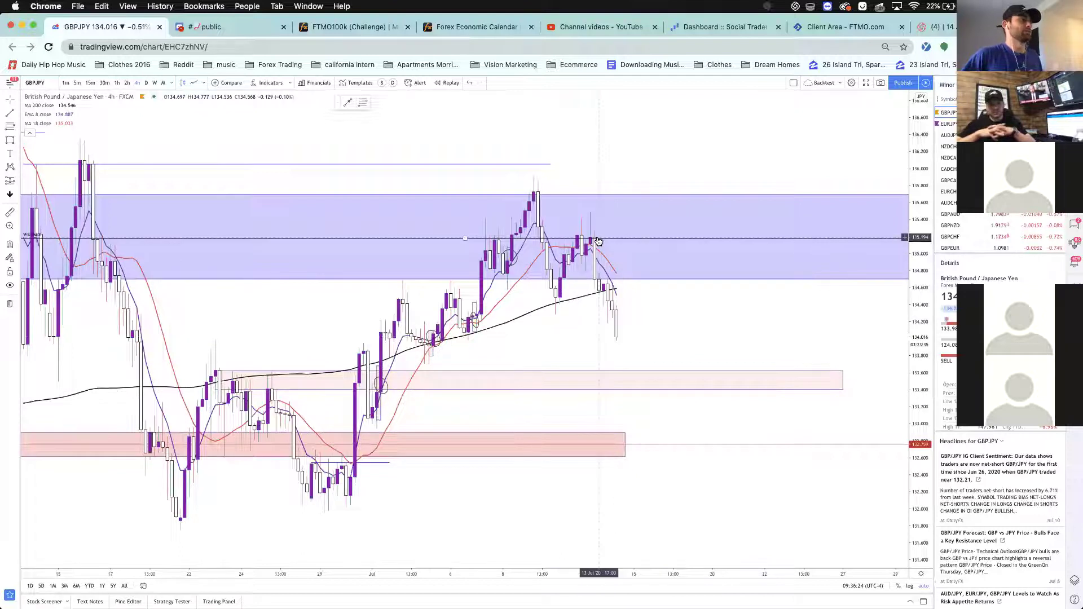
pyautogui.click(104, 83)
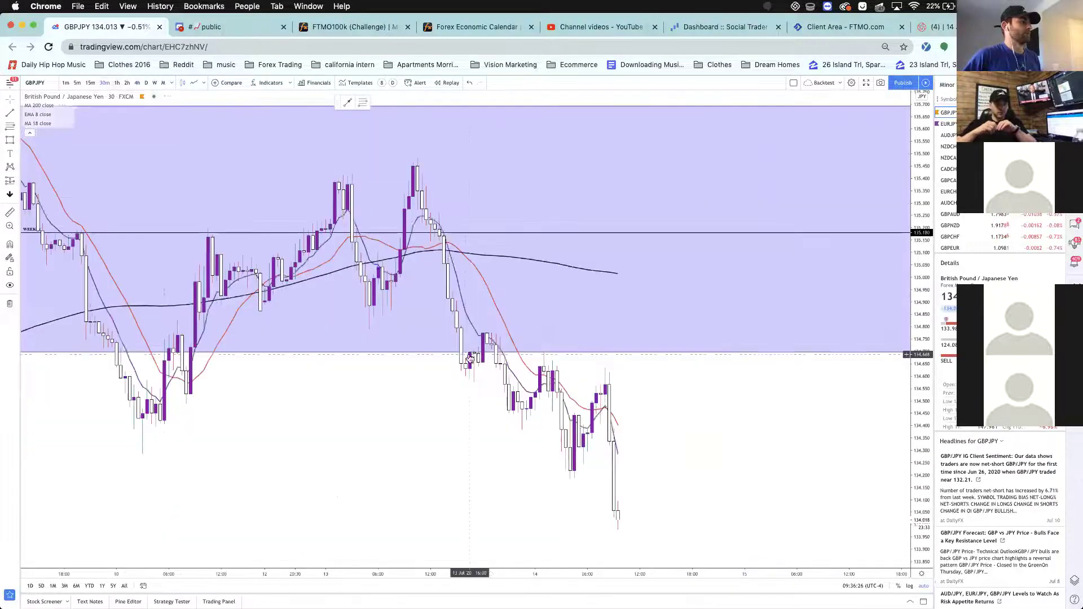
pyautogui.scroll(-5, 469, 358)
pyautogui.scroll(-3, 469, 358)
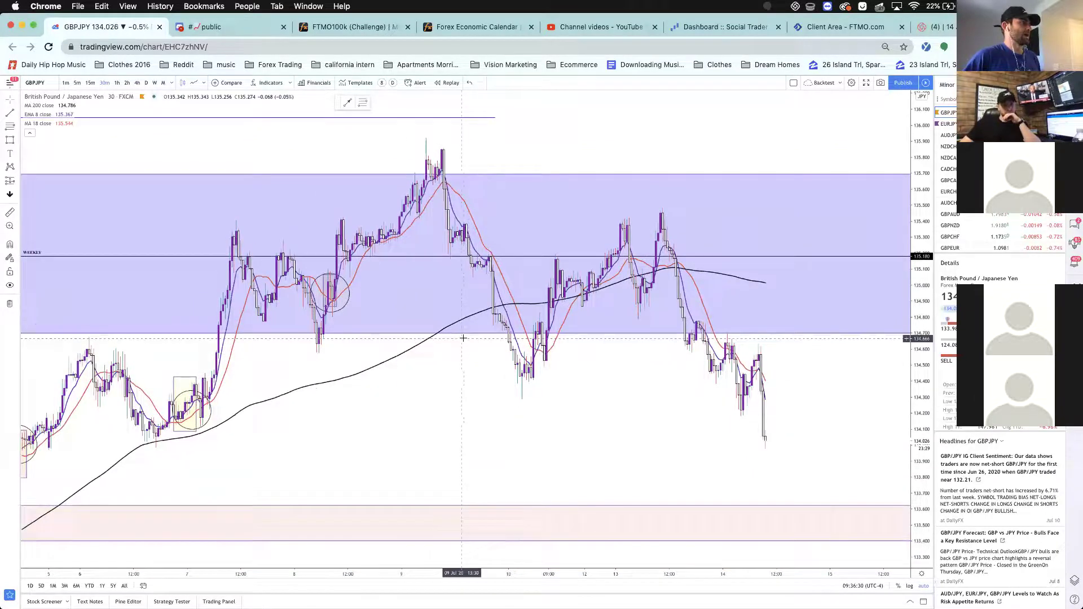
# - On the 1-hour timeframe, draw a horizontal trend line at about 134.75 from the 8 July low to 10 July
pyautogui.click(116, 84)
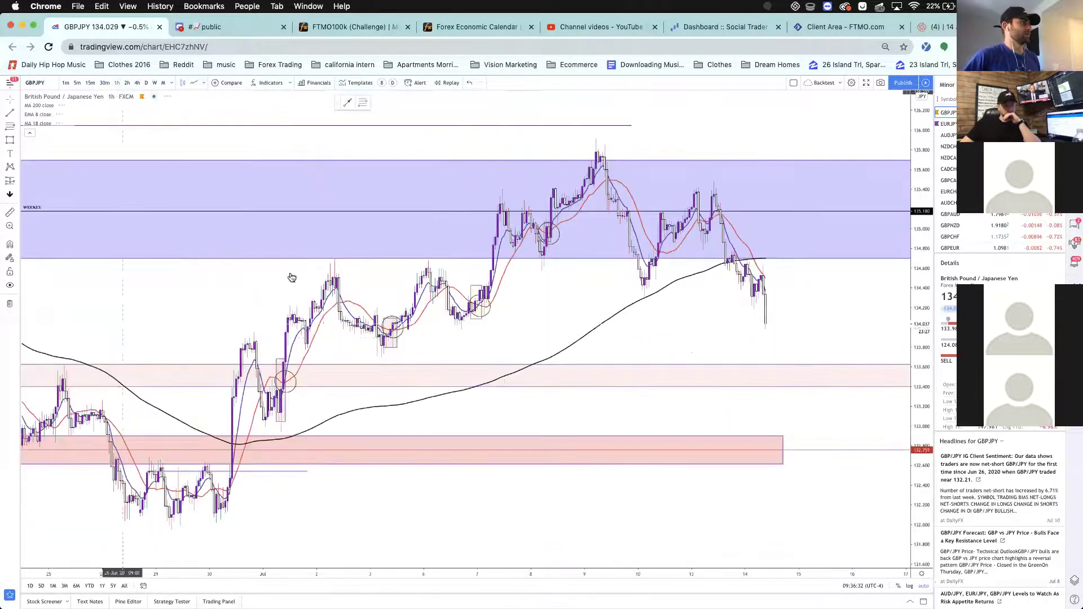
pyautogui.scroll(2, 514, 326)
pyautogui.scroll(3, 514, 326)
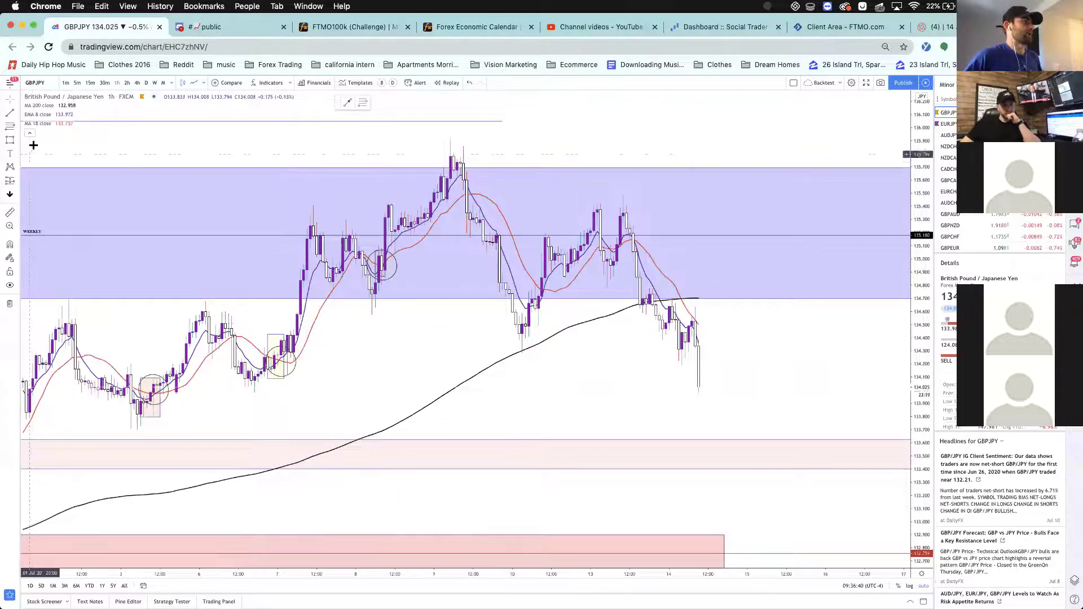
pyautogui.click(8, 113)
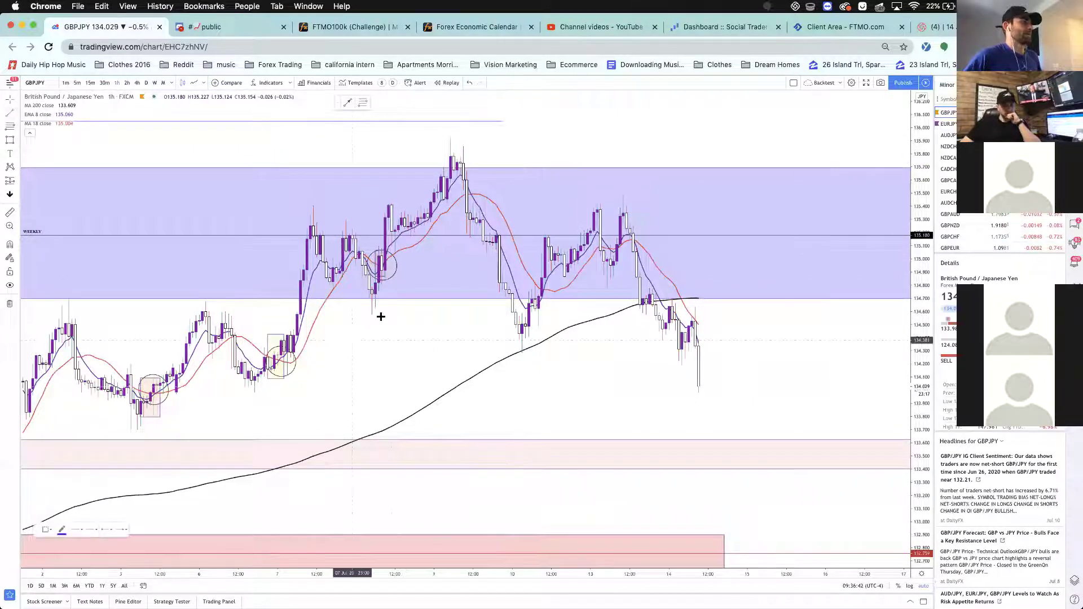
pyautogui.click(357, 291)
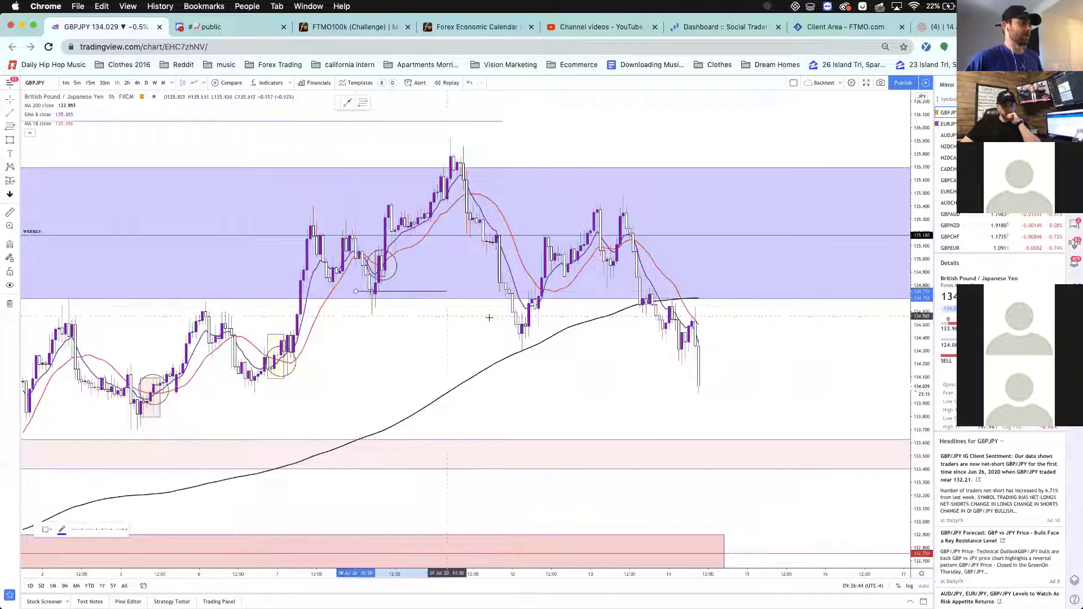
pyautogui.click(535, 292)
pyautogui.click(431, 318)
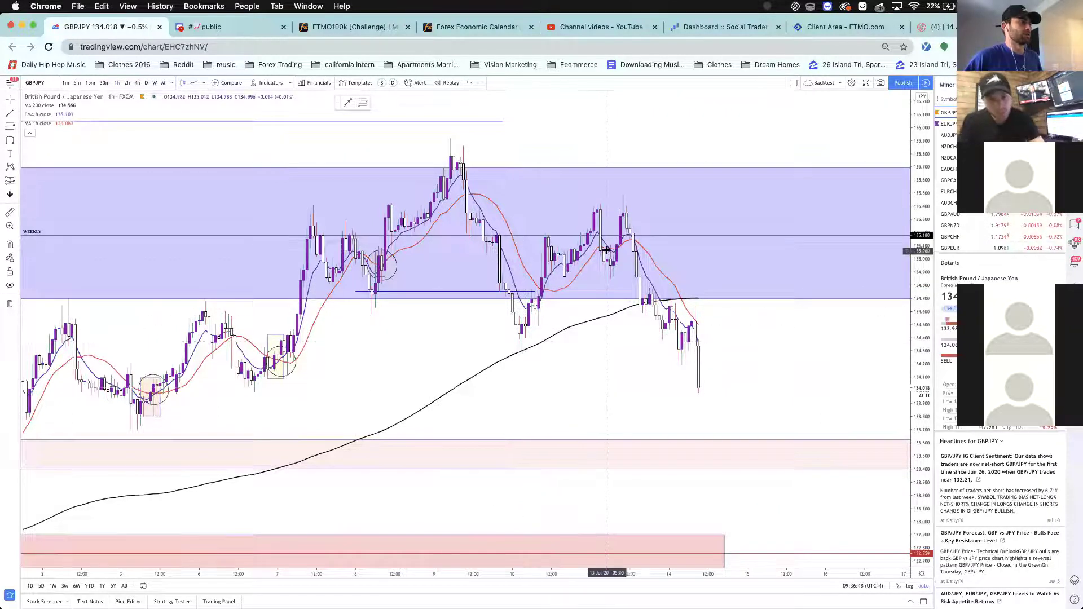
# - Draw rectangles around the two neighbouring 13 July highs inside the weekly zone
pyautogui.click(10, 141)
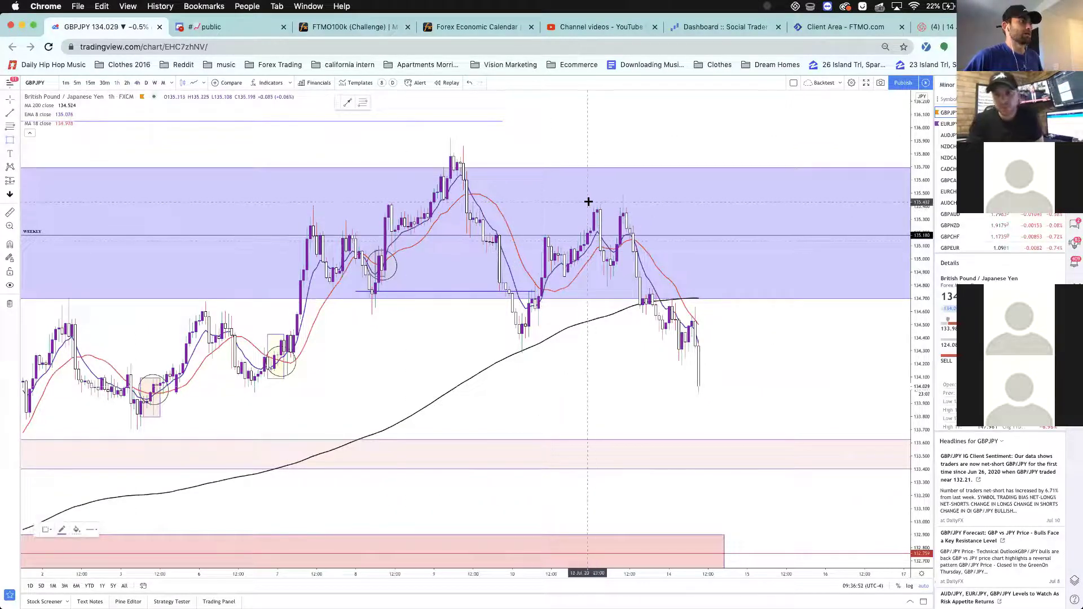
pyautogui.moveTo(587, 202); pyautogui.dragTo(607, 268)
pyautogui.click(10, 140)
pyautogui.moveTo(614, 199); pyautogui.dragTo(640, 255)
pyautogui.click(555, 343)
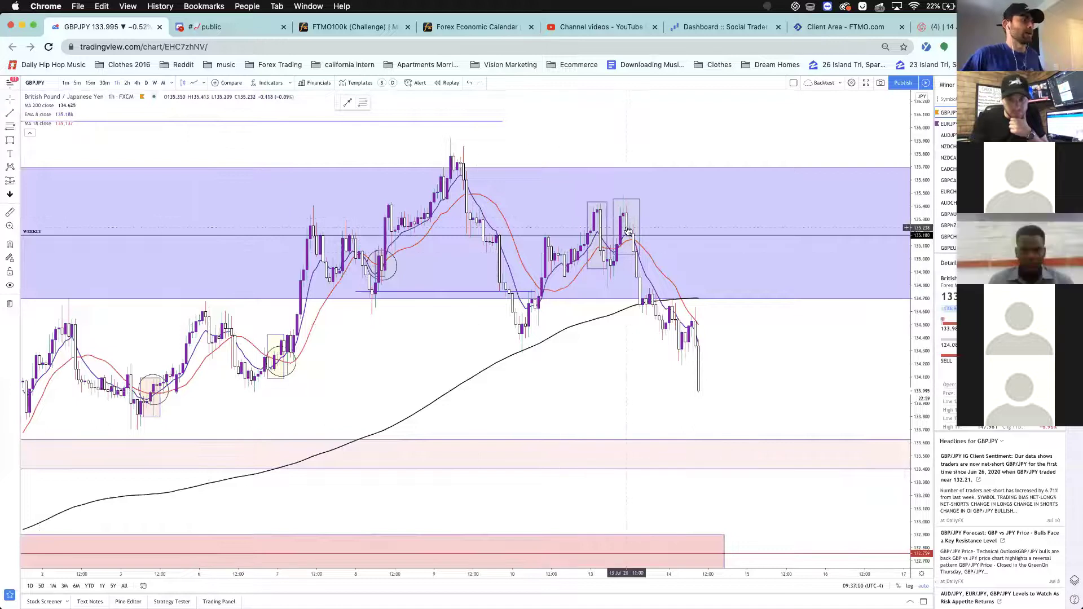
# - Place a short position after the second 13 July high, with entry at about 135.066 and stop at about 135.564
pyautogui.click(19, 182)
pyautogui.click(53, 199)
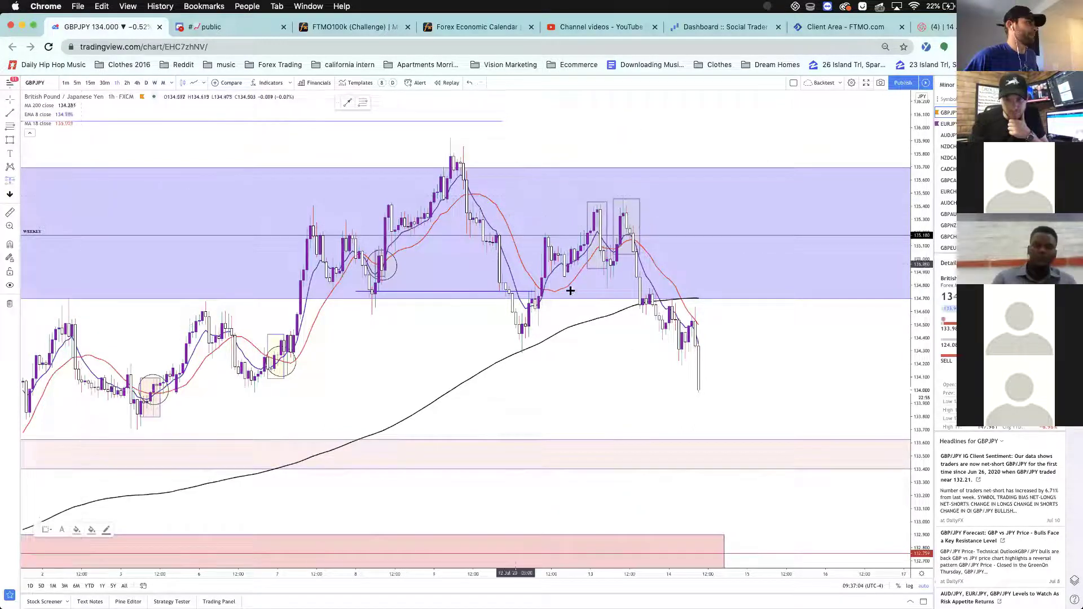
pyautogui.click(633, 250)
pyautogui.moveTo(633, 192); pyautogui.dragTo(634, 185)
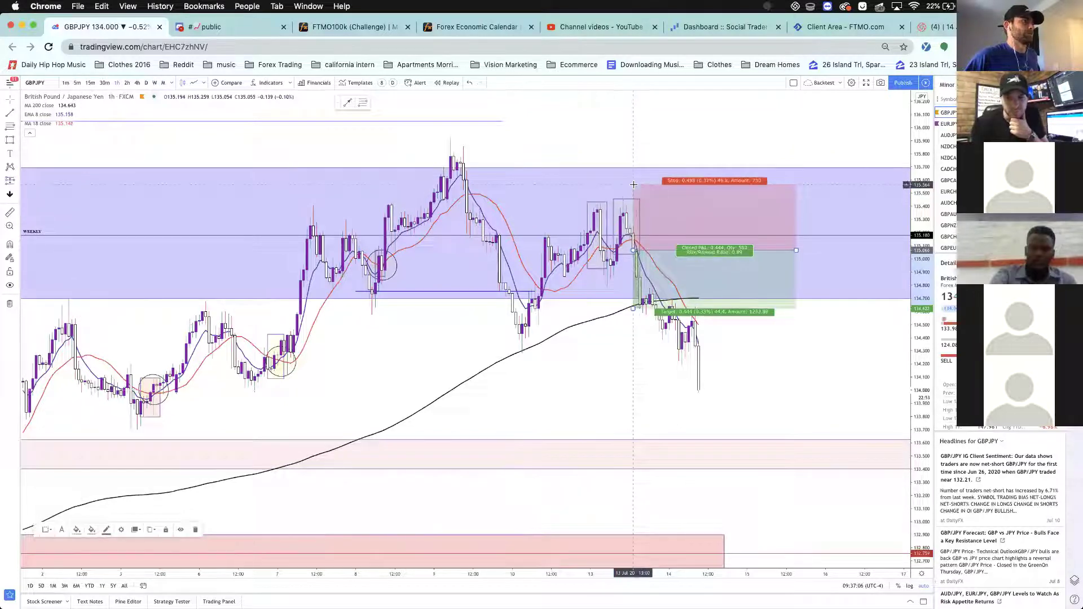
pyautogui.click(627, 150)
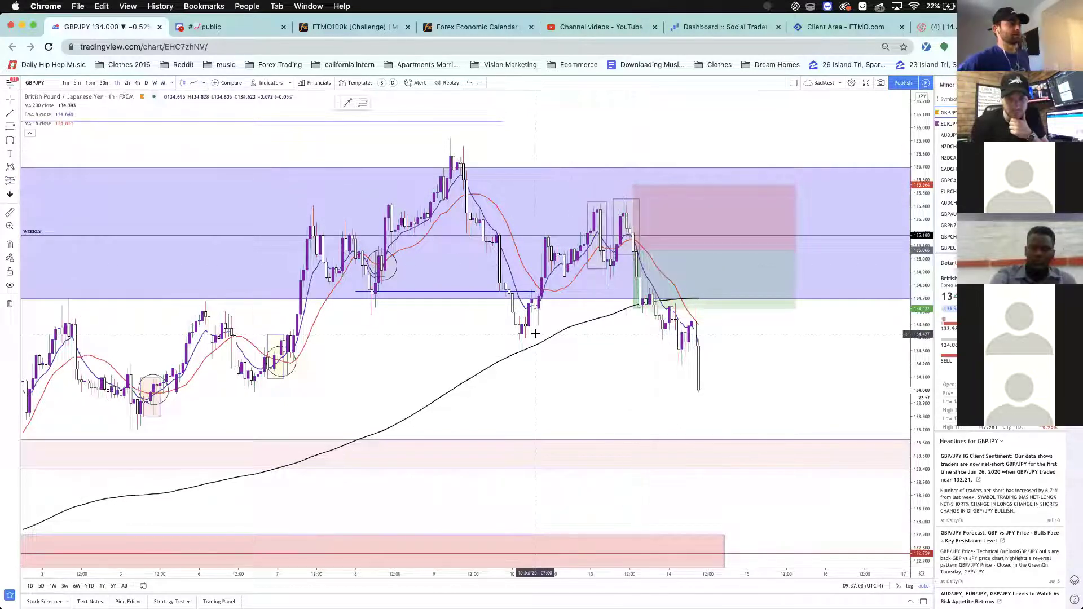
# - Draw a rising trend line from the 1 July low at about 132.97 through the July lows to 13 July at about 135.55
pyautogui.scroll(-1, 307, 372)
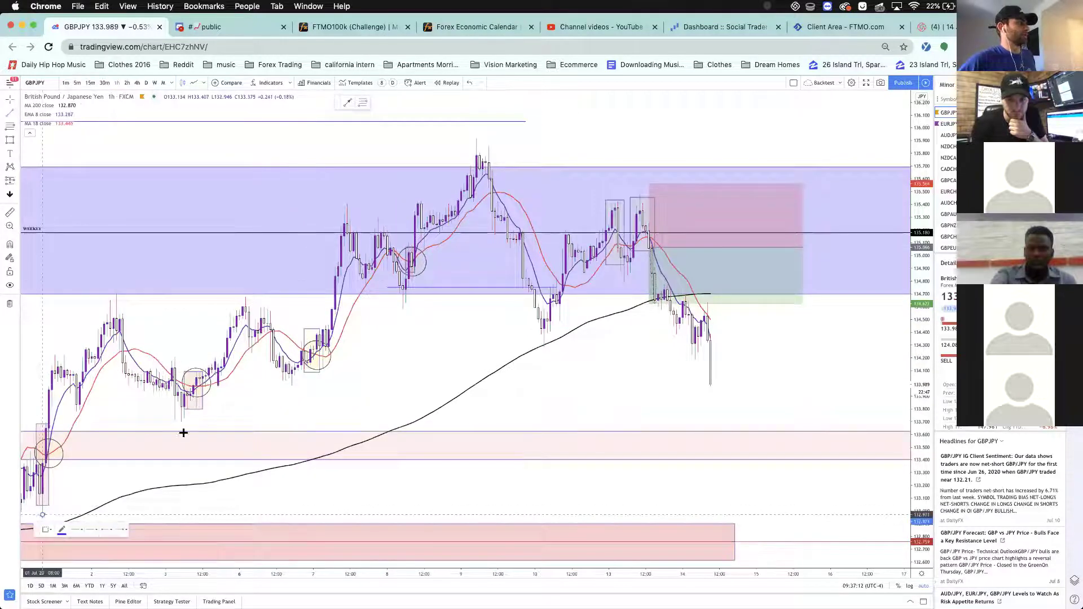
pyautogui.click(628, 184)
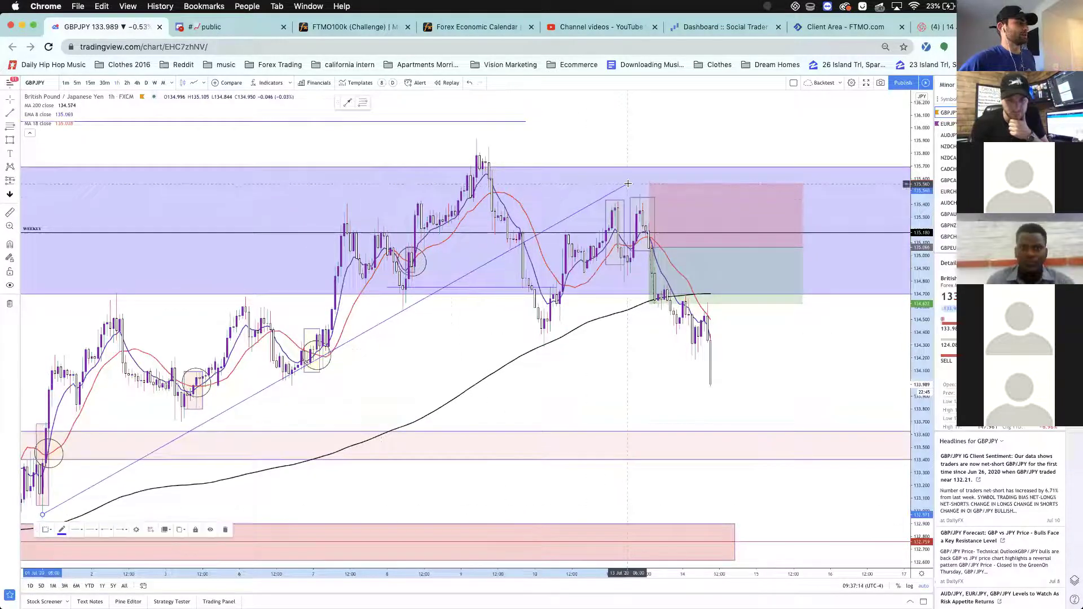
pyautogui.click(444, 353)
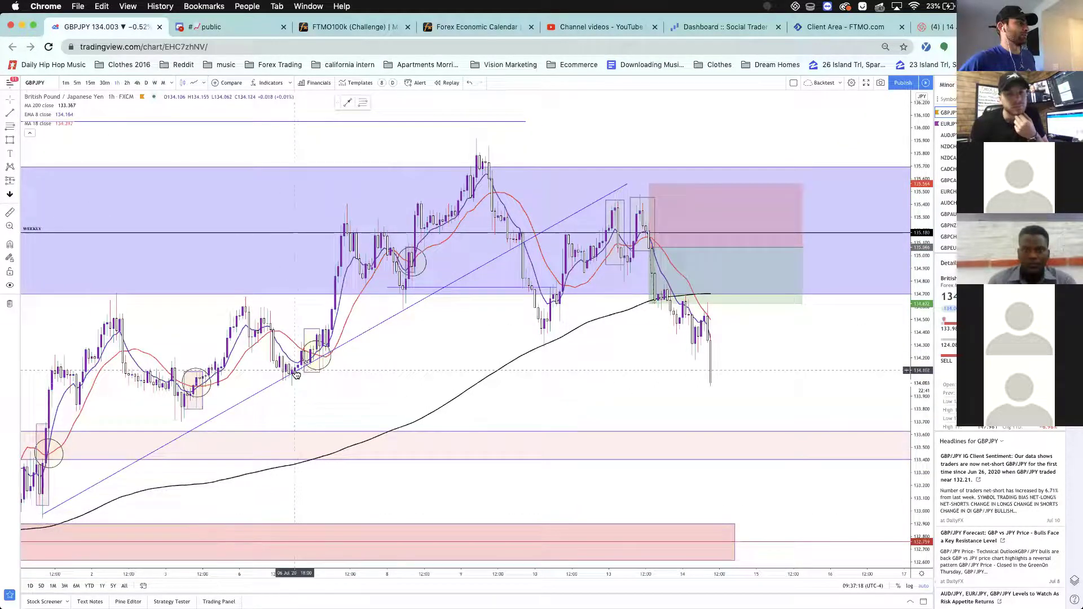
pyautogui.click(406, 311)
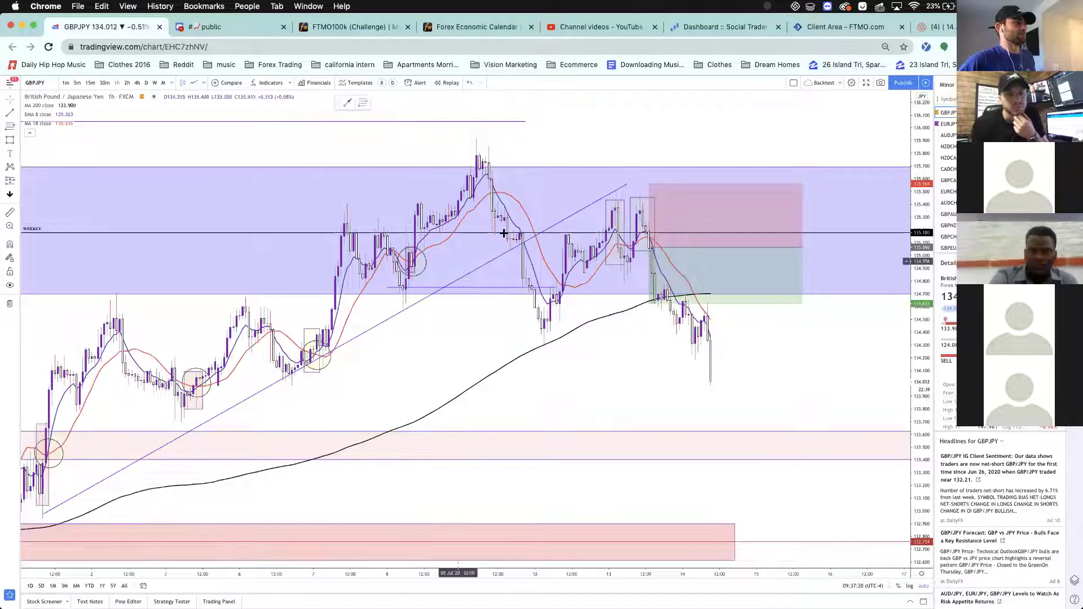
pyautogui.click(670, 210)
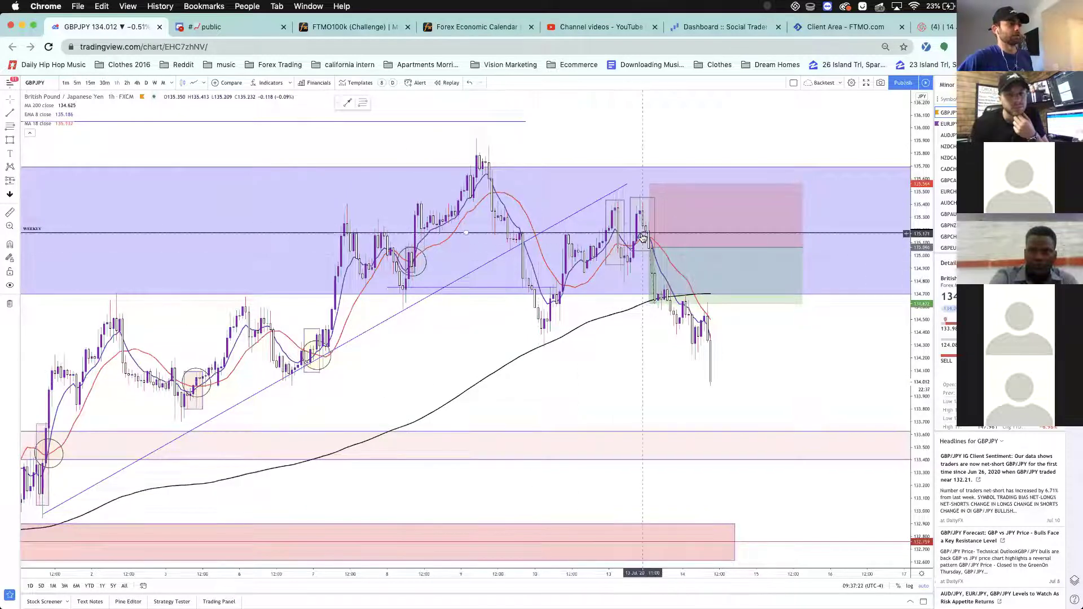
# - Lower the short position's target to about 134.02, then delete the position
pyautogui.moveTo(650, 304); pyautogui.dragTo(649, 379)
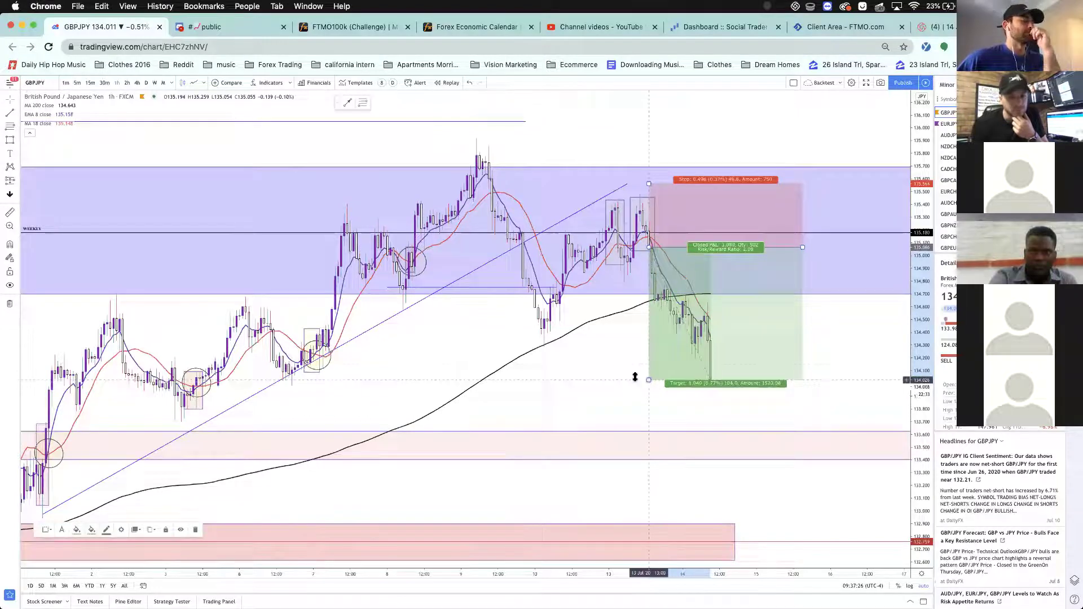
pyautogui.click(593, 360)
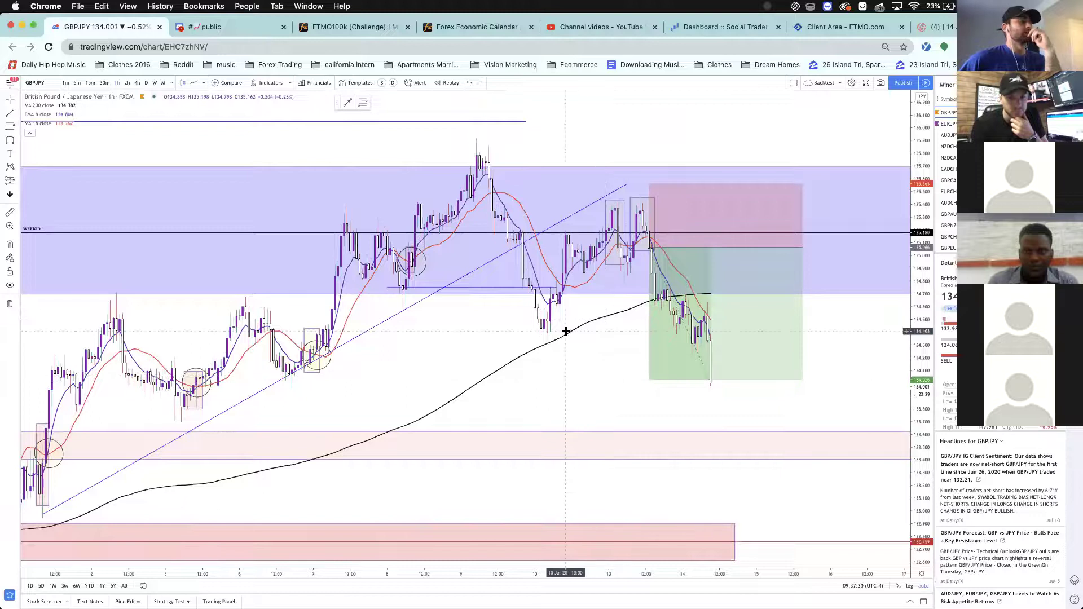
pyautogui.click(682, 352)
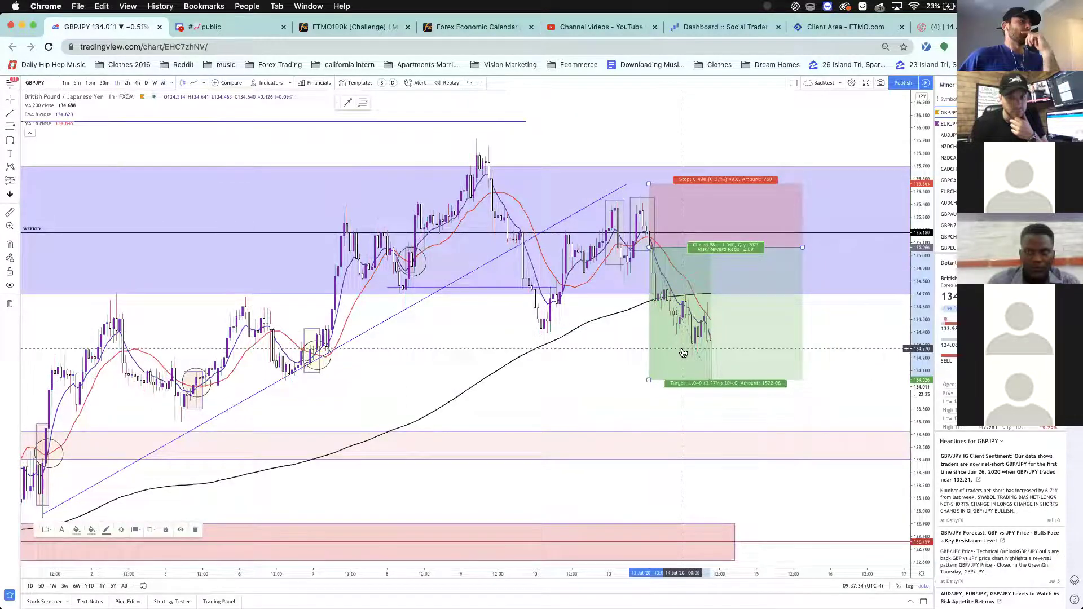
pyautogui.press('Delete')
# - Draw a projection curve from the latest candle up to the weekly zone's lower edge and down into the light pink zone near 133.55
pyautogui.hscroll(3, 659, 347)
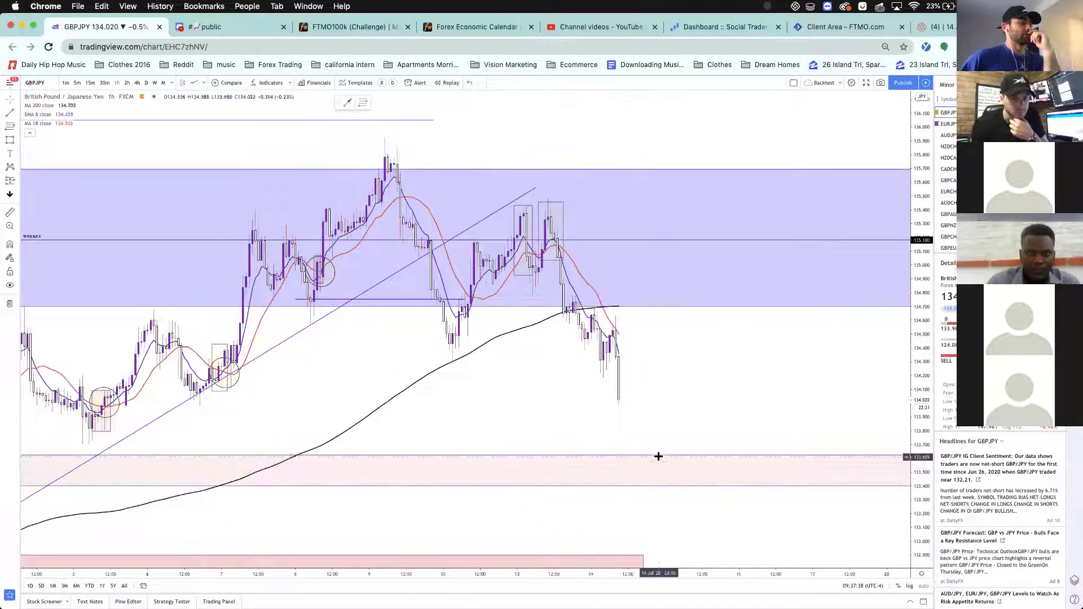
pyautogui.click(11, 182)
pyautogui.click(17, 141)
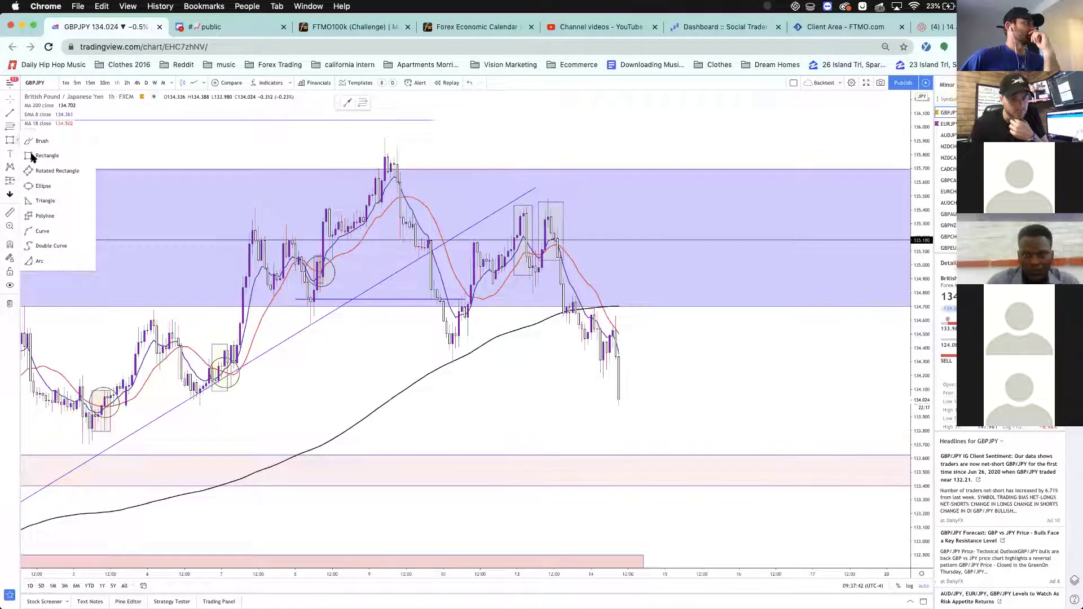
pyautogui.click(49, 233)
pyautogui.click(628, 403)
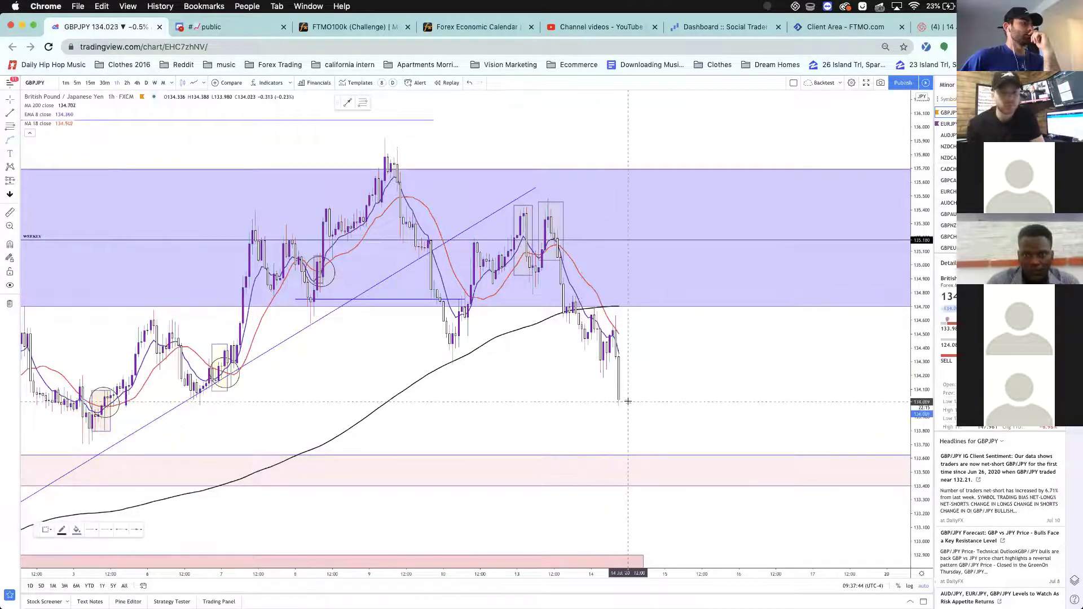
pyautogui.click(696, 253)
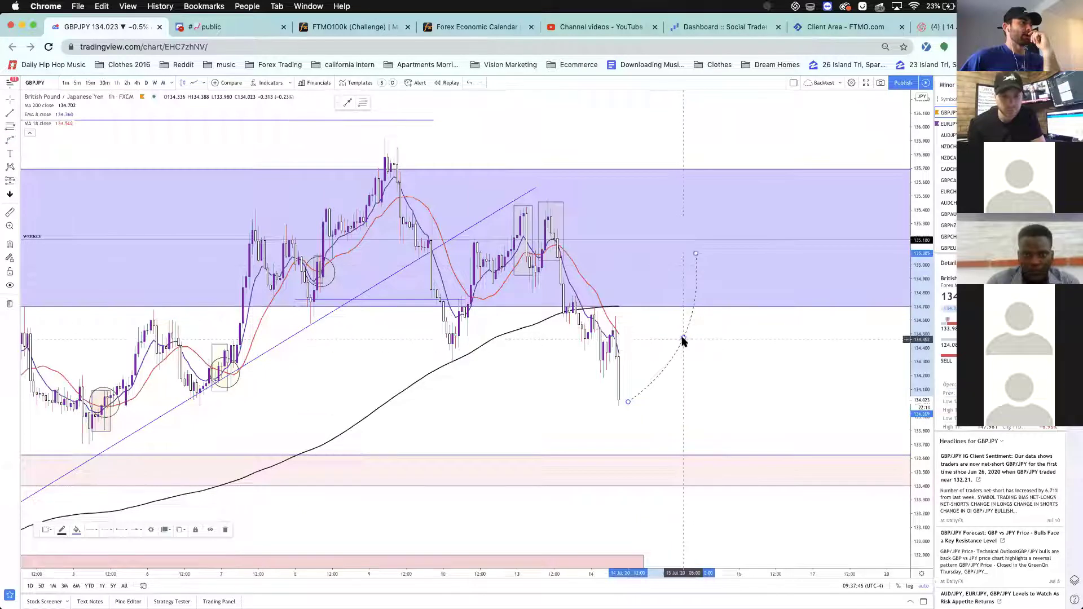
pyautogui.click(659, 308)
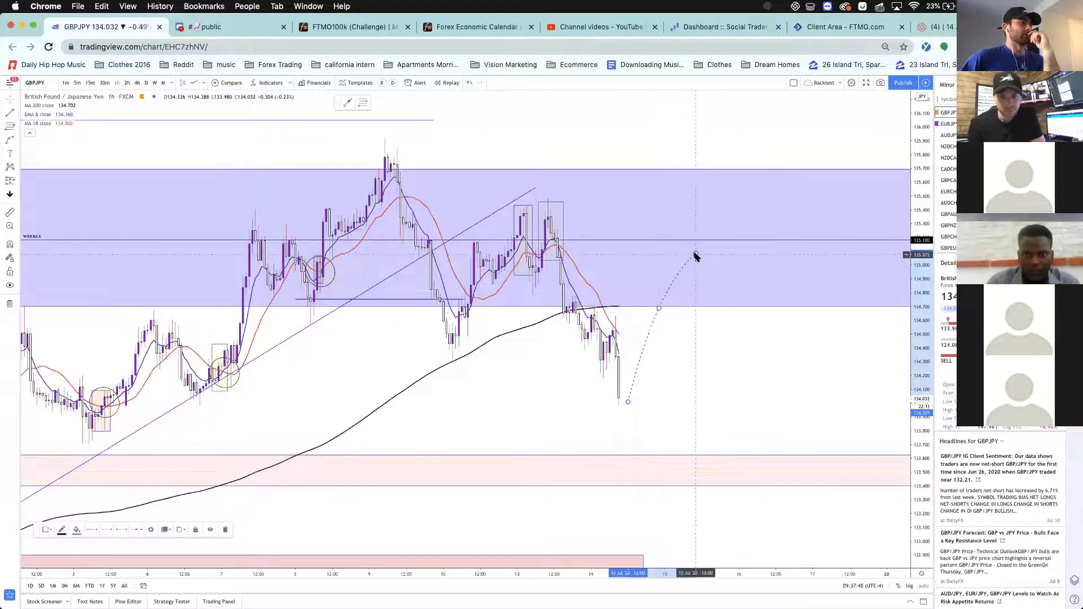
pyautogui.click(706, 466)
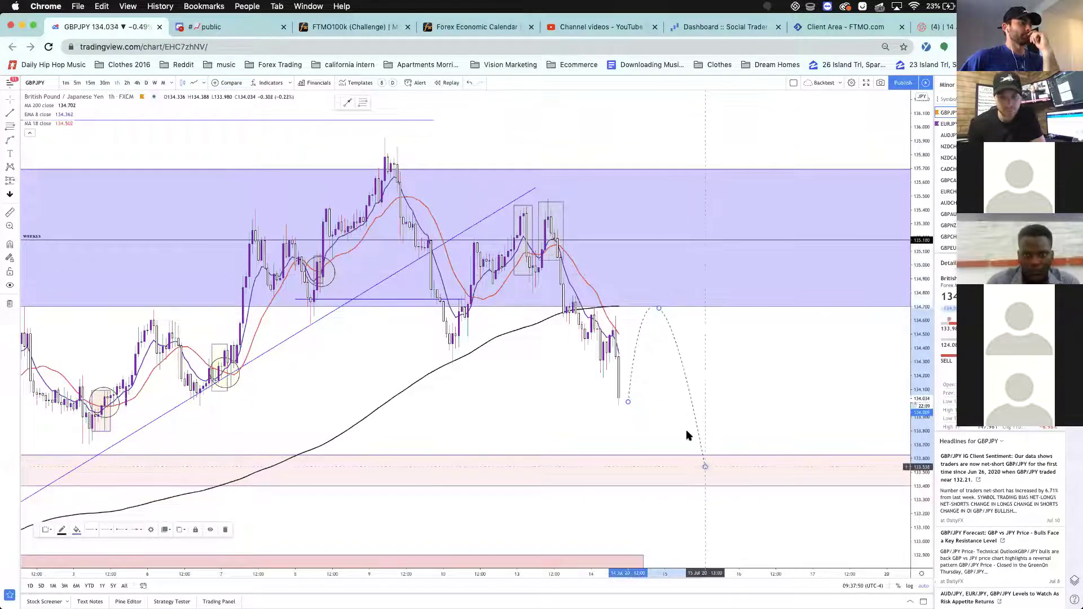
pyautogui.click(624, 399)
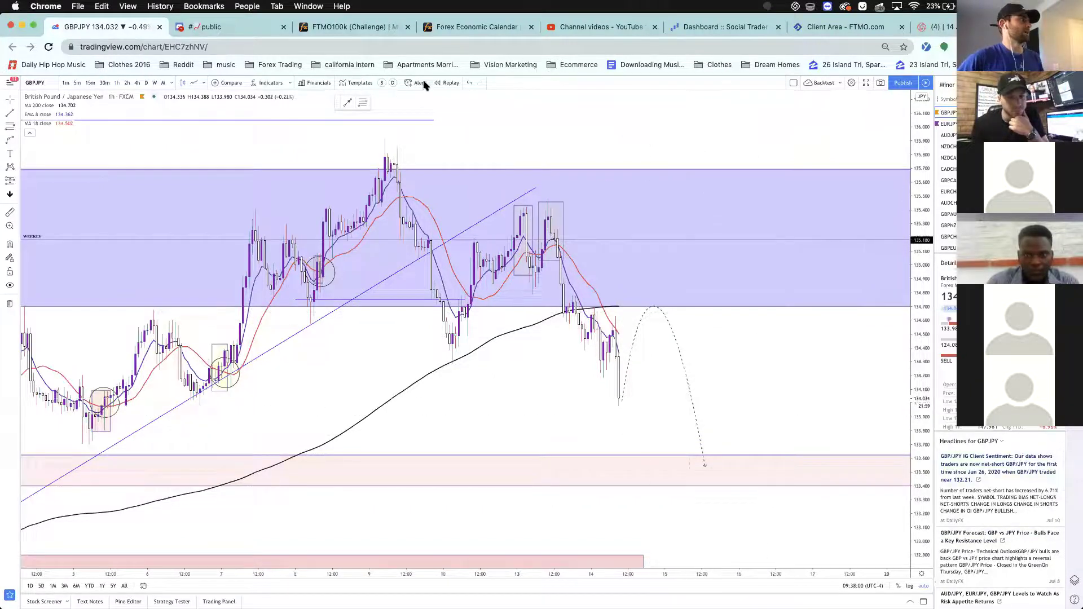
# - Switch to Discord, dismiss the invite dialog and look through the recent chart posts in the premium-analysis channel
pyautogui.click(222, 28)
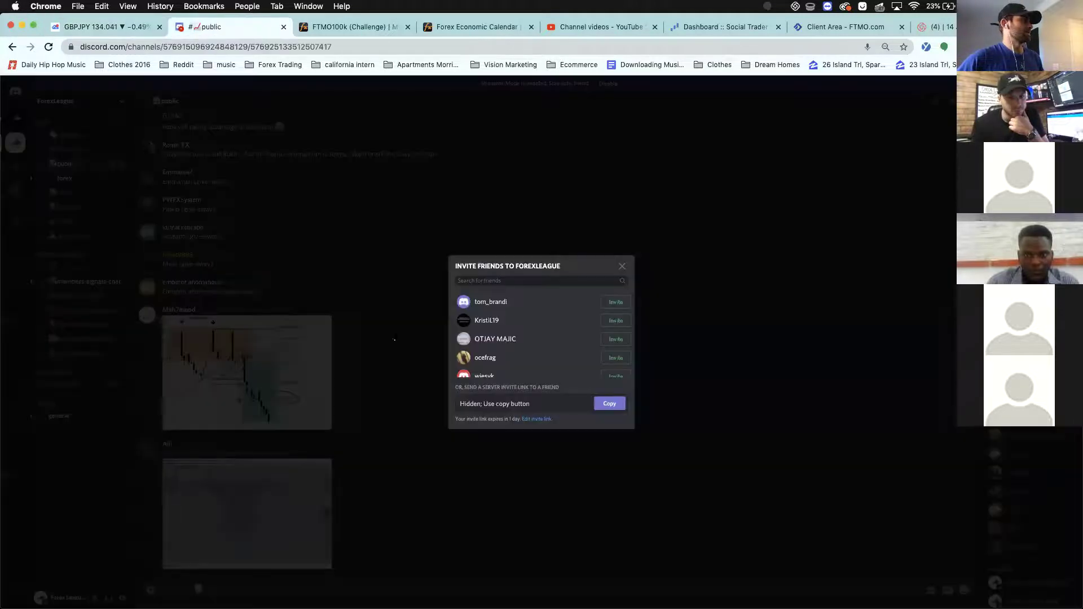
pyautogui.click(421, 377)
pyautogui.click(73, 323)
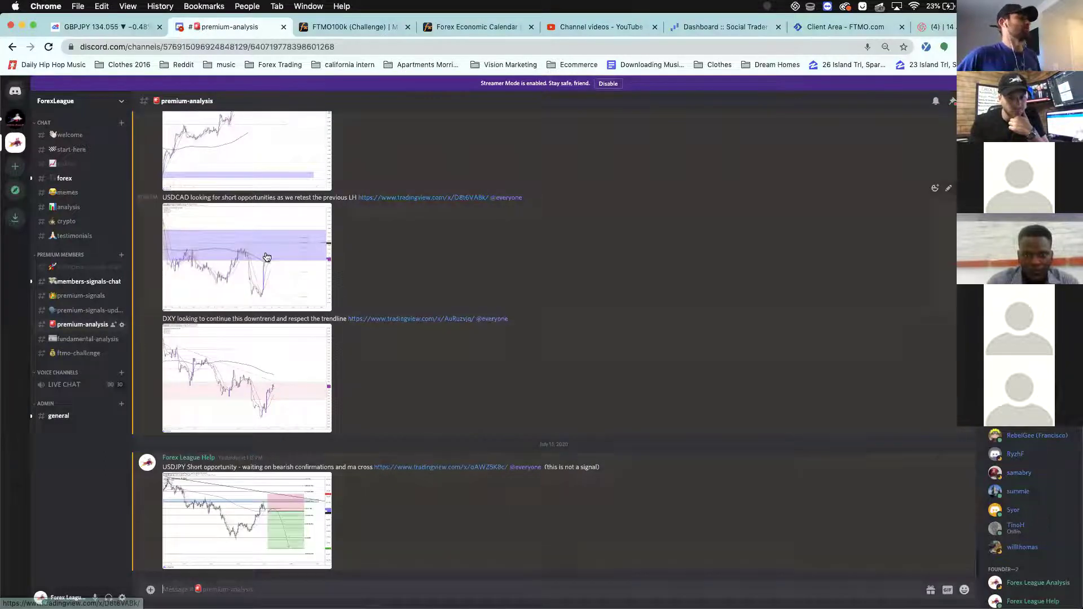
pyautogui.scroll(1, 267, 257)
pyautogui.scroll(4, 266, 257)
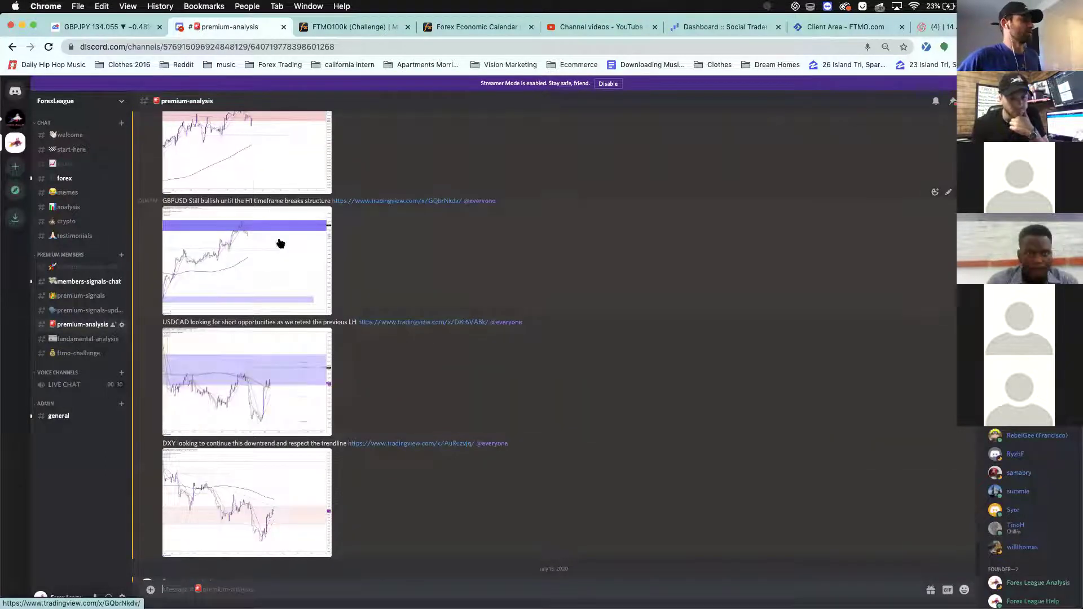
# - Review the NZDUSD, GBPUSD, USDCAD and DXY chart posts in the premium-analysis channel
pyautogui.scroll(-2, 256, 274)
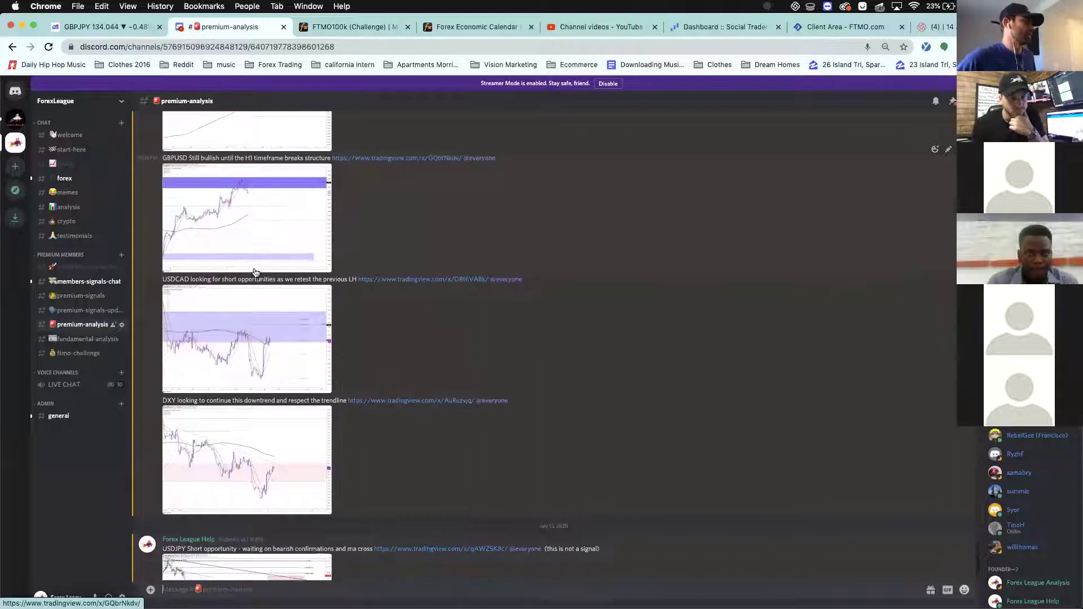
pyautogui.scroll(2, 244, 283)
pyautogui.scroll(3, 243, 283)
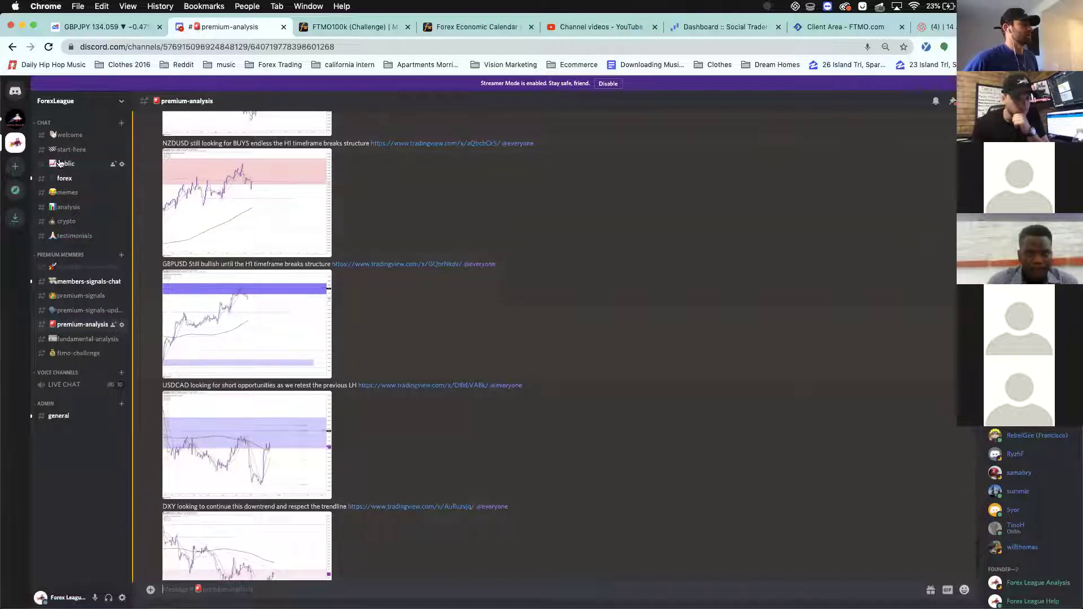
# - Open the start-here channel and view the Premium Analysis product image posted there
pyautogui.click(71, 151)
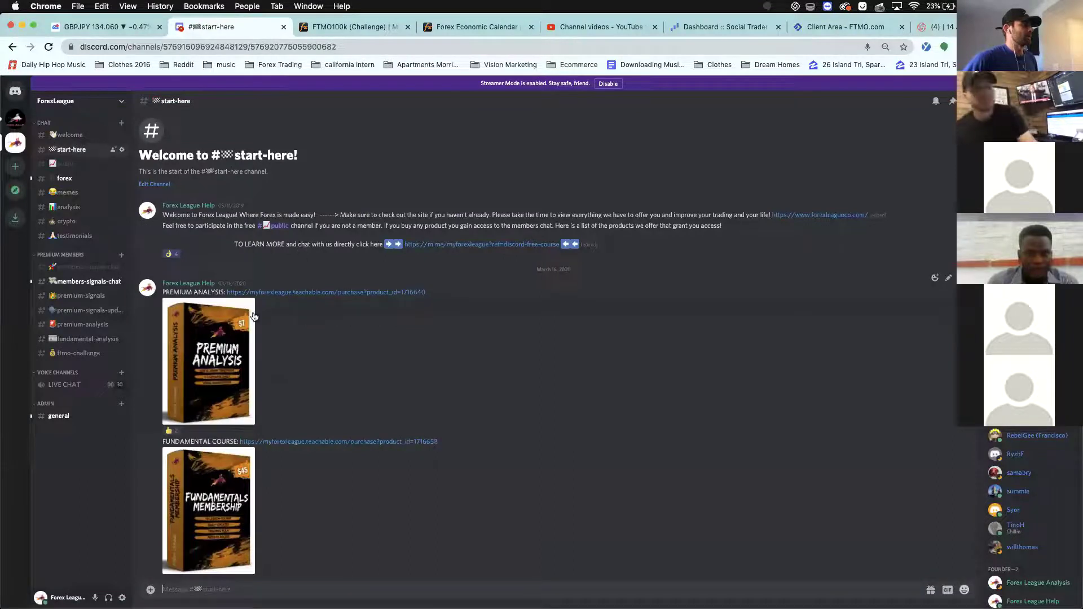
pyautogui.click(206, 375)
pyautogui.click(287, 332)
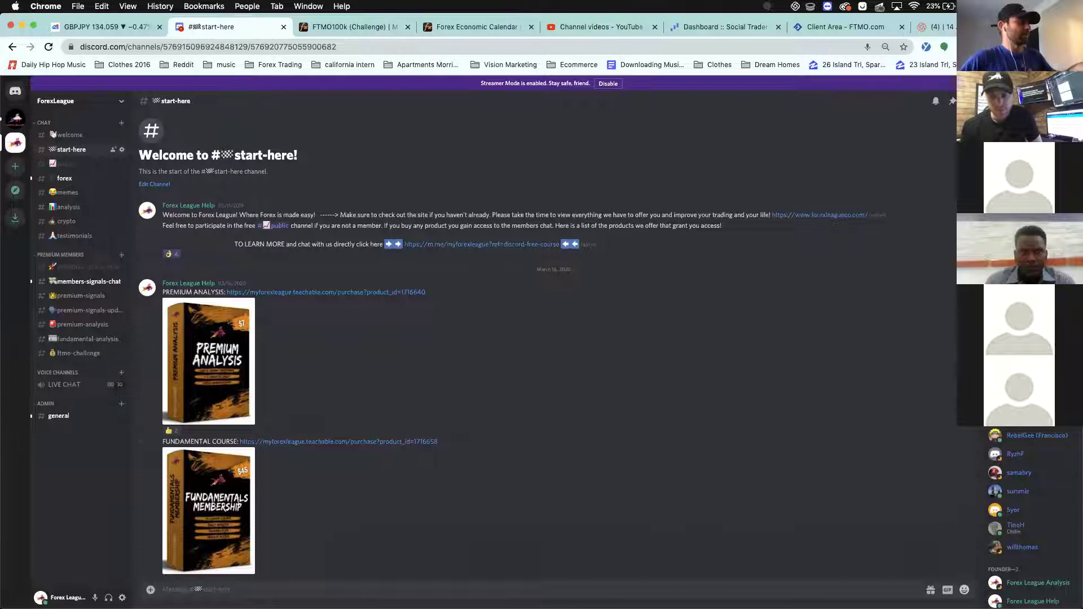
# - Switch to Preview and bring the Forex League premium signals flyer, premiumsignals150.png, to the front
pyautogui.hotkey('ctrl', 'Up')
pyautogui.hotkey('ctrl', 'Up')
pyautogui.hotkey('ctrl', 'Up')
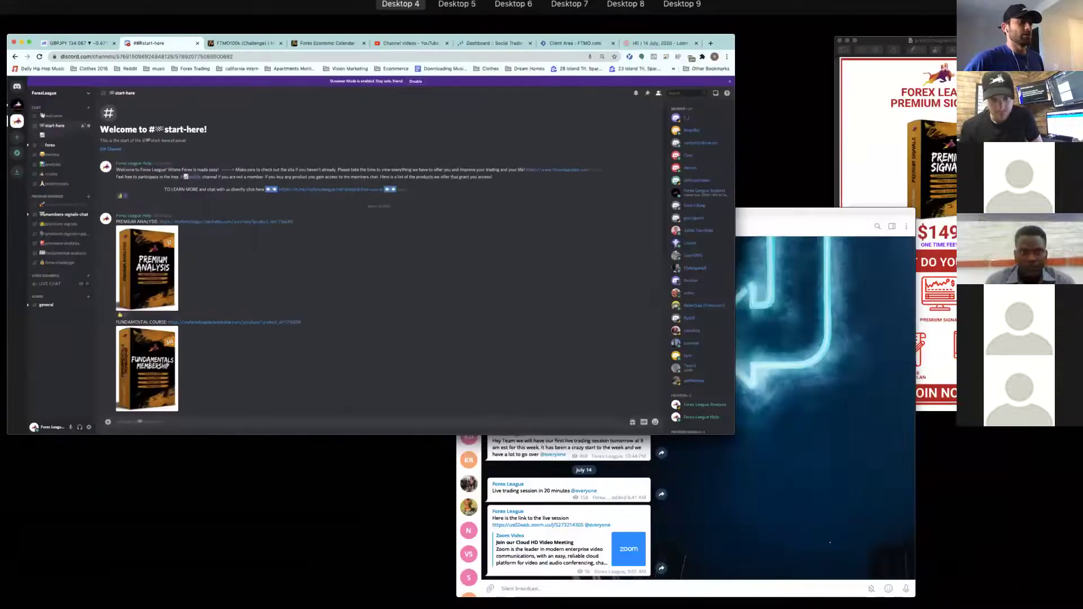
pyautogui.click(925, 79)
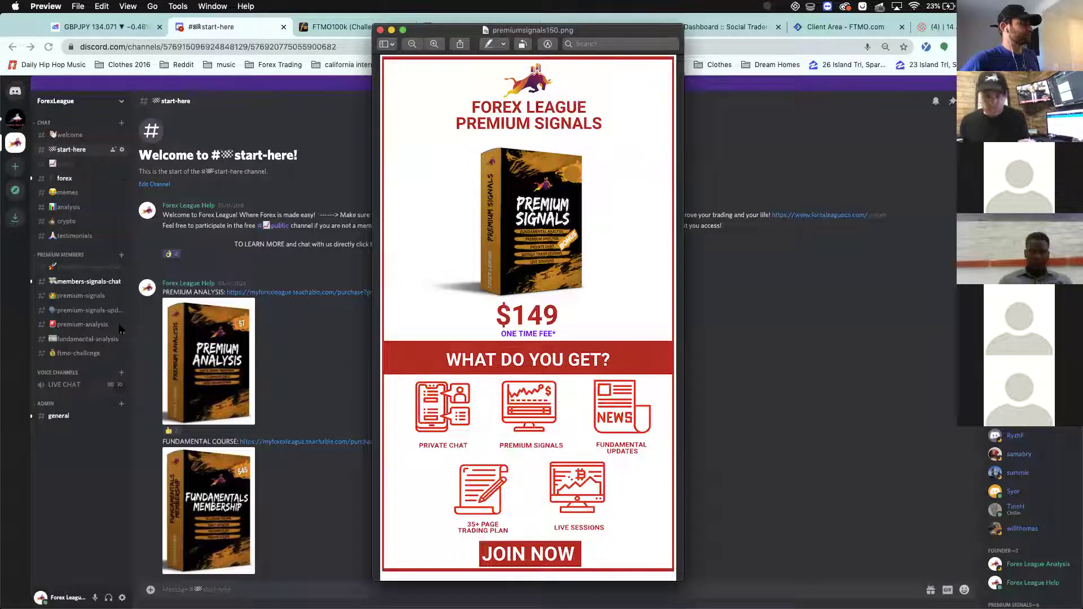
# - Switch back to the GBPJPY chart in TradingView
pyautogui.click(126, 34)
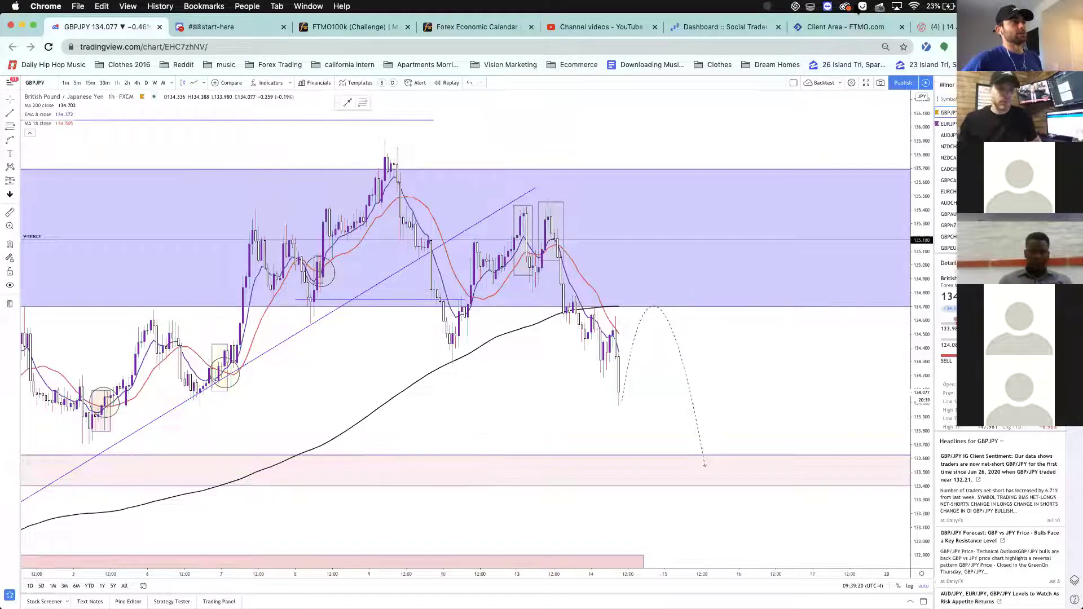
pyautogui.click(778, 5)
pyautogui.click(864, 66)
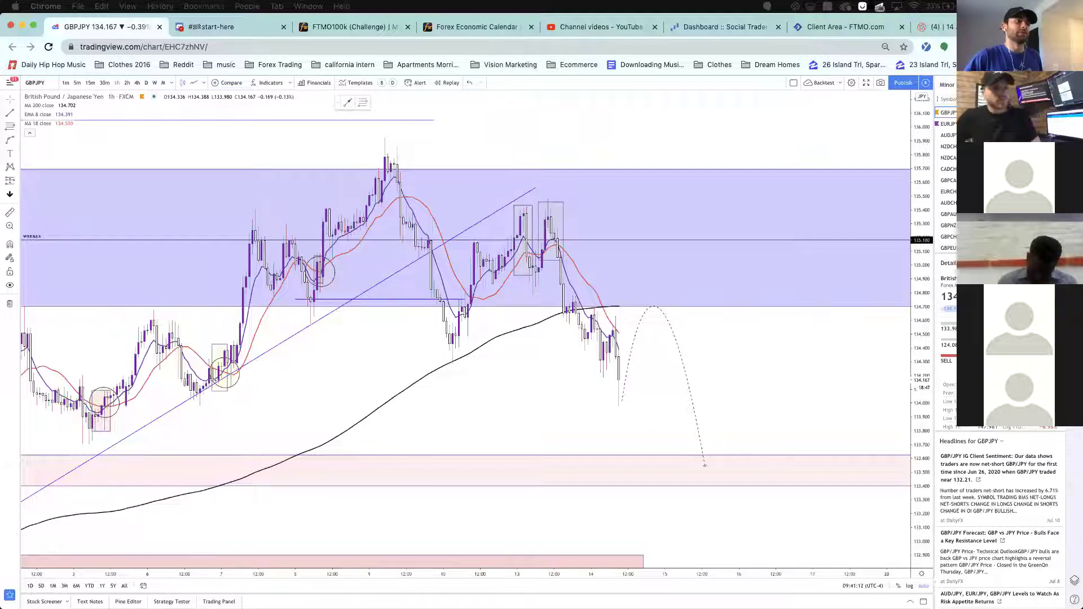
# - Change the watchlist from the minor pairs to the majors and open the USDCHF chart
pyautogui.click(948, 85)
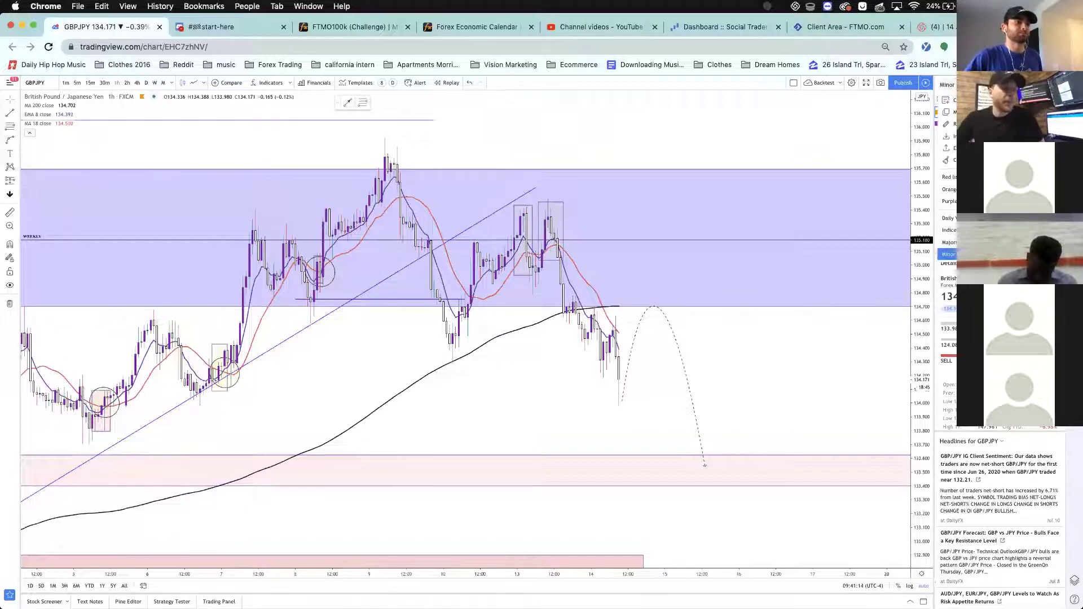
pyautogui.click(959, 253)
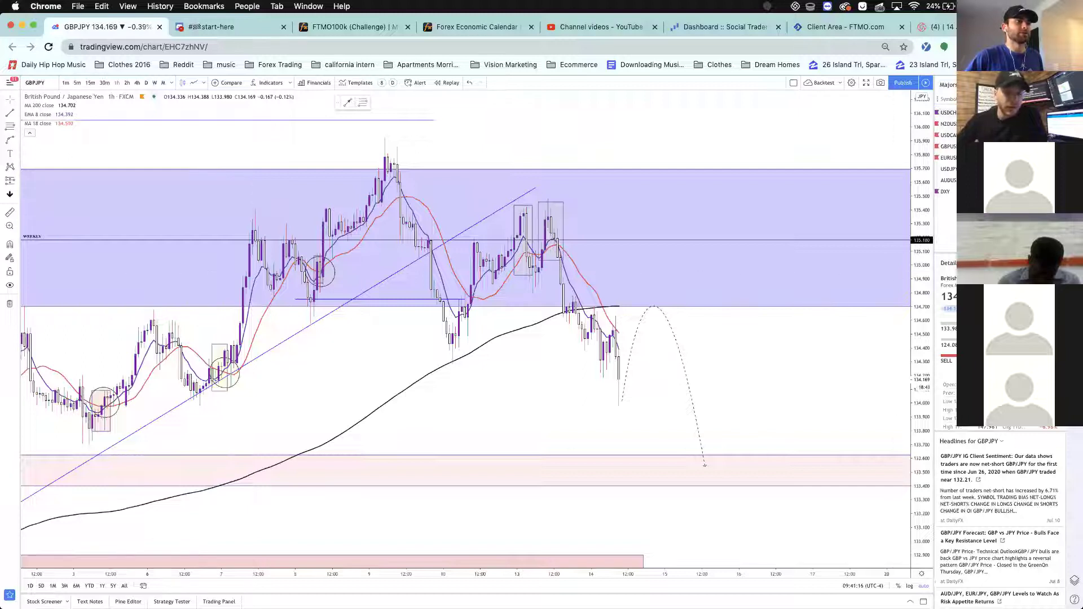
pyautogui.click(948, 113)
pyautogui.scroll(-3, 700, 455)
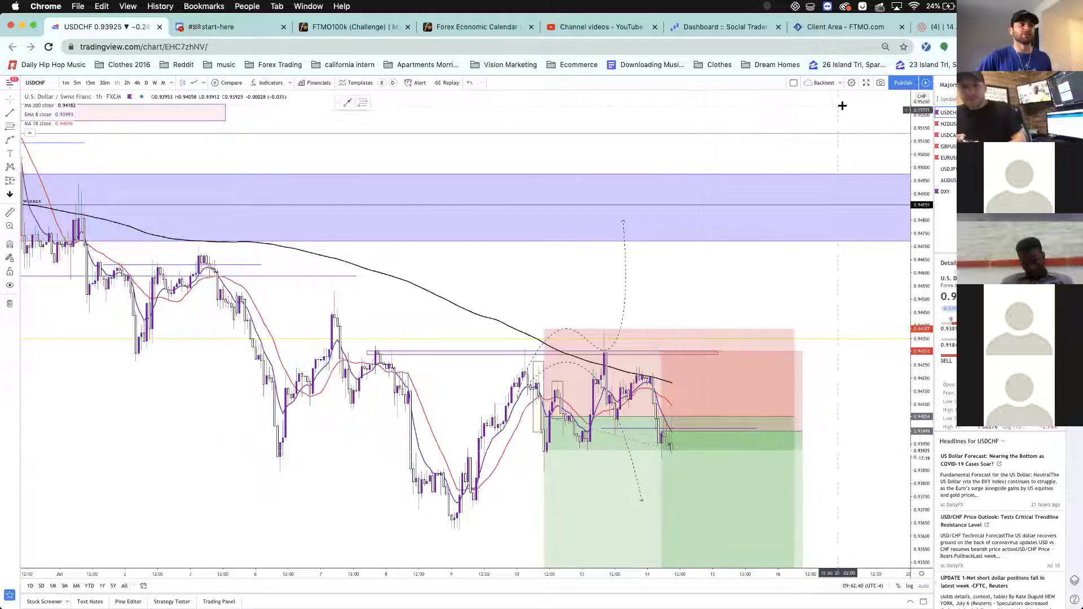
# - Compare the hourly charts of USDJPY, USDCHF, DXY, USDCAD and NZDUSD, ending on USDCHF
pyautogui.click(950, 170)
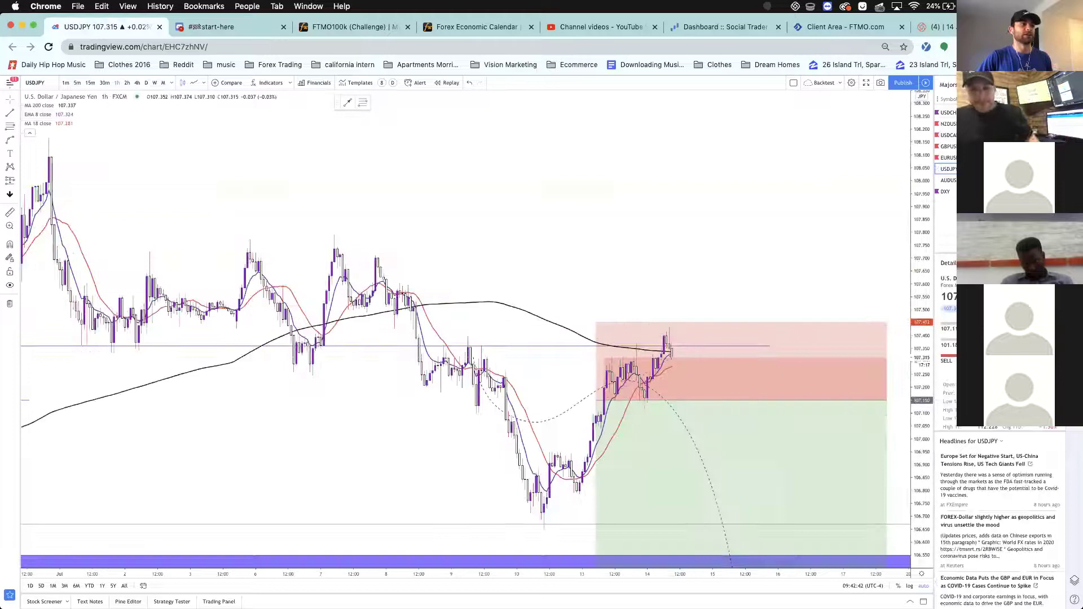
pyautogui.click(949, 113)
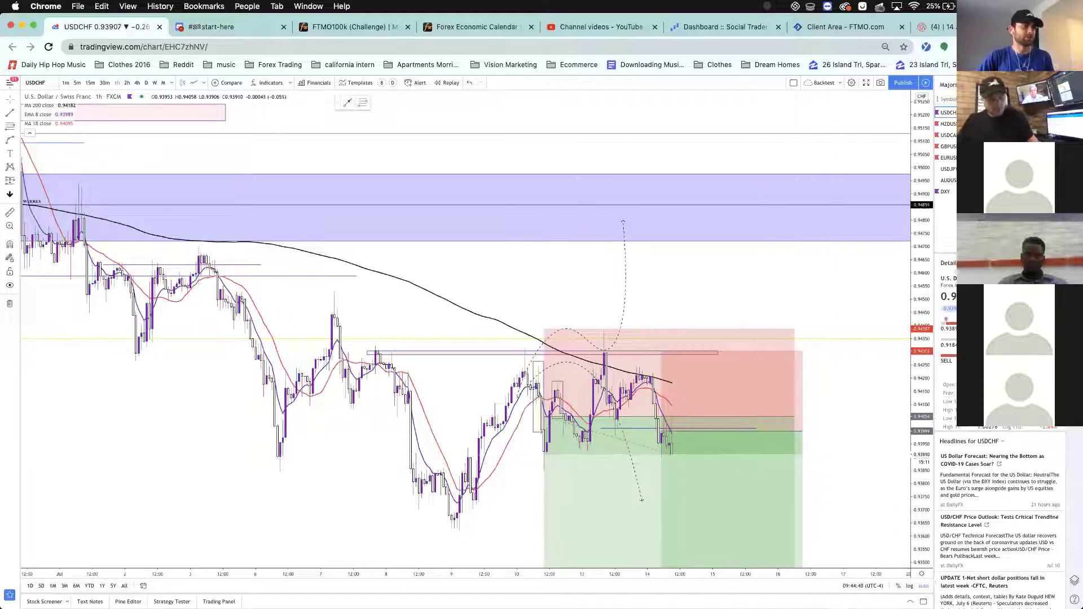
pyautogui.click(946, 192)
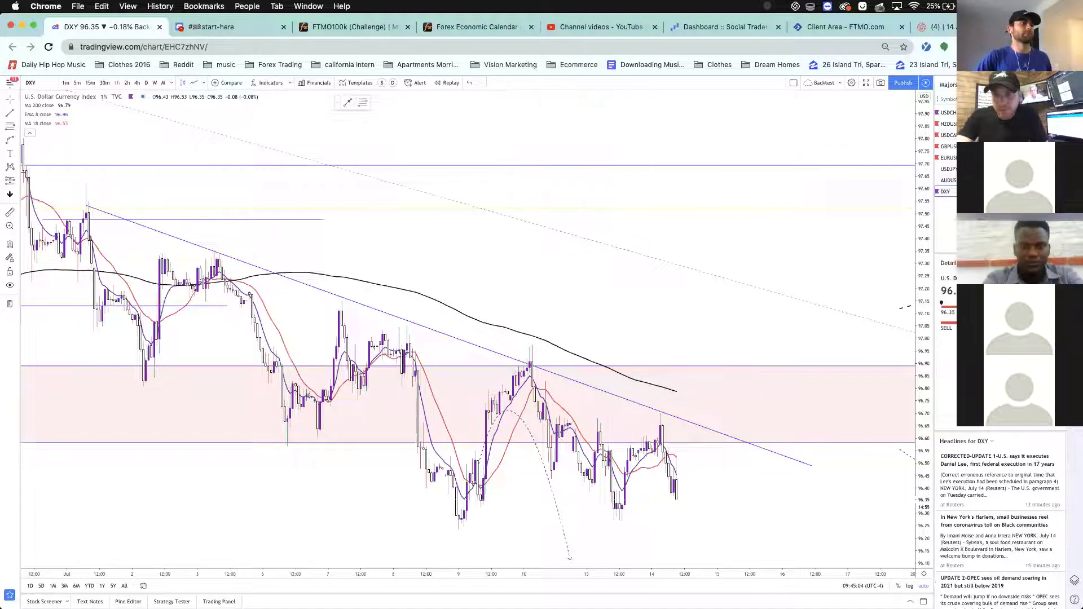
pyautogui.click(948, 136)
pyautogui.click(948, 124)
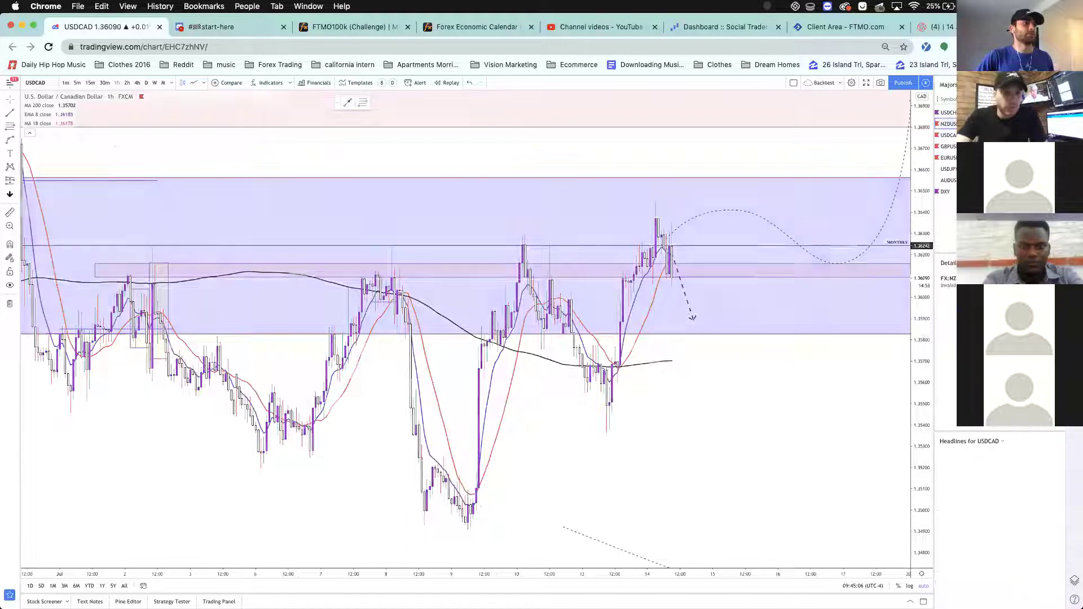
pyautogui.click(948, 113)
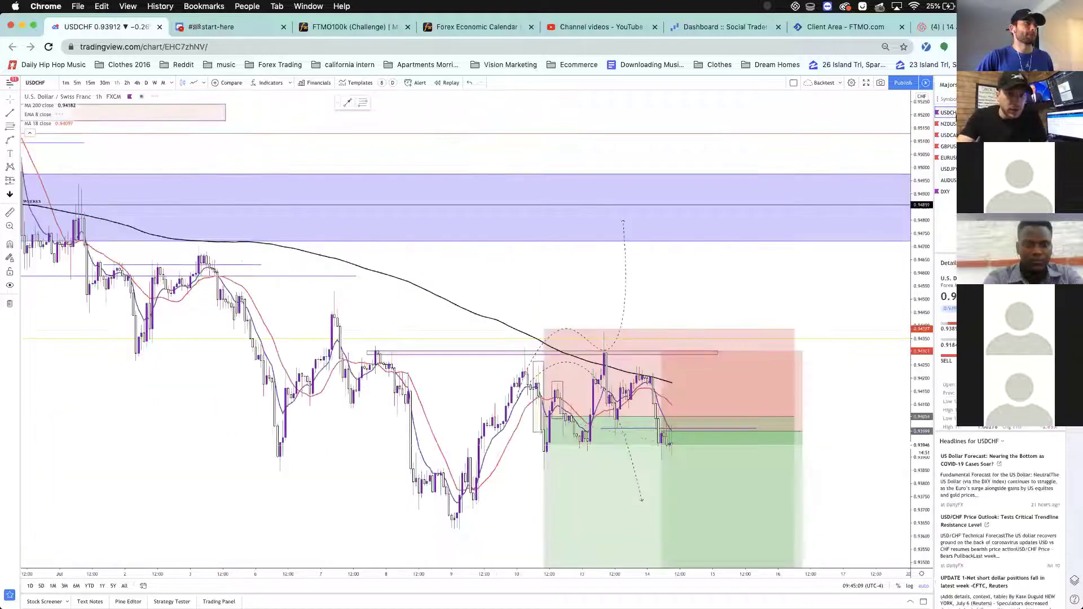